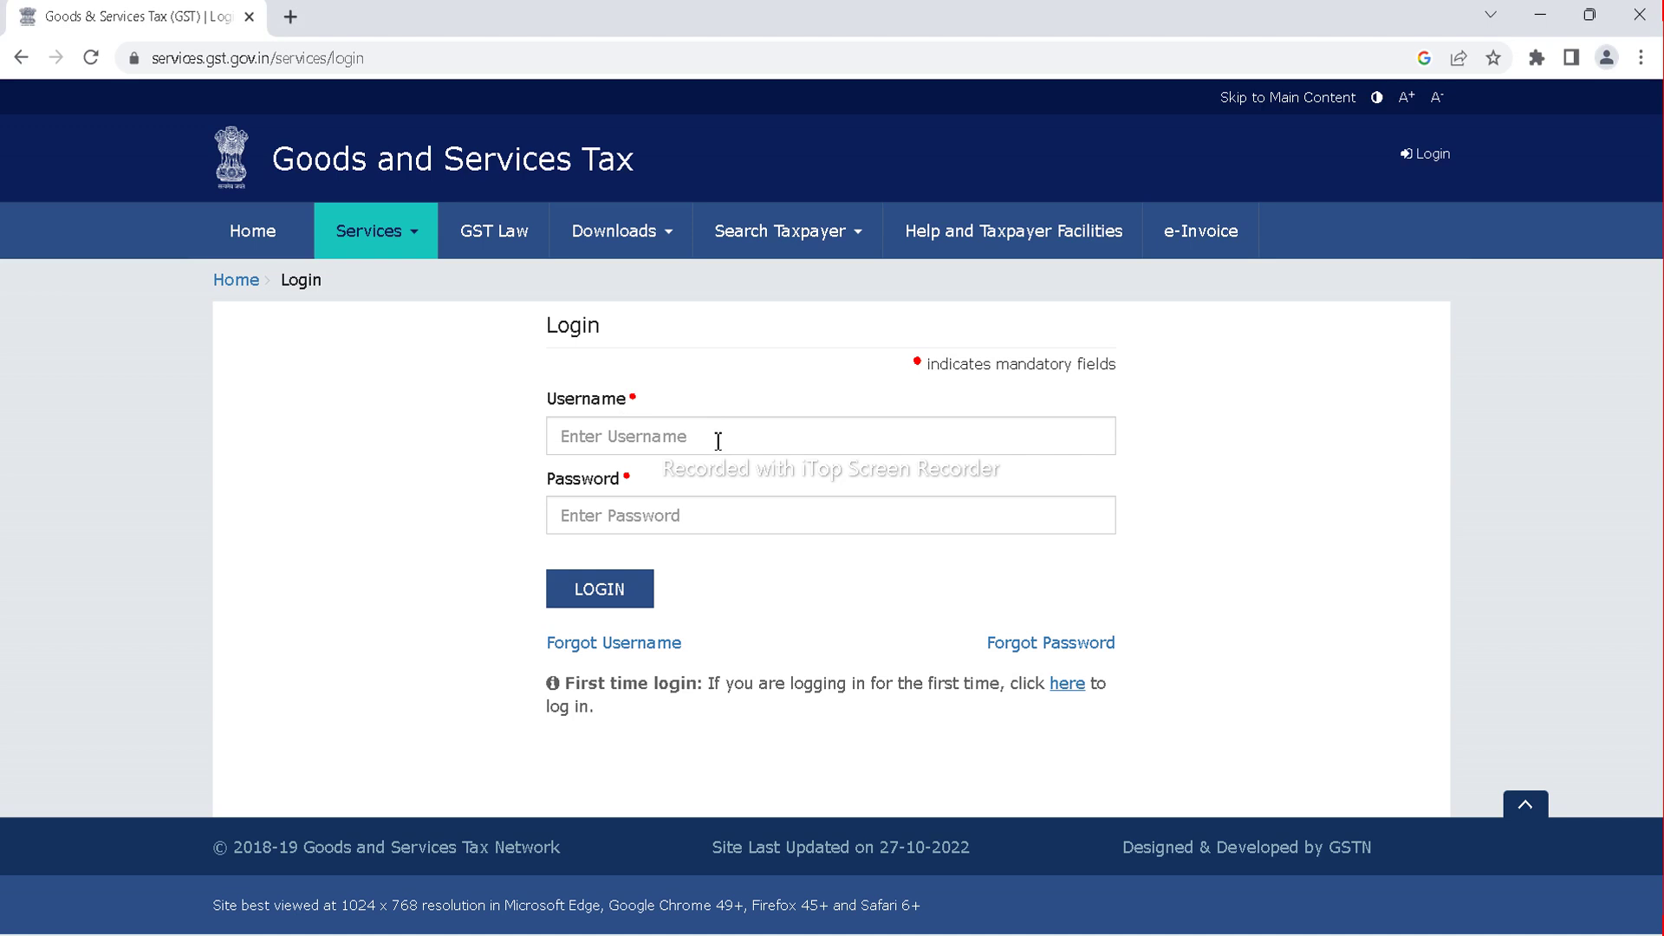
Switch to the open TallyPrime windows and examine the October 2022 Profit & Loss account and GSTR-1 report.
click(984, 934)
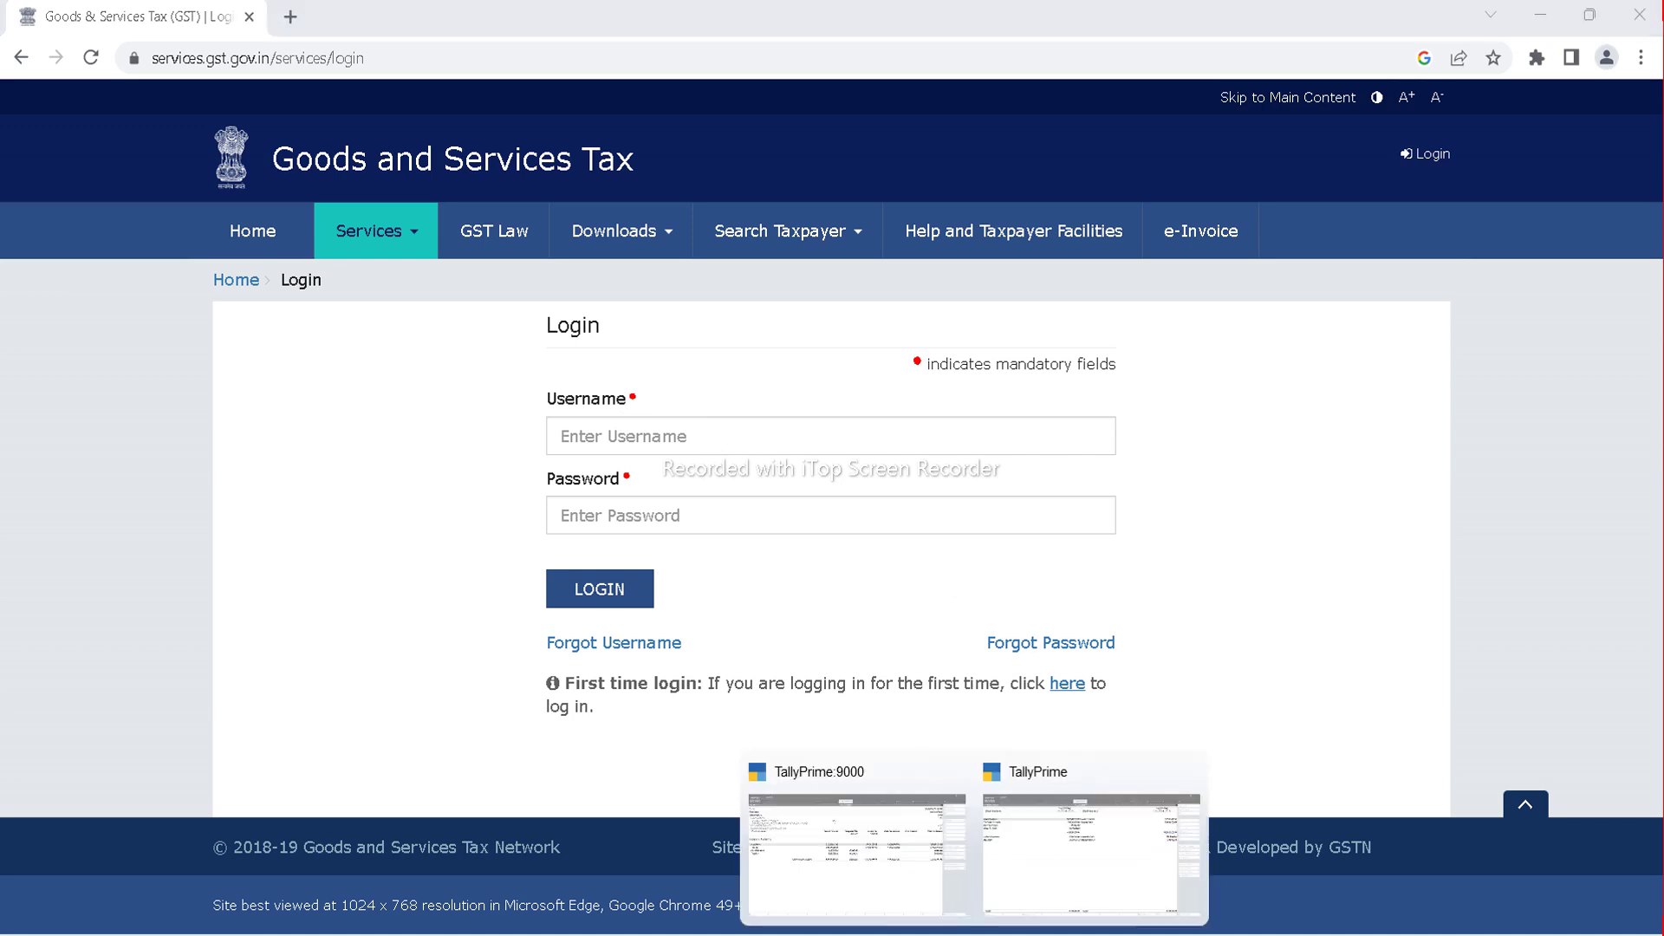
click(1033, 867)
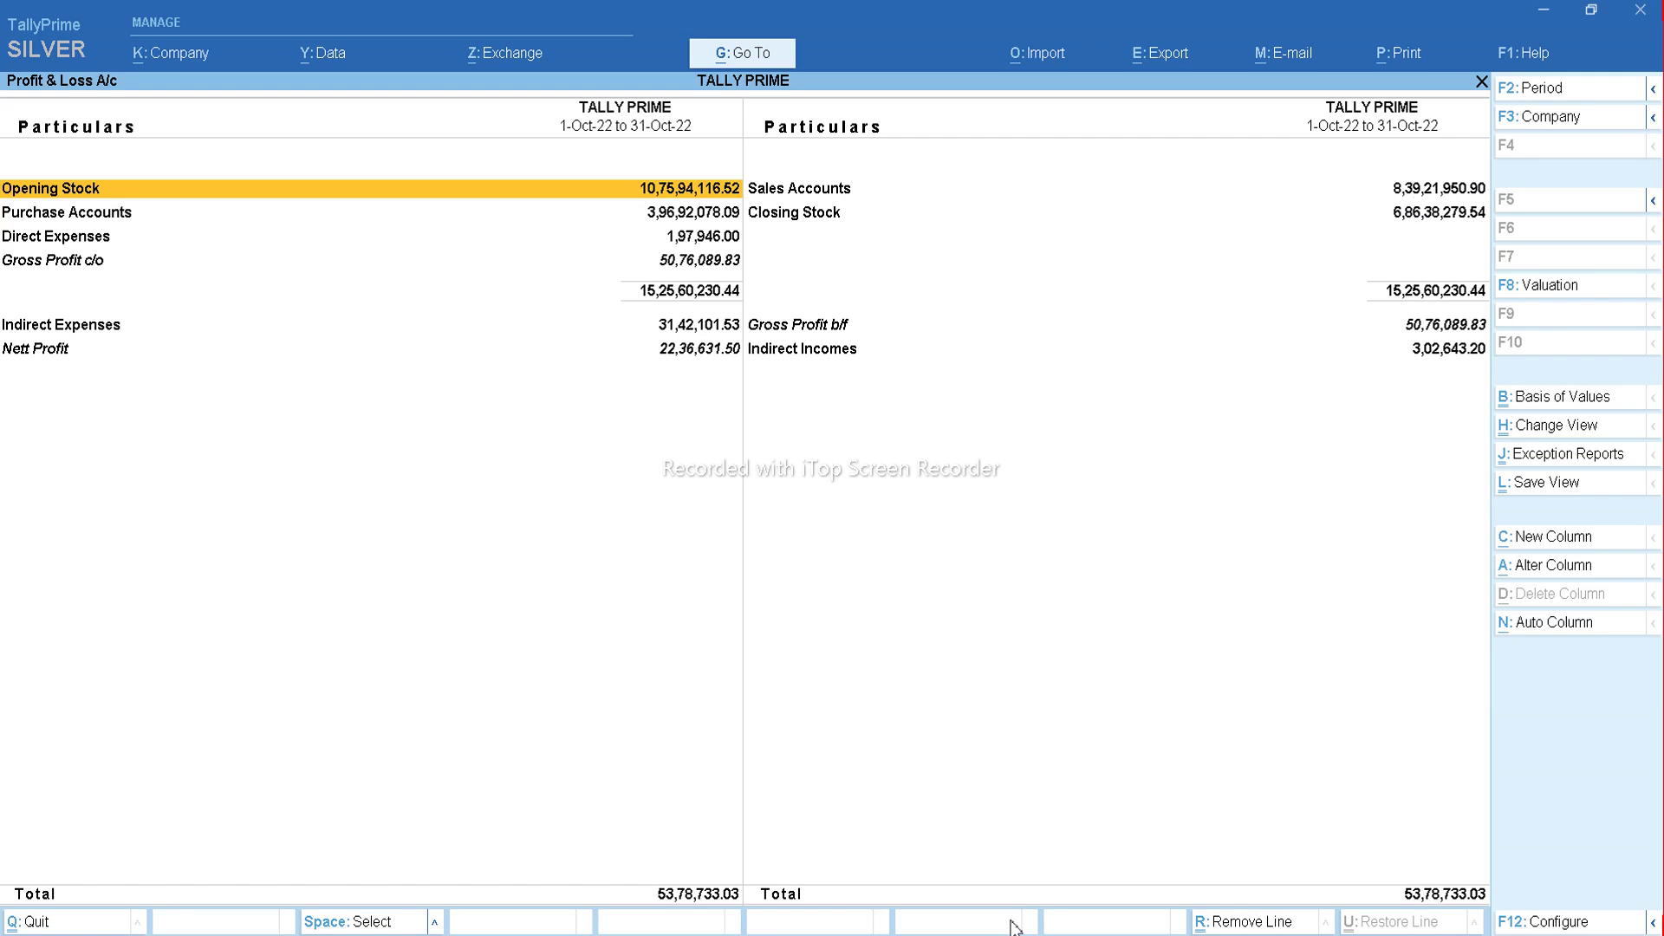
mouse_move(1019, 924)
click(1096, 877)
mouse_move(1070, 924)
mouse_move(1019, 924)
click(1015, 882)
mouse_move(969, 932)
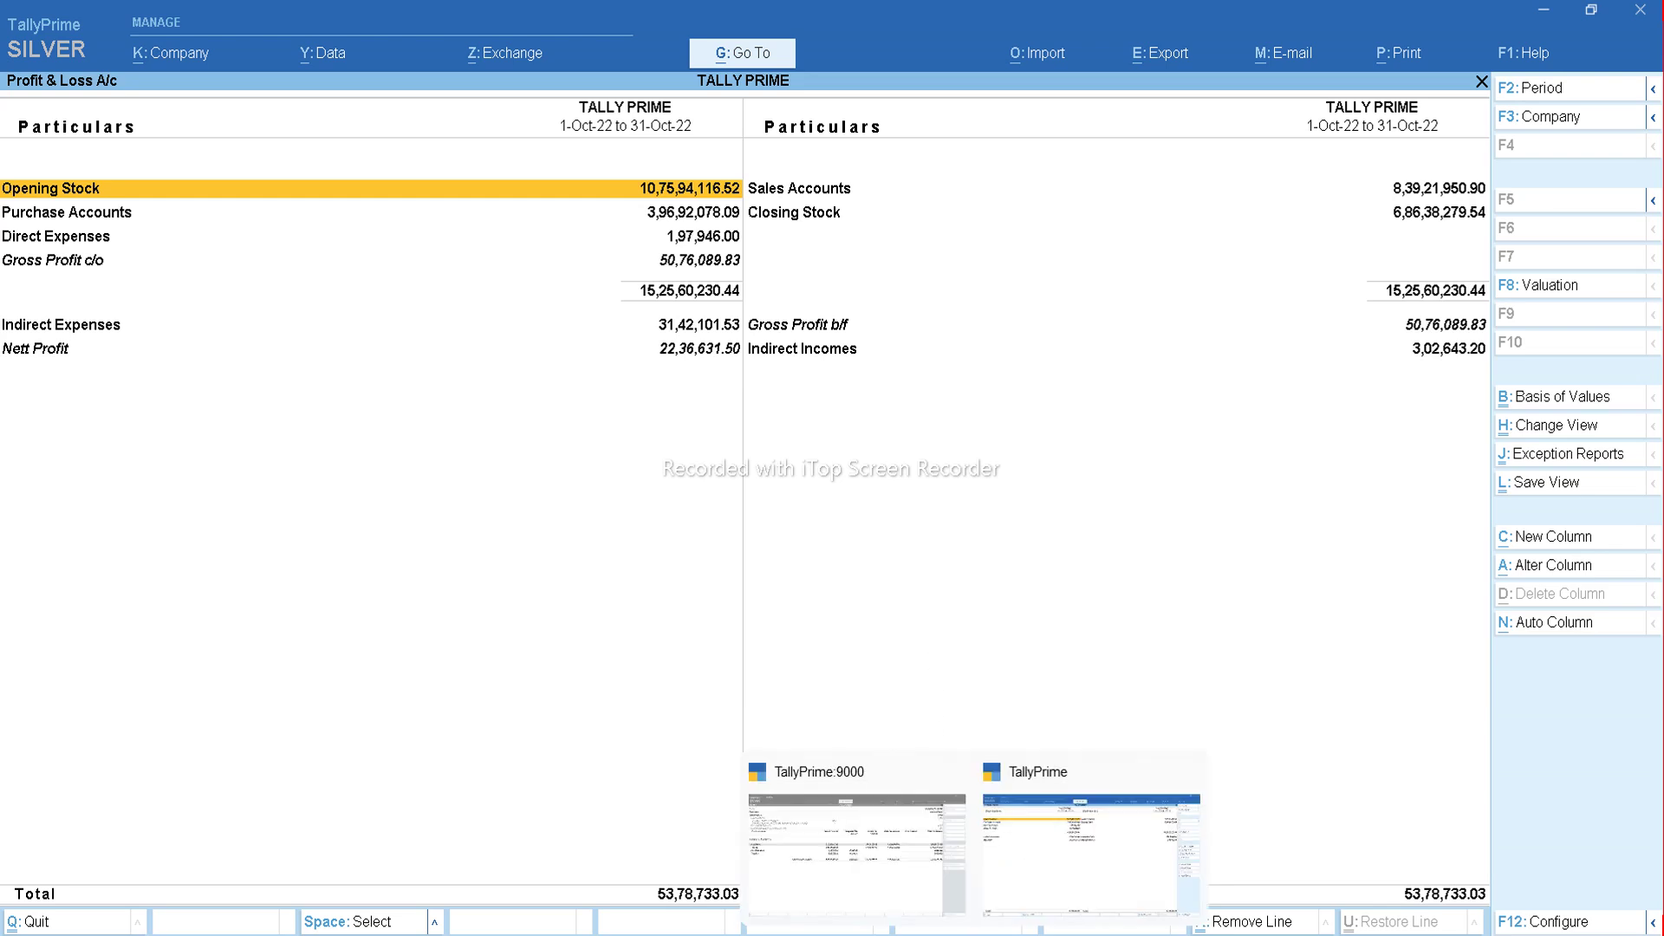
click(1043, 867)
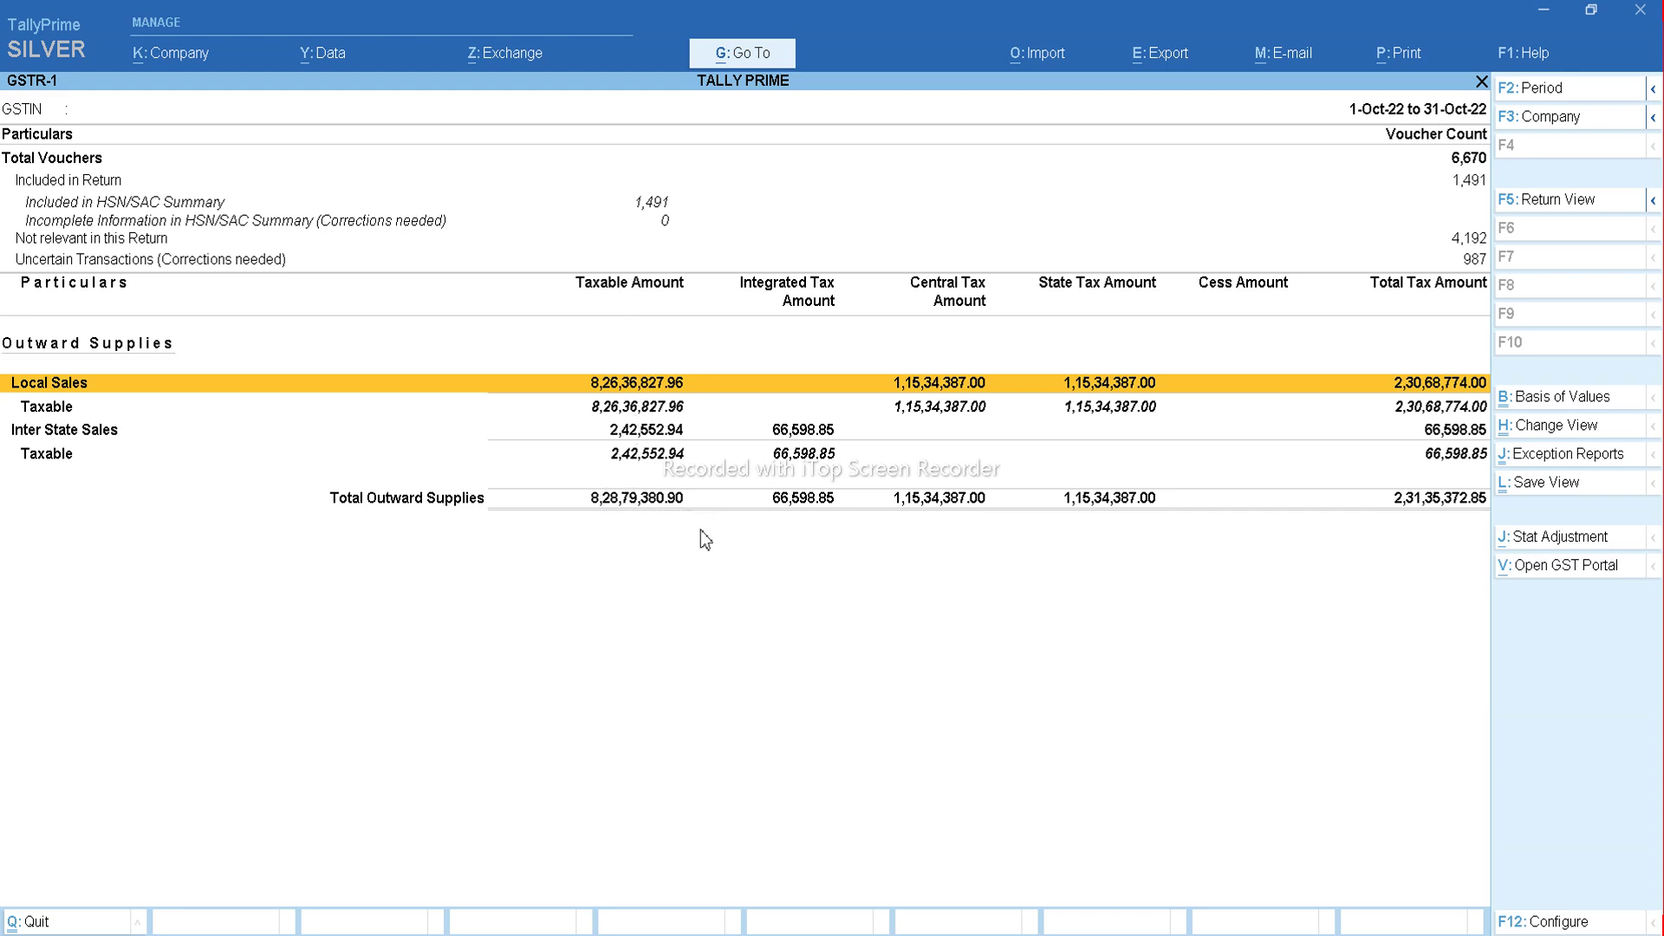
Compare the Sales Accounts amount in the Profit & Loss account with the total outward supplies in GSTR-1.
mouse_move(902, 904)
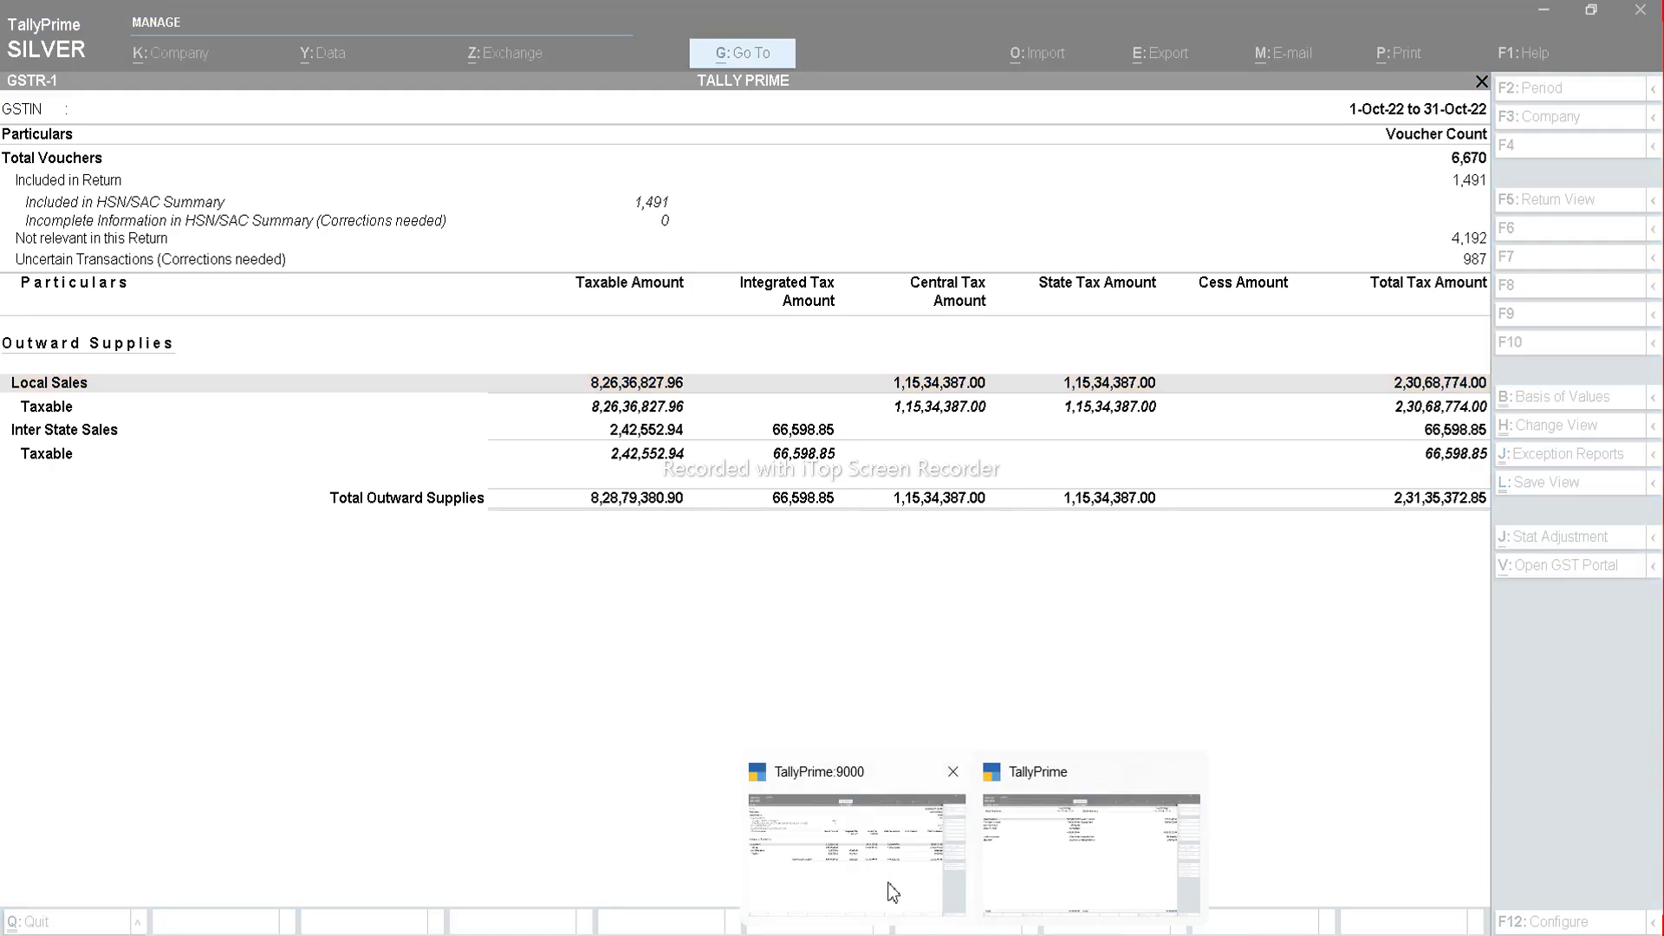
click(872, 874)
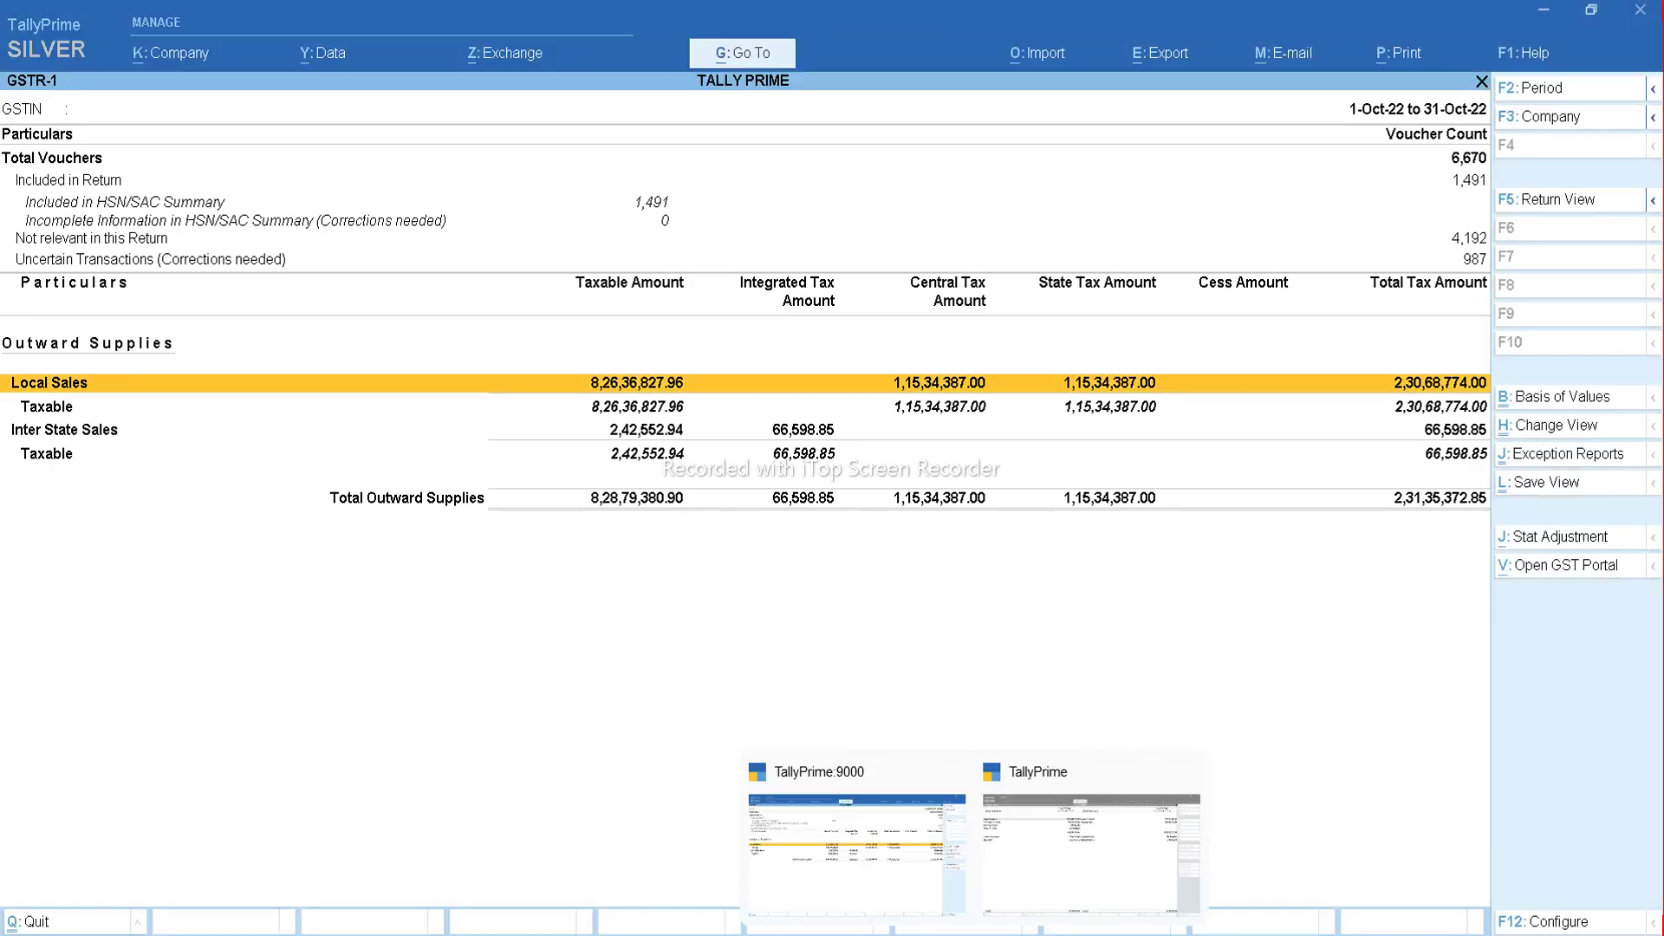
click(1027, 910)
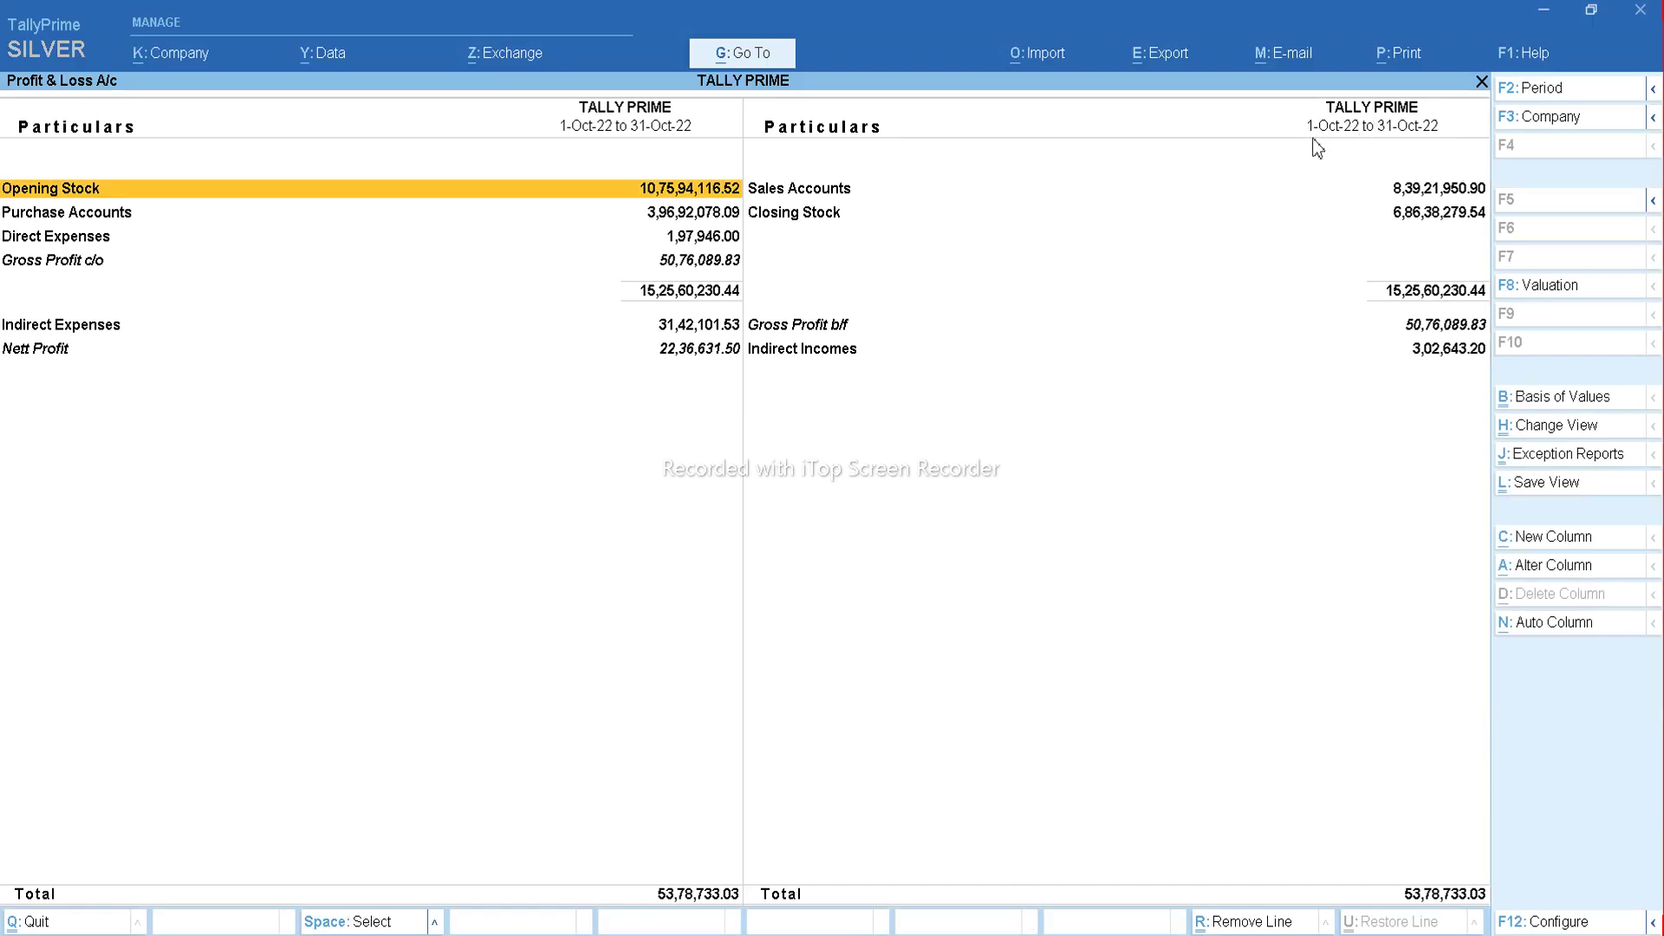
click(1397, 204)
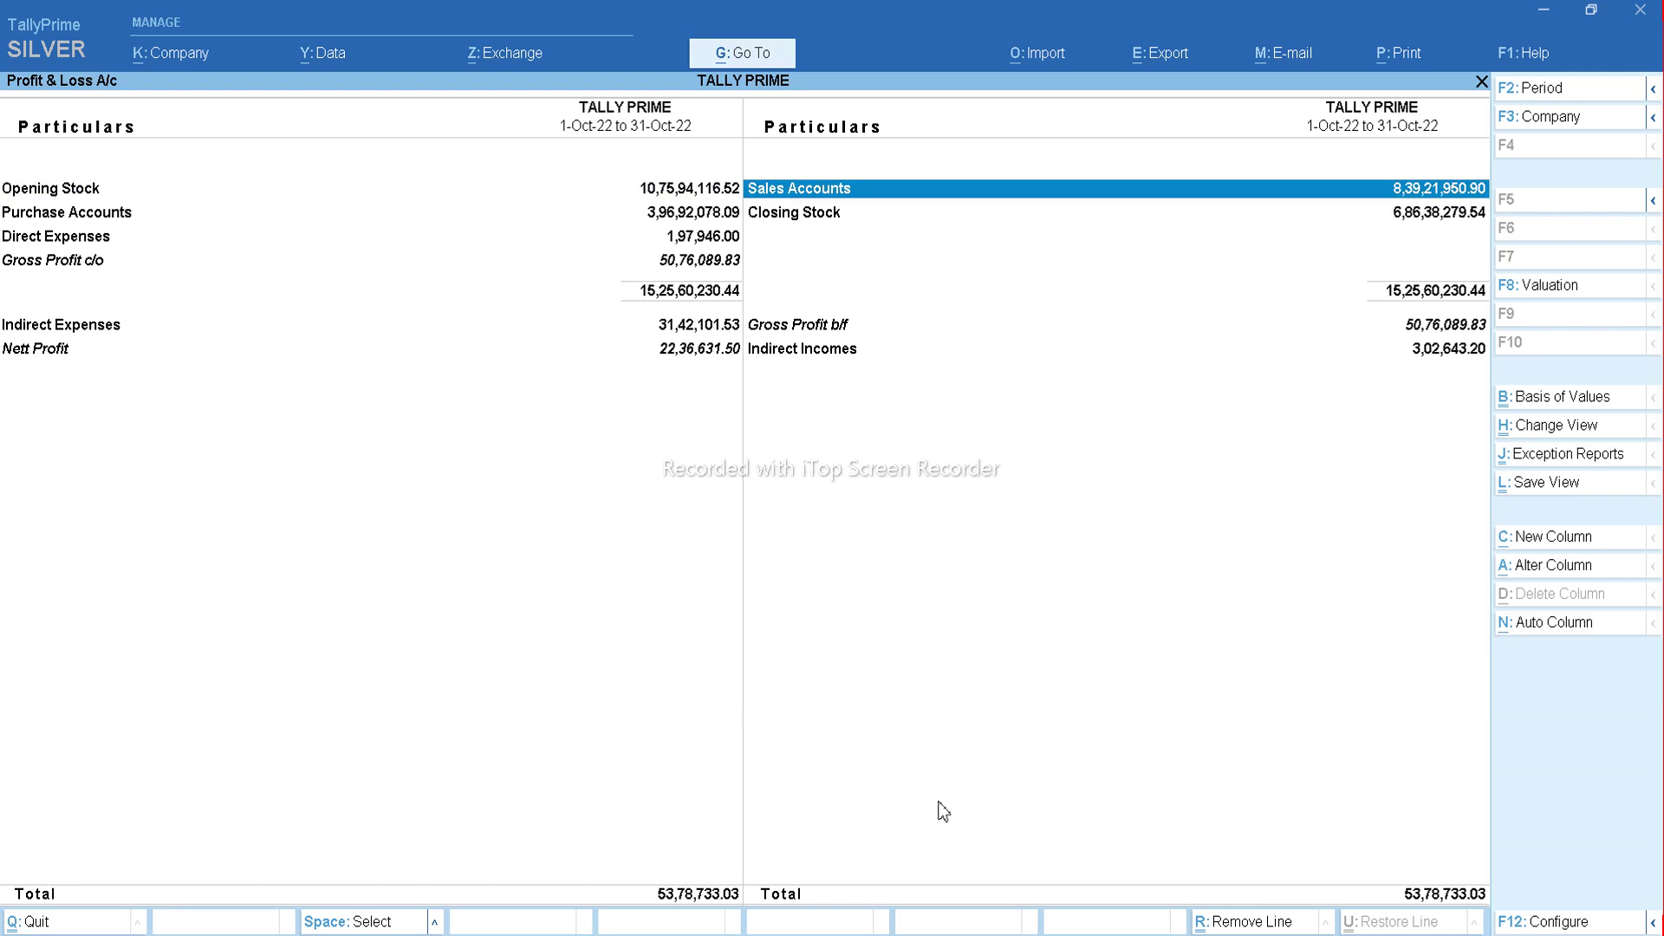
mouse_move(902, 815)
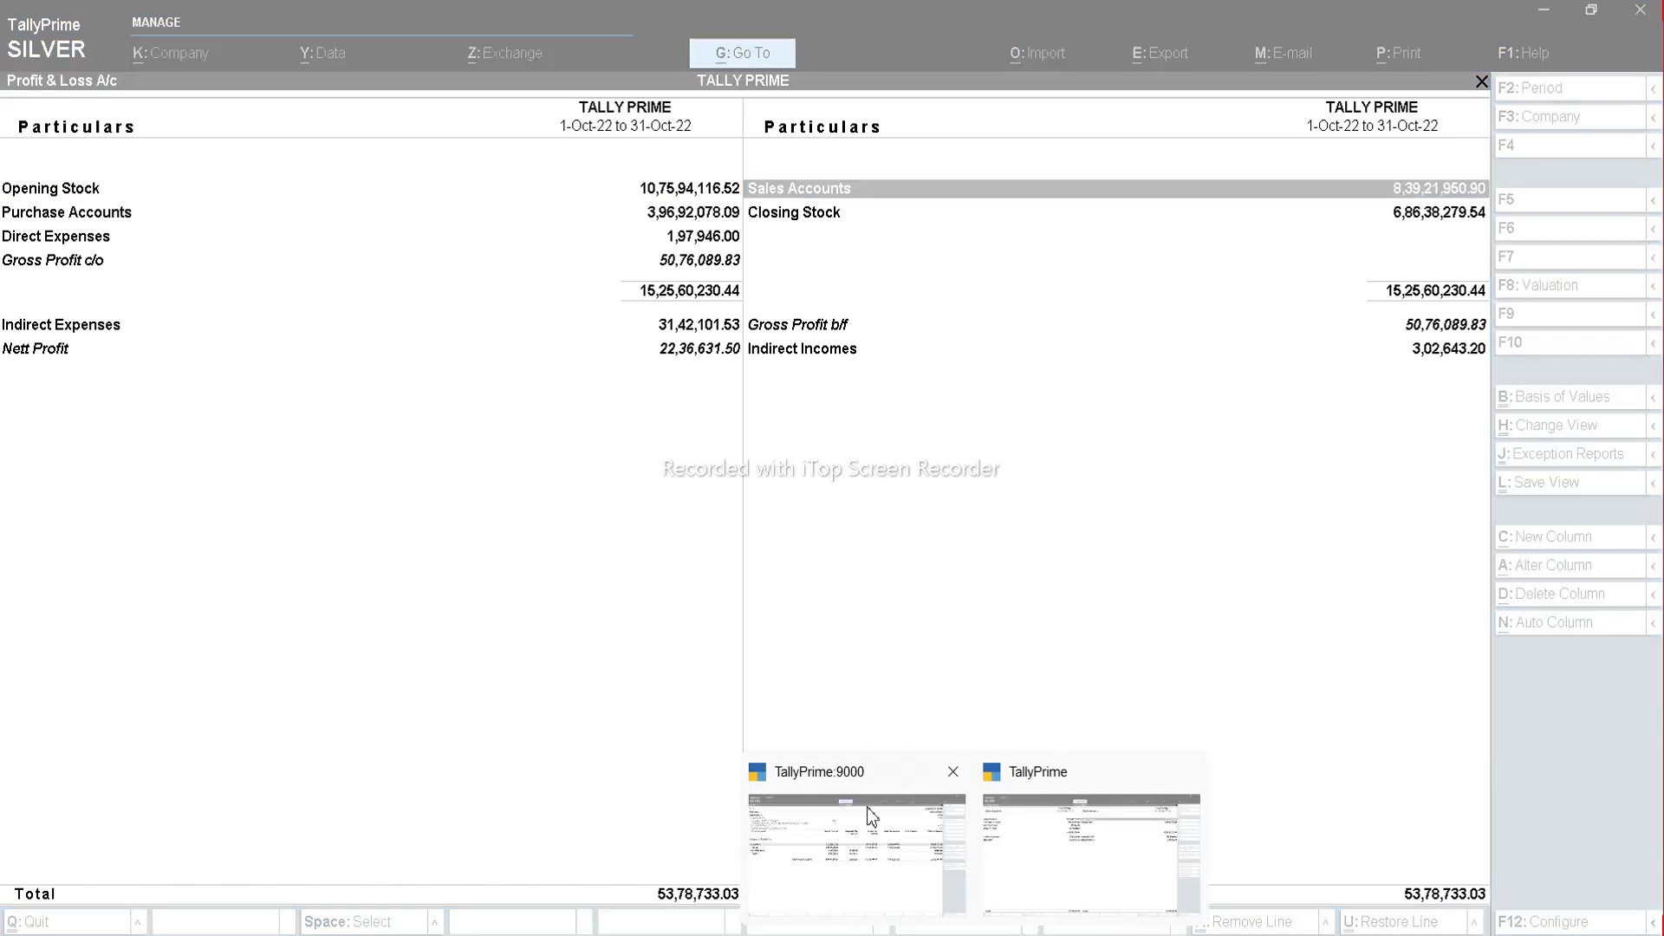
click(862, 778)
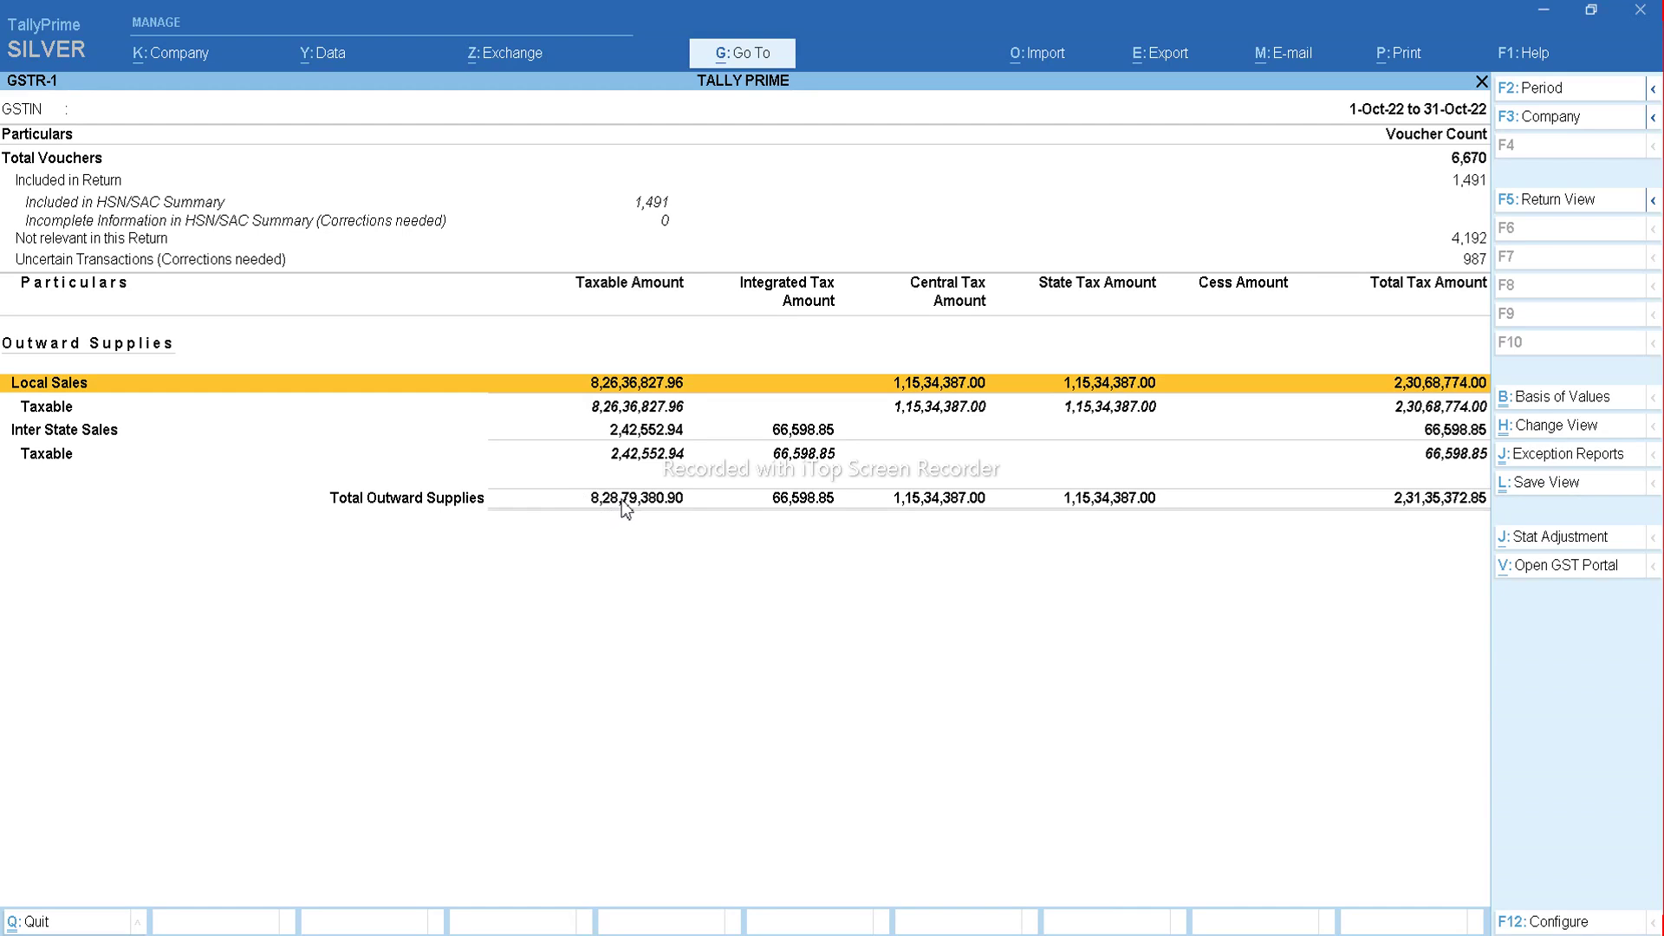
Open GSTR-1's uncertain transactions and list the vouchers with incomplete or mismatched information.
click(1482, 261)
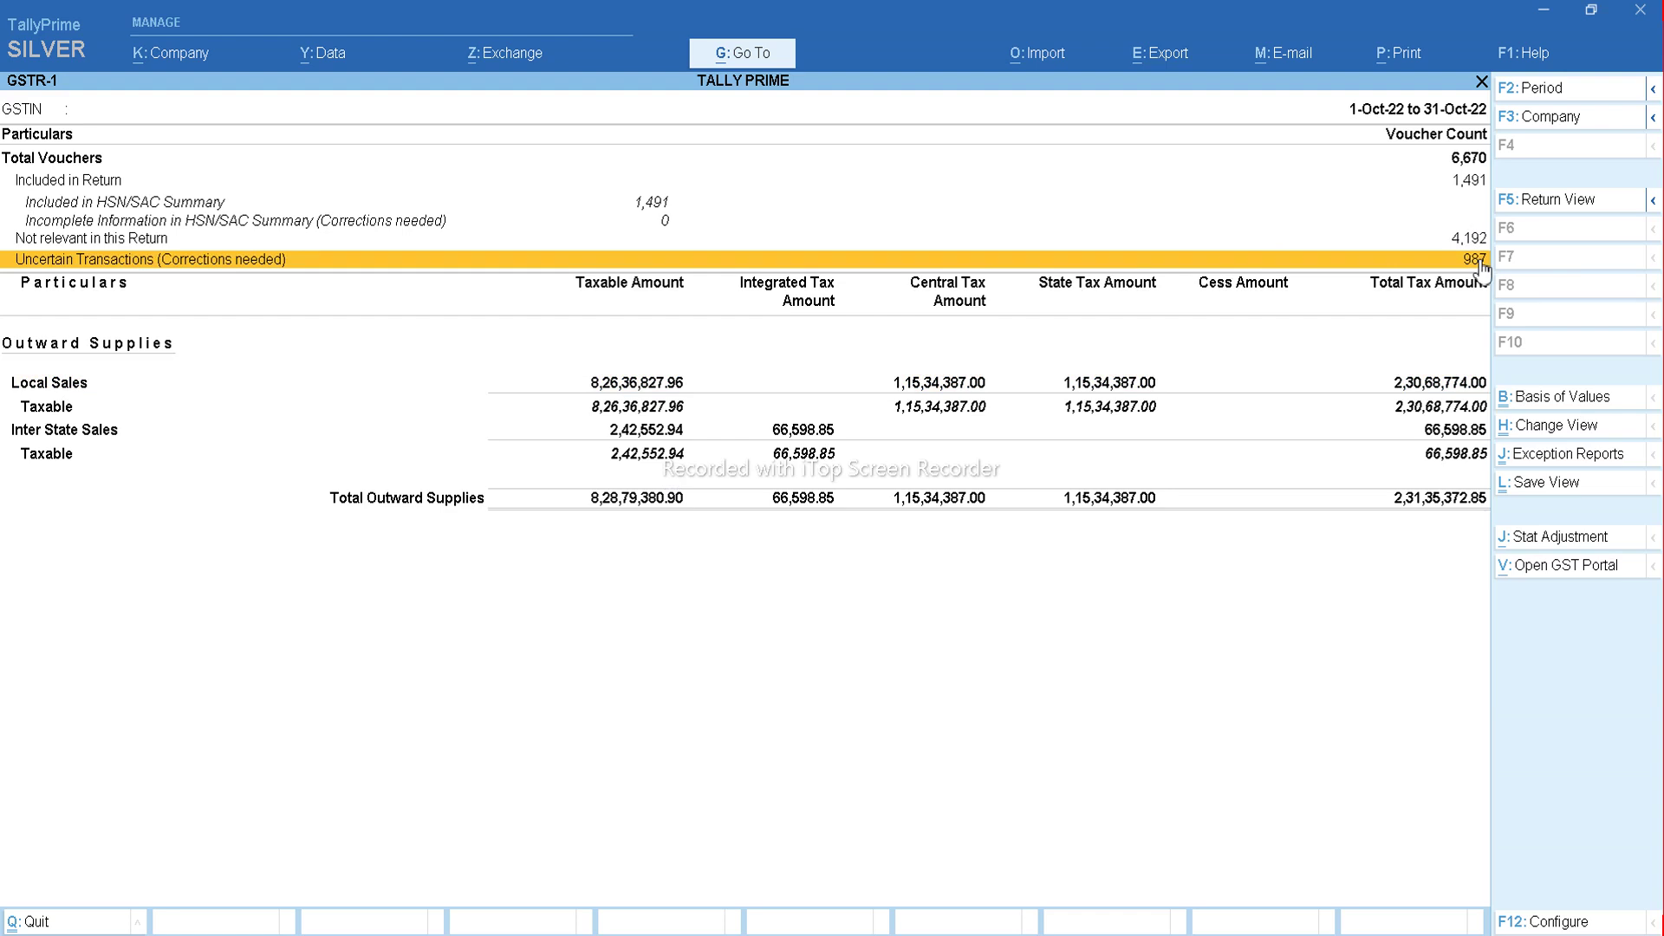
click(1482, 261)
click(1480, 260)
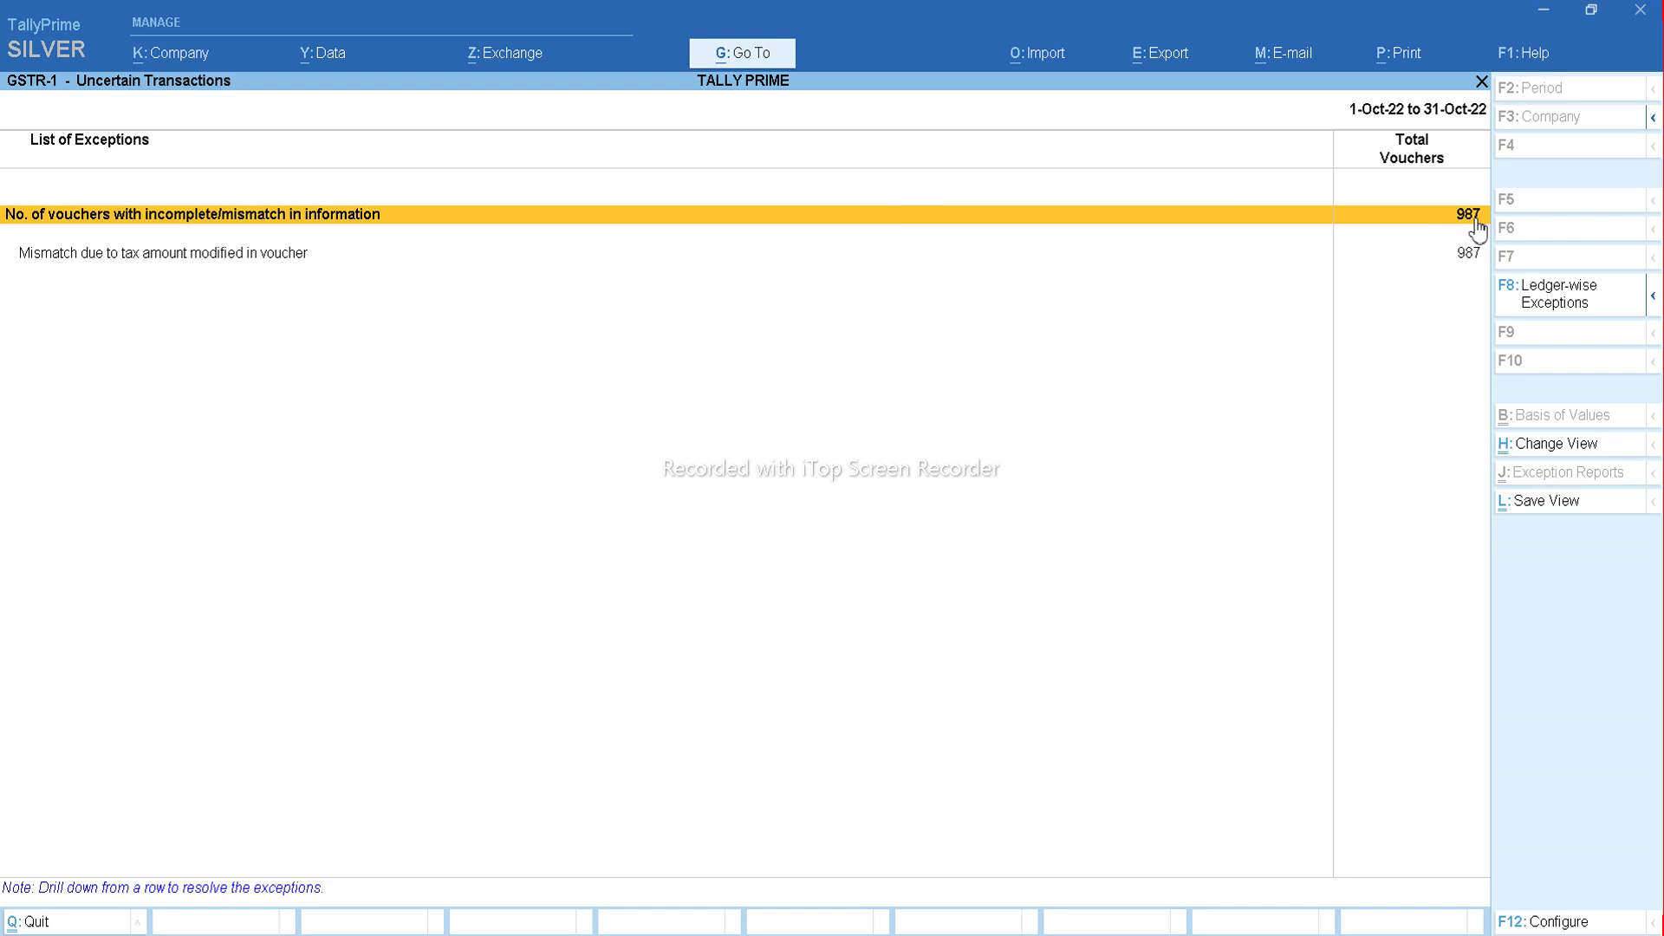
click(743, 217)
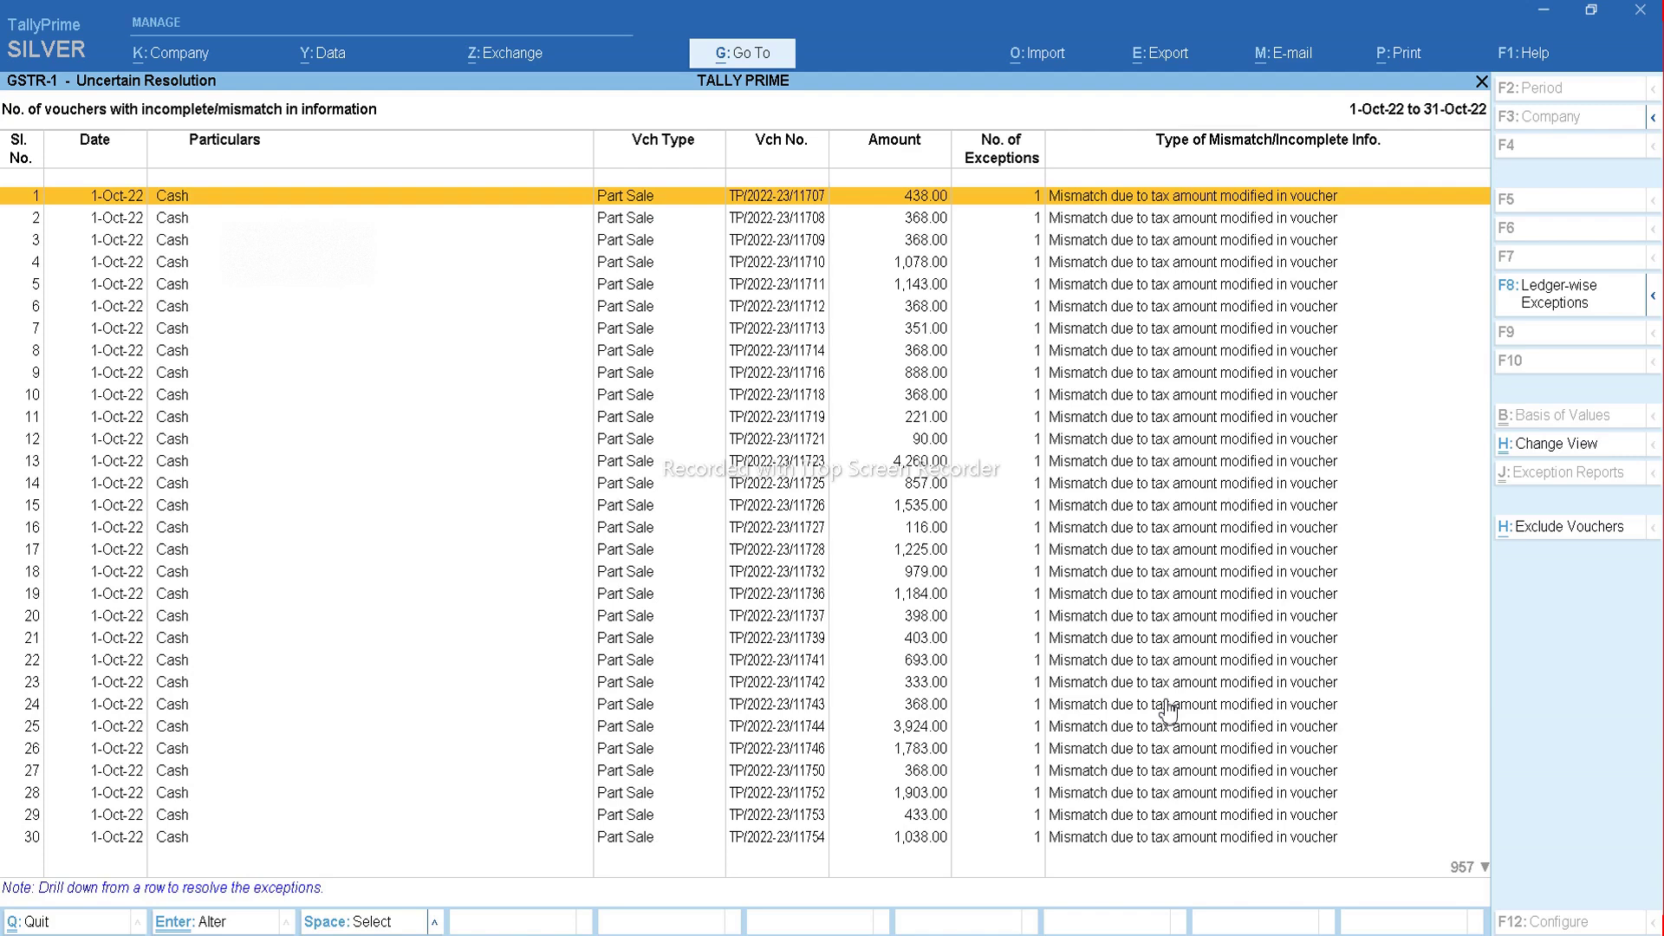
View the first mismatched Part Sale voucher, quit it without changes and return to the list of exceptions.
key(Return)
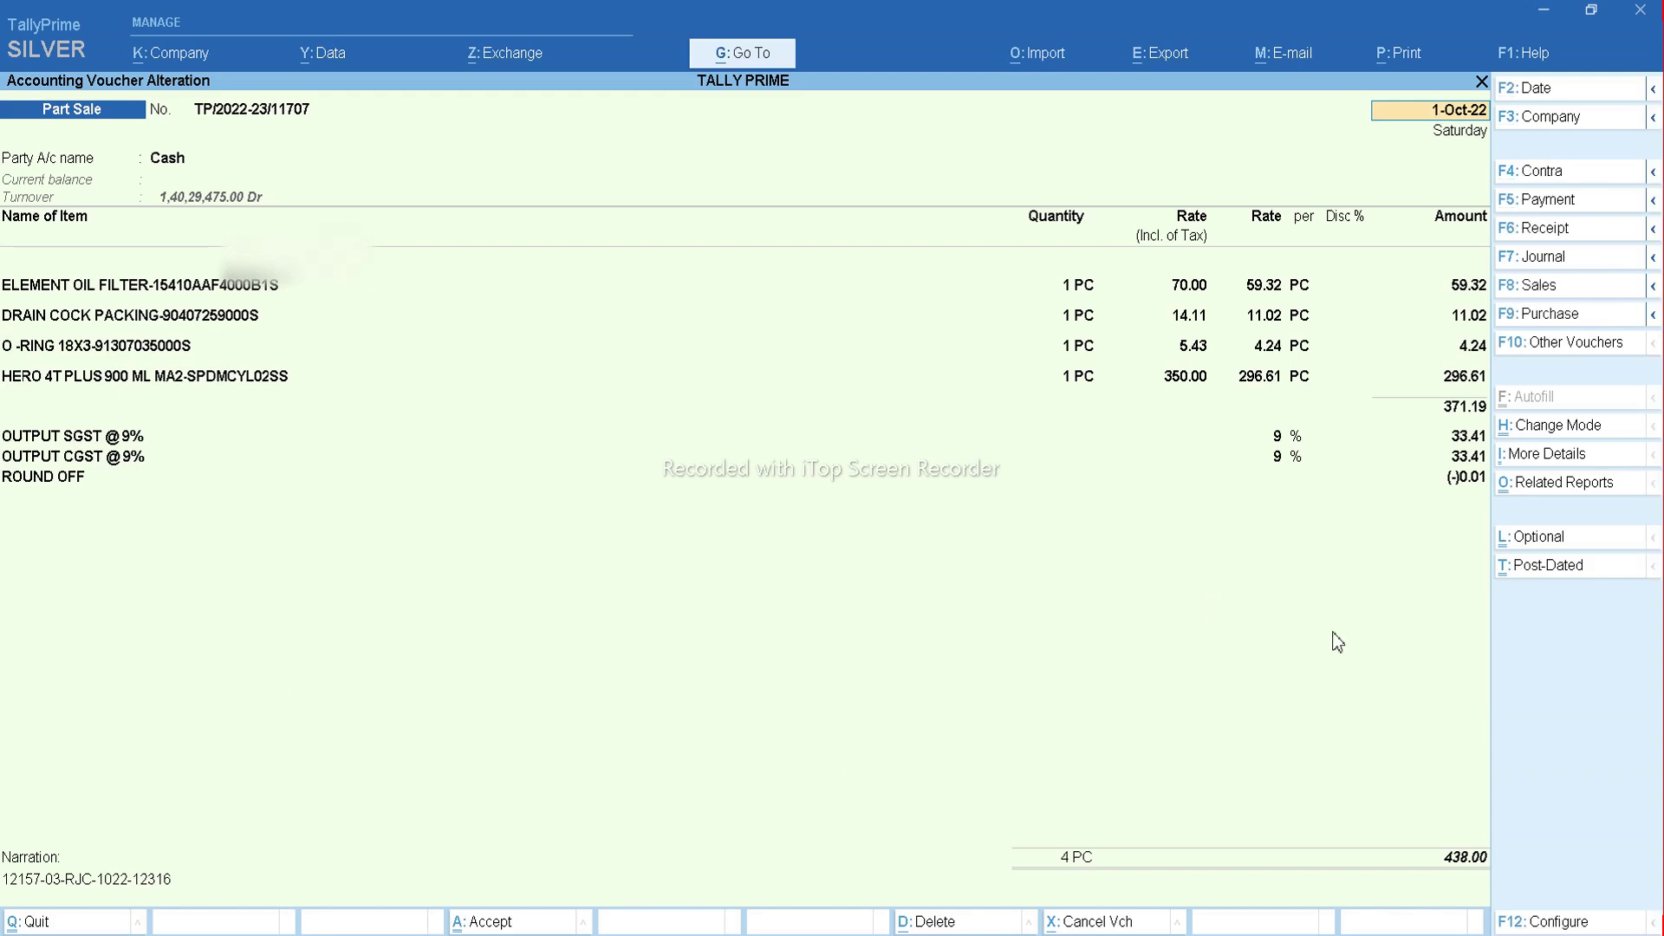
key(BackSpace)
key(Escape)
key(y)
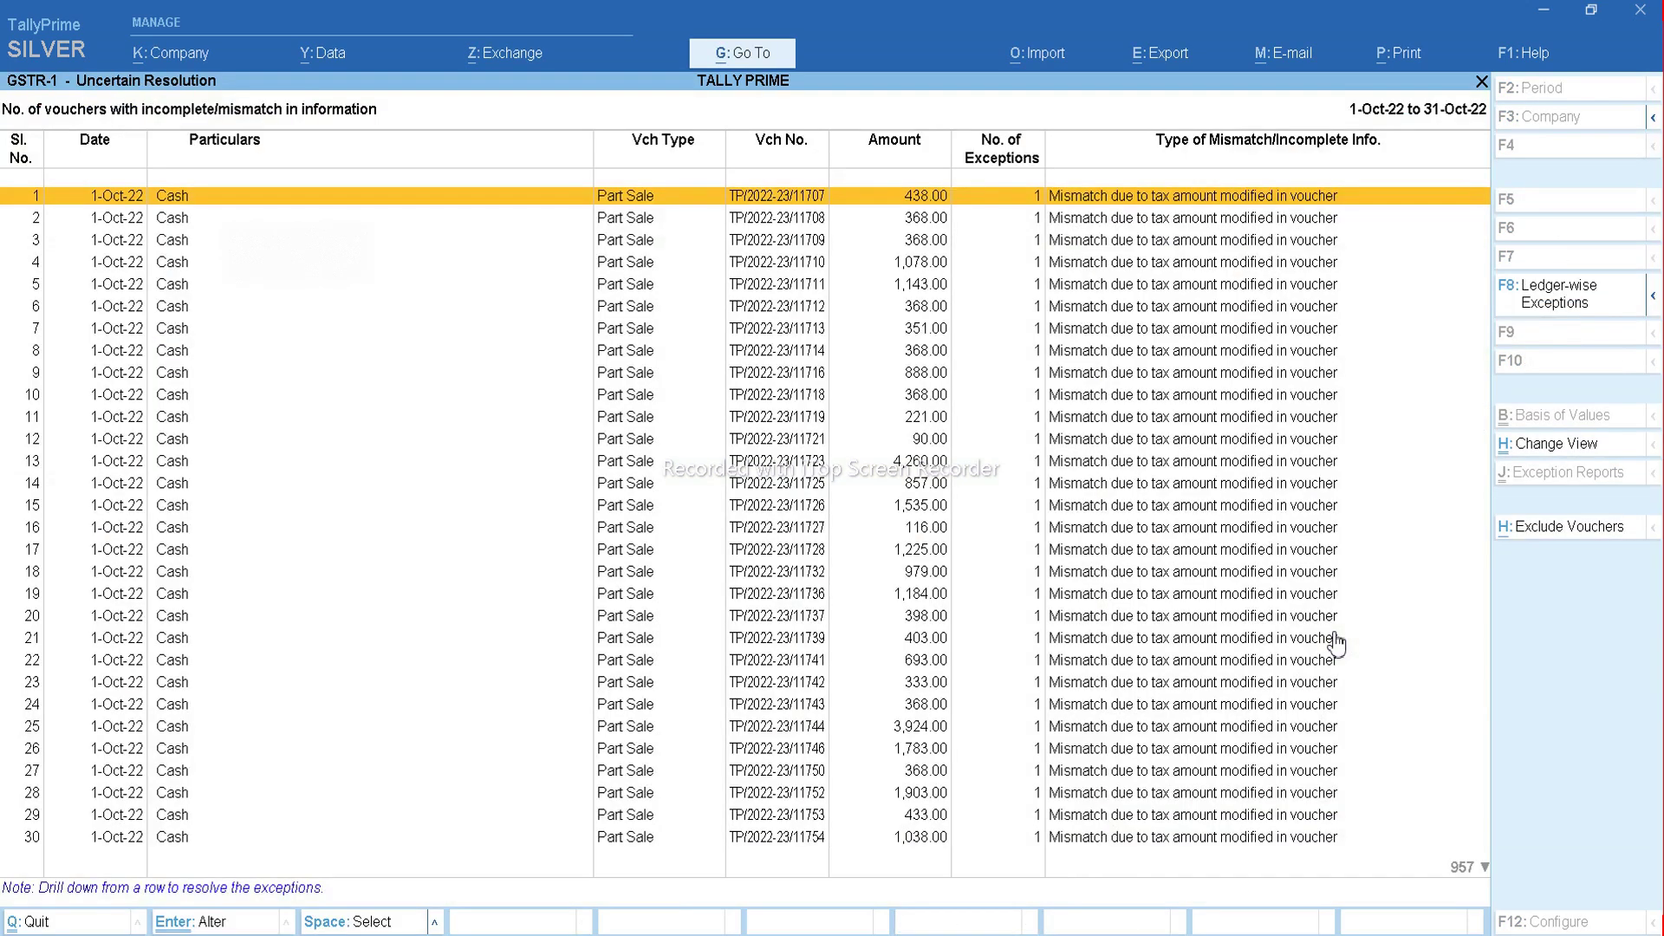
key(Escape)
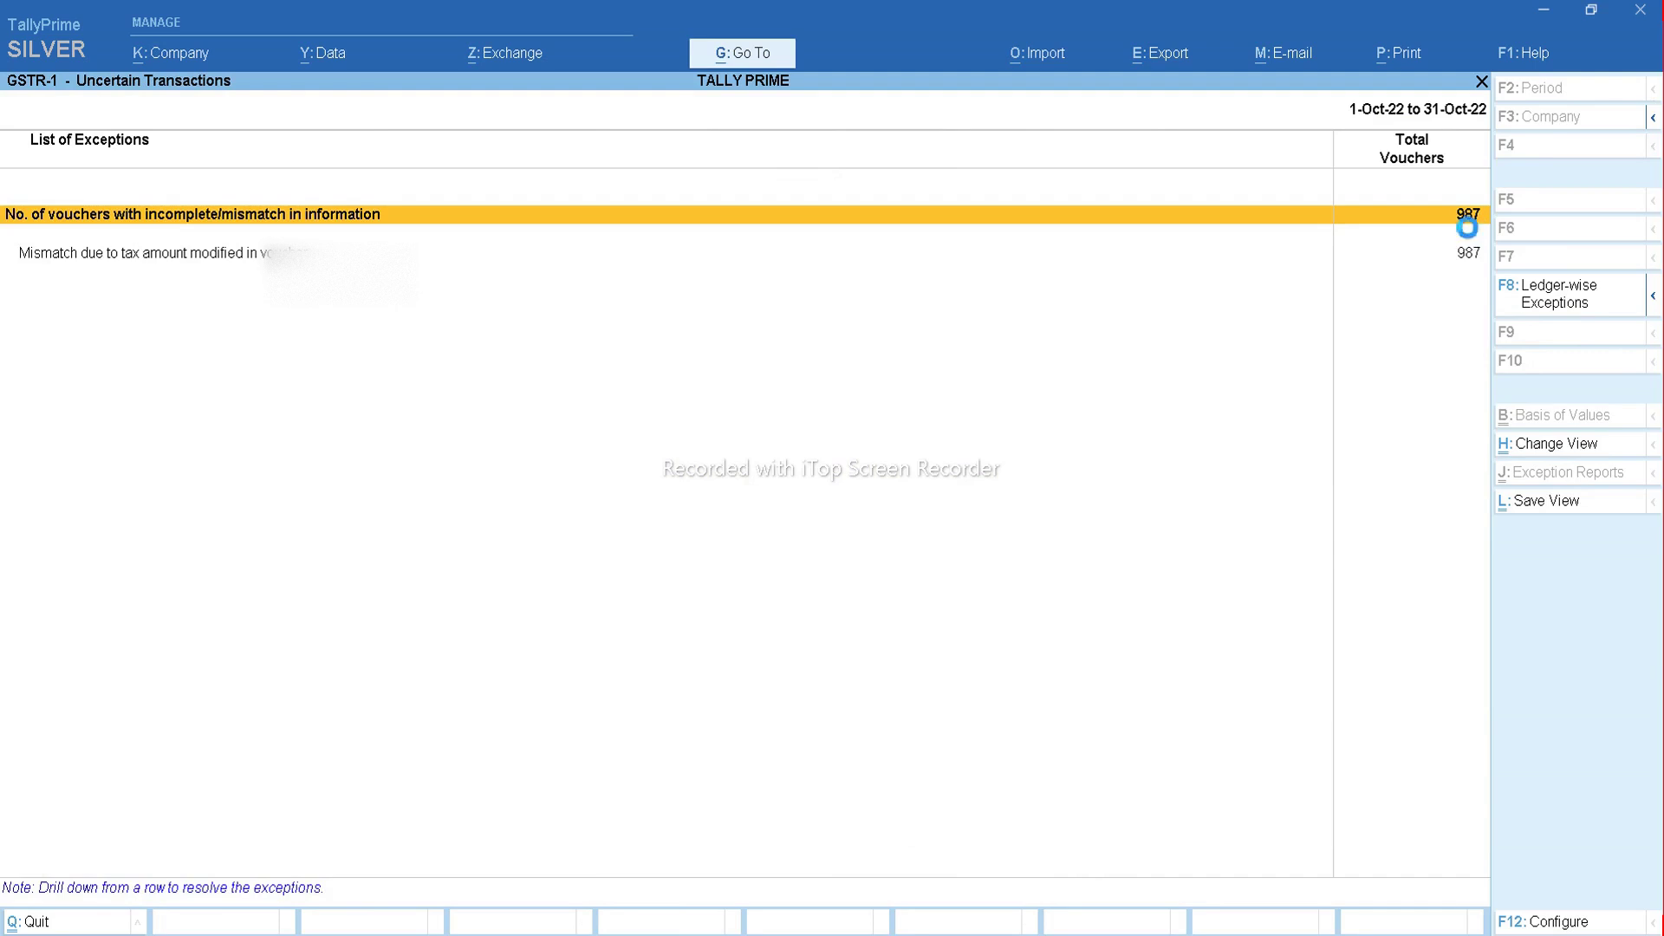
Reopen the first mismatched voucher, review its voucher configuration and return to the mismatch list.
click(1467, 227)
key(Return)
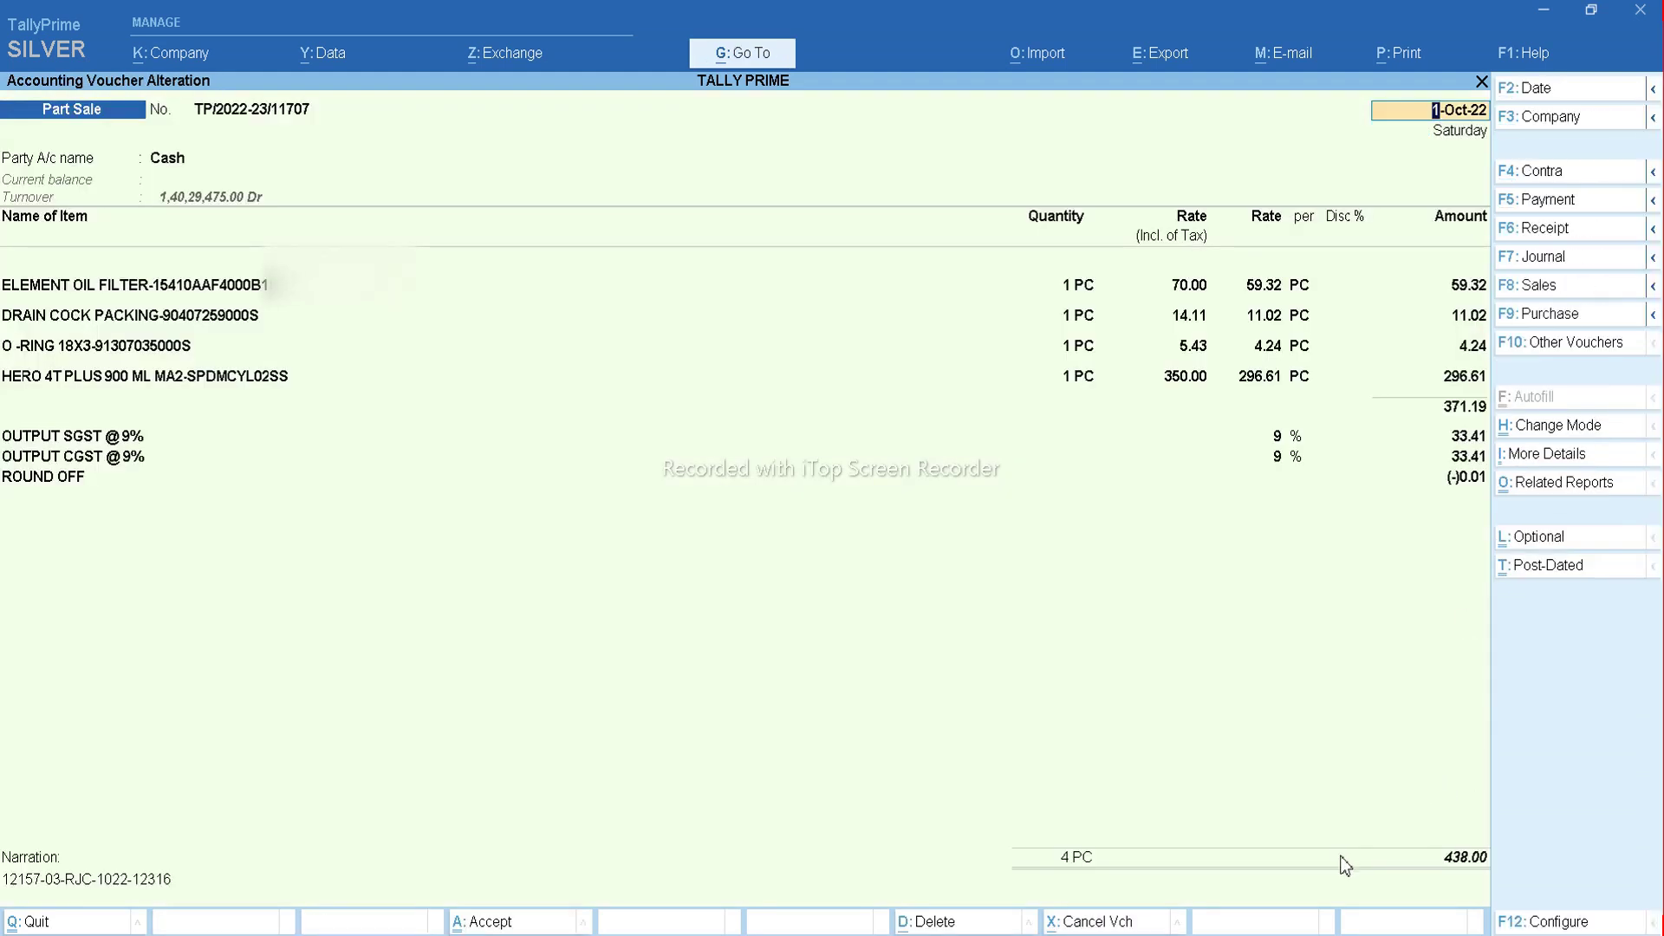
key(F12)
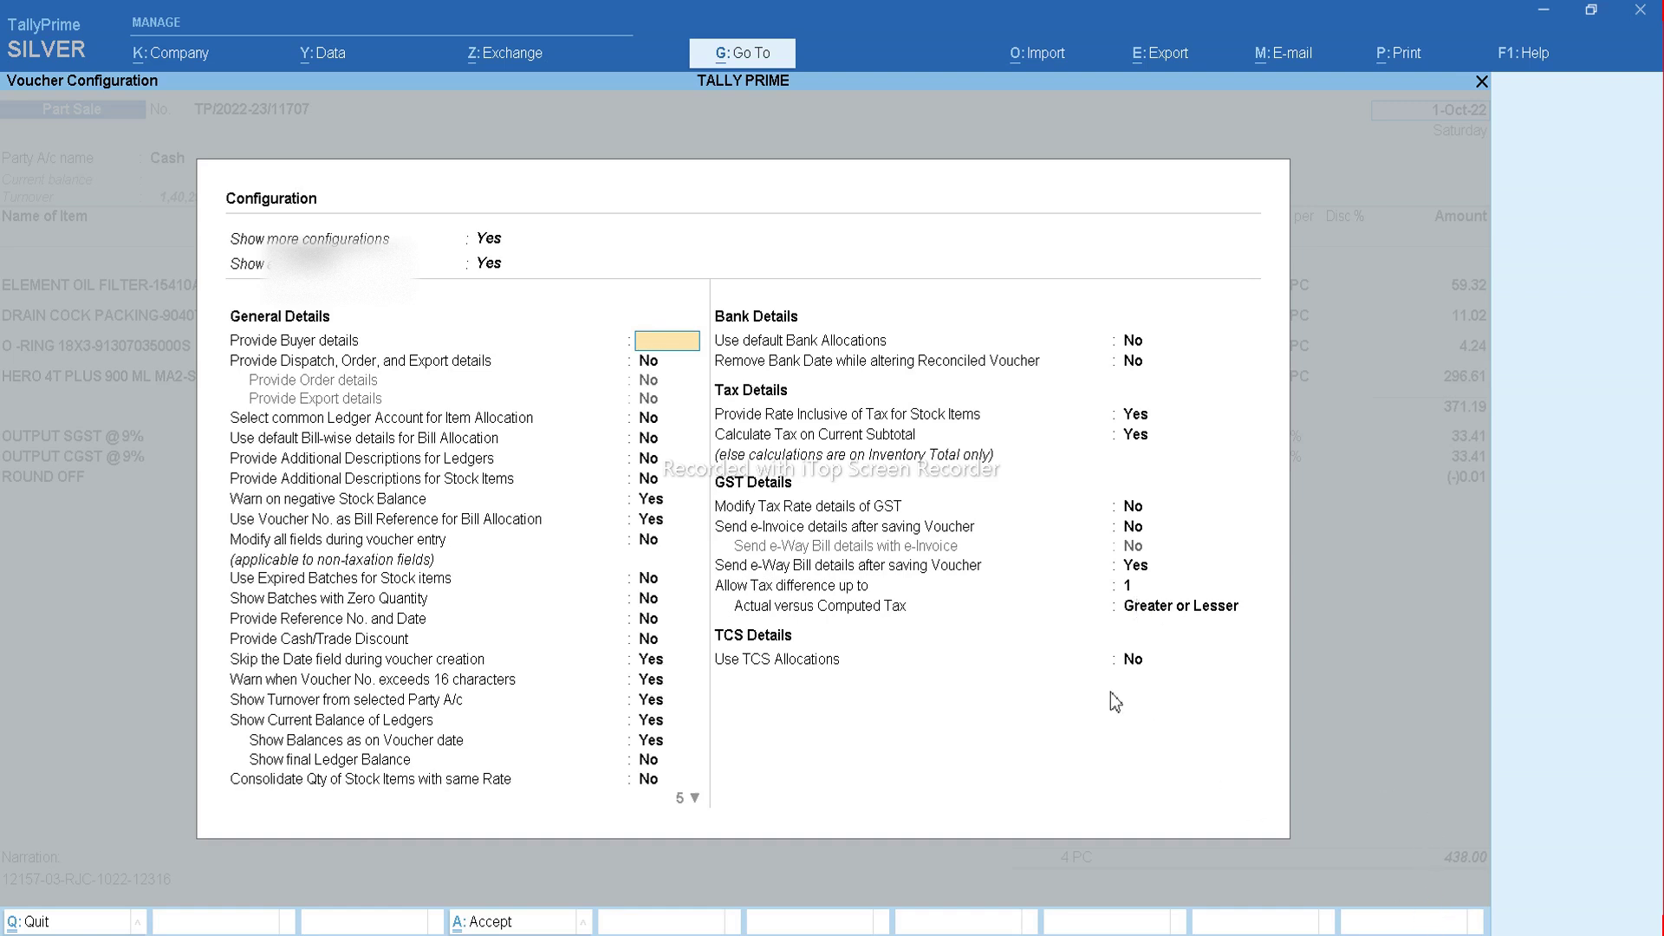
key(Escape)
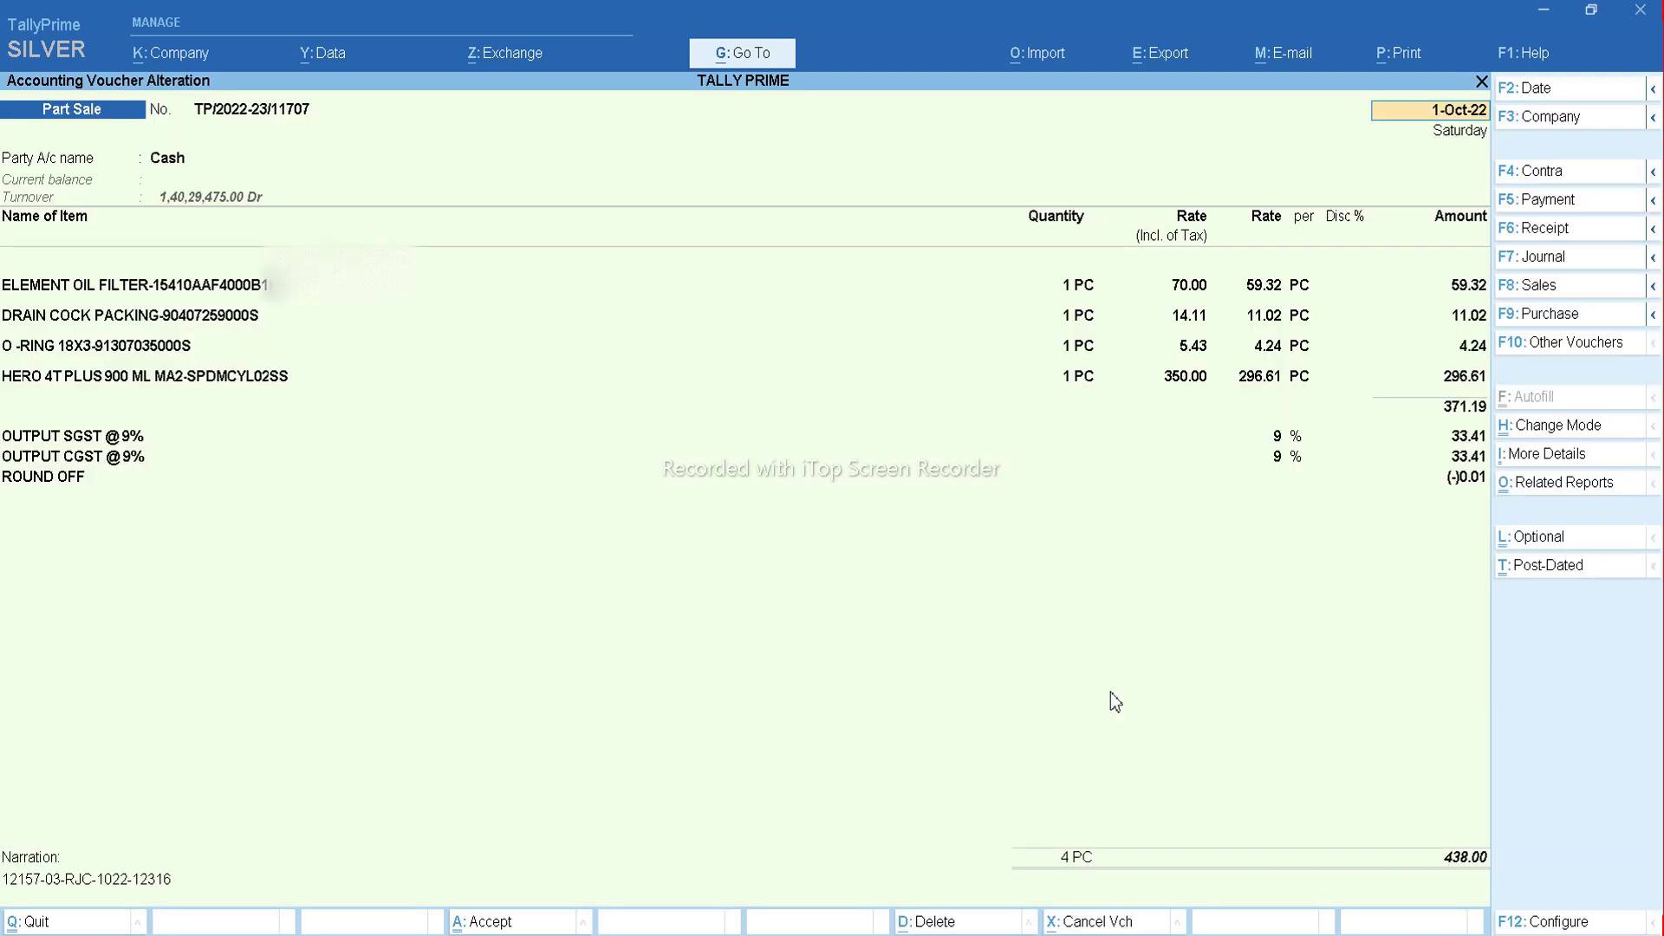
key(Escape)
key(Return)
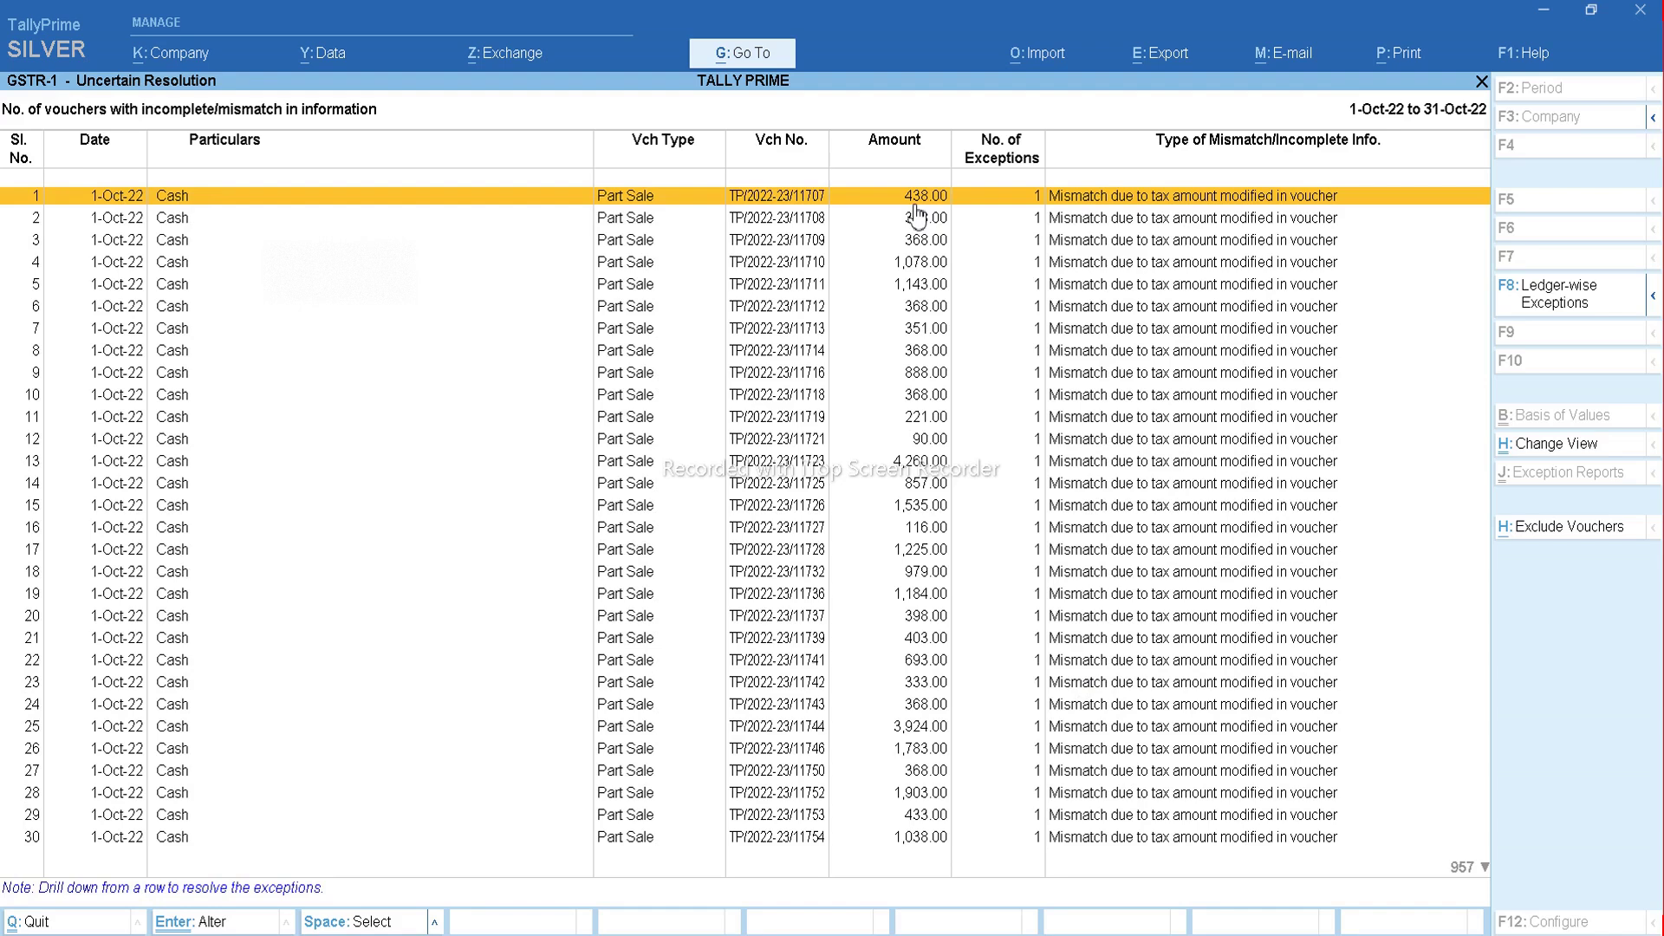
Examine the first voucher's tax mismatch details, comparing calculated and transaction tax amounts for each rate.
key(Return)
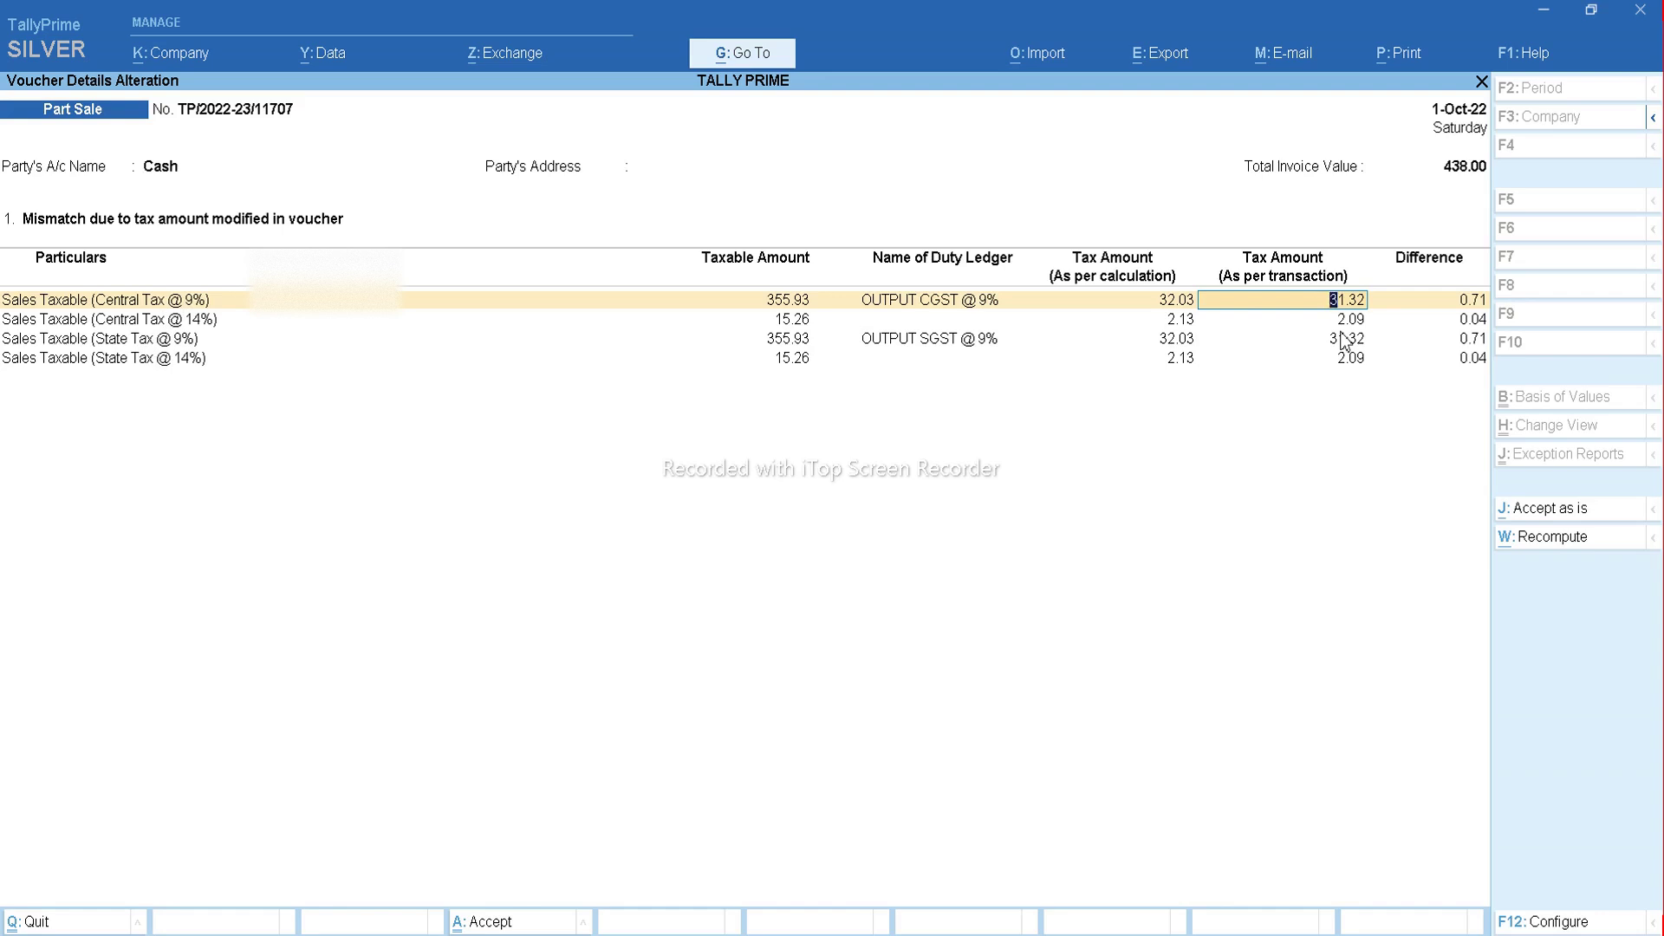
key(Escape)
key(Return)
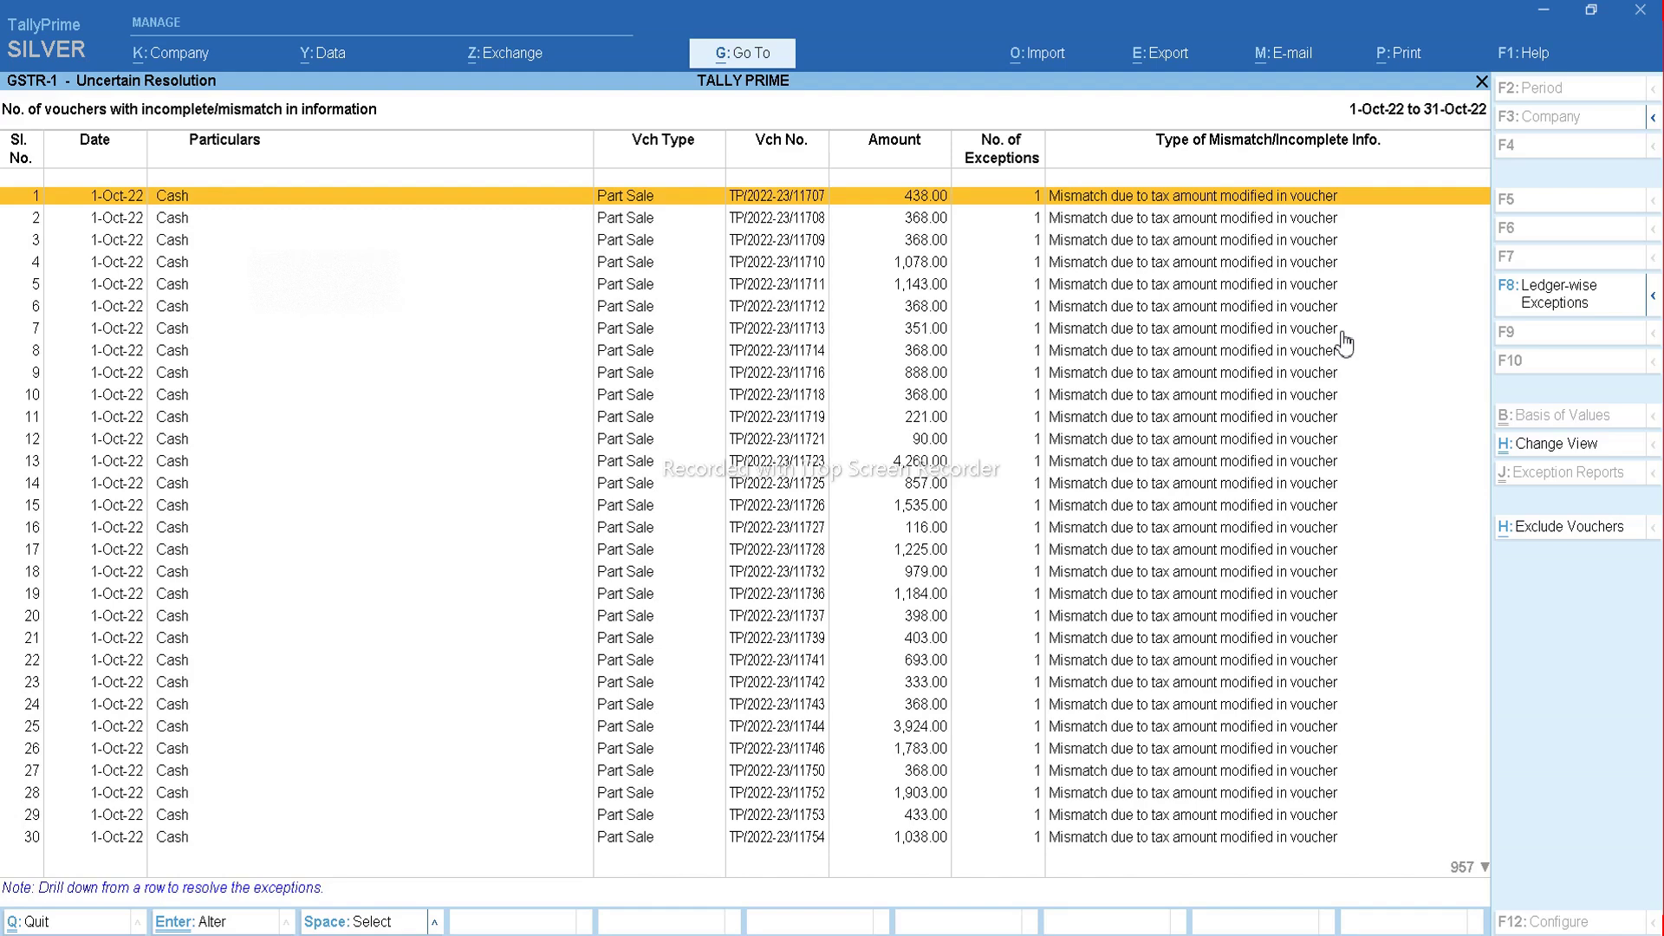
Open the first voucher for full alteration, check its stock items and output tax ledgers, and quit without saving.
key(ctrl)
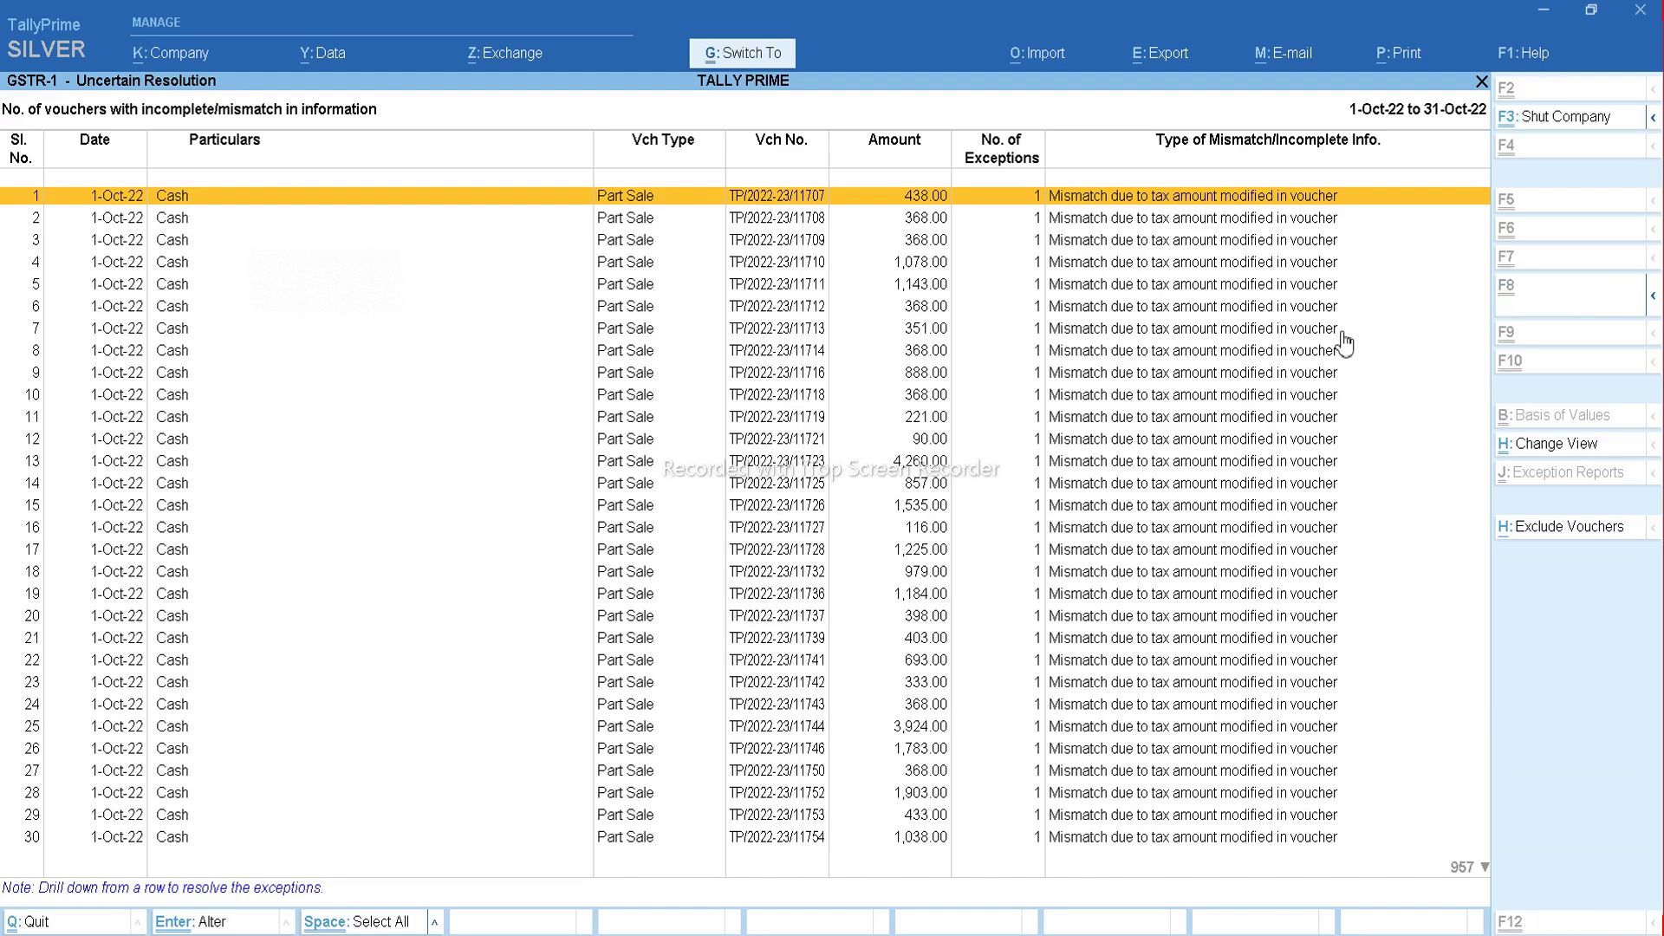
key(Return)
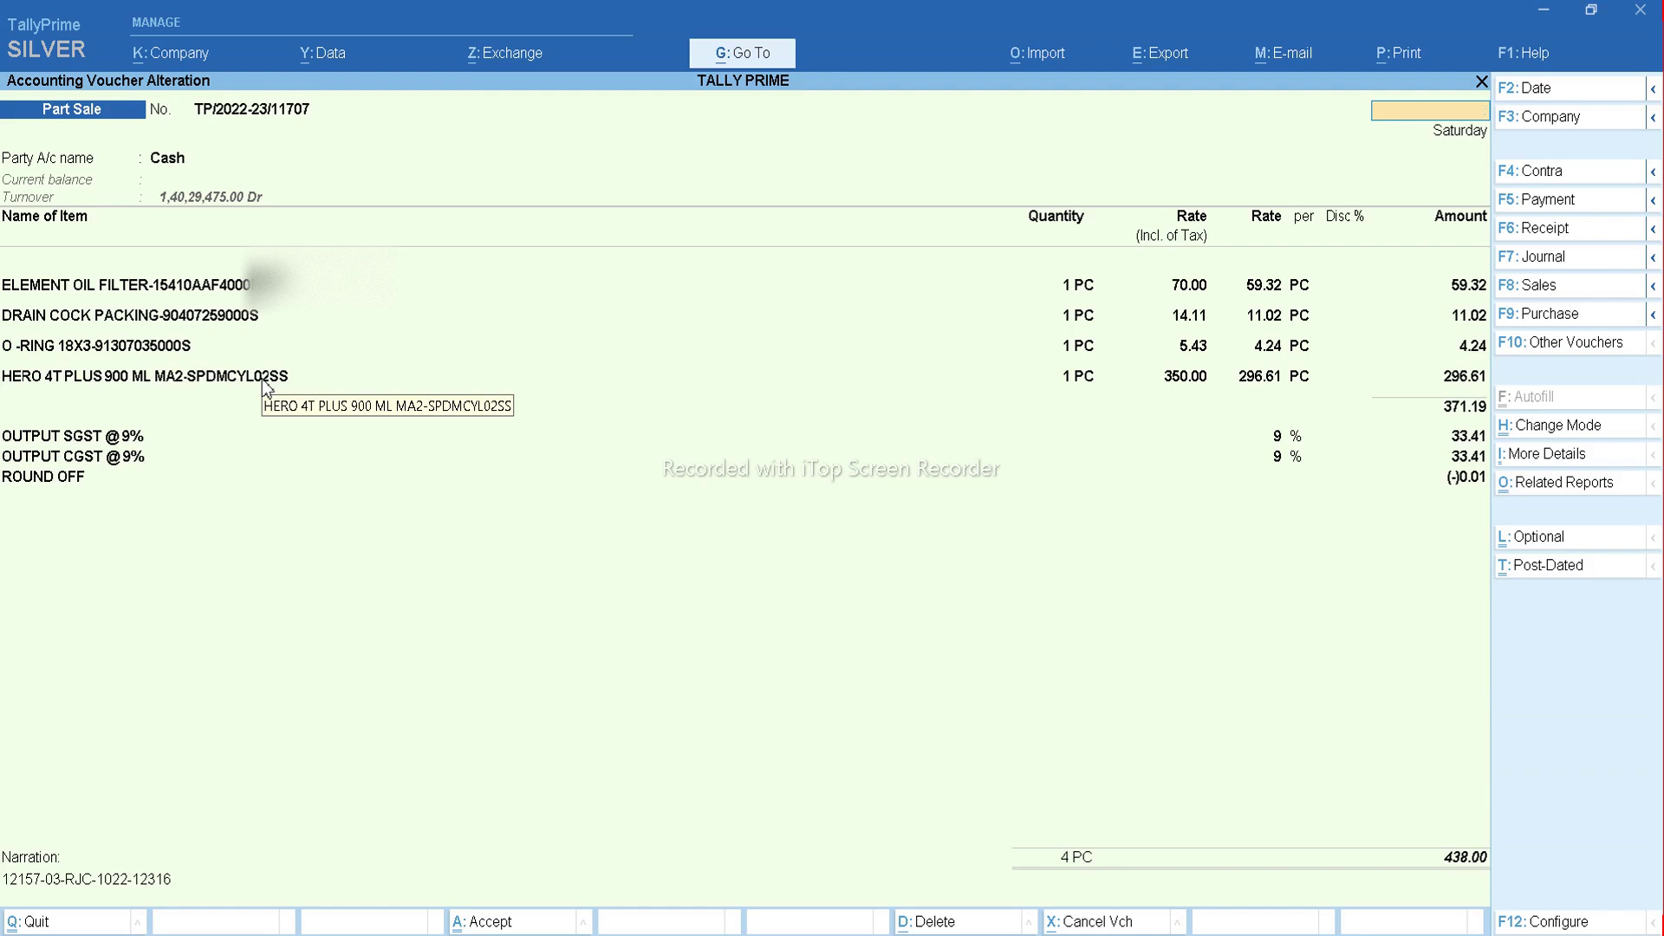
key(Escape)
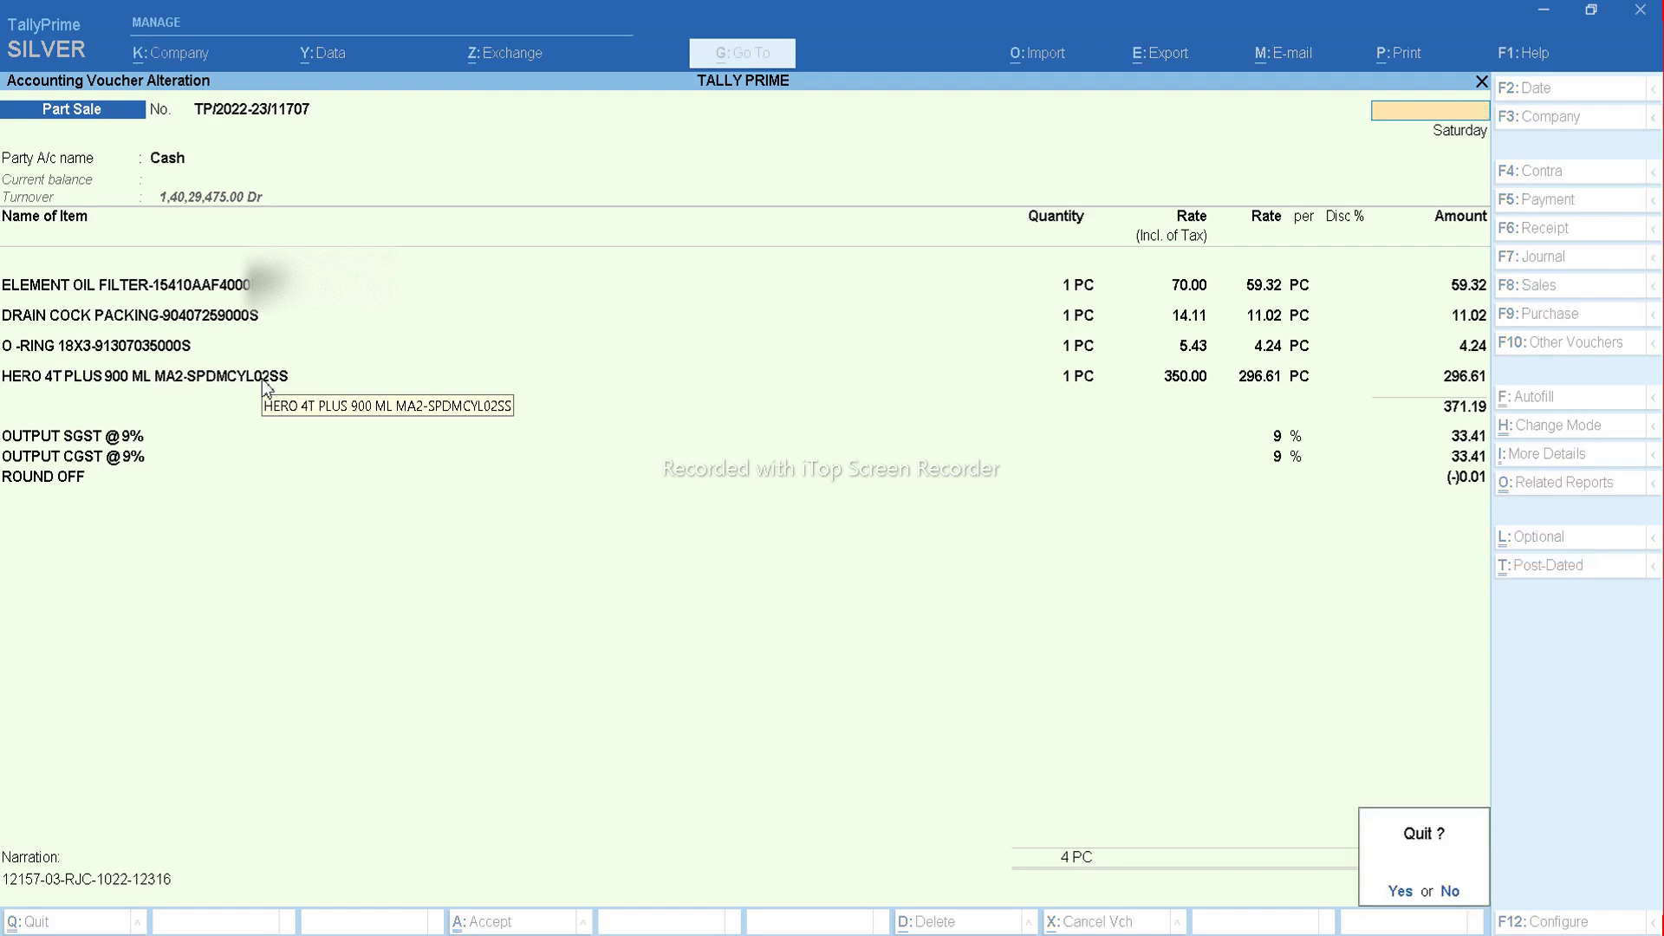
key(y)
Recheck which tax rates appear in the first voucher's mismatch details and leave them without saving.
key(Return)
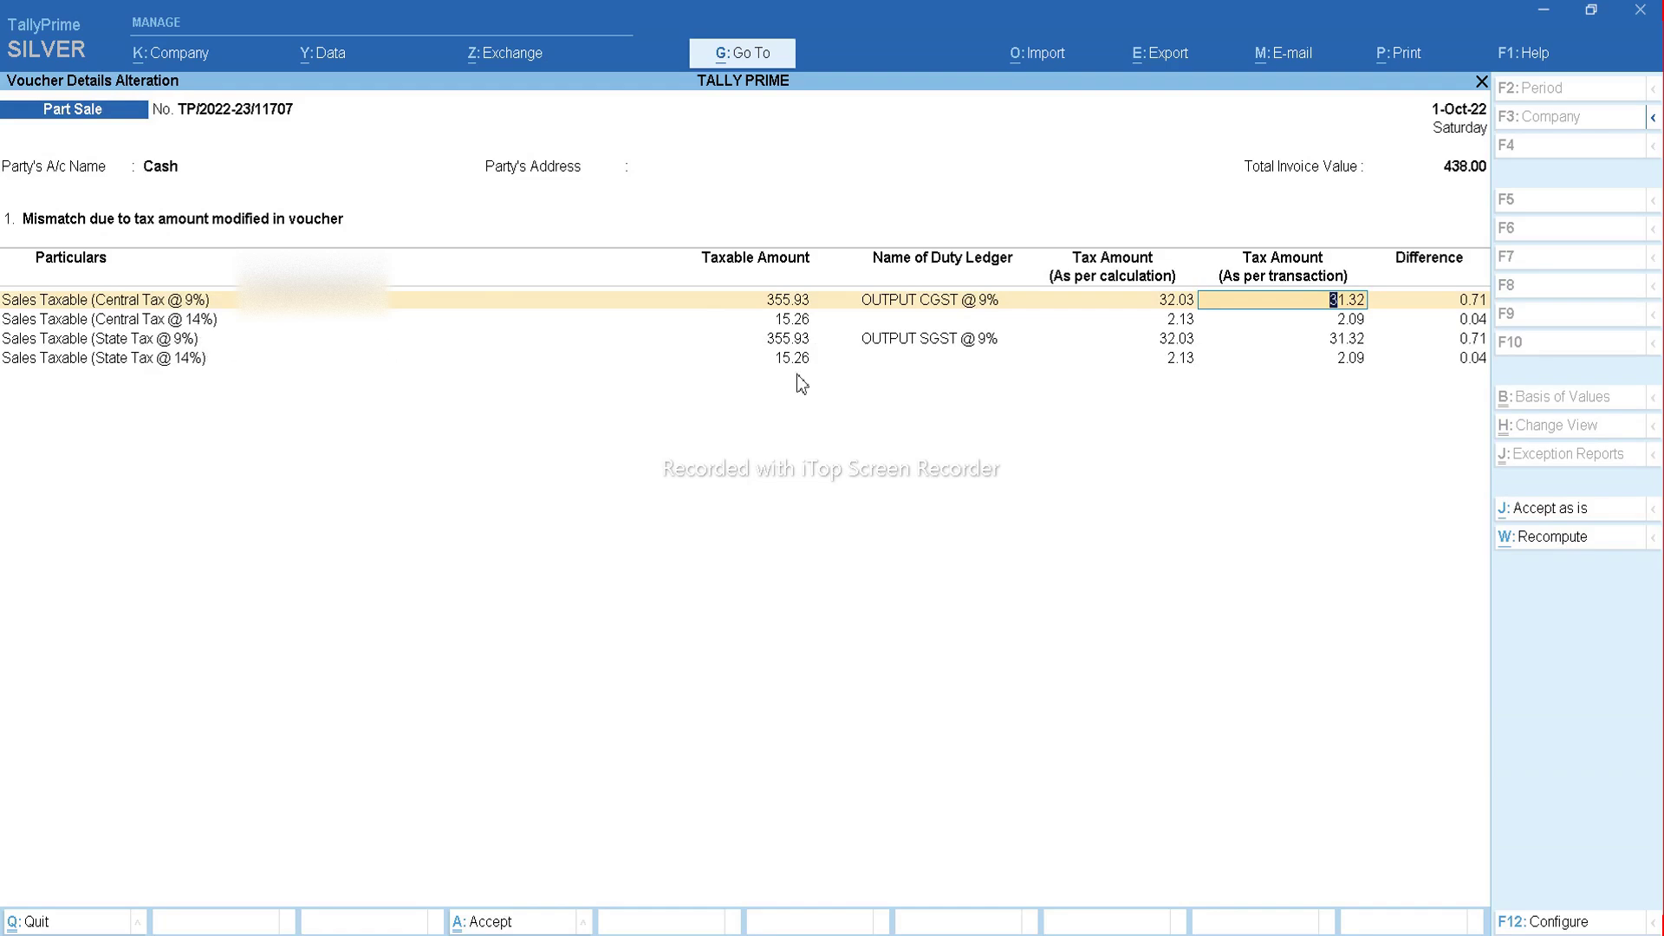
key(BackSpace)
key(BackSpace)
key(BackSpace)
key(BackSpace)
key(BackSpace)
key(Escape)
key(y)
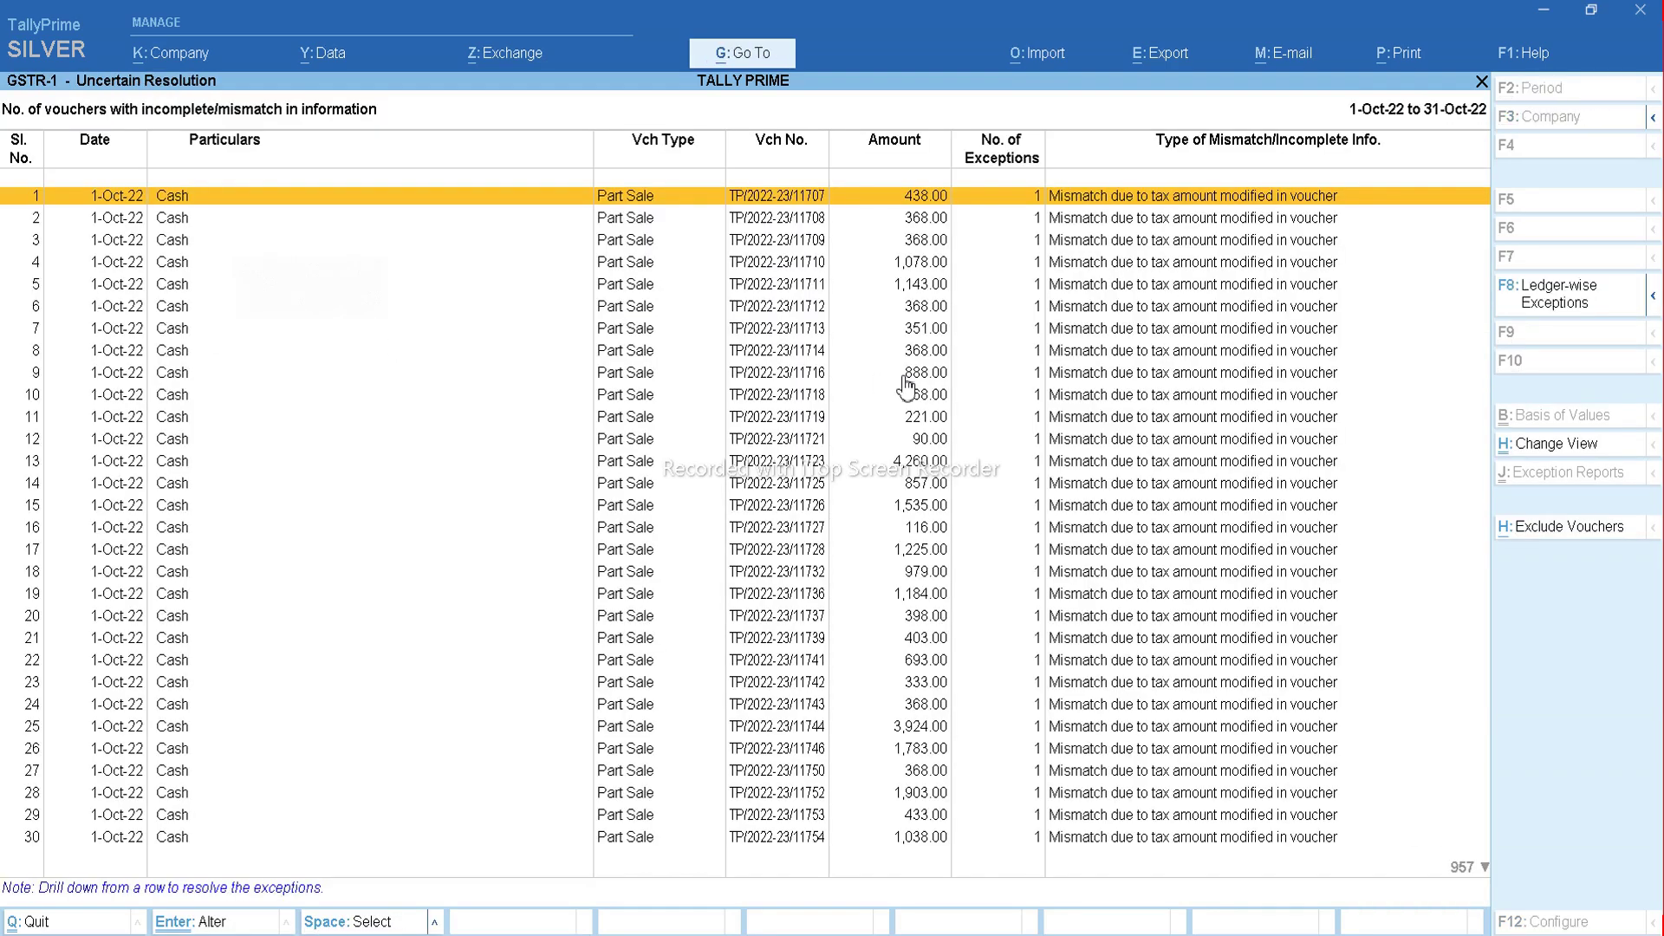
key(Return)
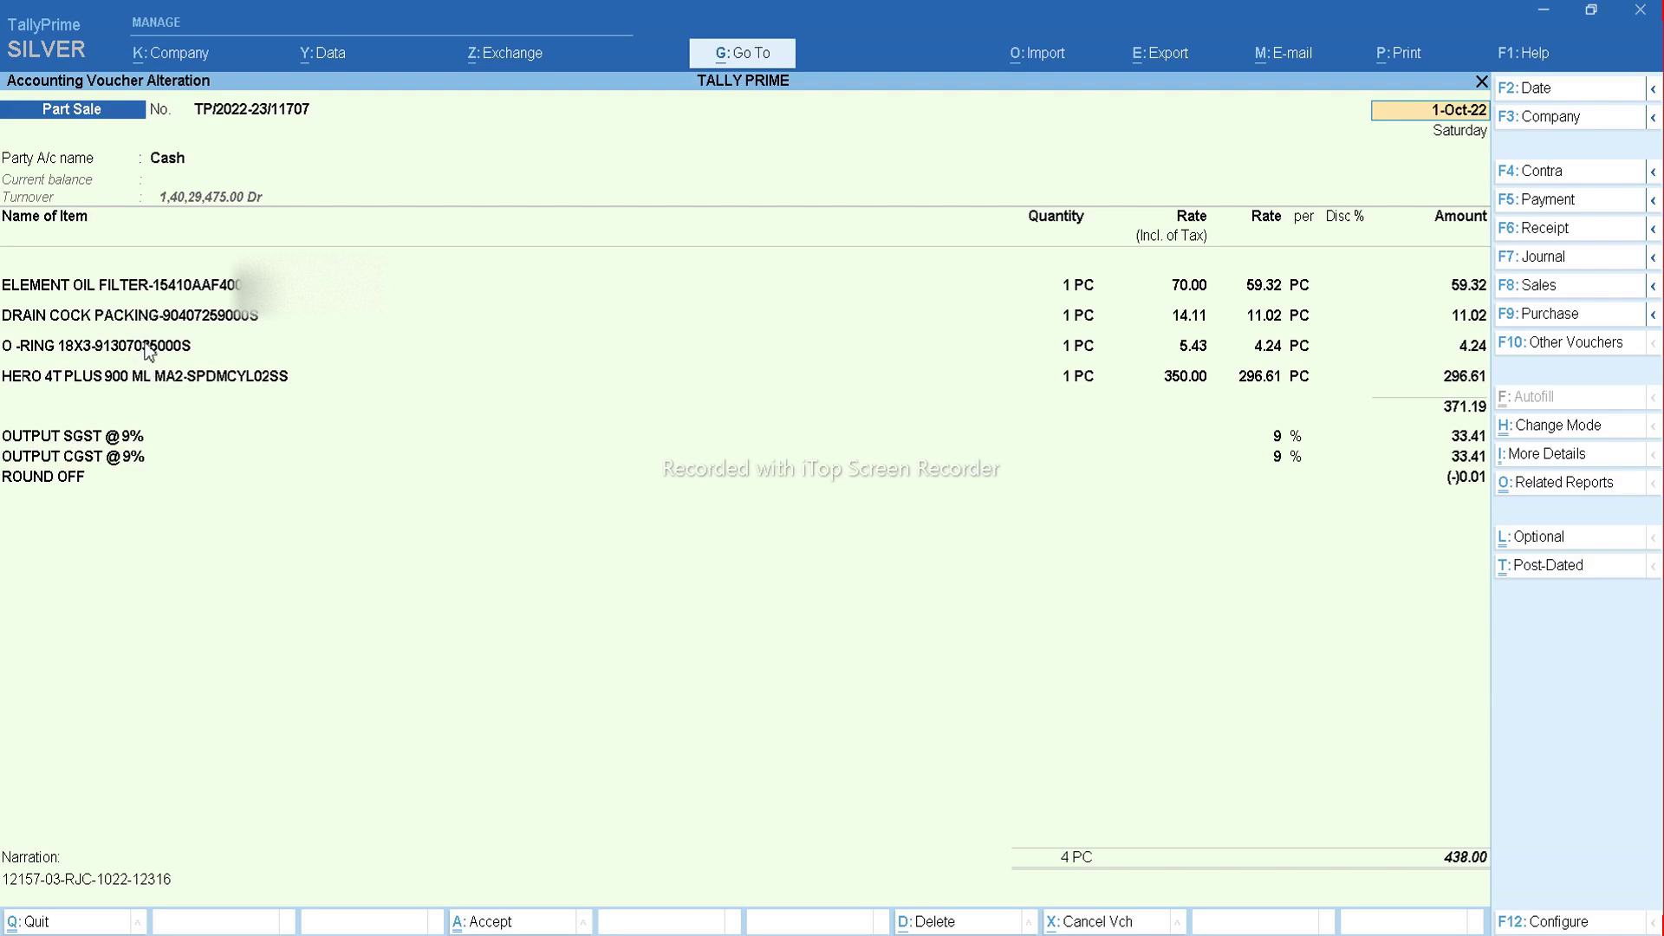
click(147, 323)
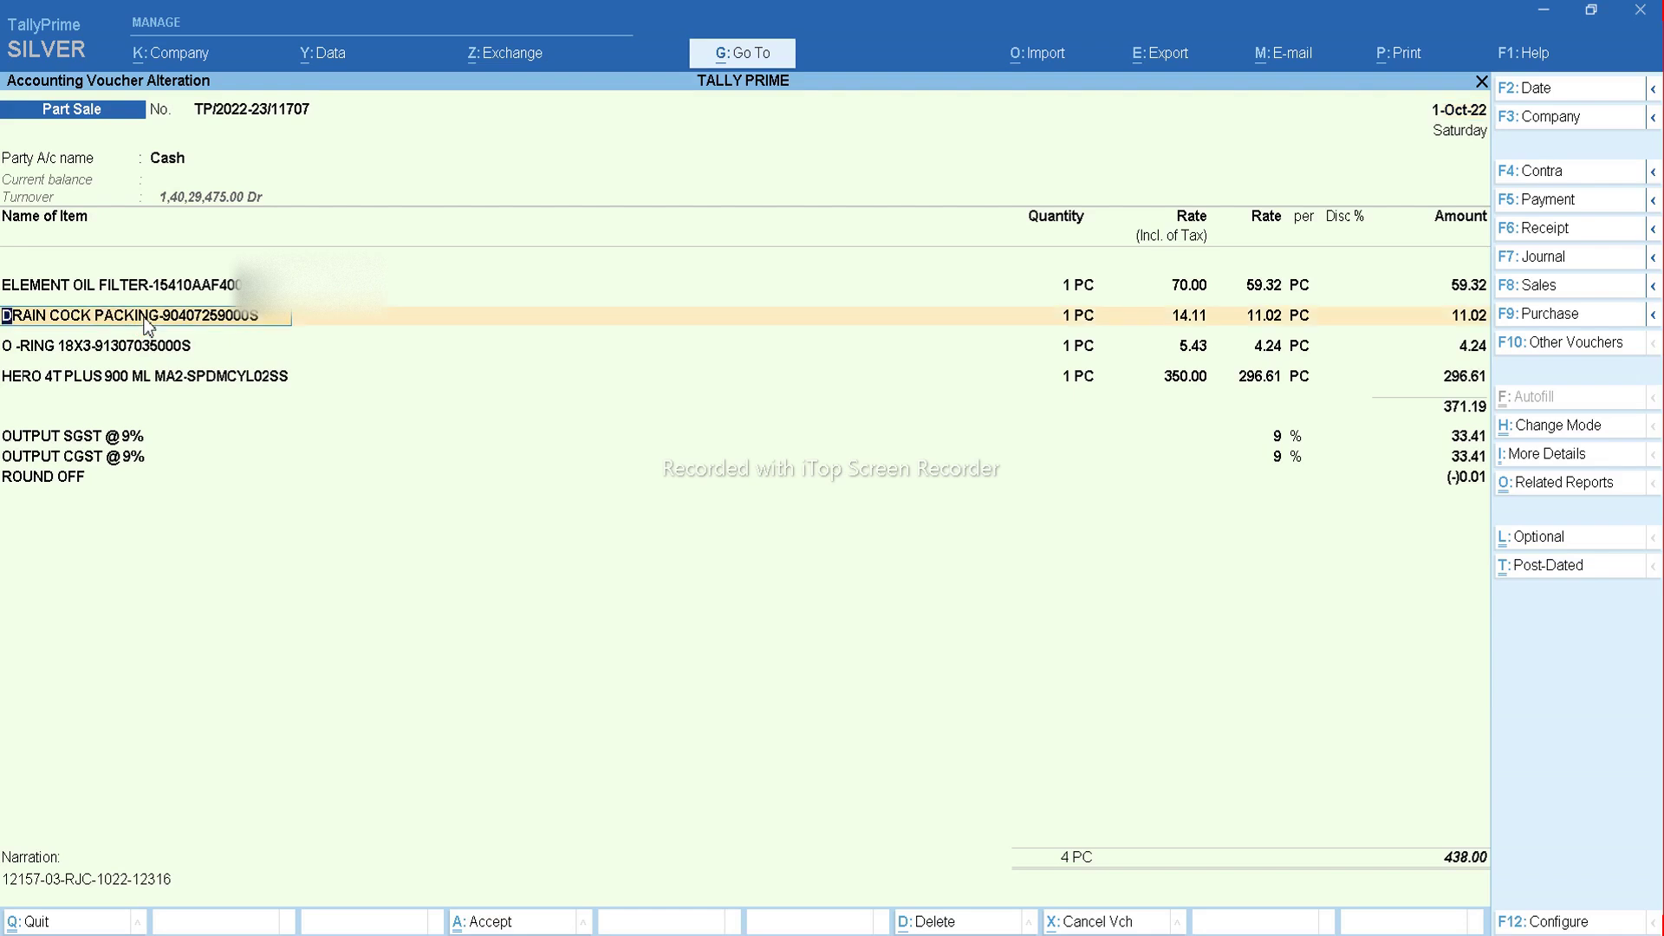
key(ctrl+Return)
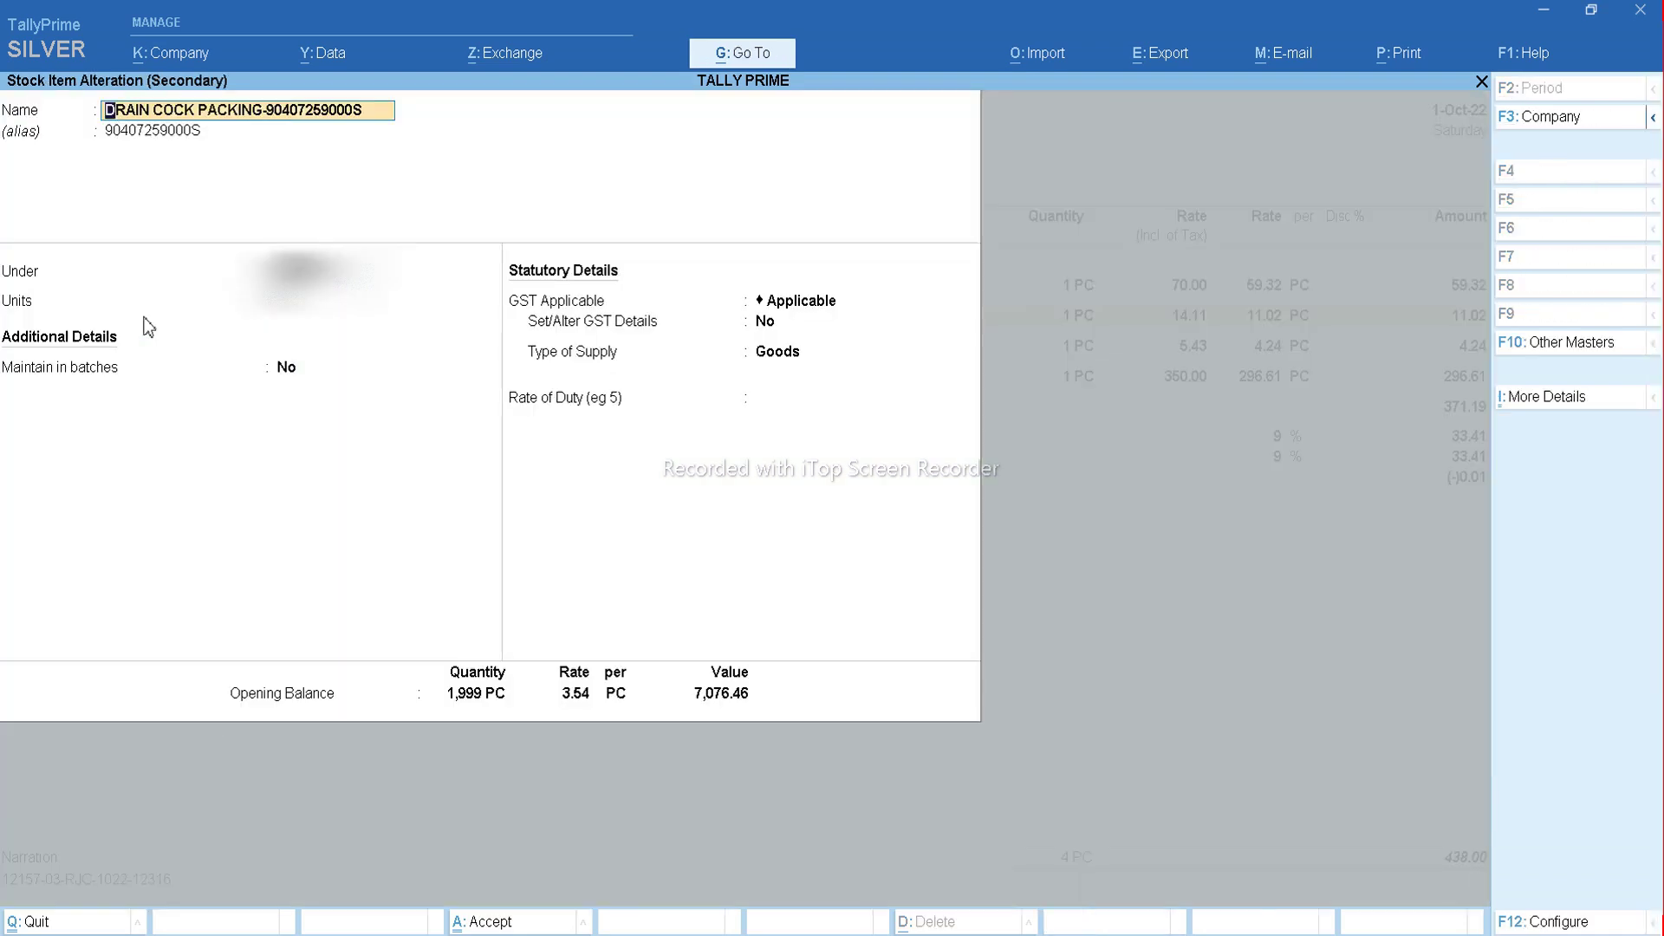
Set Set/Alter GST Details to Yes for the stock item and open its tax rate history.
key(Return)
key(Return)
key(Return)
key(Return)
key(Return)
text(y)
key(Return)
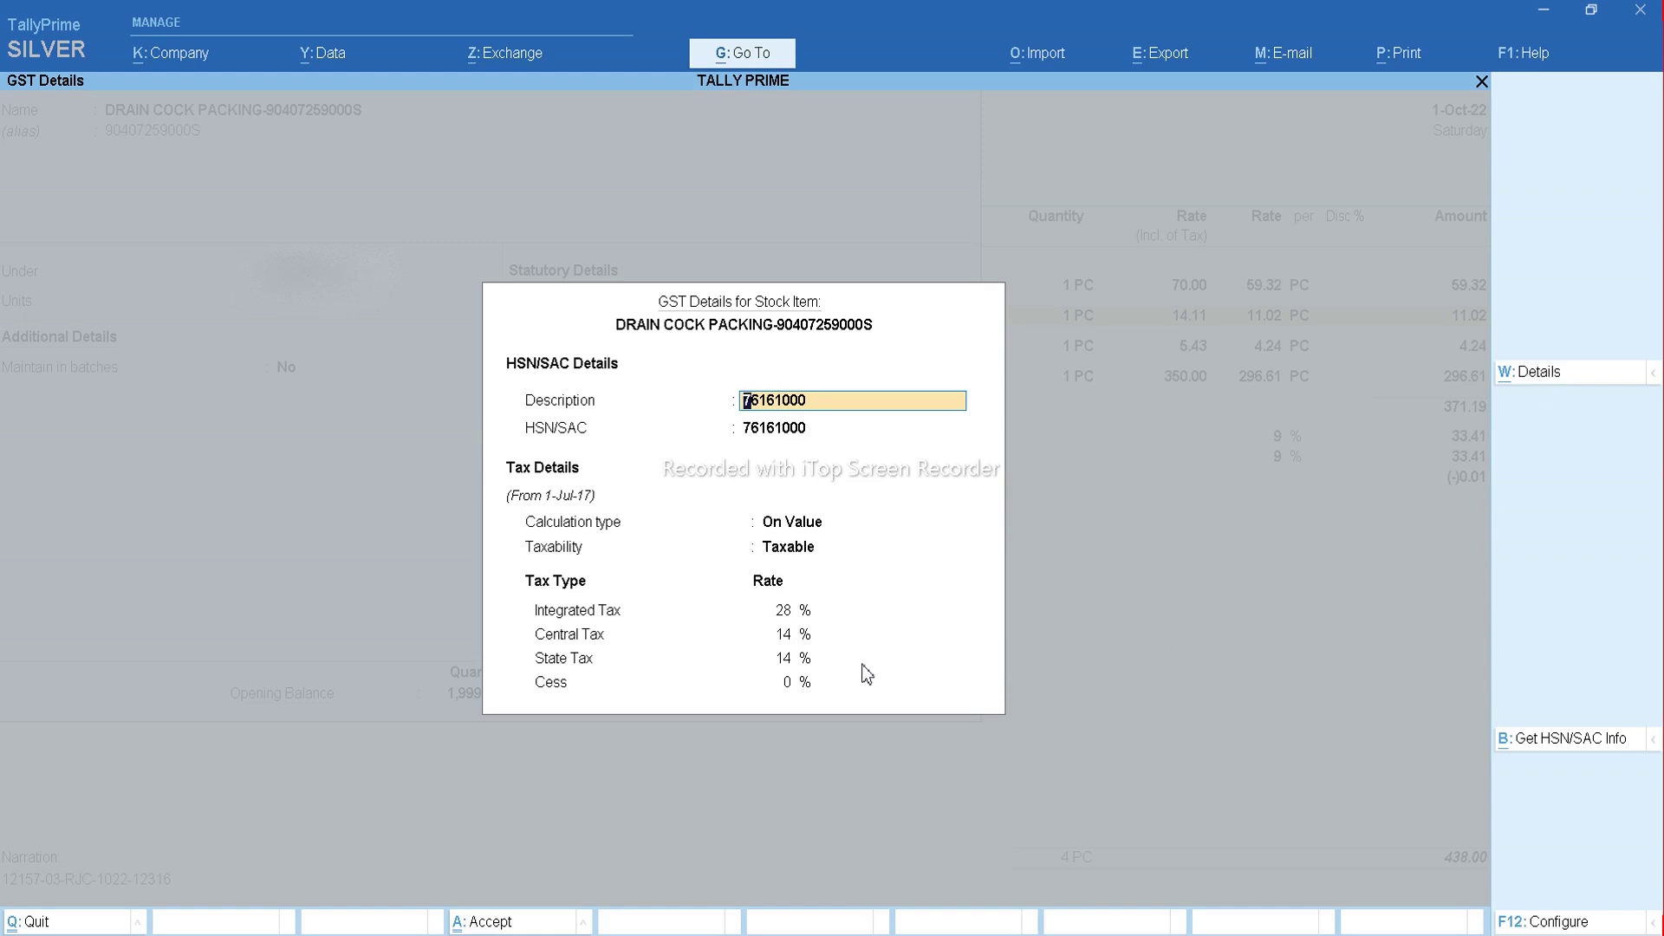
click(1537, 378)
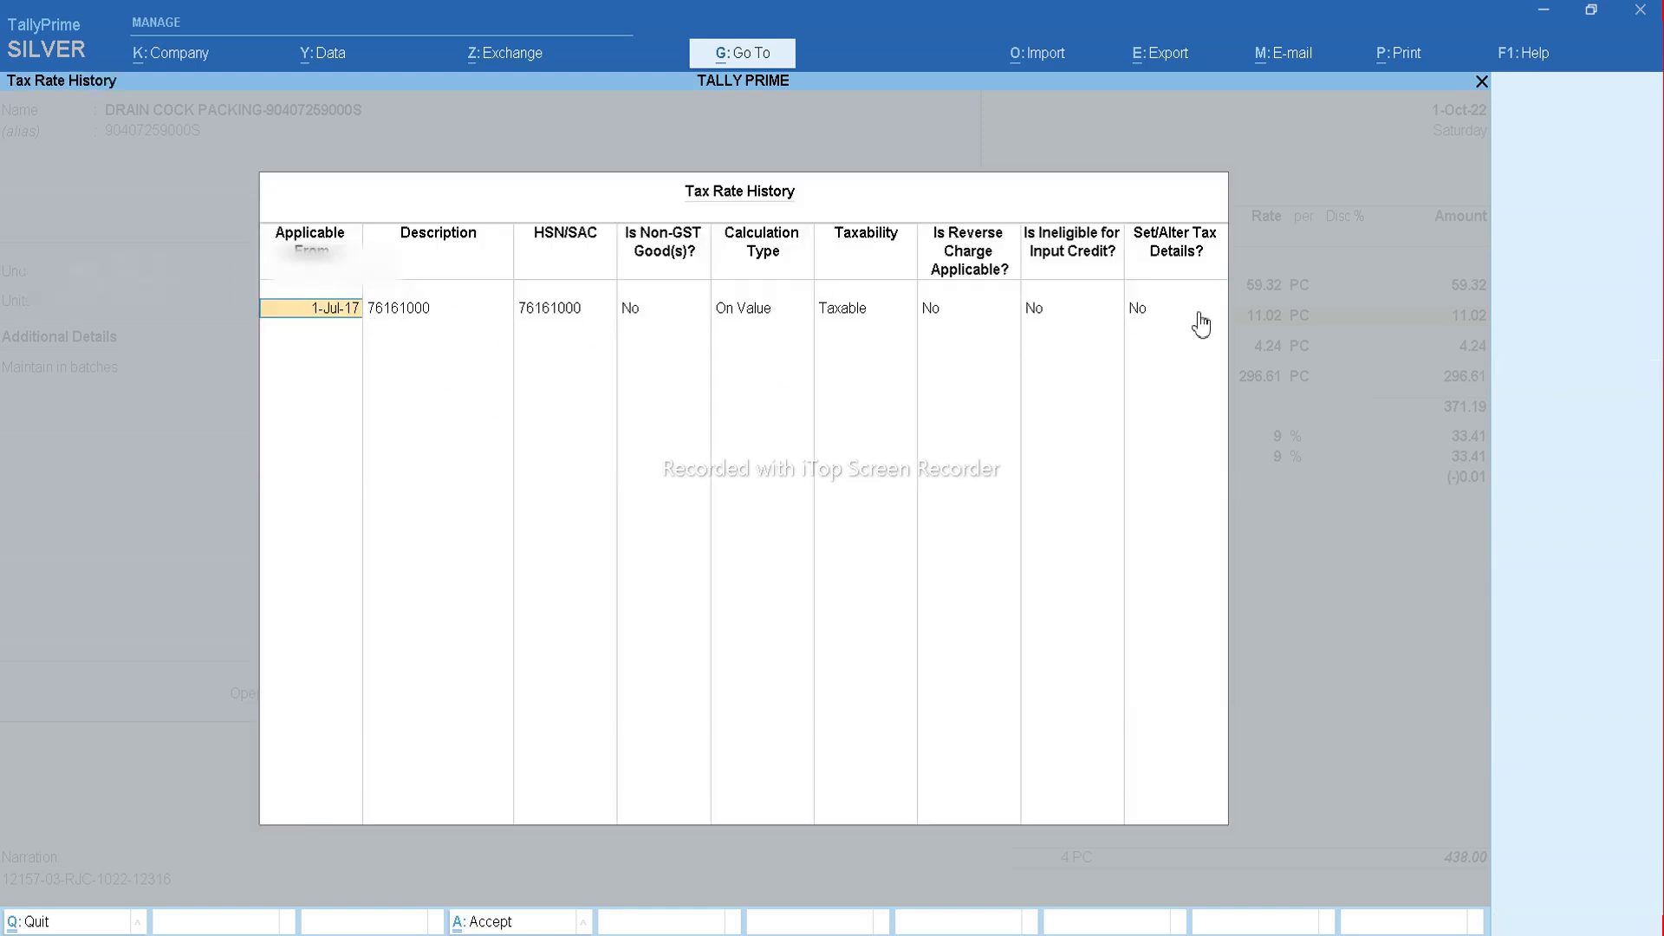
Enable Set/Alter Tax Details on the 1-Jul-17 entry, set the Integrated Tax rate to 18%, and accept the changes.
click(1149, 319)
key(y)
key(Return)
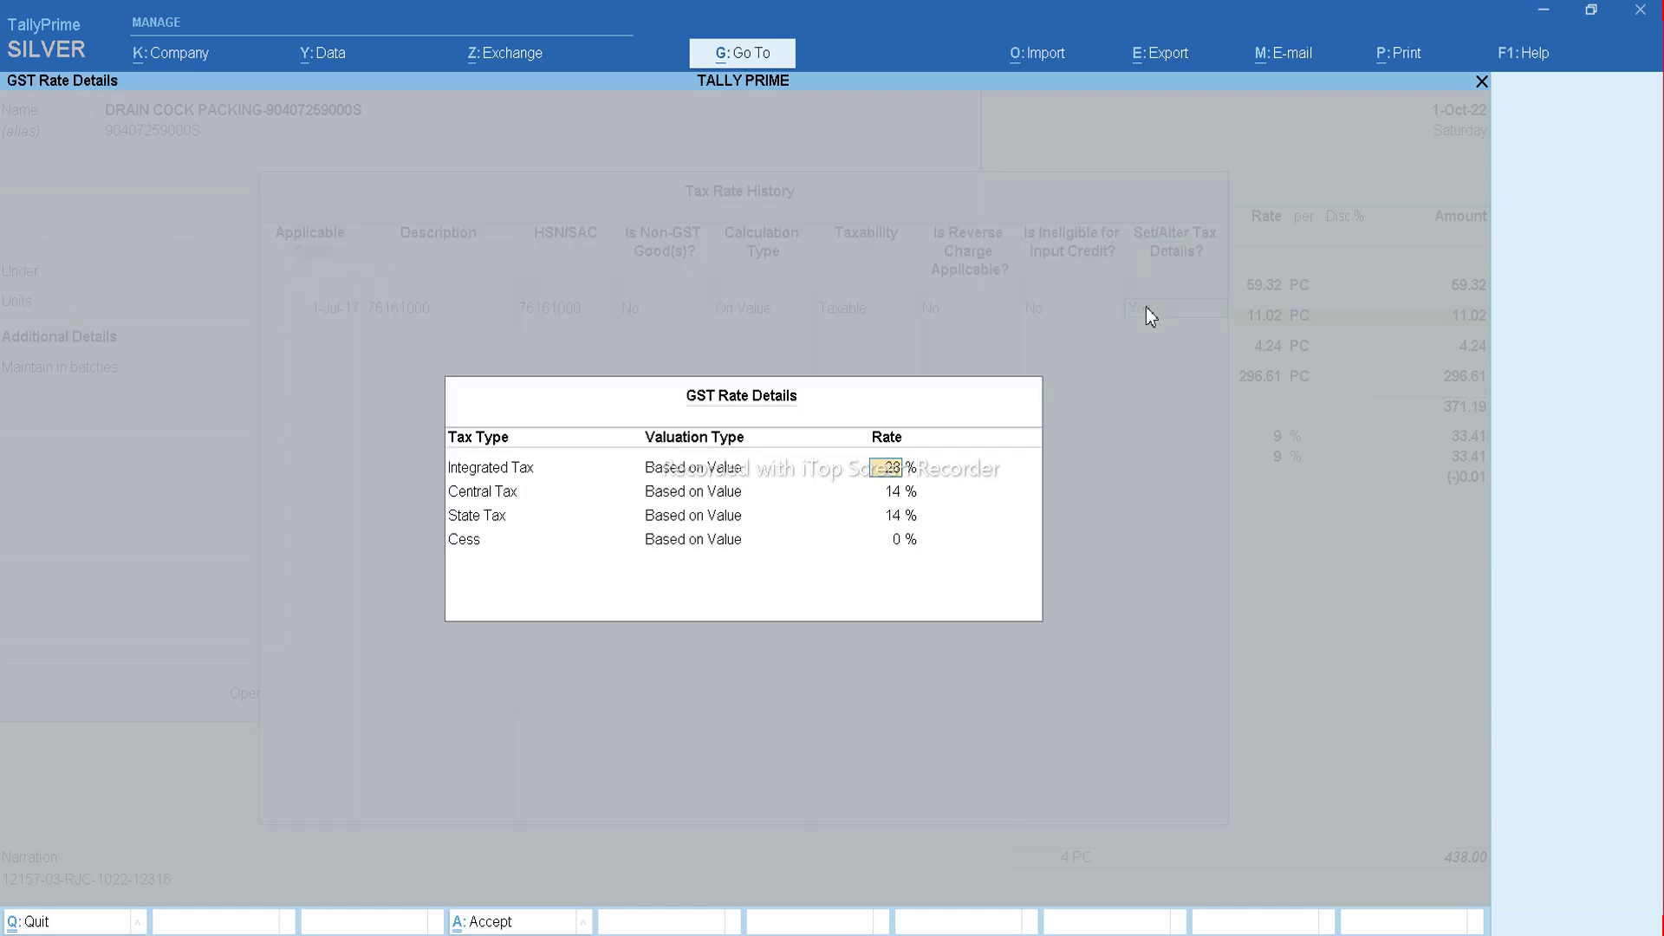
key(Return)
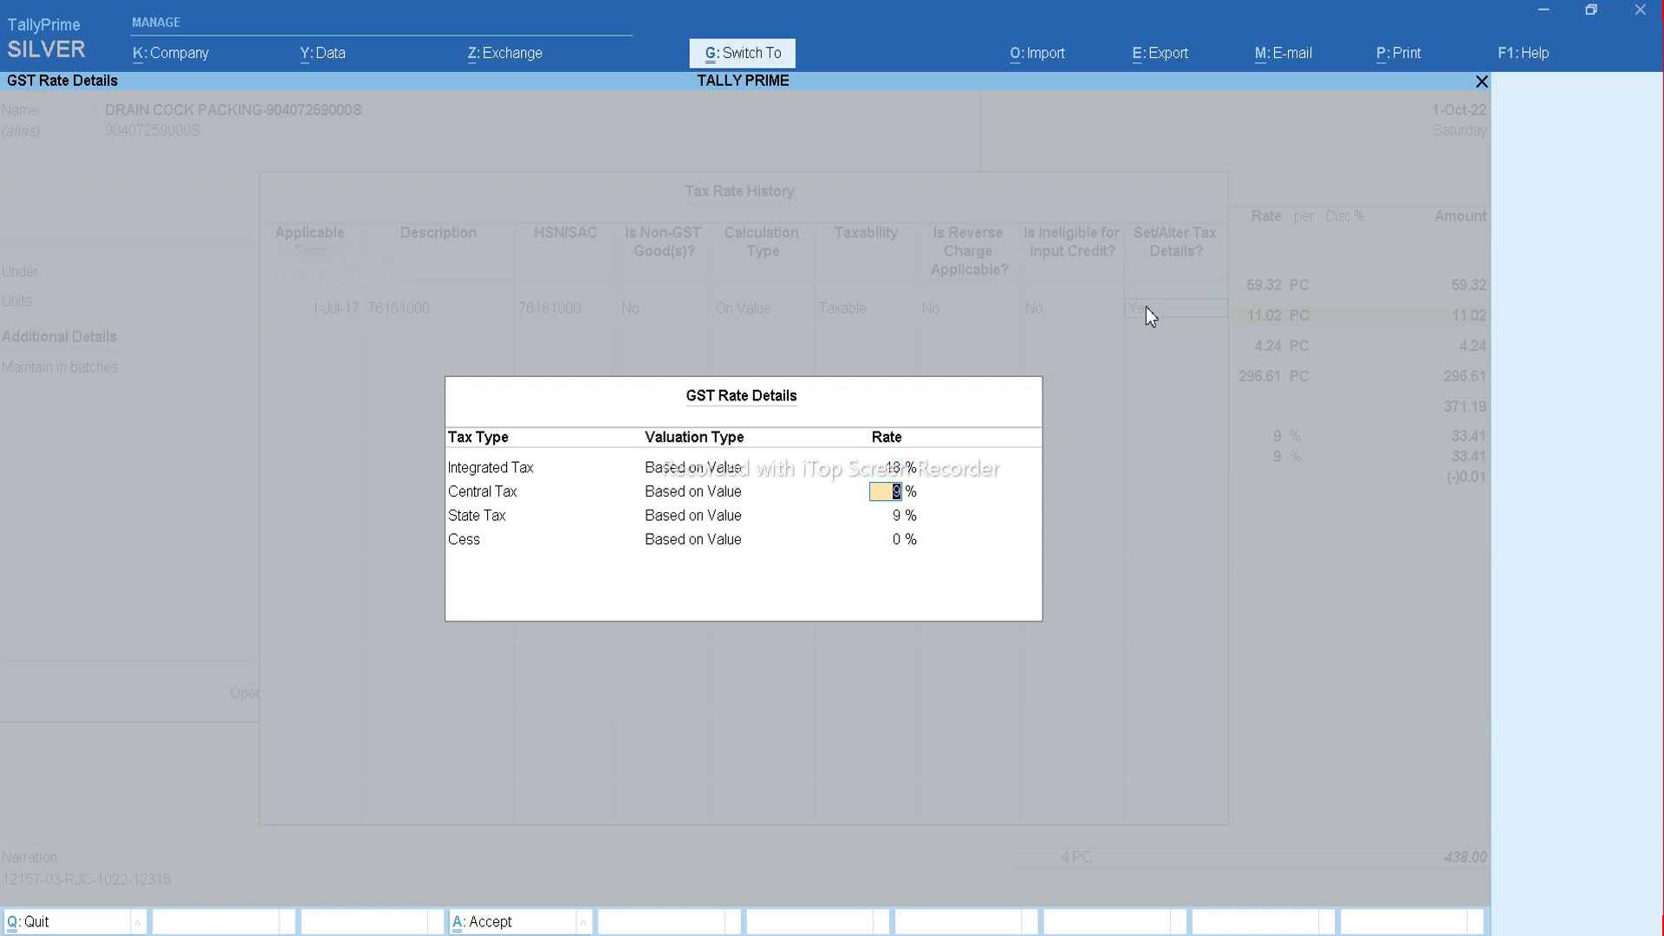
key(ctrl+a)
key(ctrl+a)
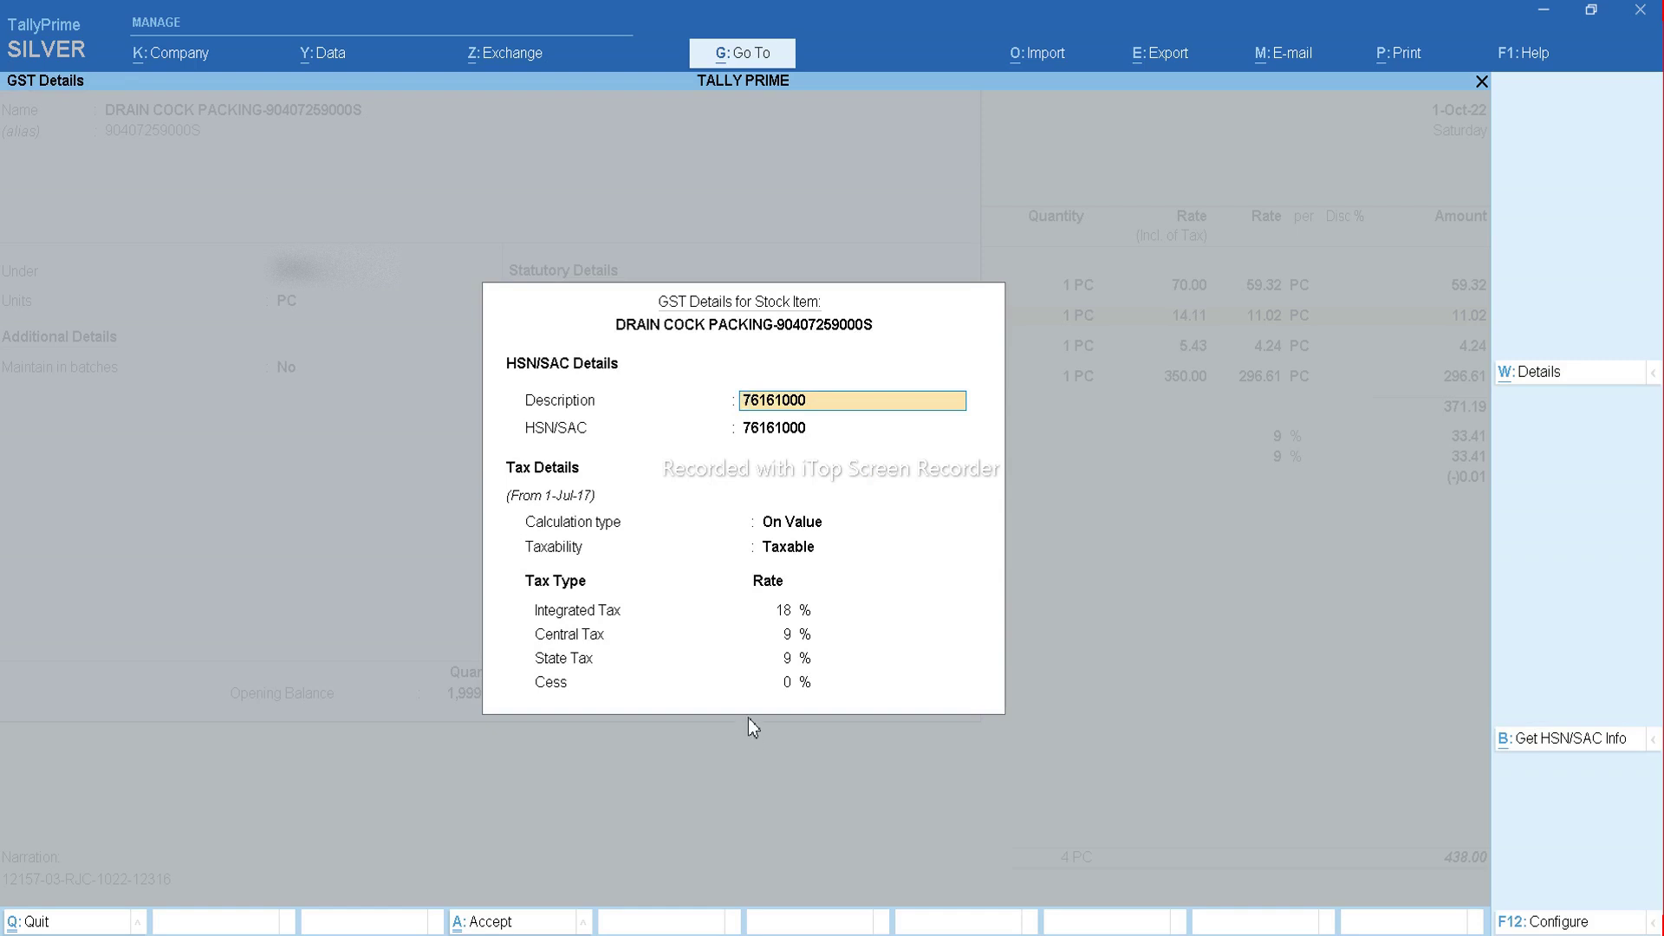
key(ctrl+a)
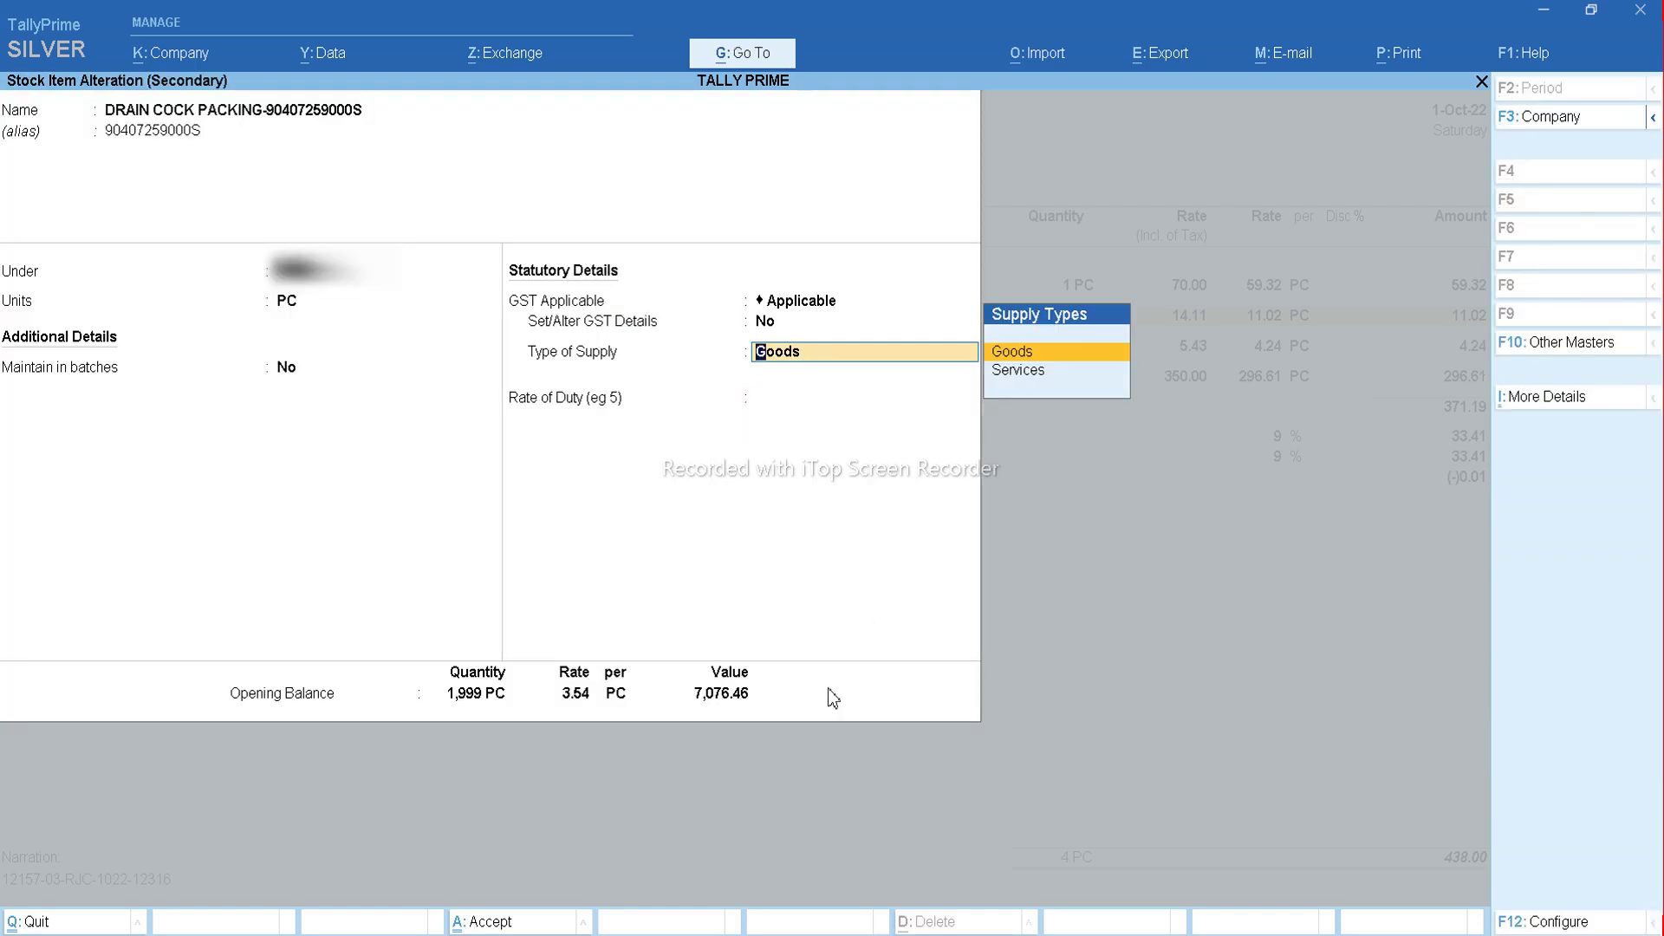
key(ctrl)
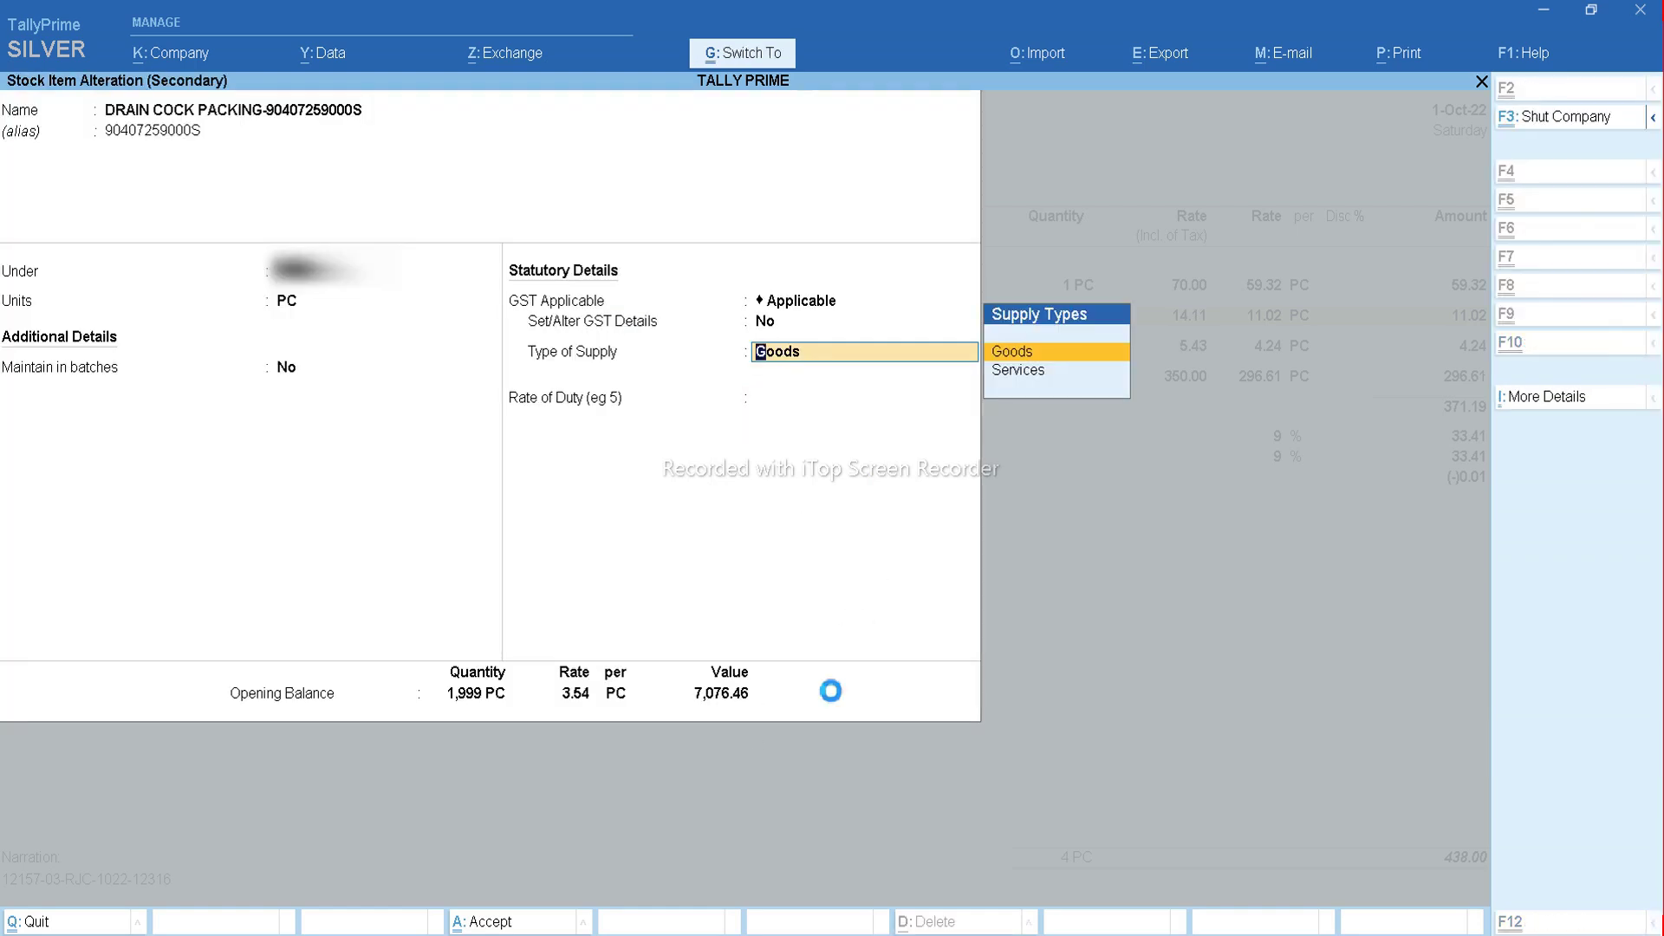
key(ctrl+a)
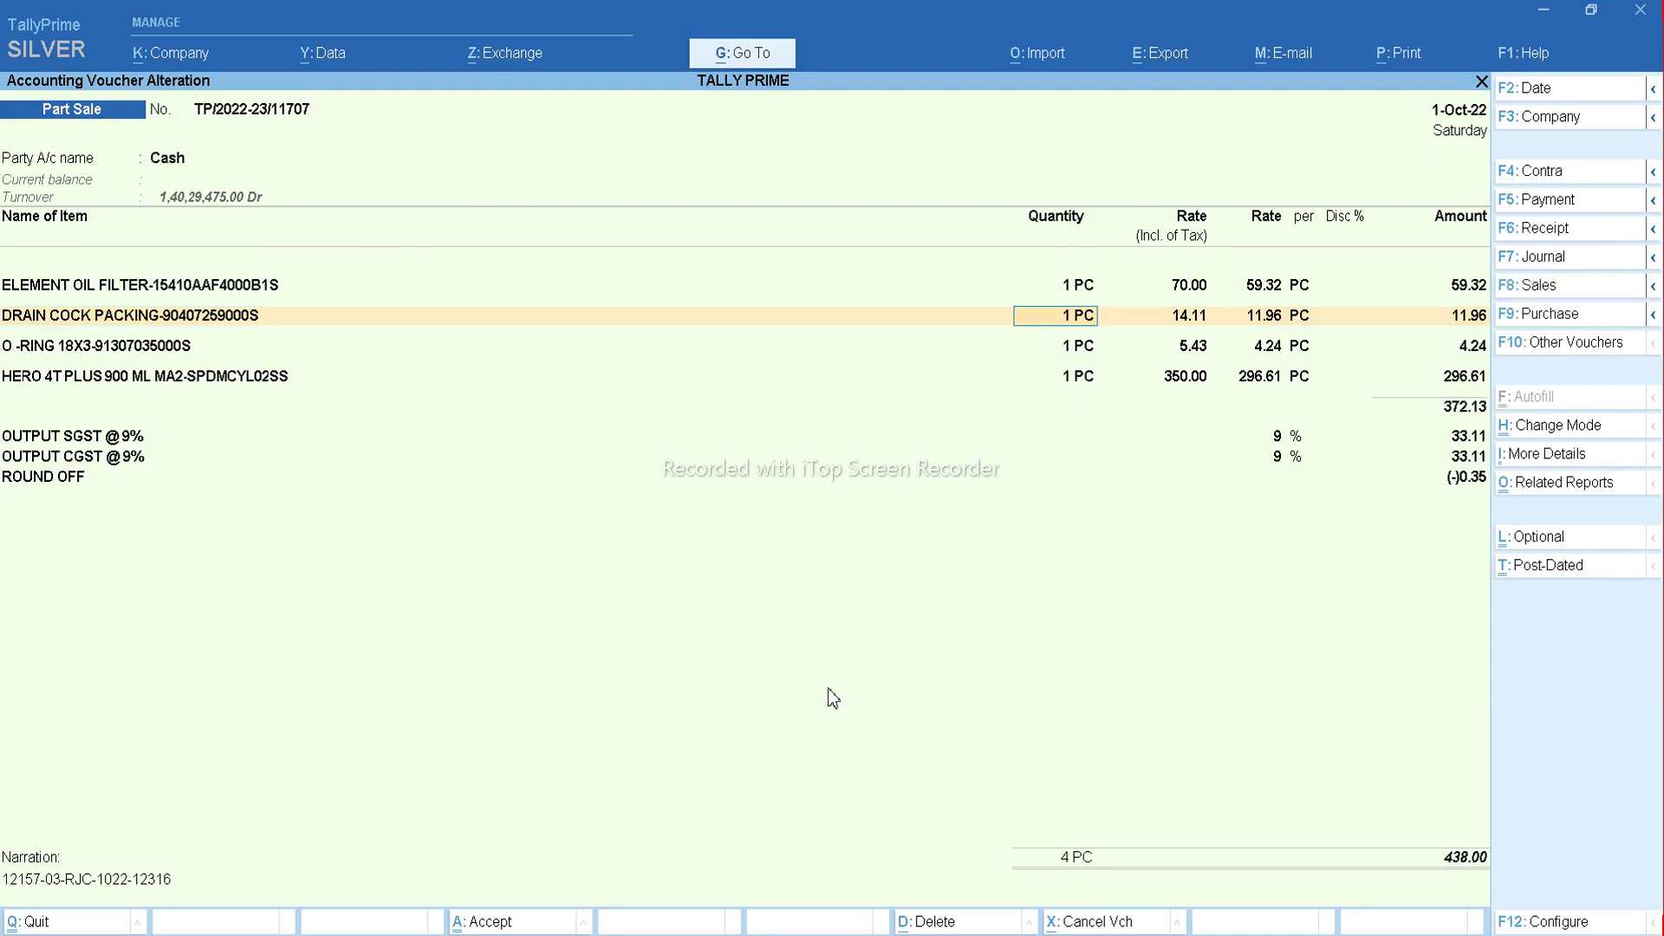
Reconfirm the DRAIN COCK PACKING line's quantity, rate, and amount in the voucher and accept its accounting allocation.
key(Return)
key(Return)
key(Return)
key(Return)
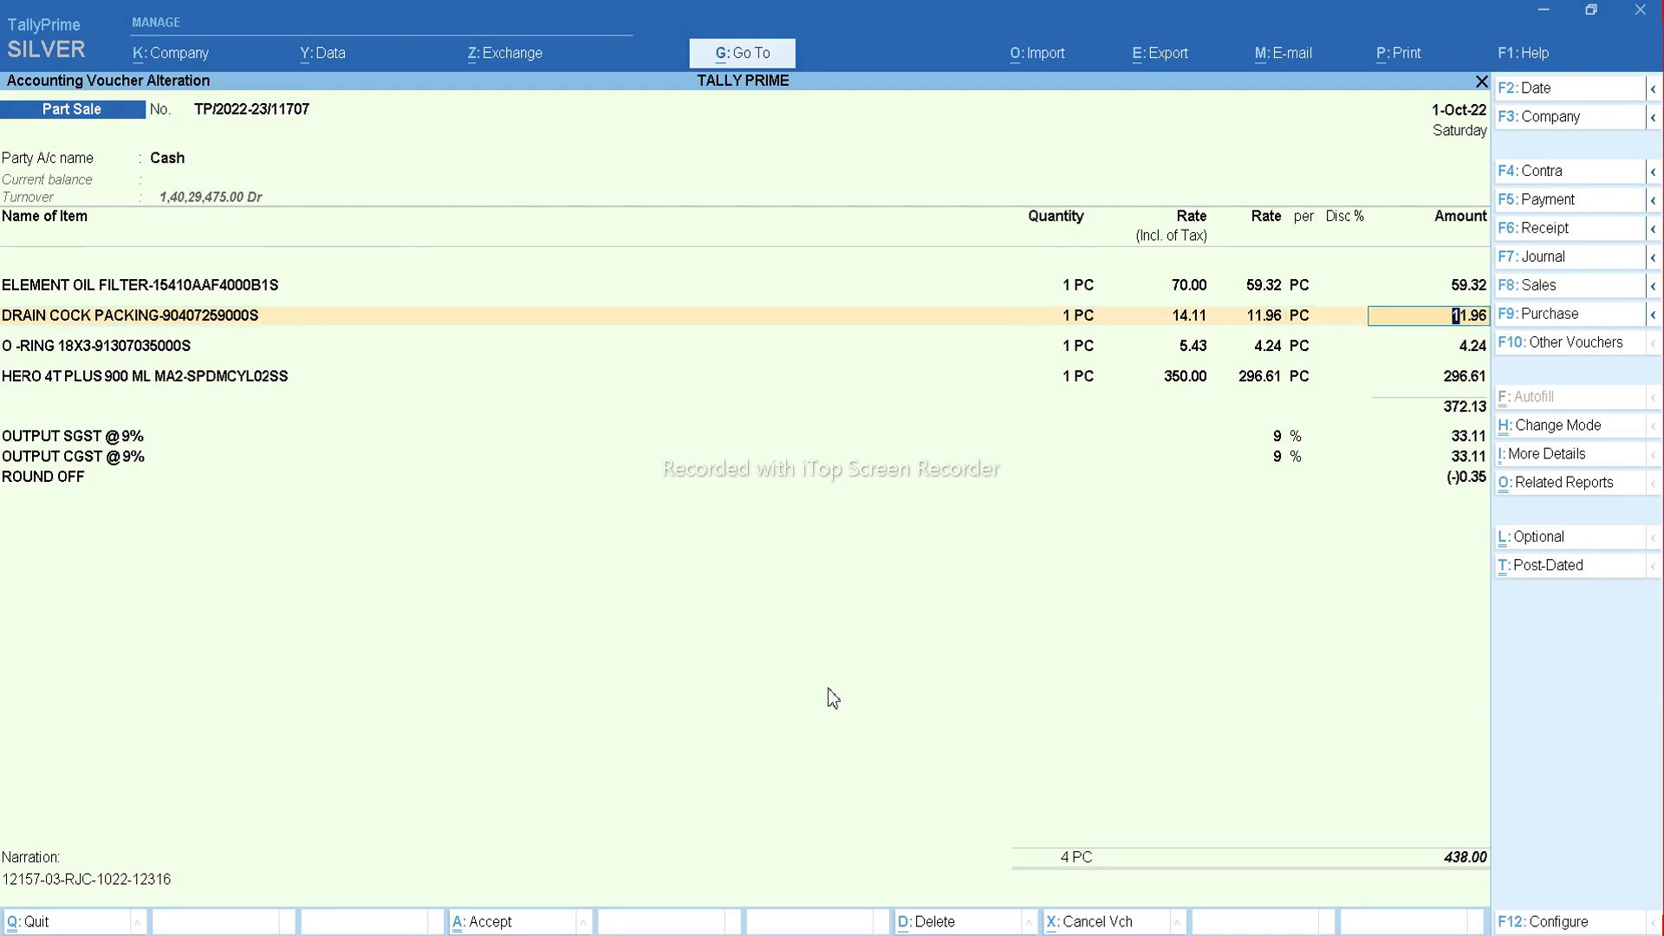
key(Return)
key(Return)
key(Return)
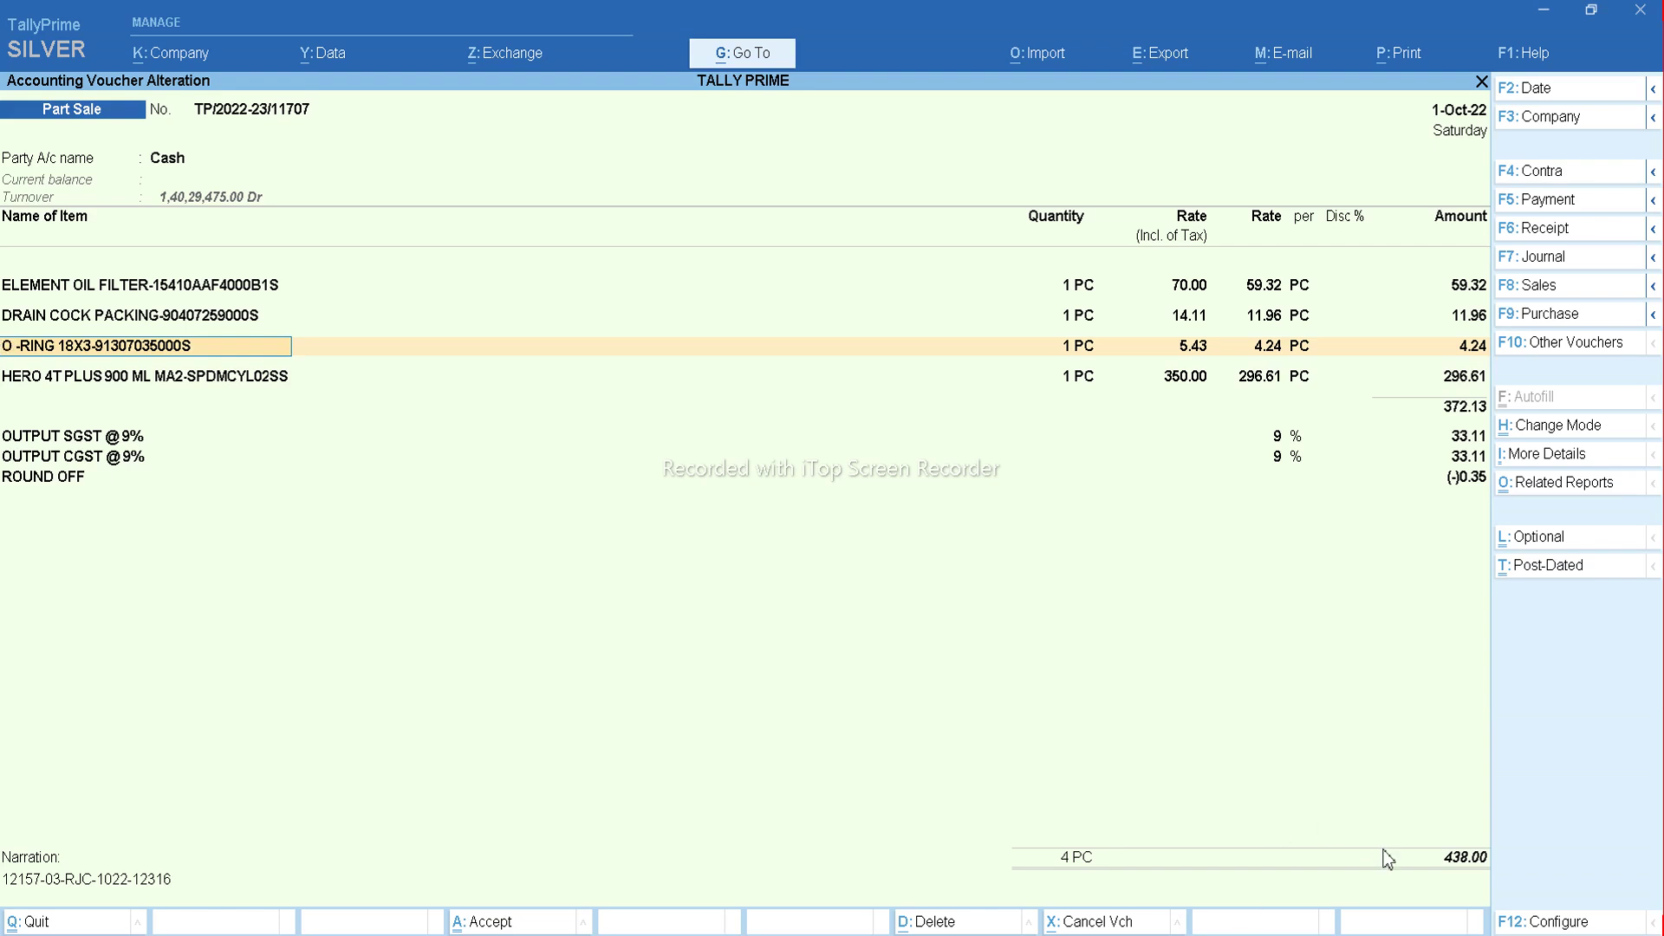
key(BackSpace)
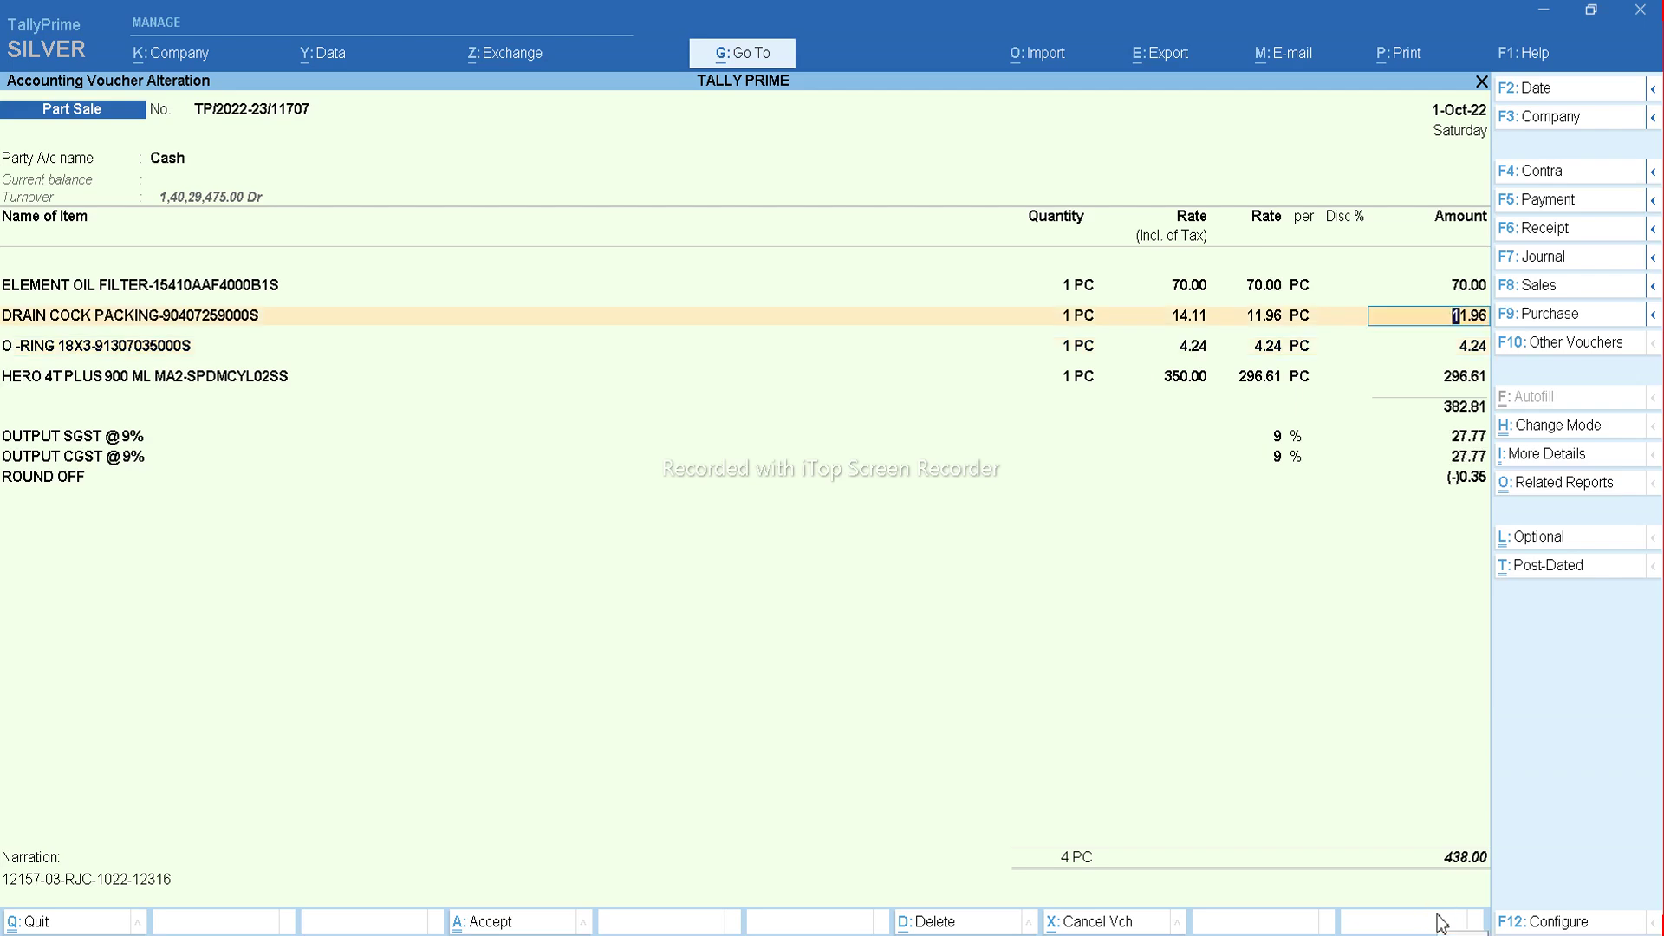
key(Return)
key(Return)
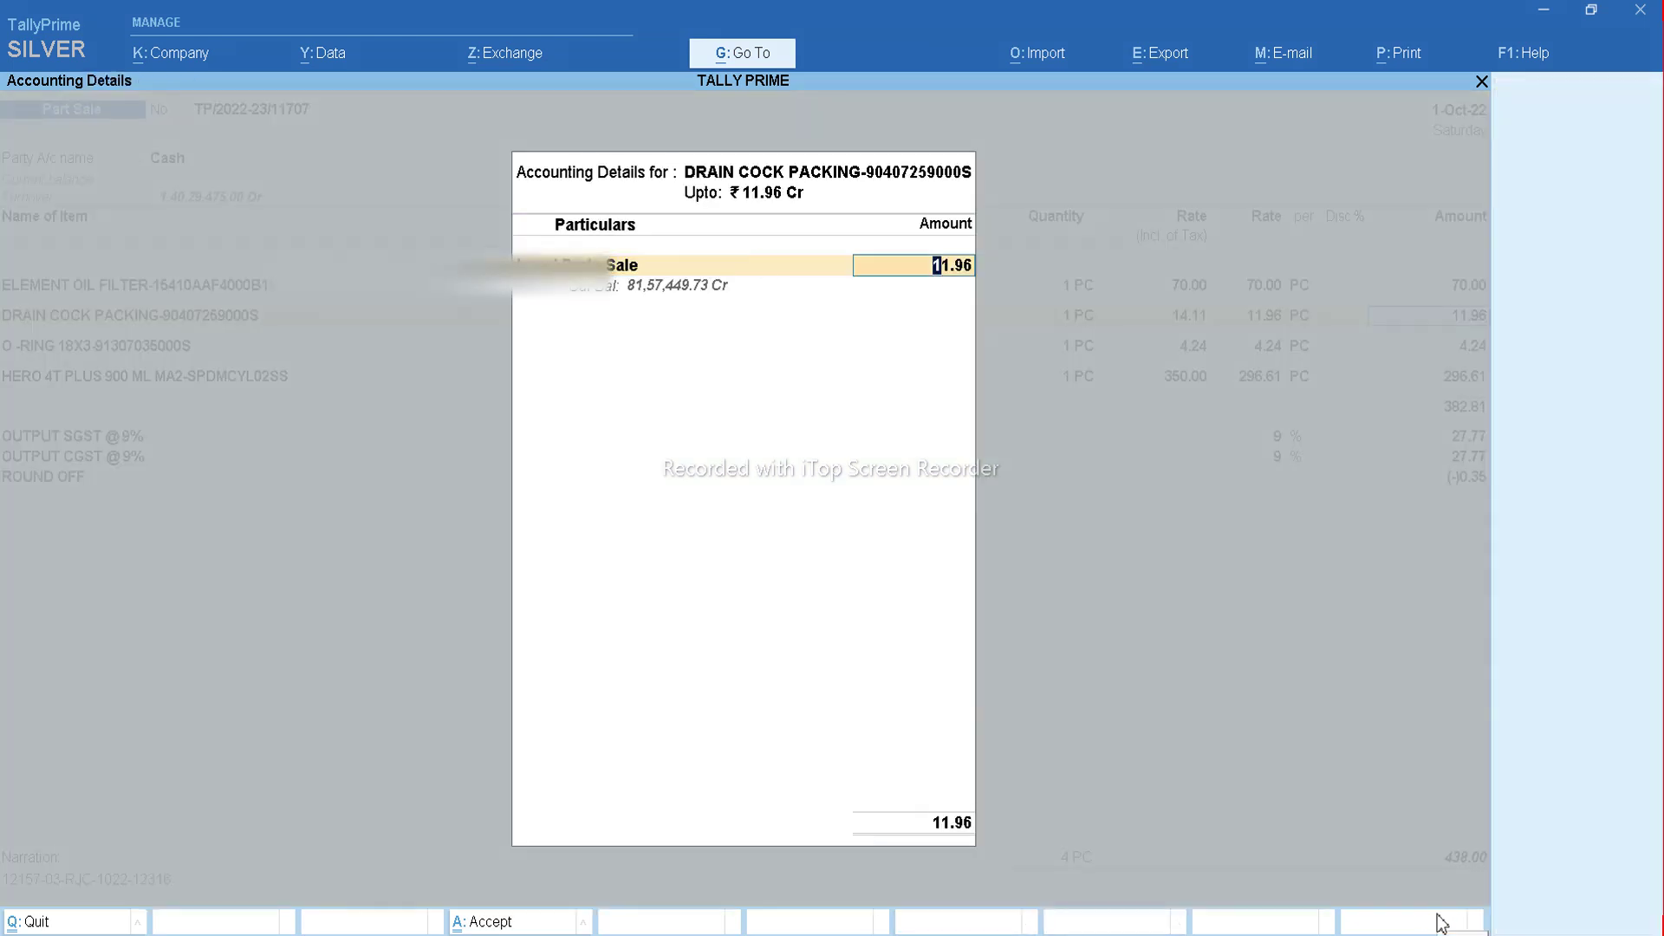
key(Return)
key(ctrl+Return)
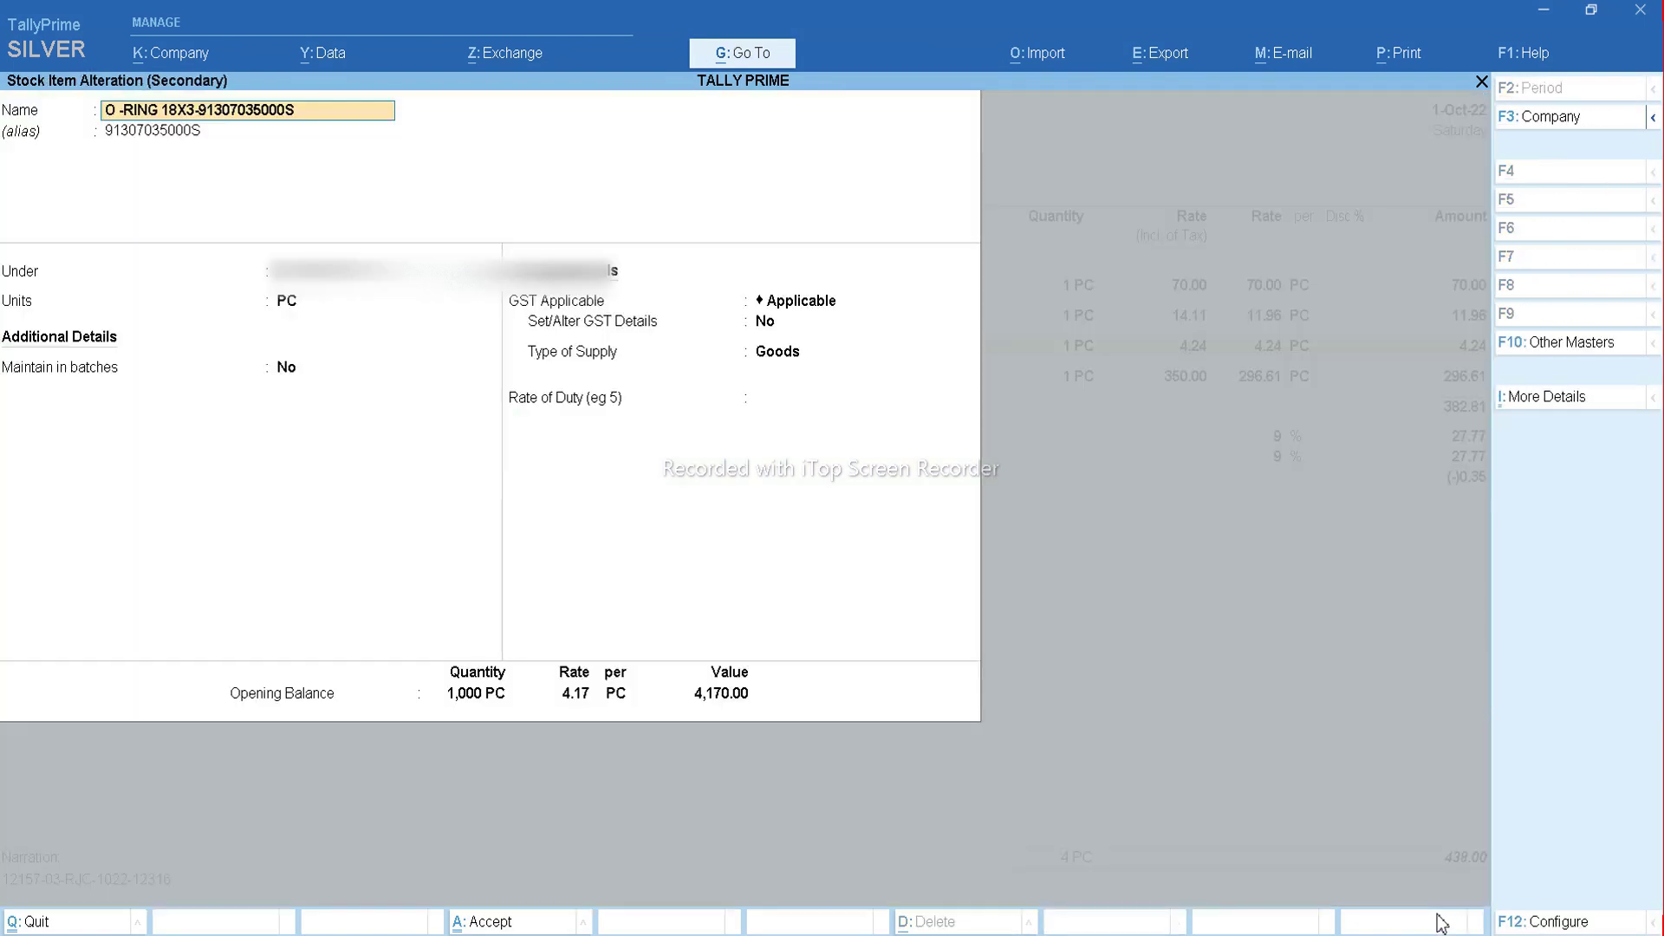
key(Return)
key(Return)
key(Return)
key(y)
key(Return)
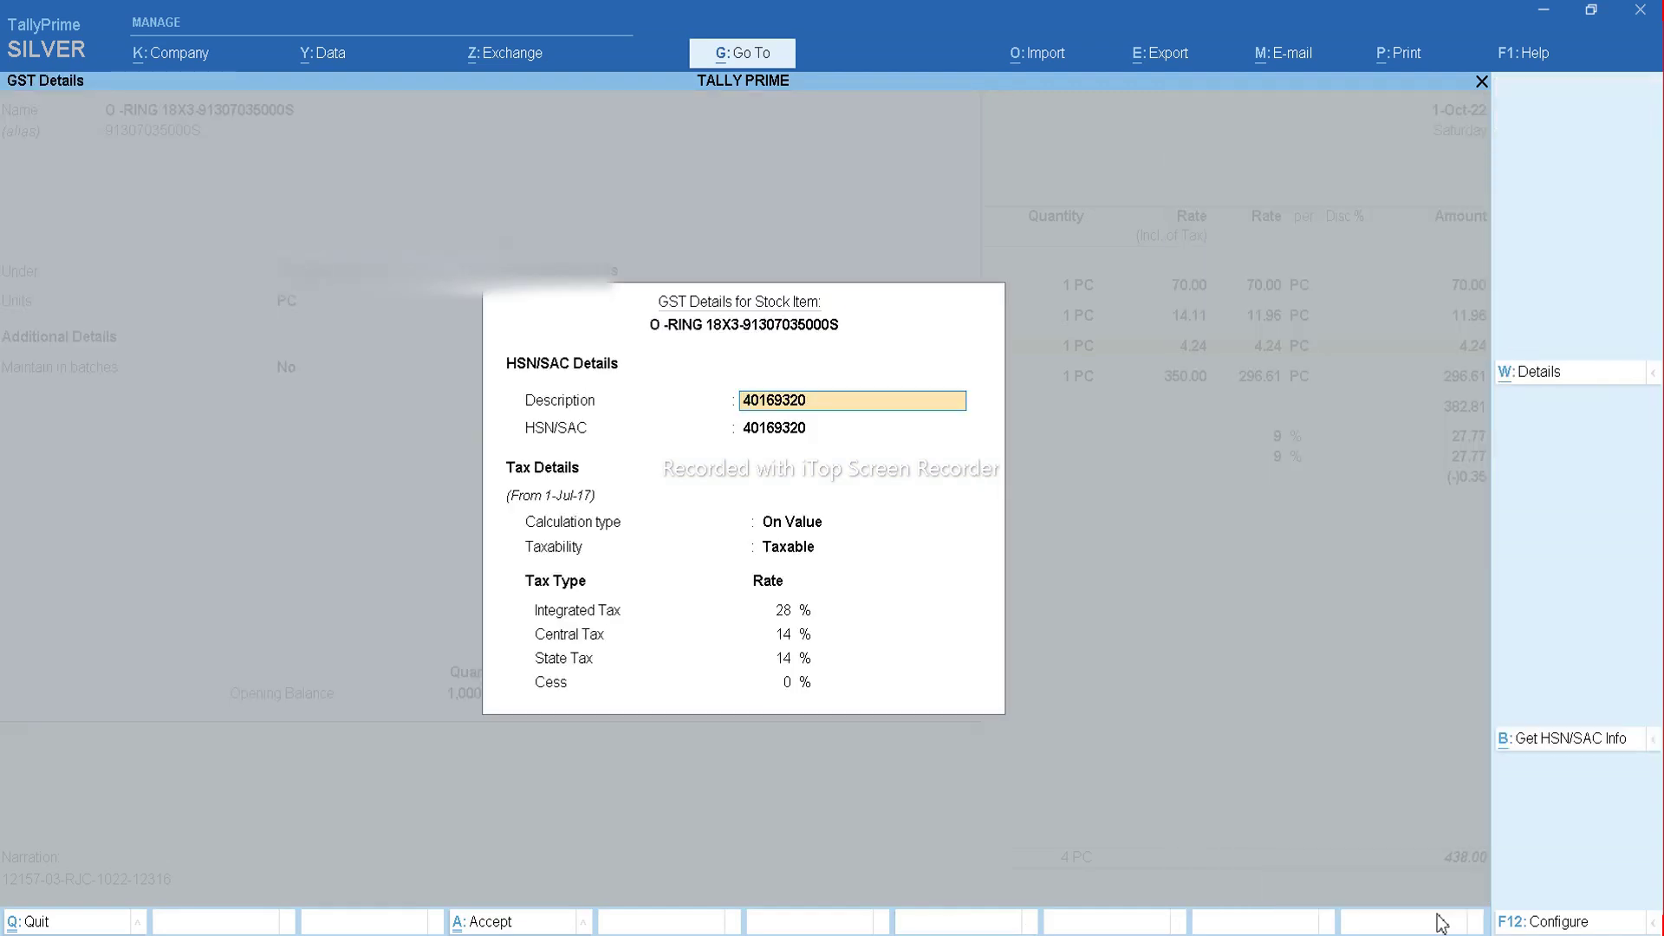
click(1536, 374)
Enable Set/Alter Tax Details on the O-ring's 1-Jul-17 entry, set the Integrated Tax rate to 18%, and save the stock item.
key(Return)
key(Return)
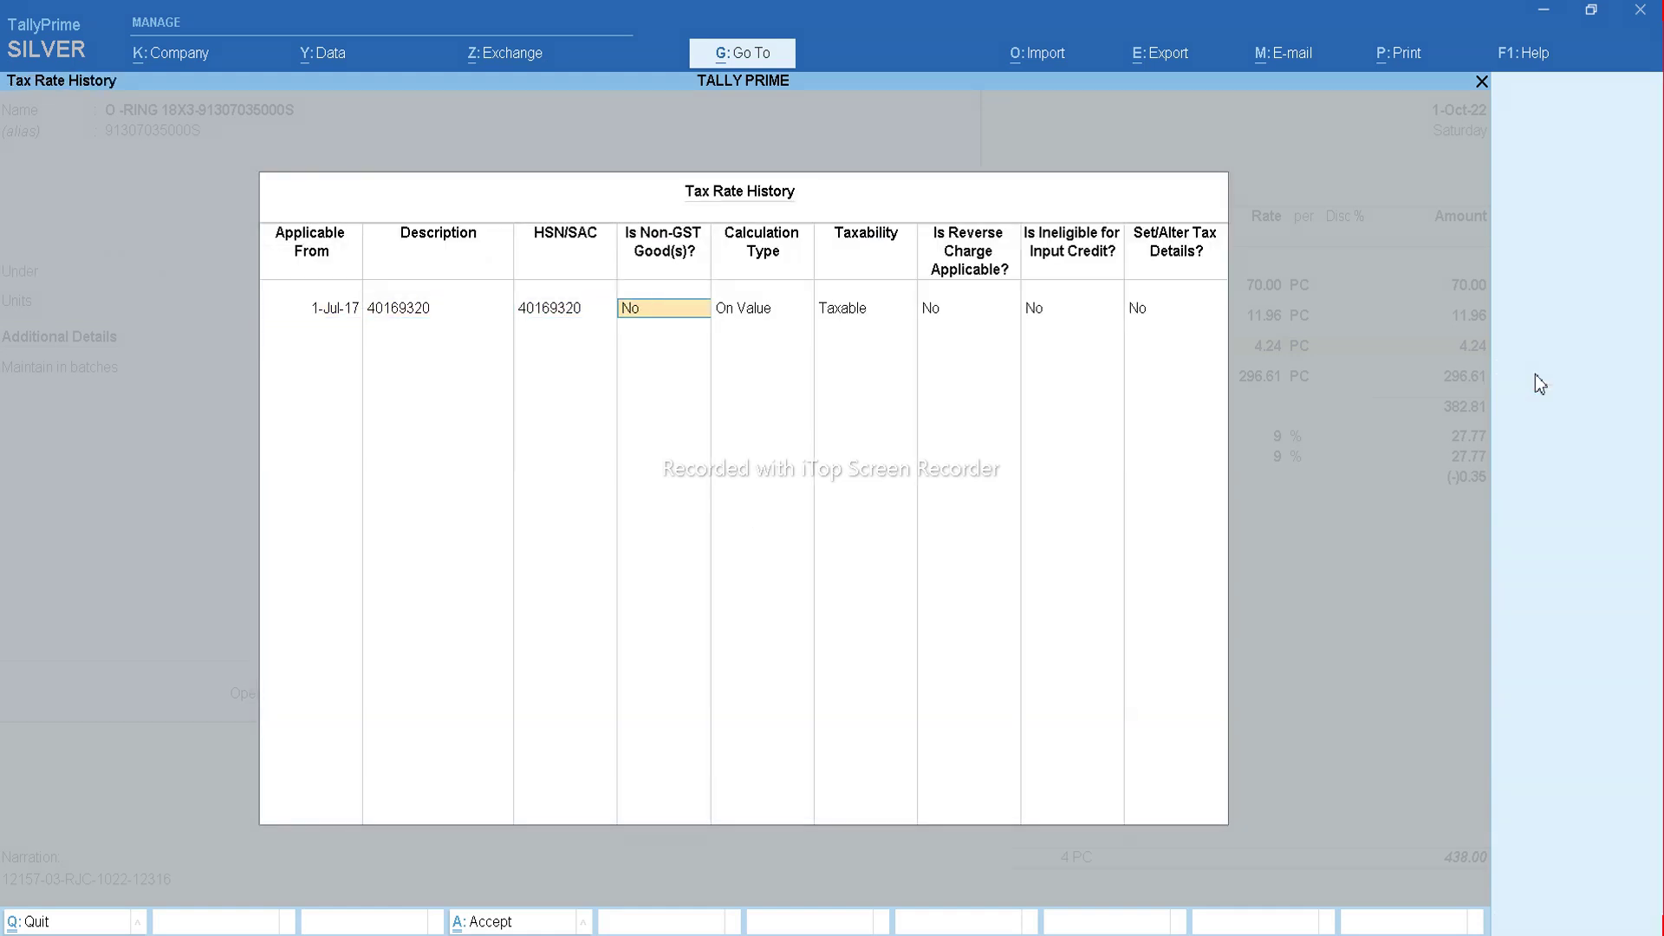
key(Return)
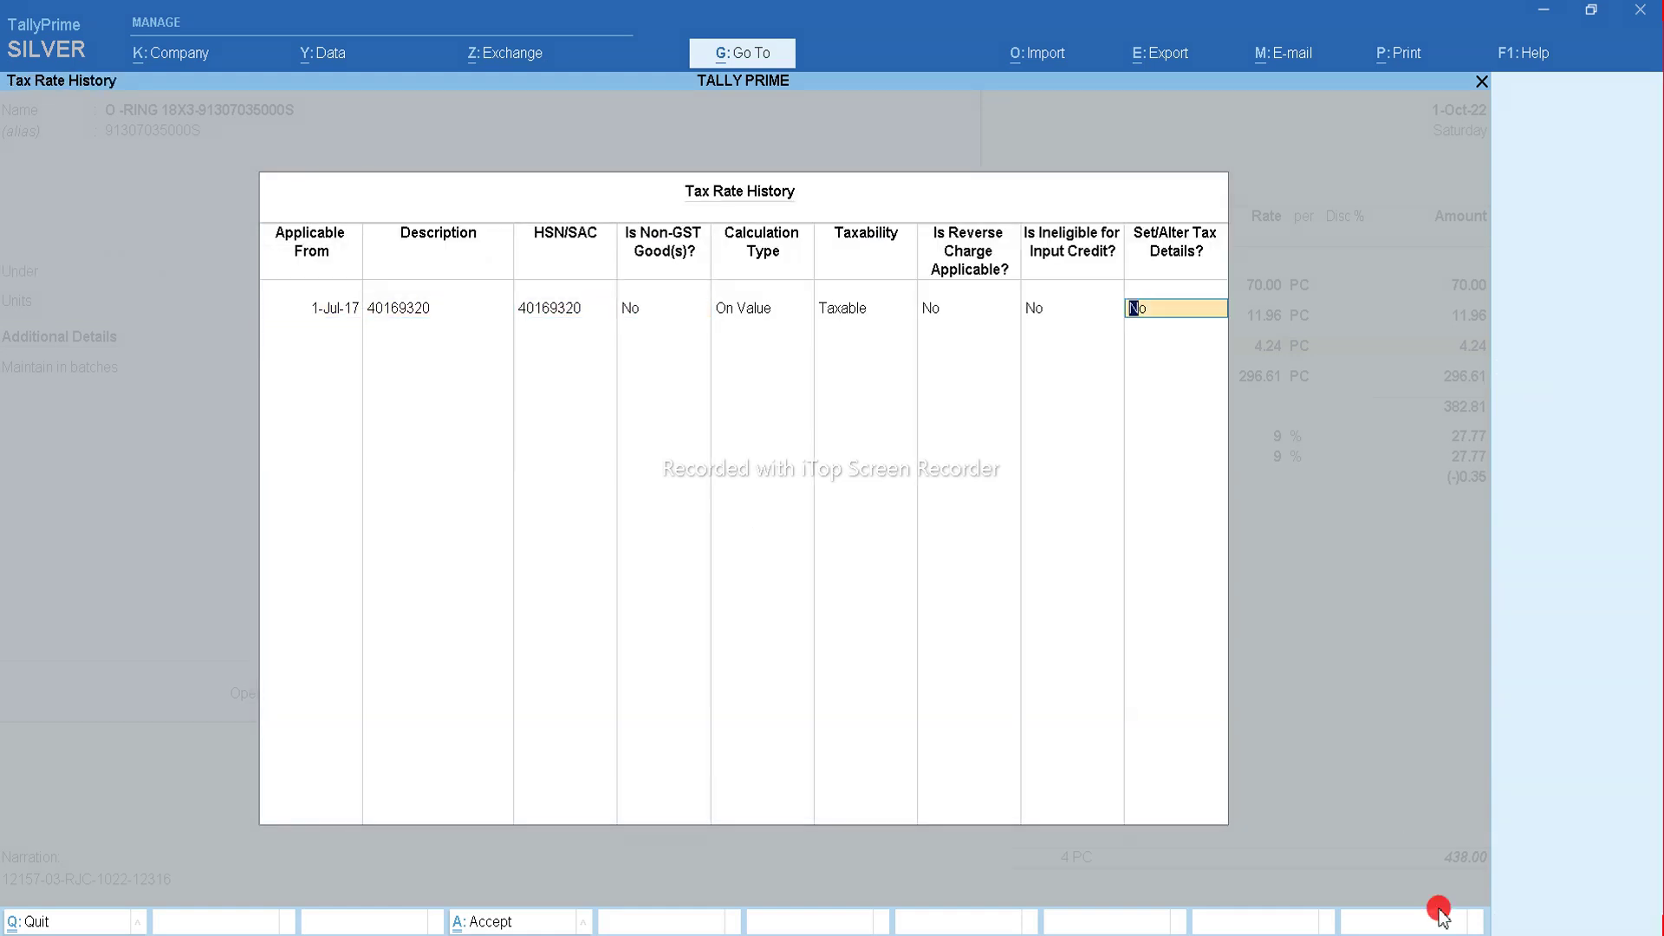
text(y)
key(Return)
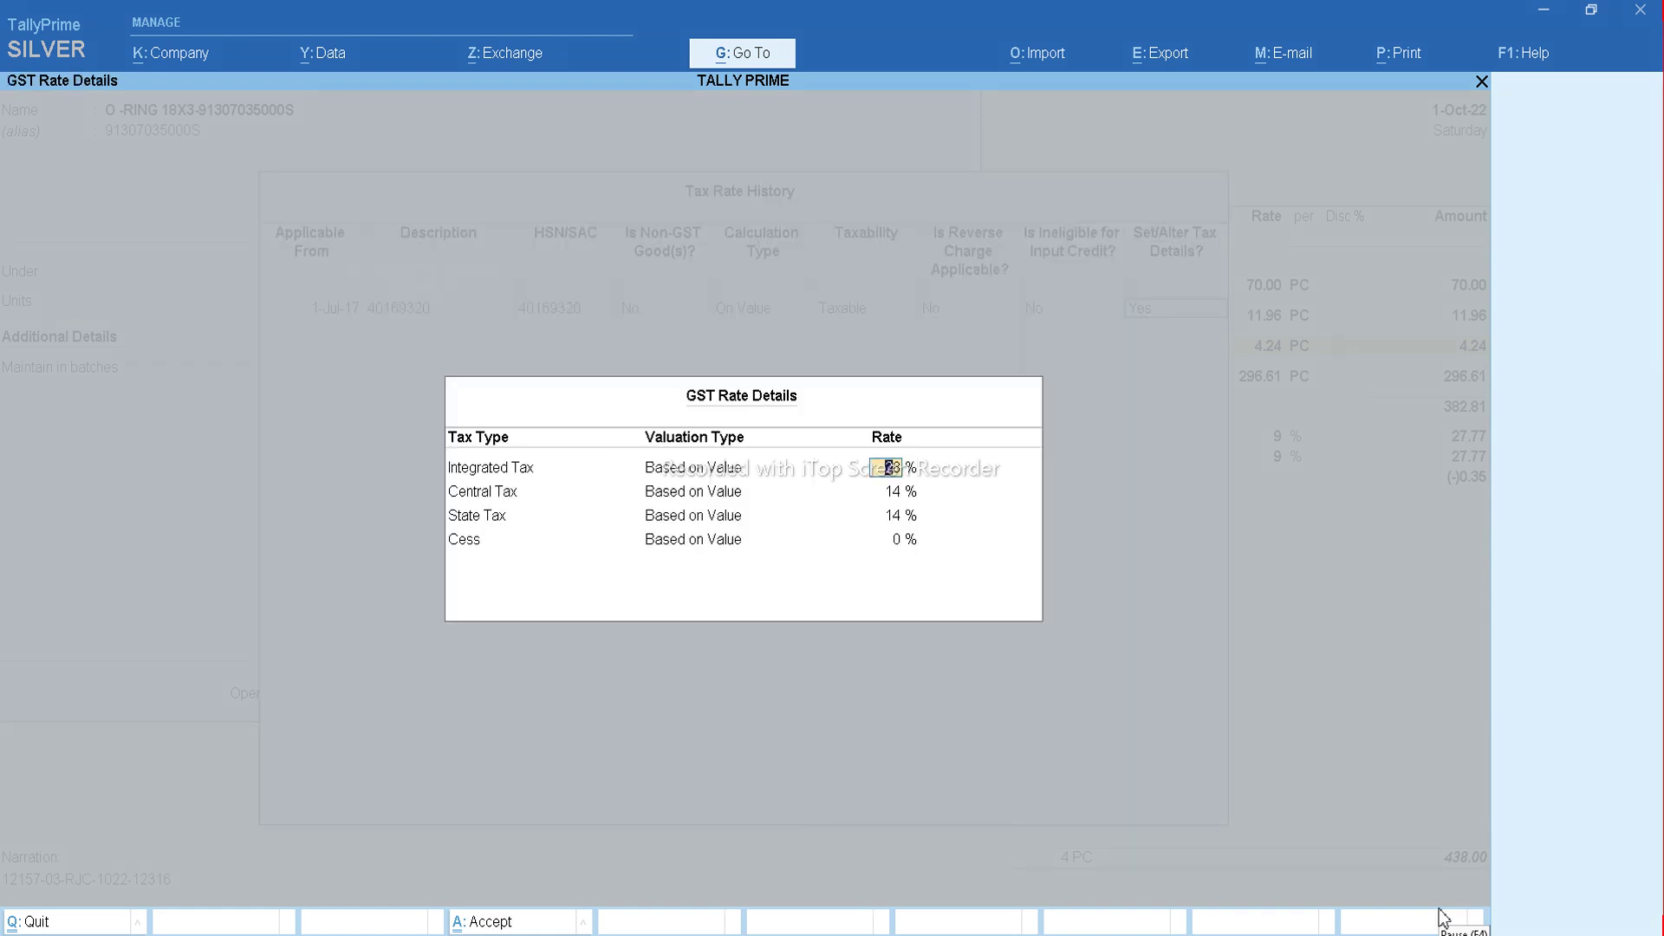
text(18)
key(Return)
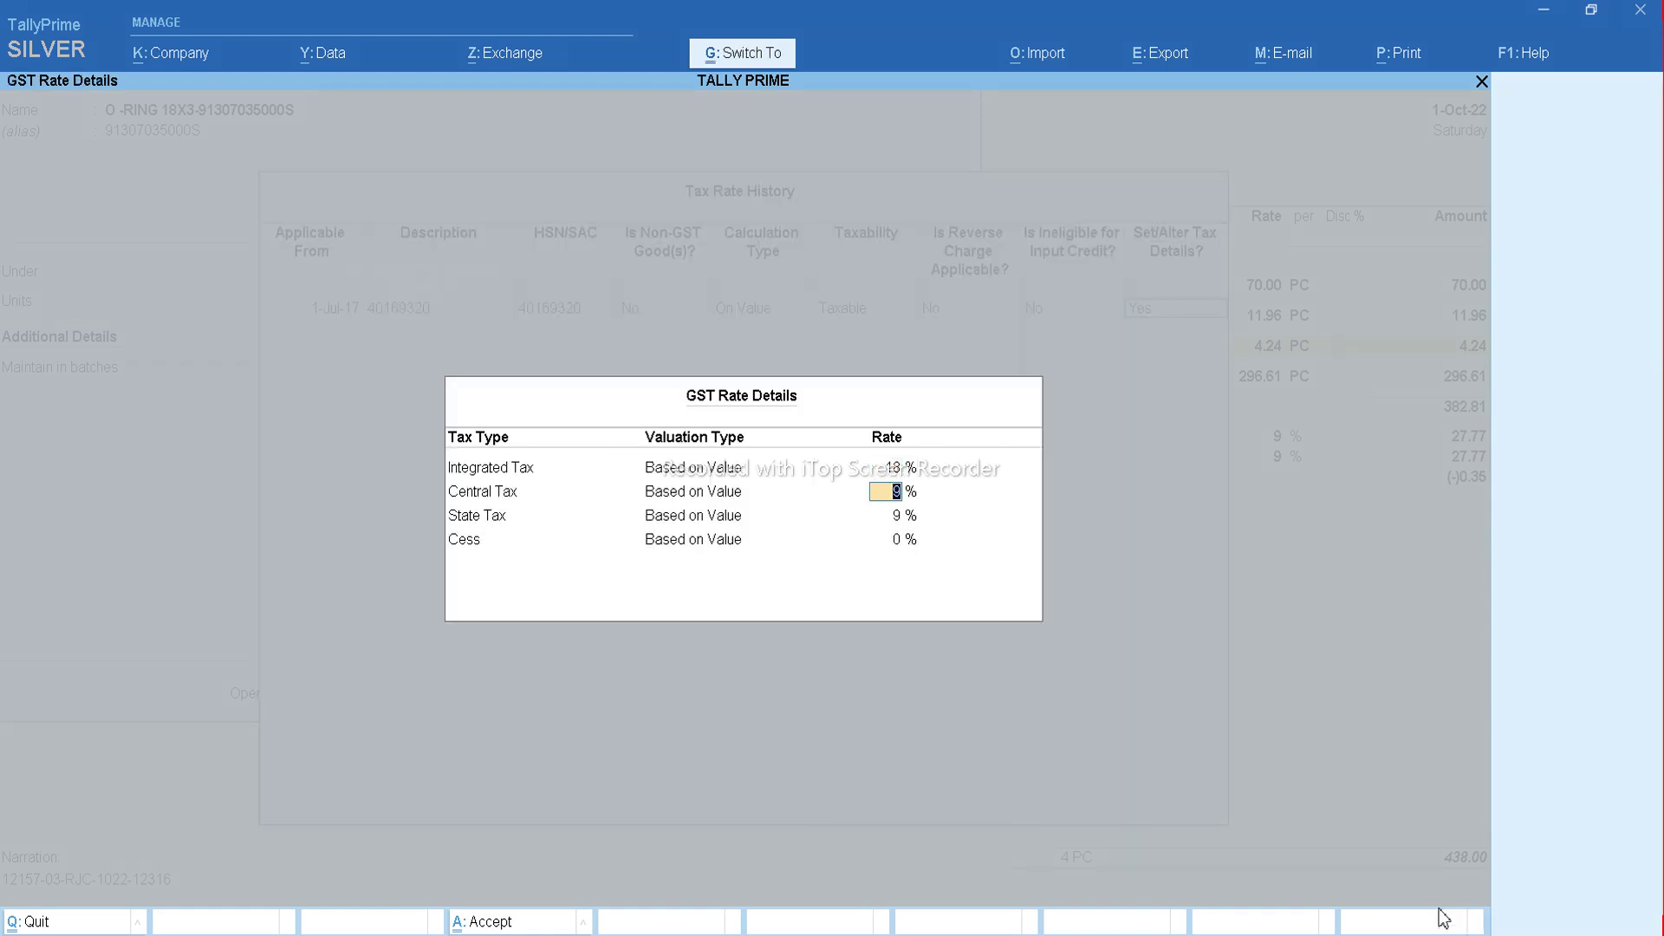
key(ctrl+a)
key(ctrl+a)
key(ctrl+a)
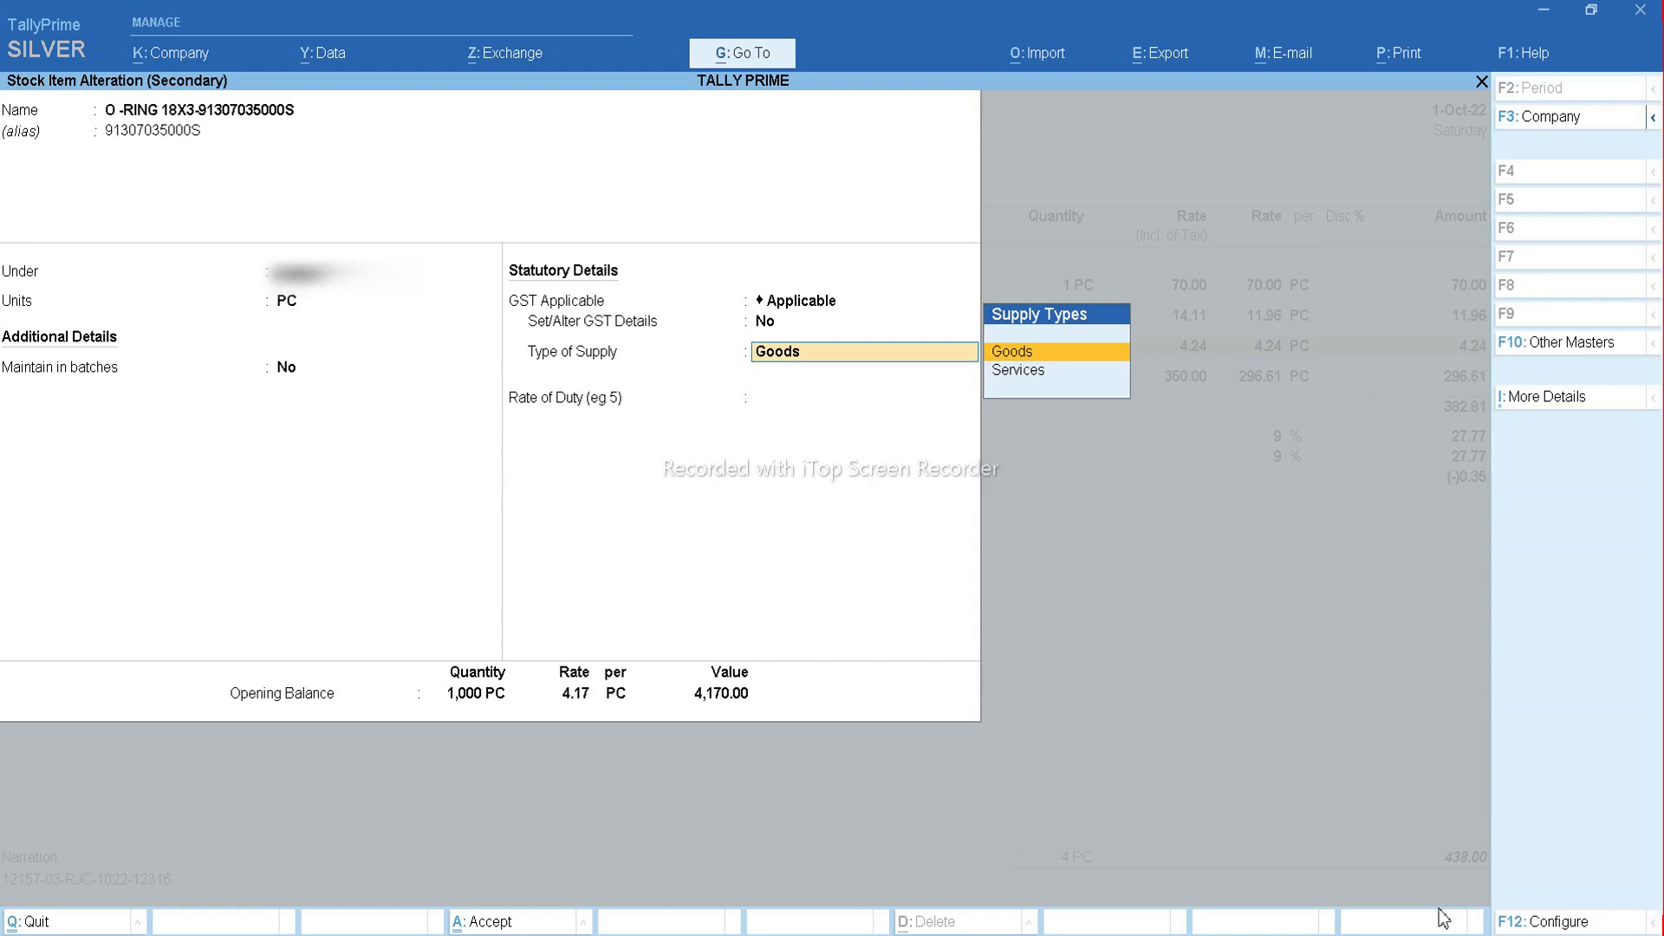
key(ctrl+a)
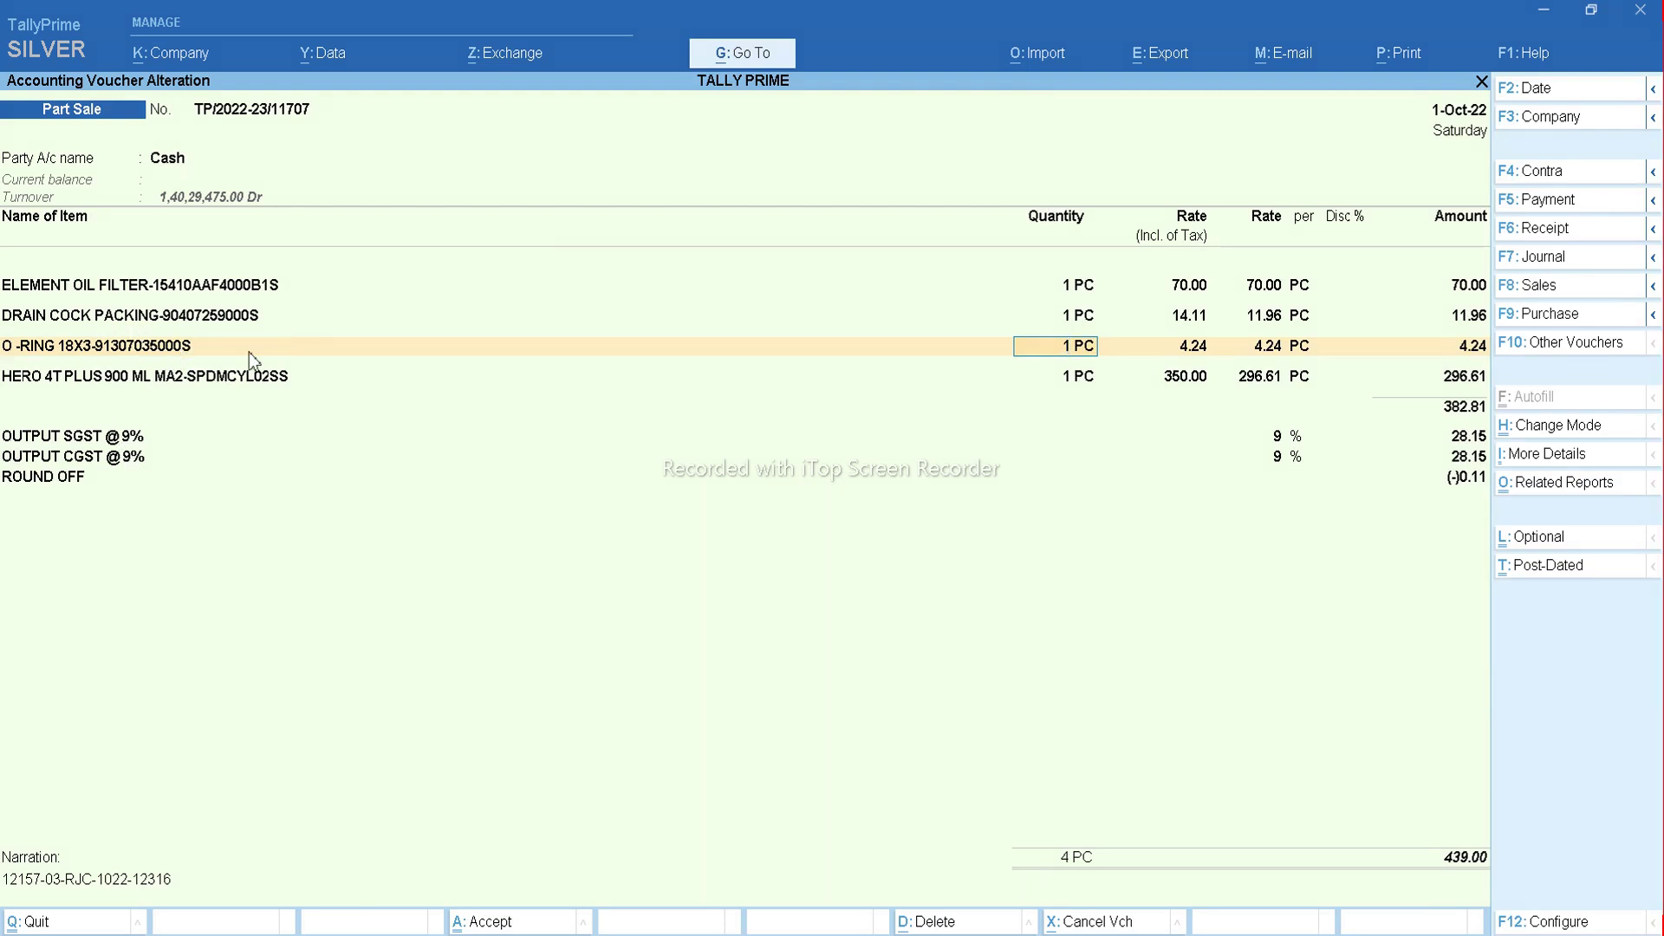
Reconfirm the O-ring line's quantity, rate, and amount in the voucher and allocate it to the Local Parts Sale ledger.
key(Return)
key(Return)
key(Return)
key(Return)
key(Return)
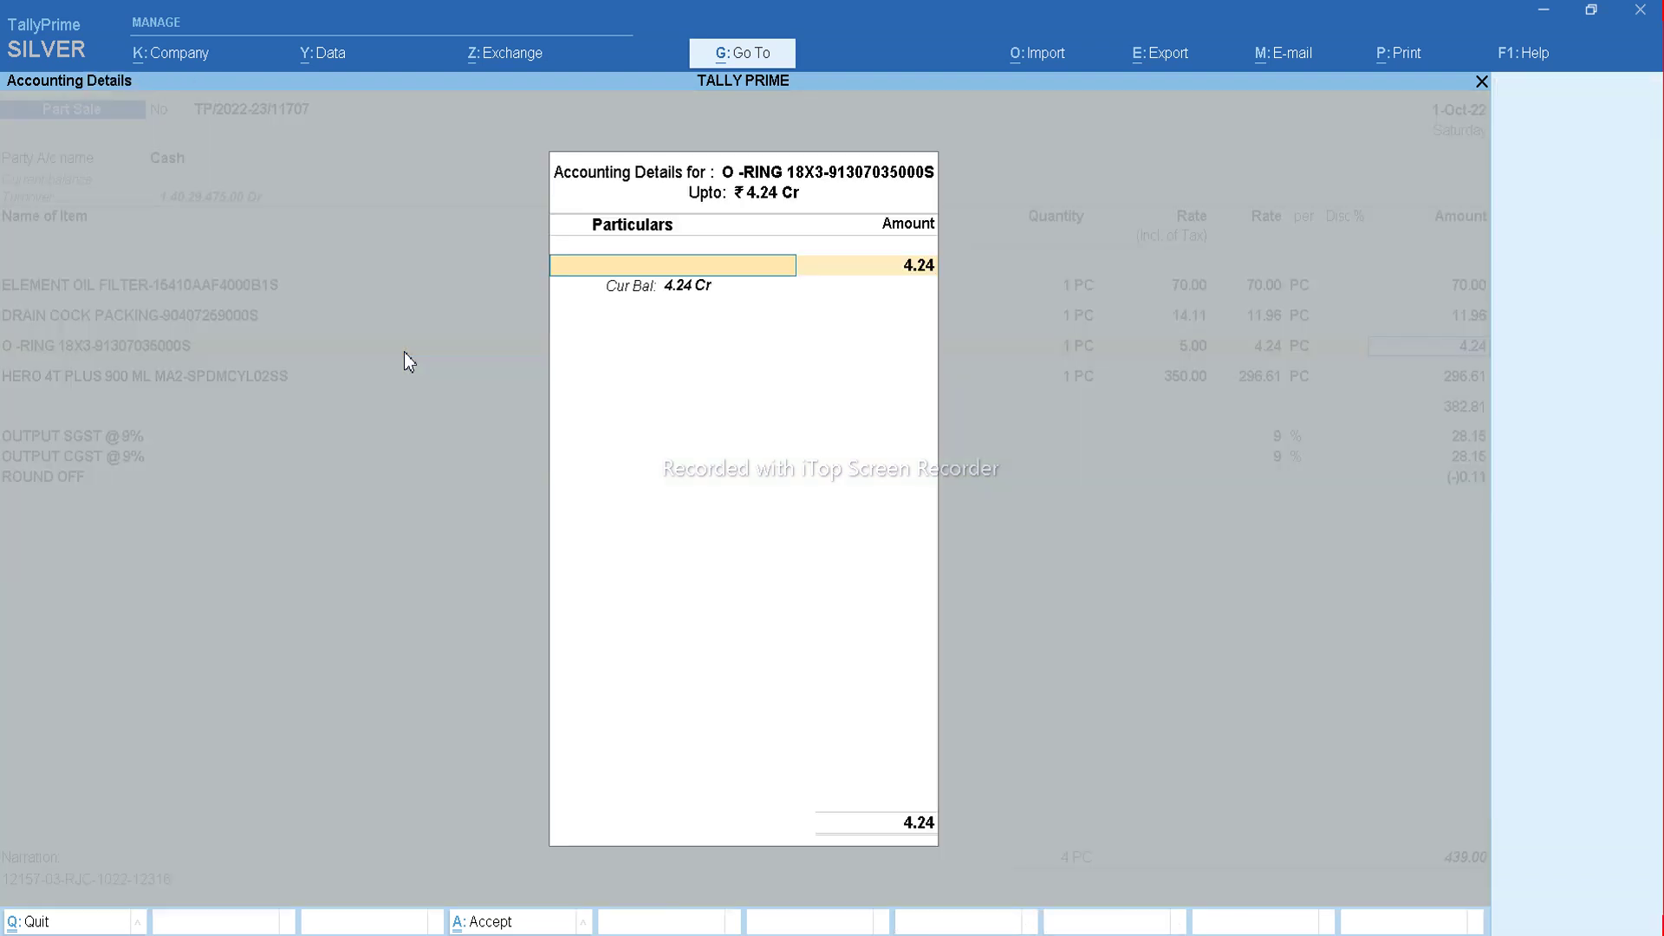
text(Loc)
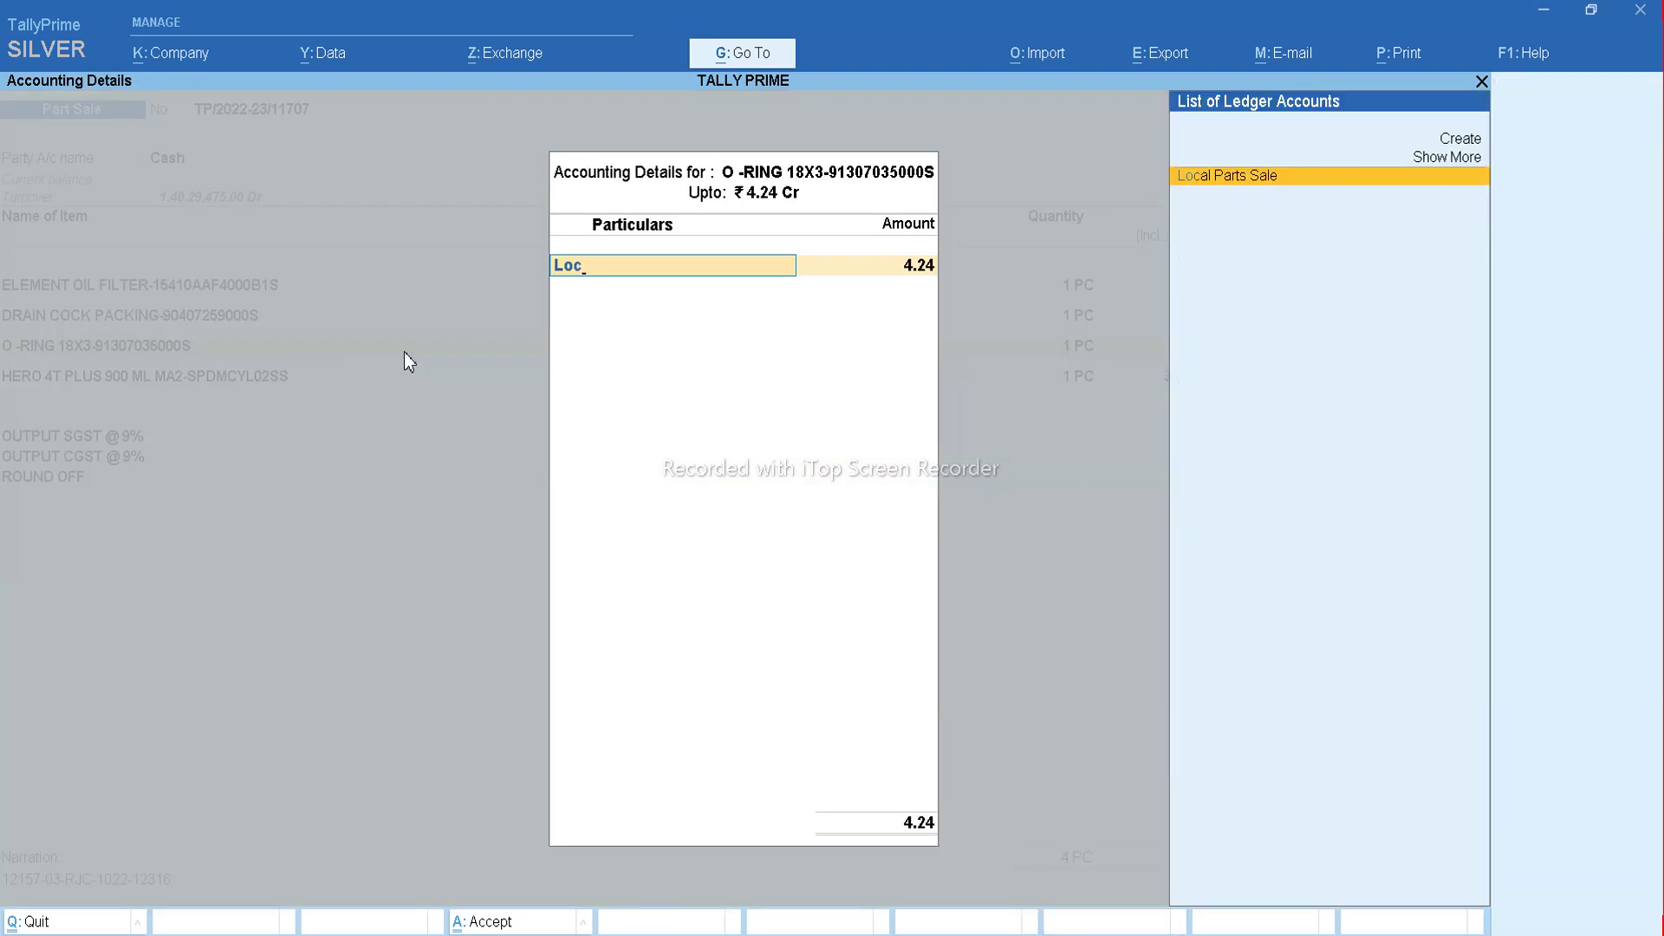
key(Return)
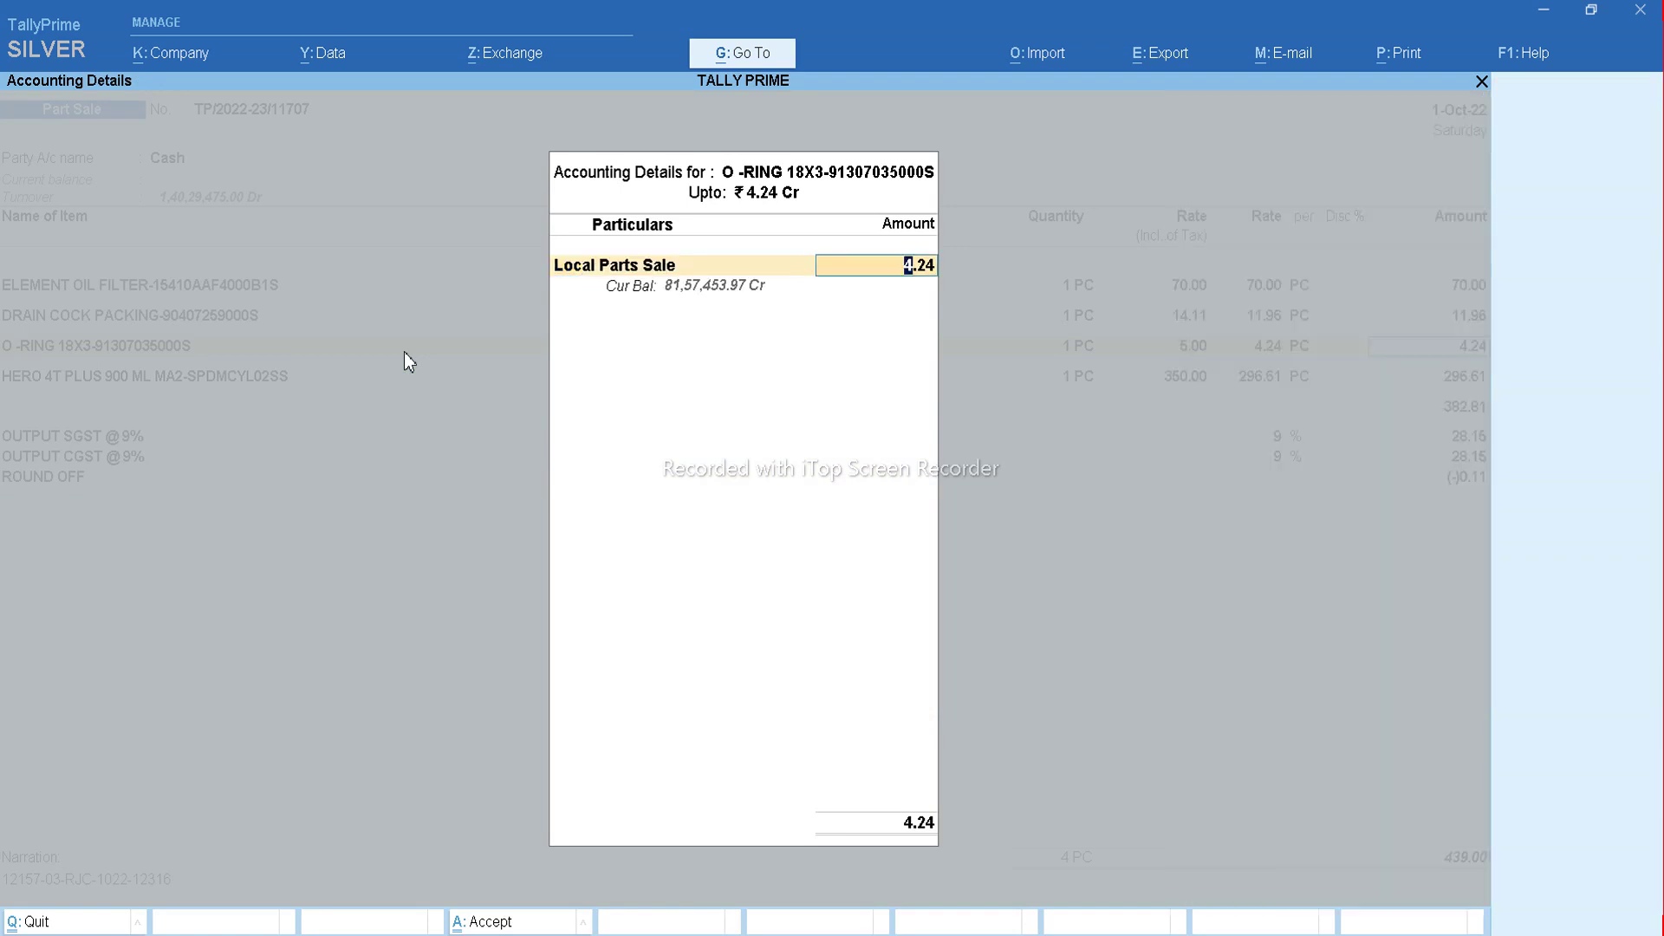
key(Return)
key(Return)
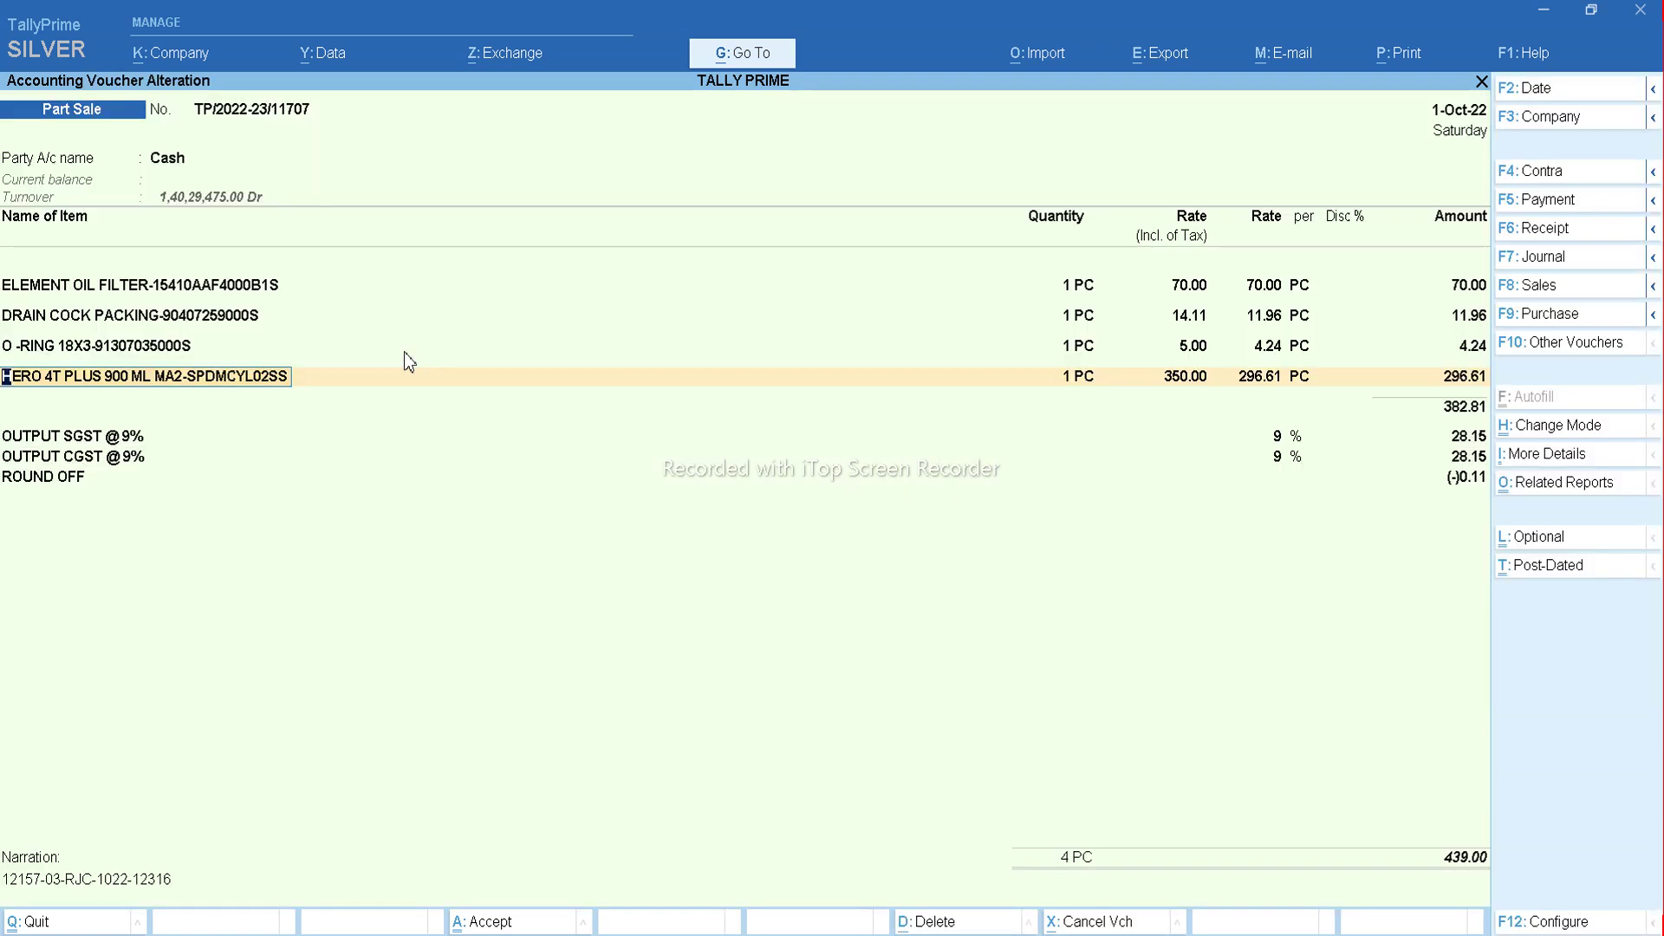
Save the altered Part Sale voucher and return to the Uncertain Resolution list.
key(ctrl)
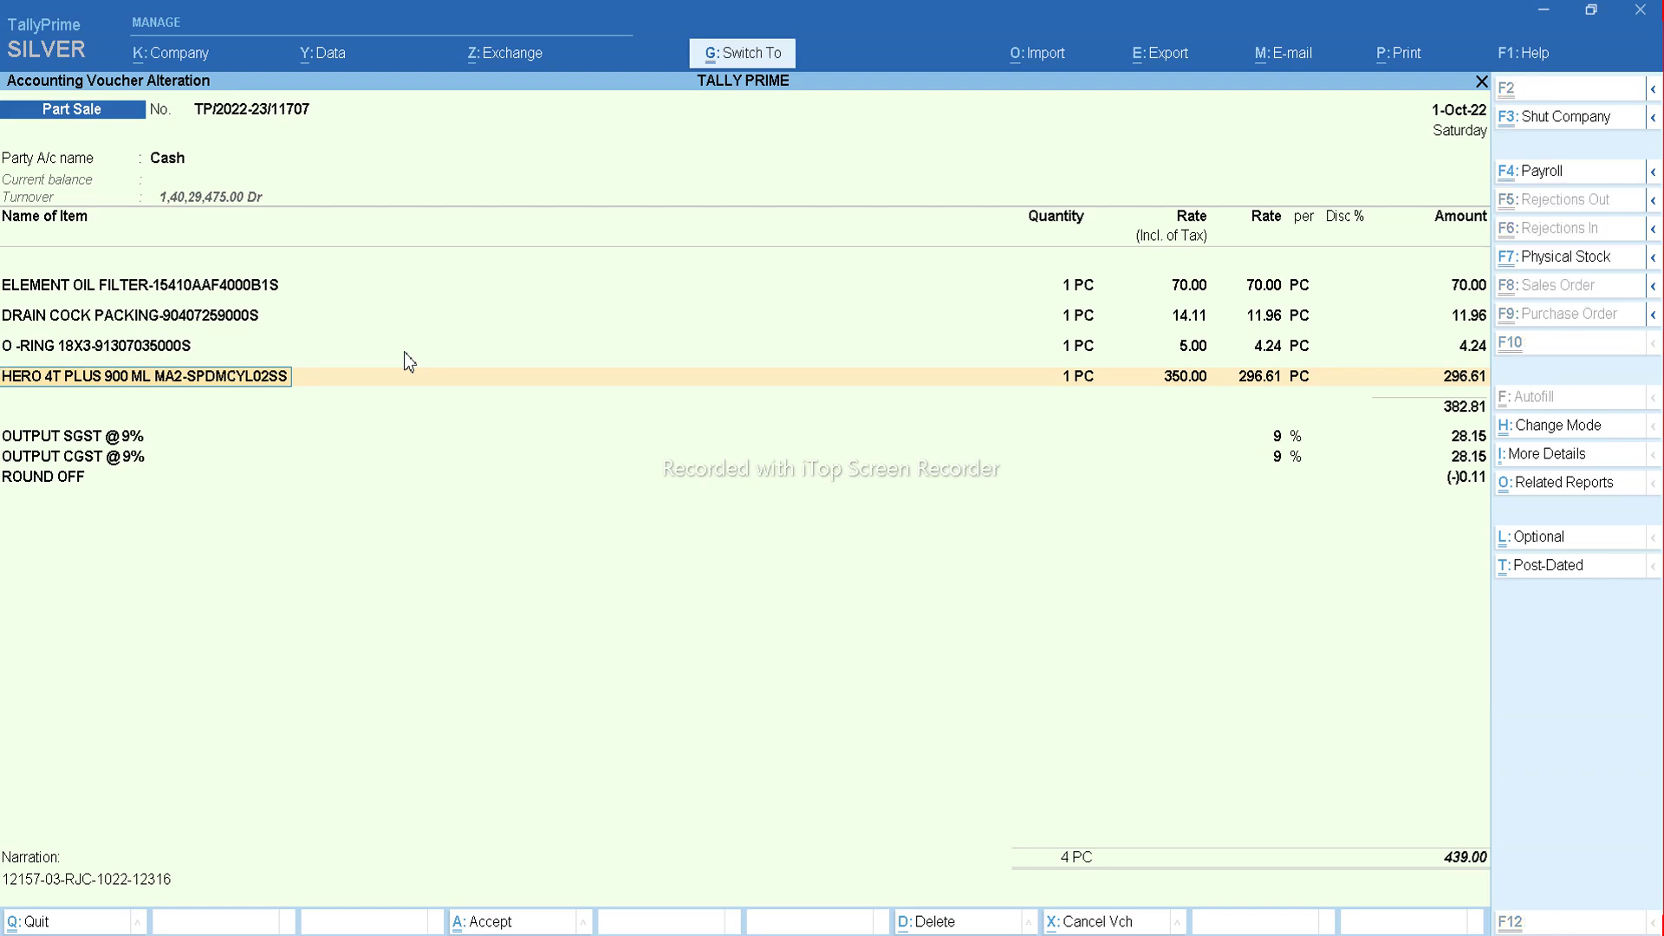
key(ctrl+a)
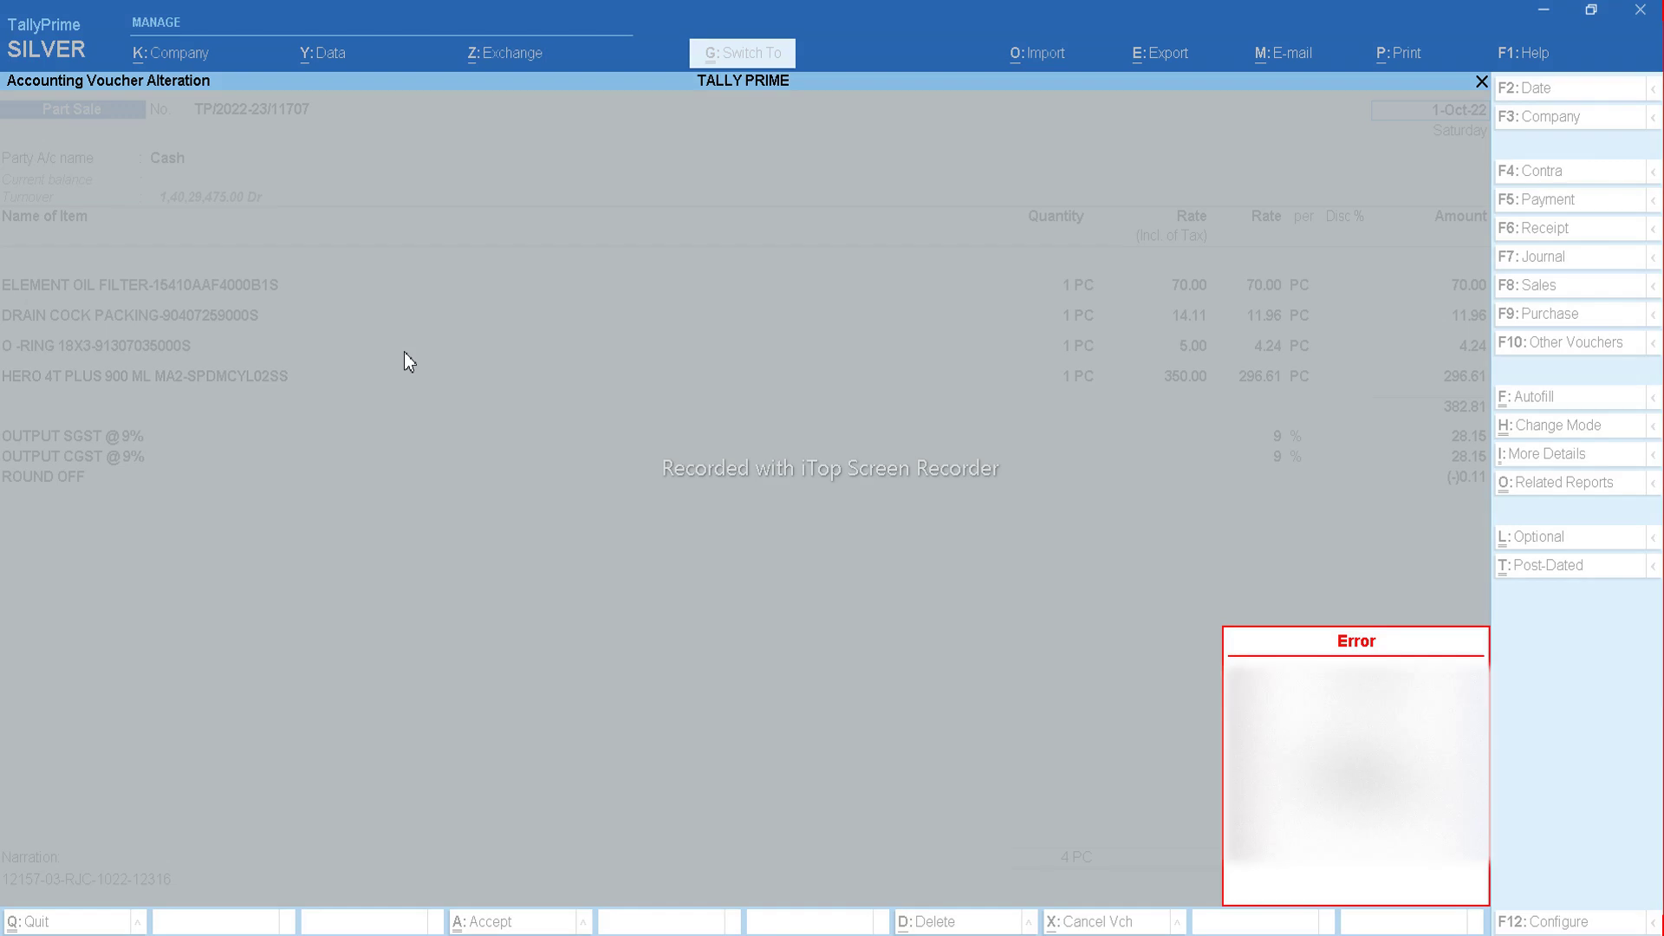
key(Escape)
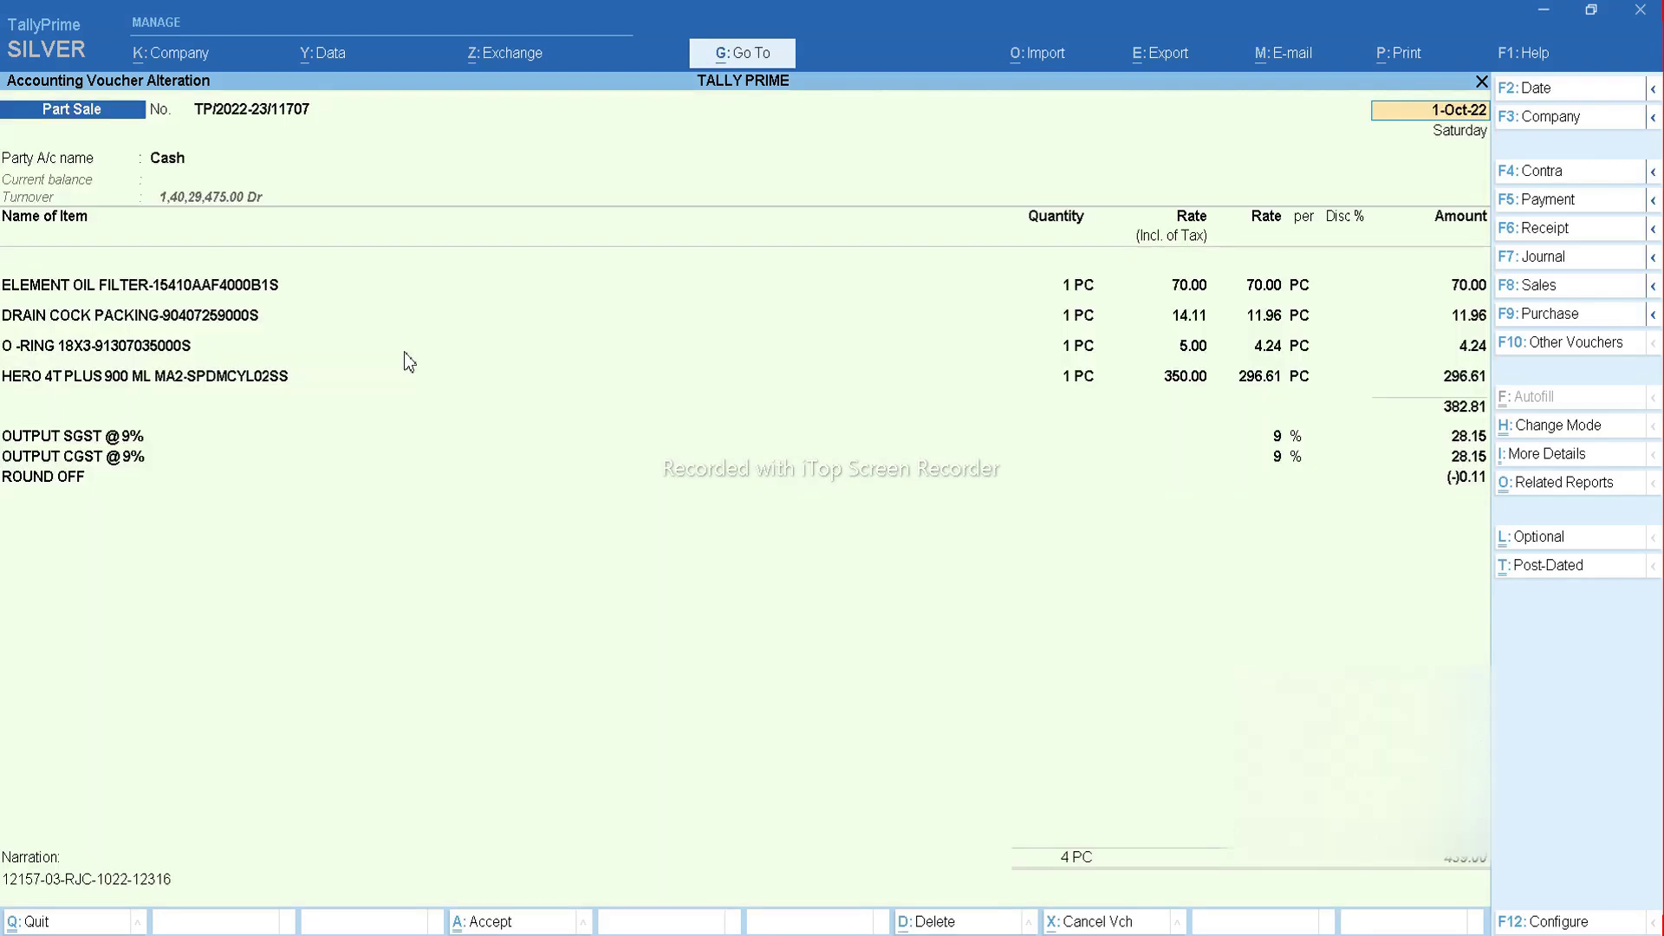
click(1436, 915)
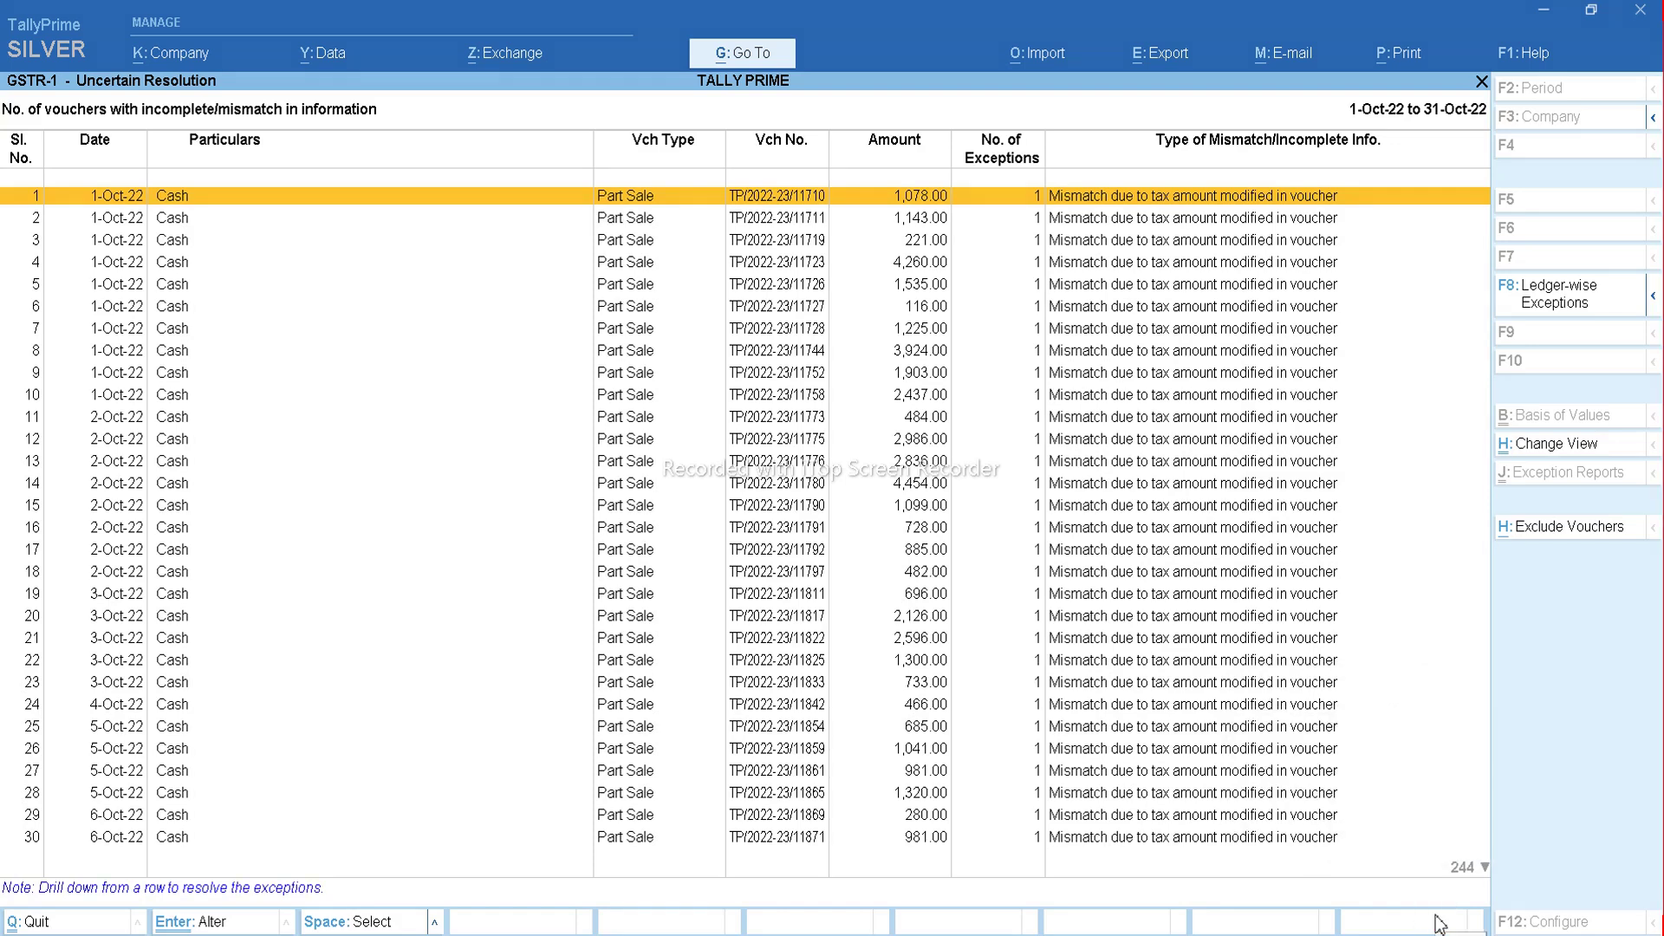
Go back to the GSTR-1 summary to check the uncertain transactions count, and reopen the list of mismatched vouchers.
key(Escape)
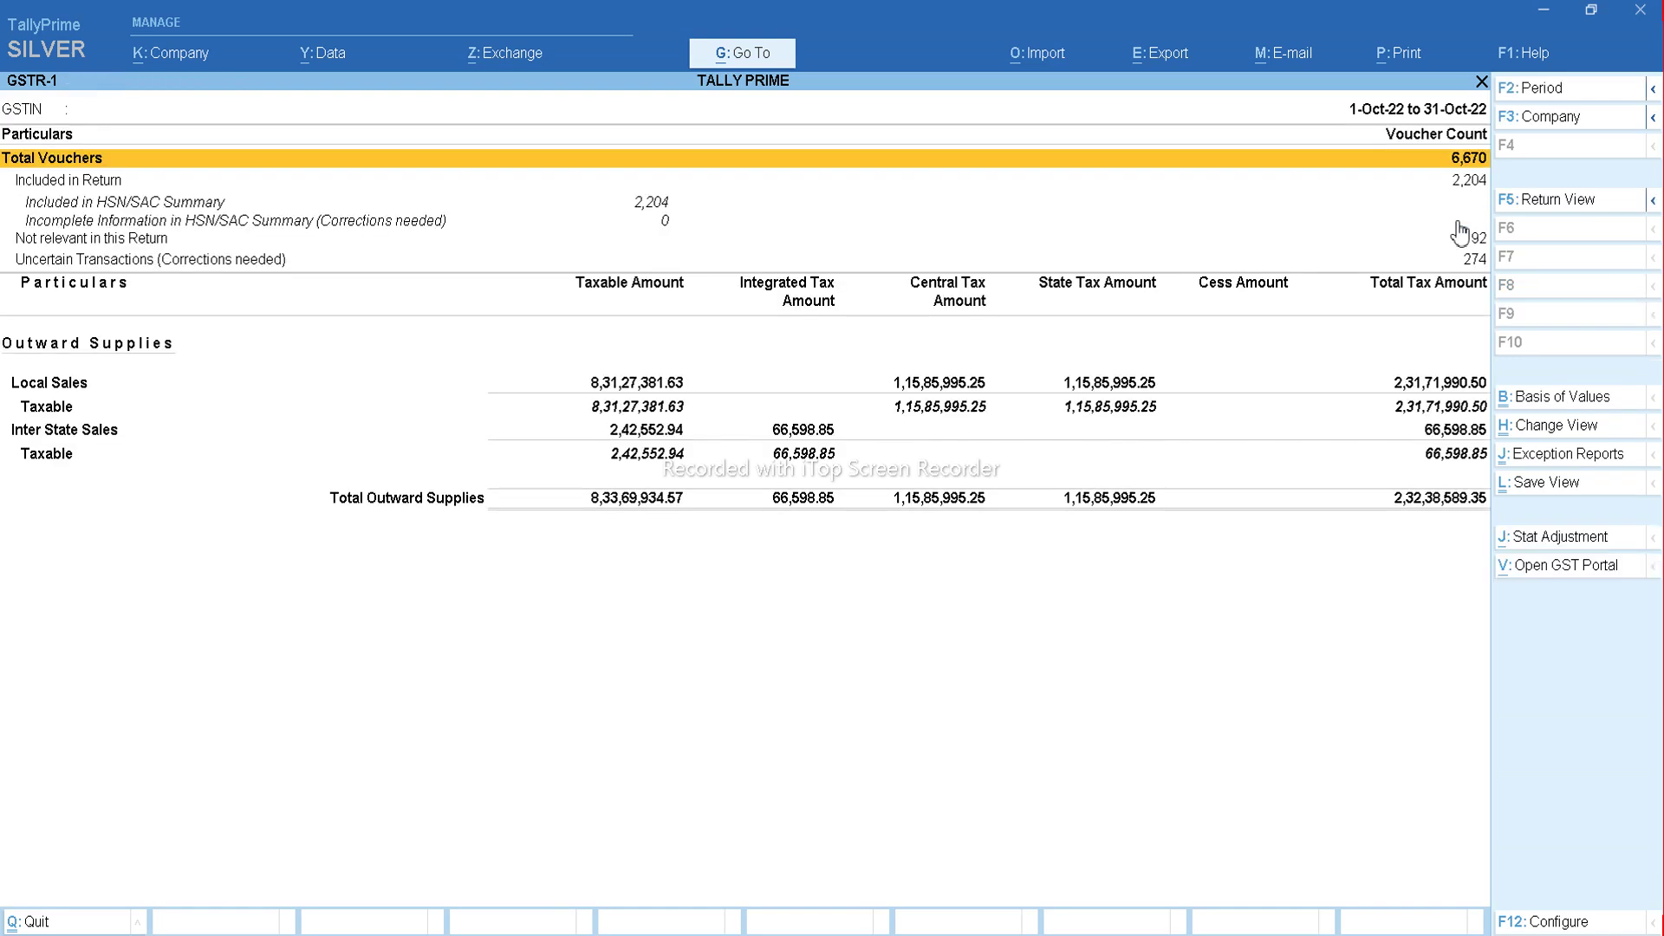
key(Down)
key(Down)
key(Down)
key(Down)
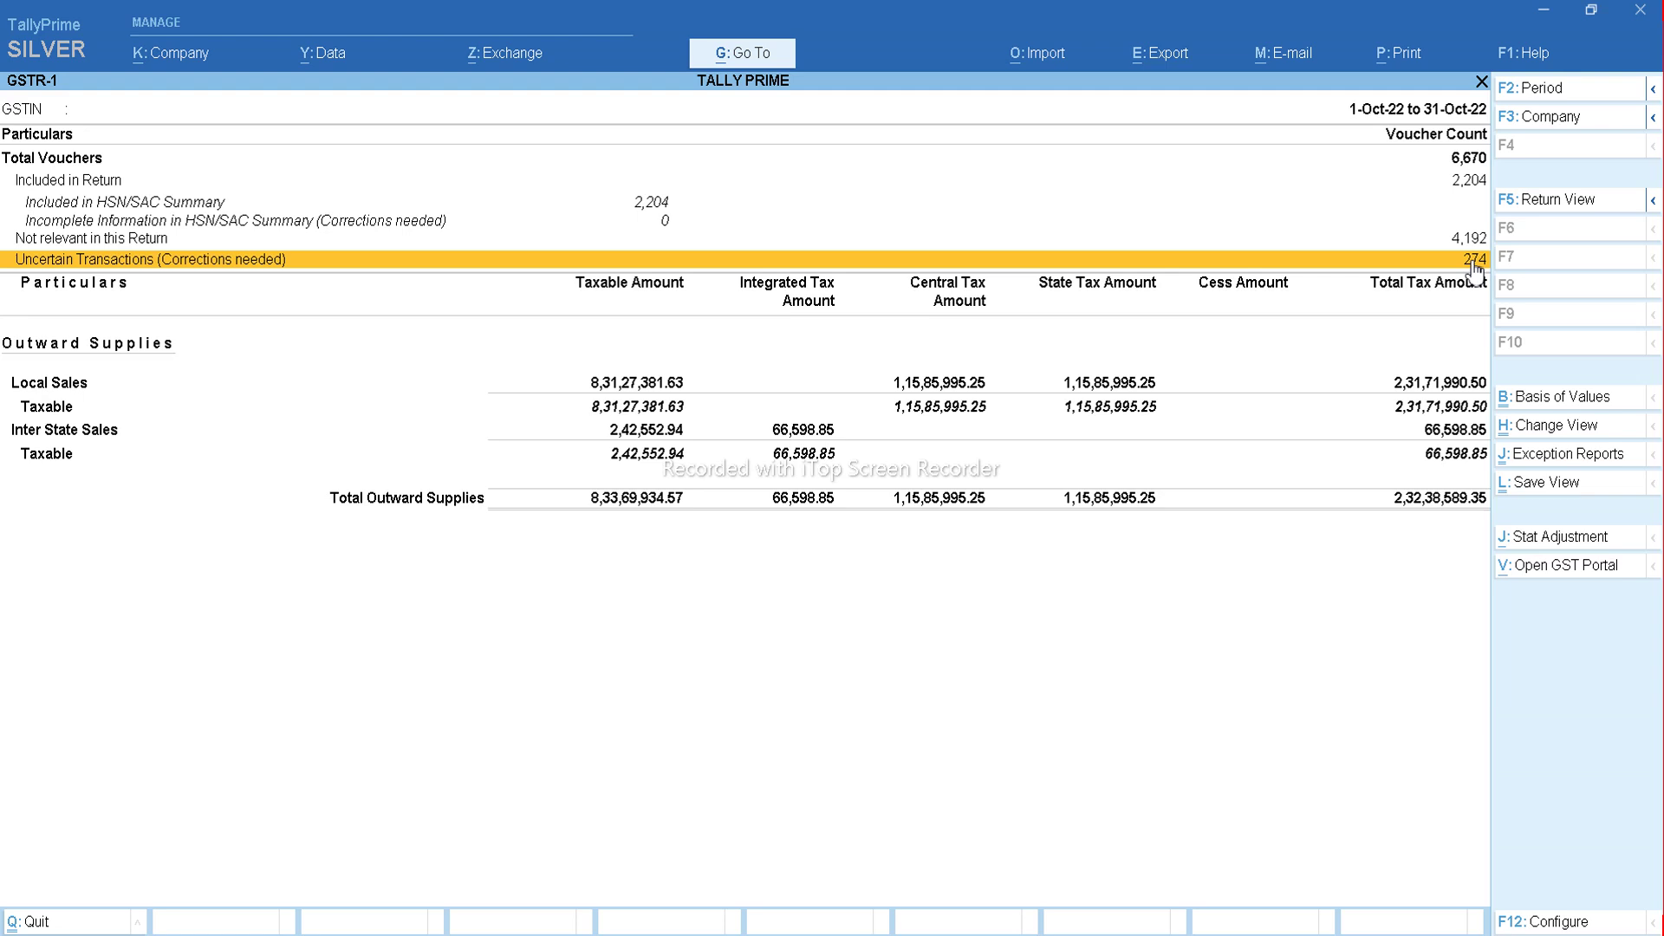
click(1474, 262)
click(1473, 264)
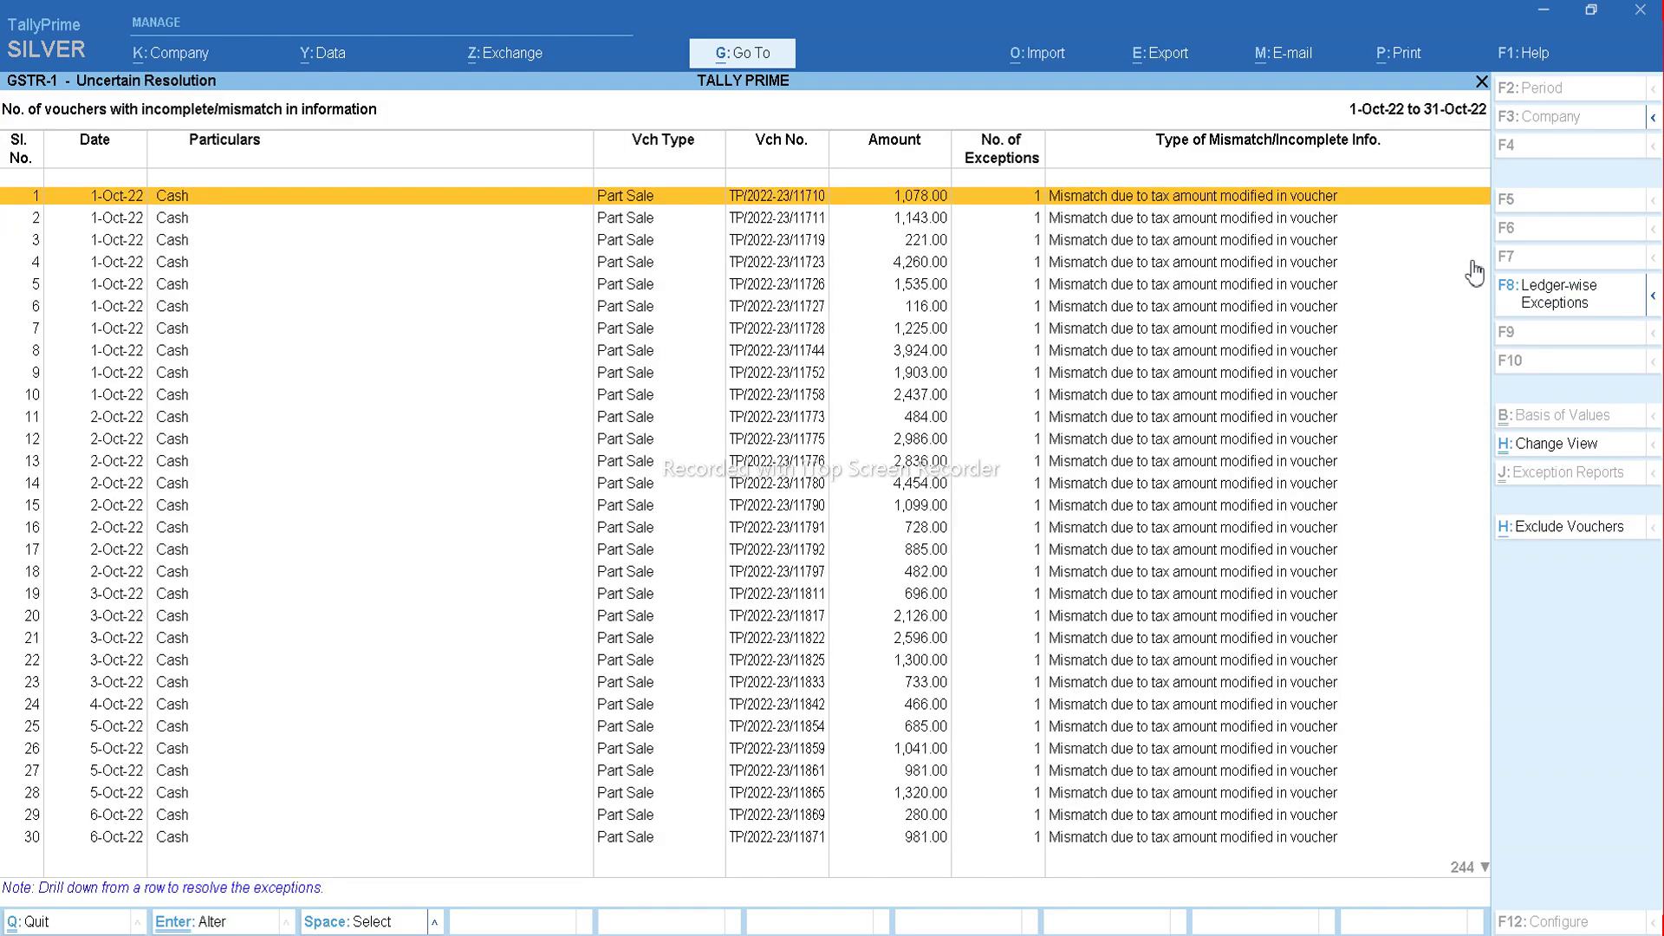
Examine the tax mismatch details of the first listed voucher and leave them without saving.
key(Return)
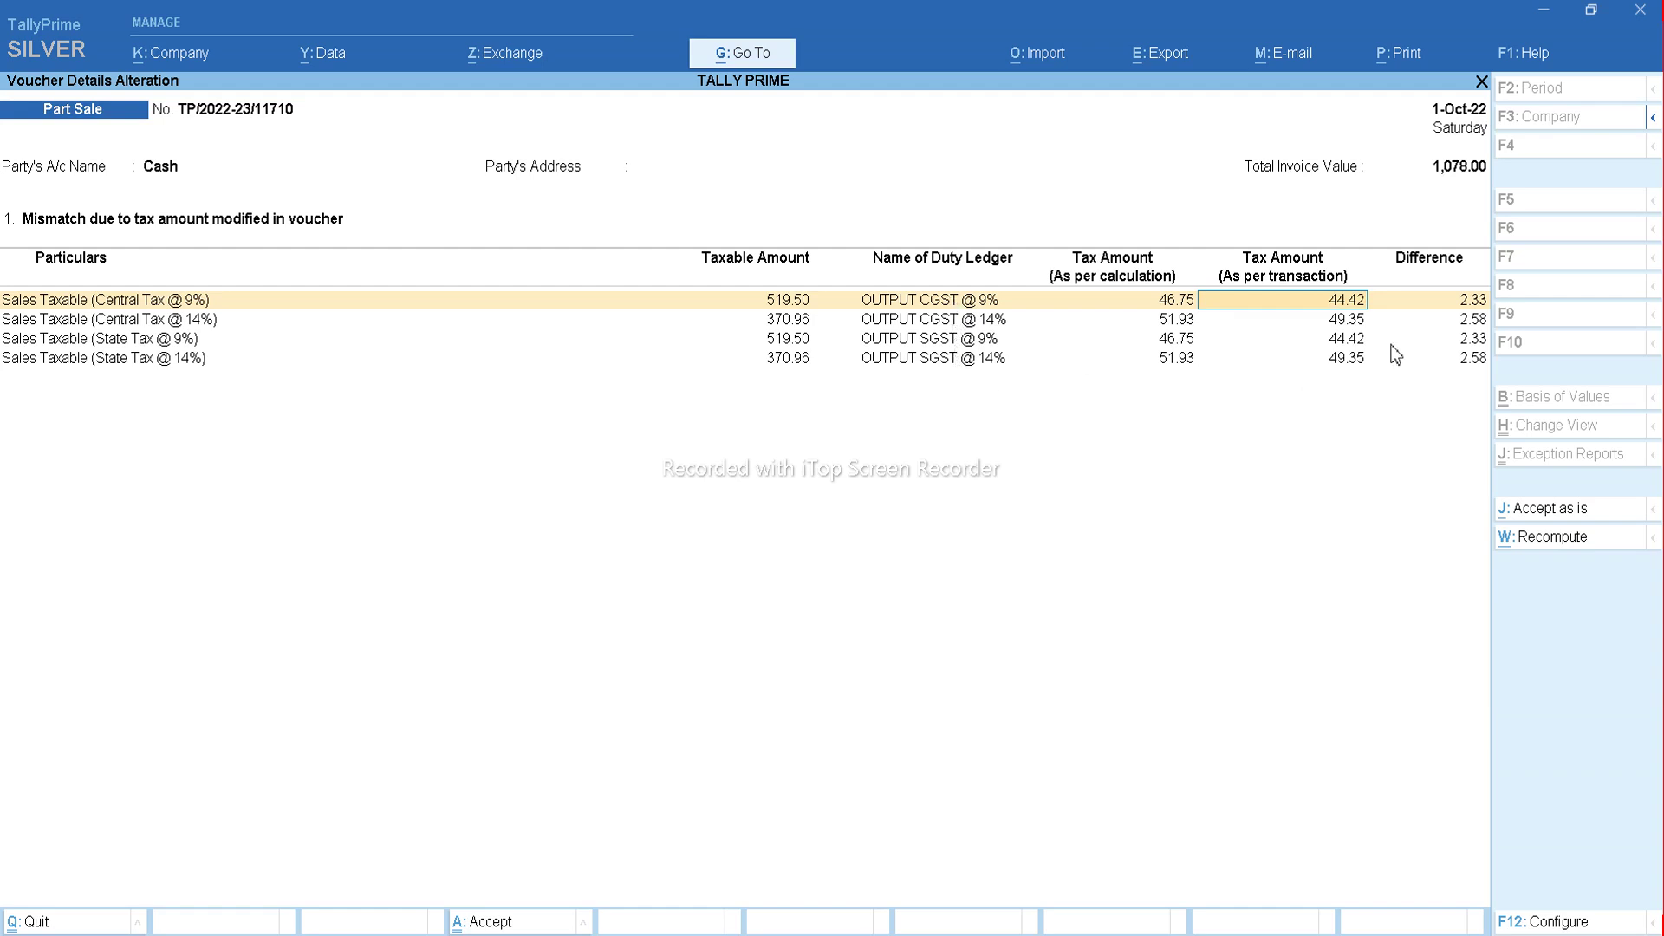
key(Escape)
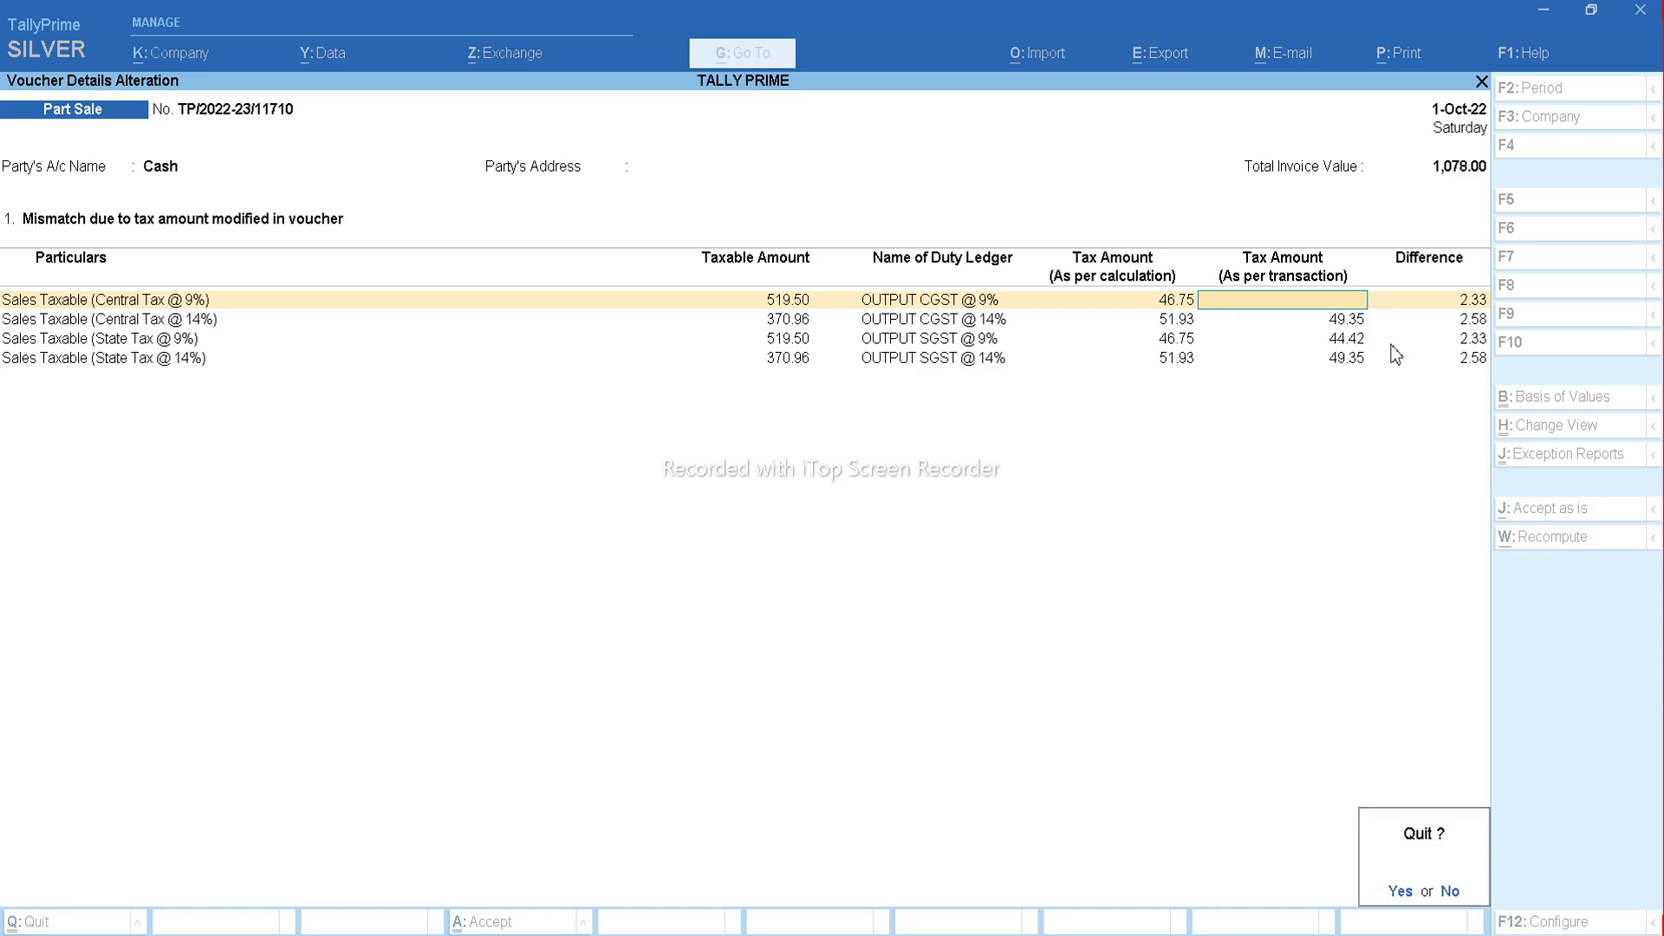
key(y)
Examine the tax mismatch details of the third listed voucher, for 221.00, and leave them without saving.
key(Down)
key(Down)
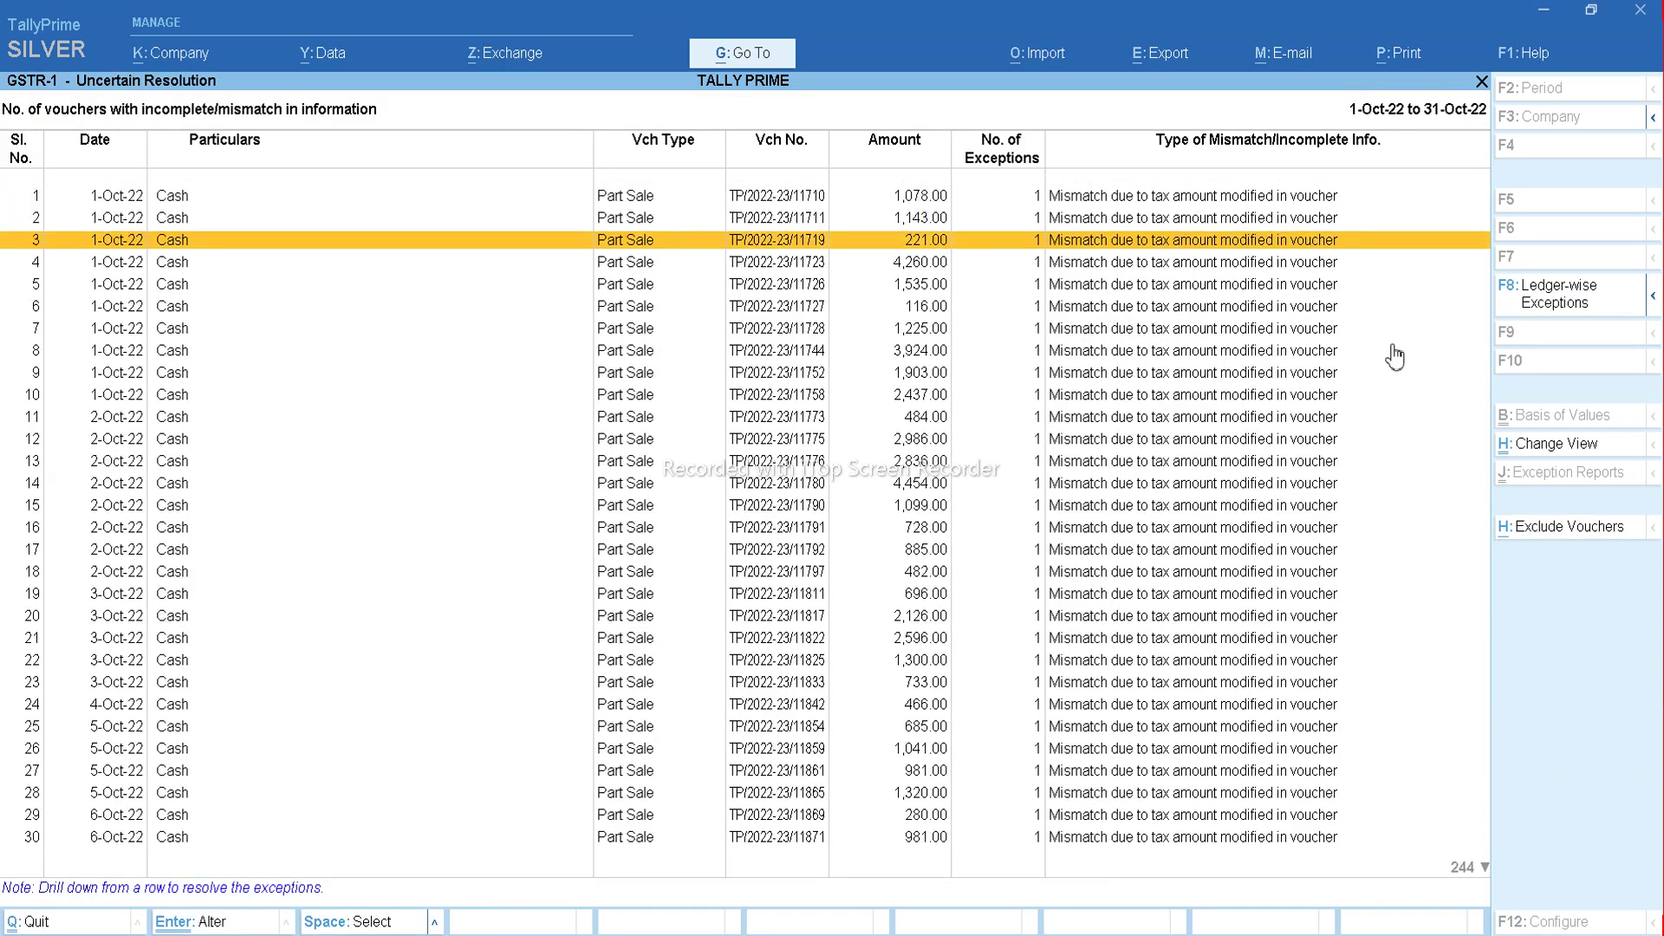
key(Return)
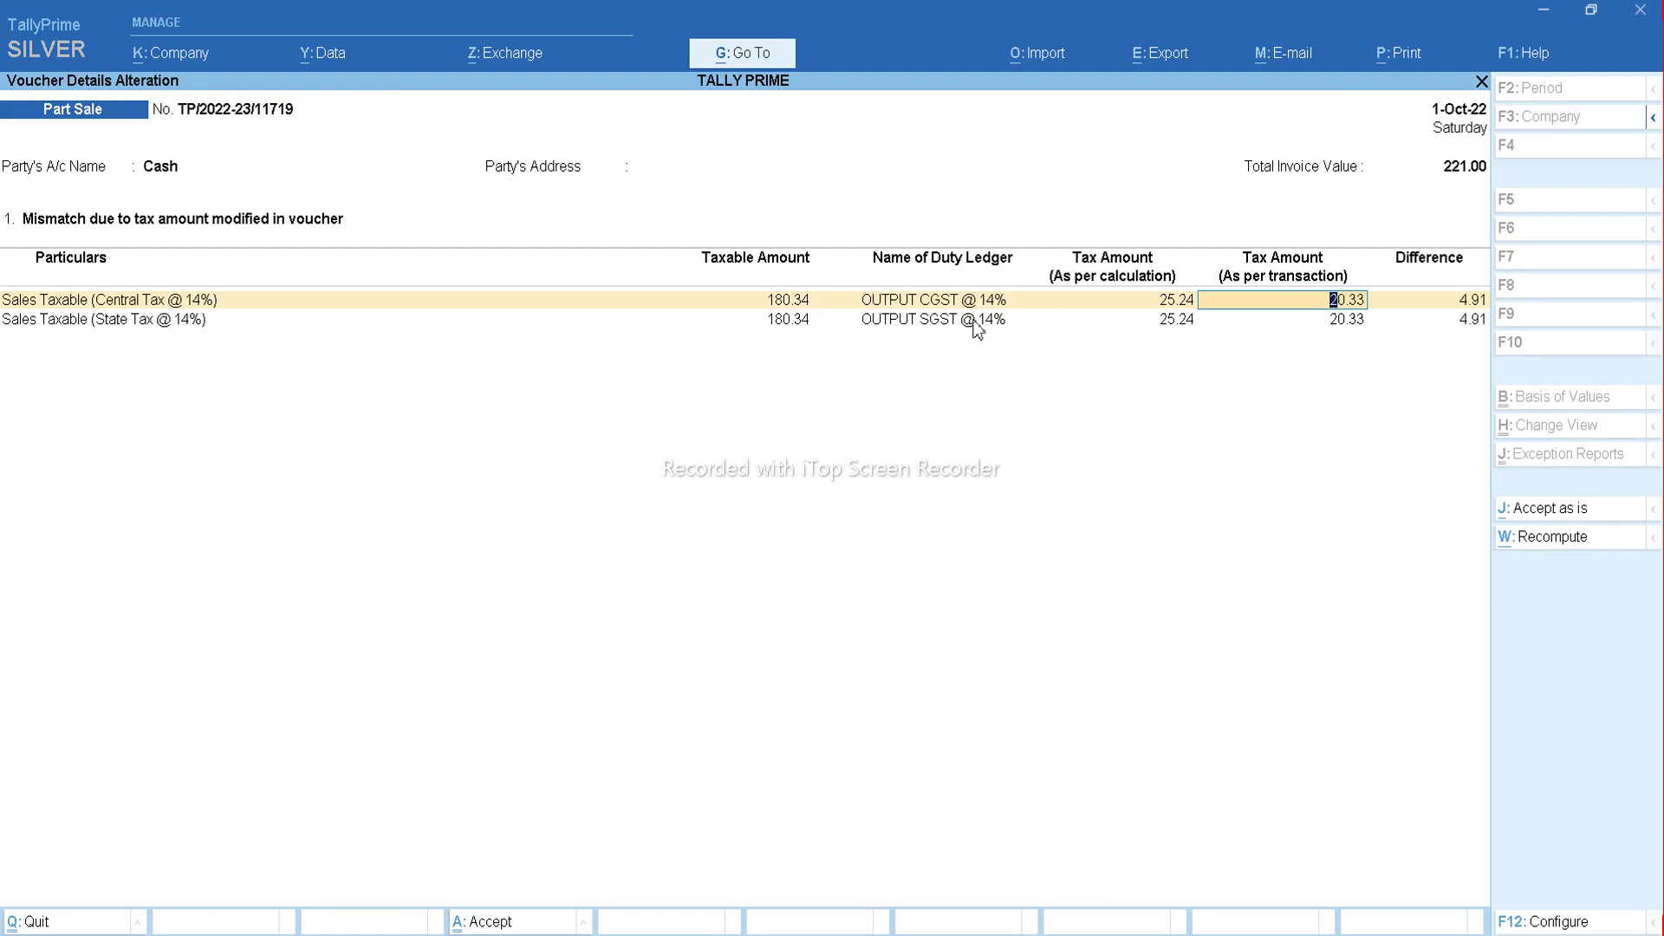
key(Escape)
key(y)
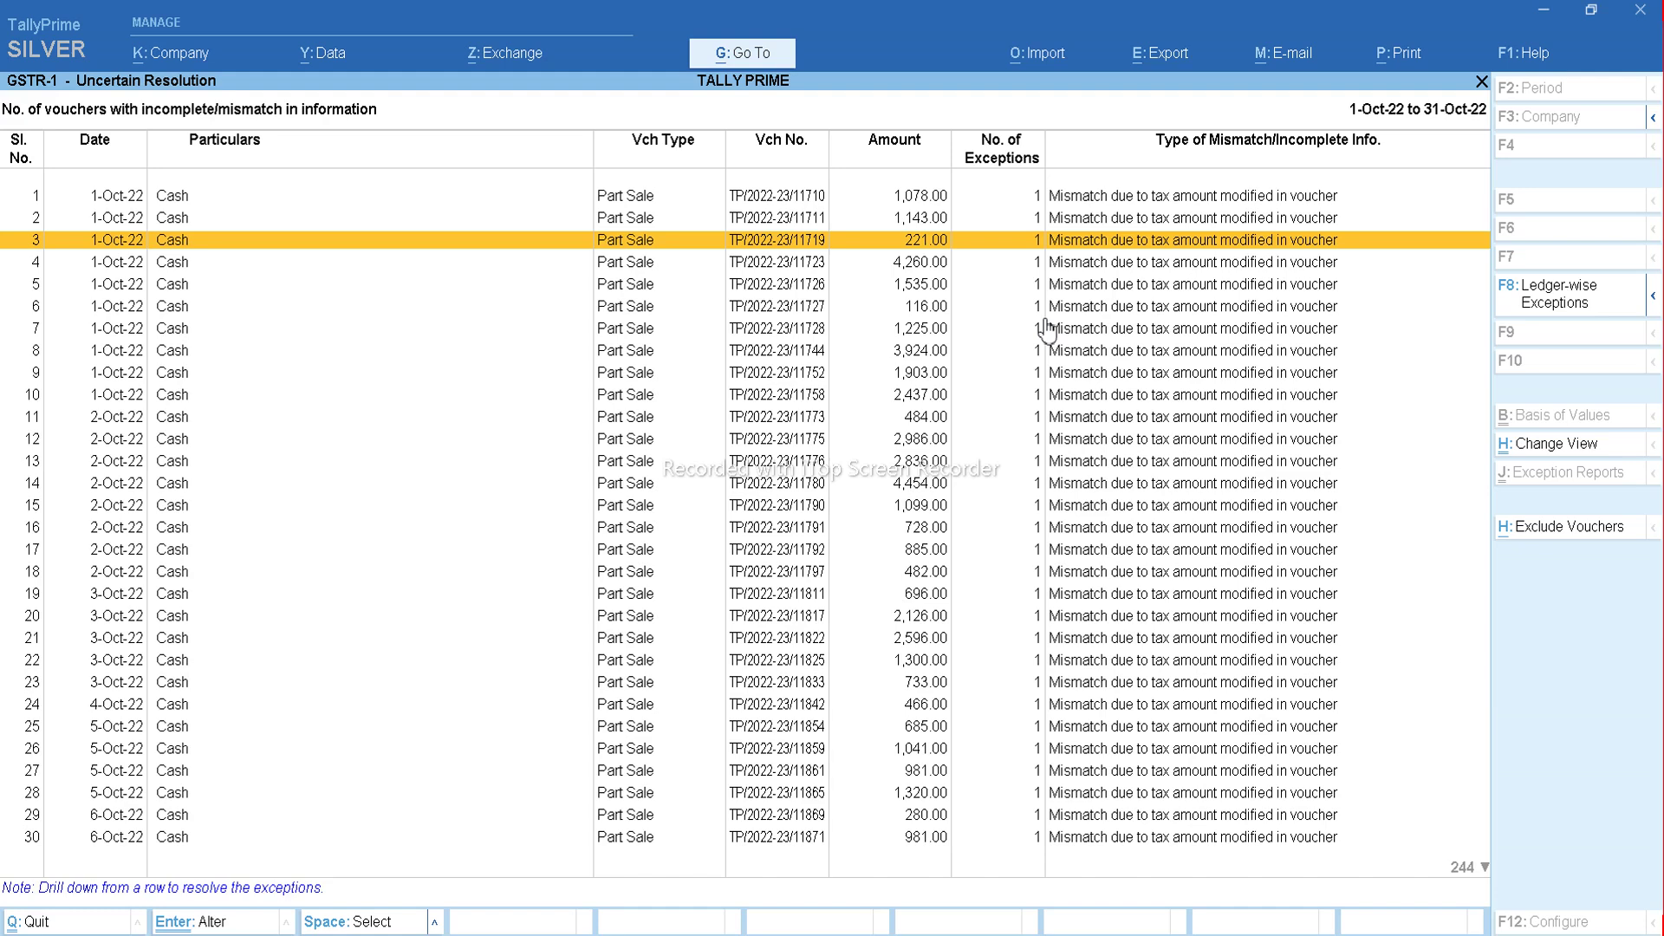
Open the third listed voucher itself to inspect its stock items and GST lines, and quit it unsaved.
key(Return)
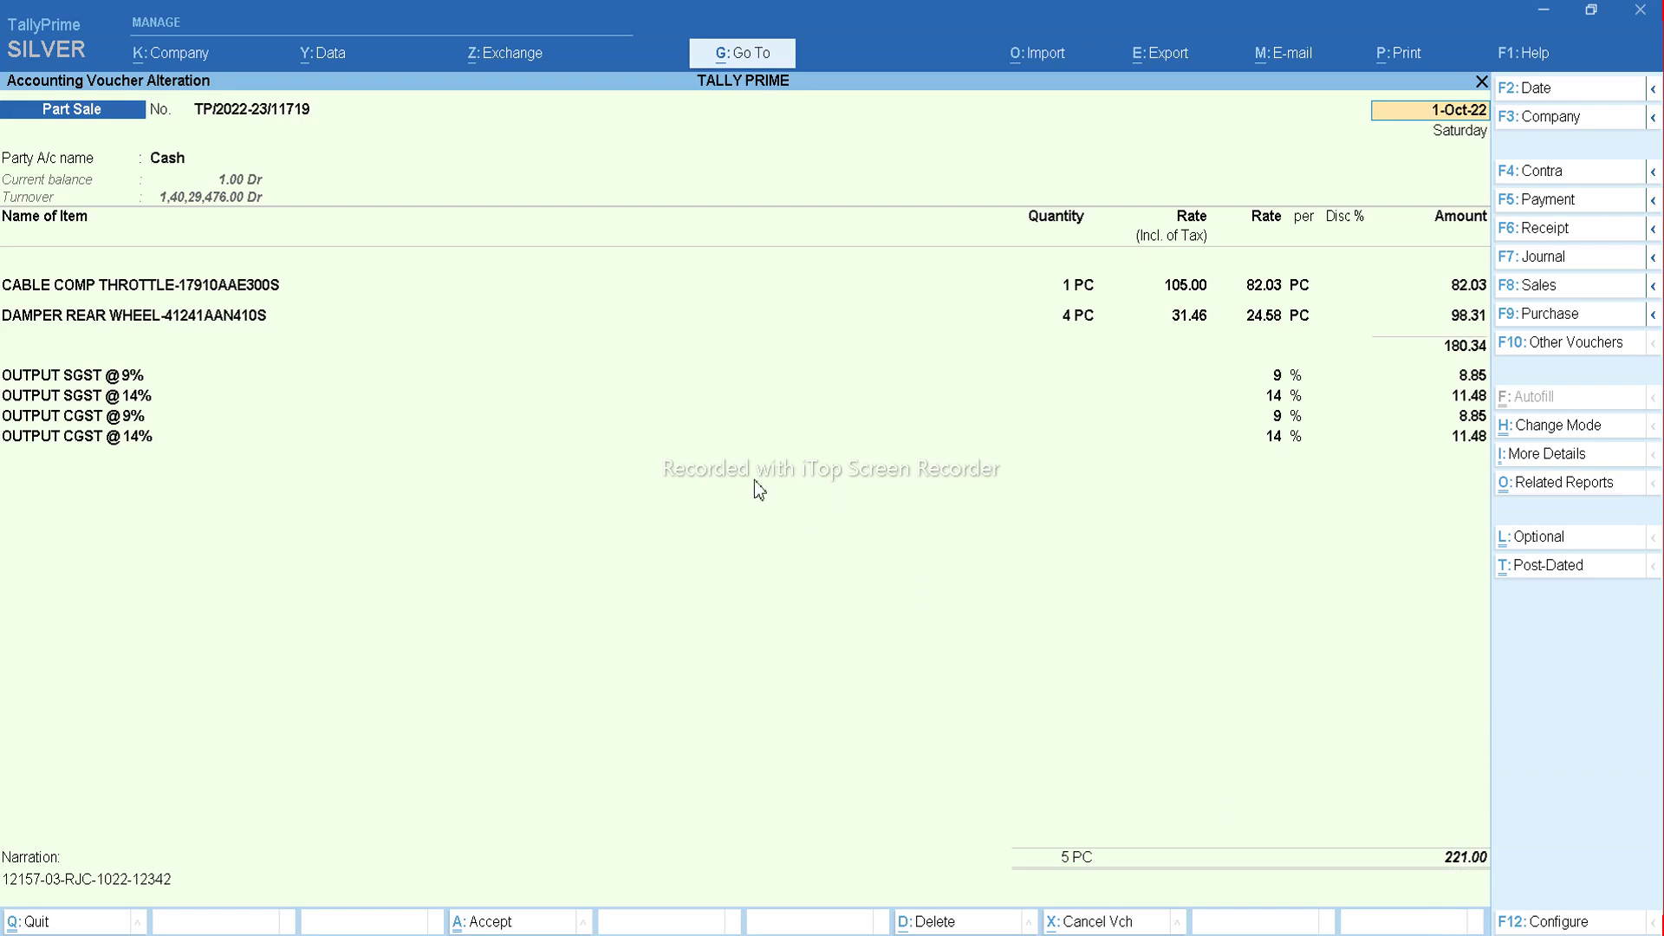
key(BackSpace)
key(Escape)
key(Return)
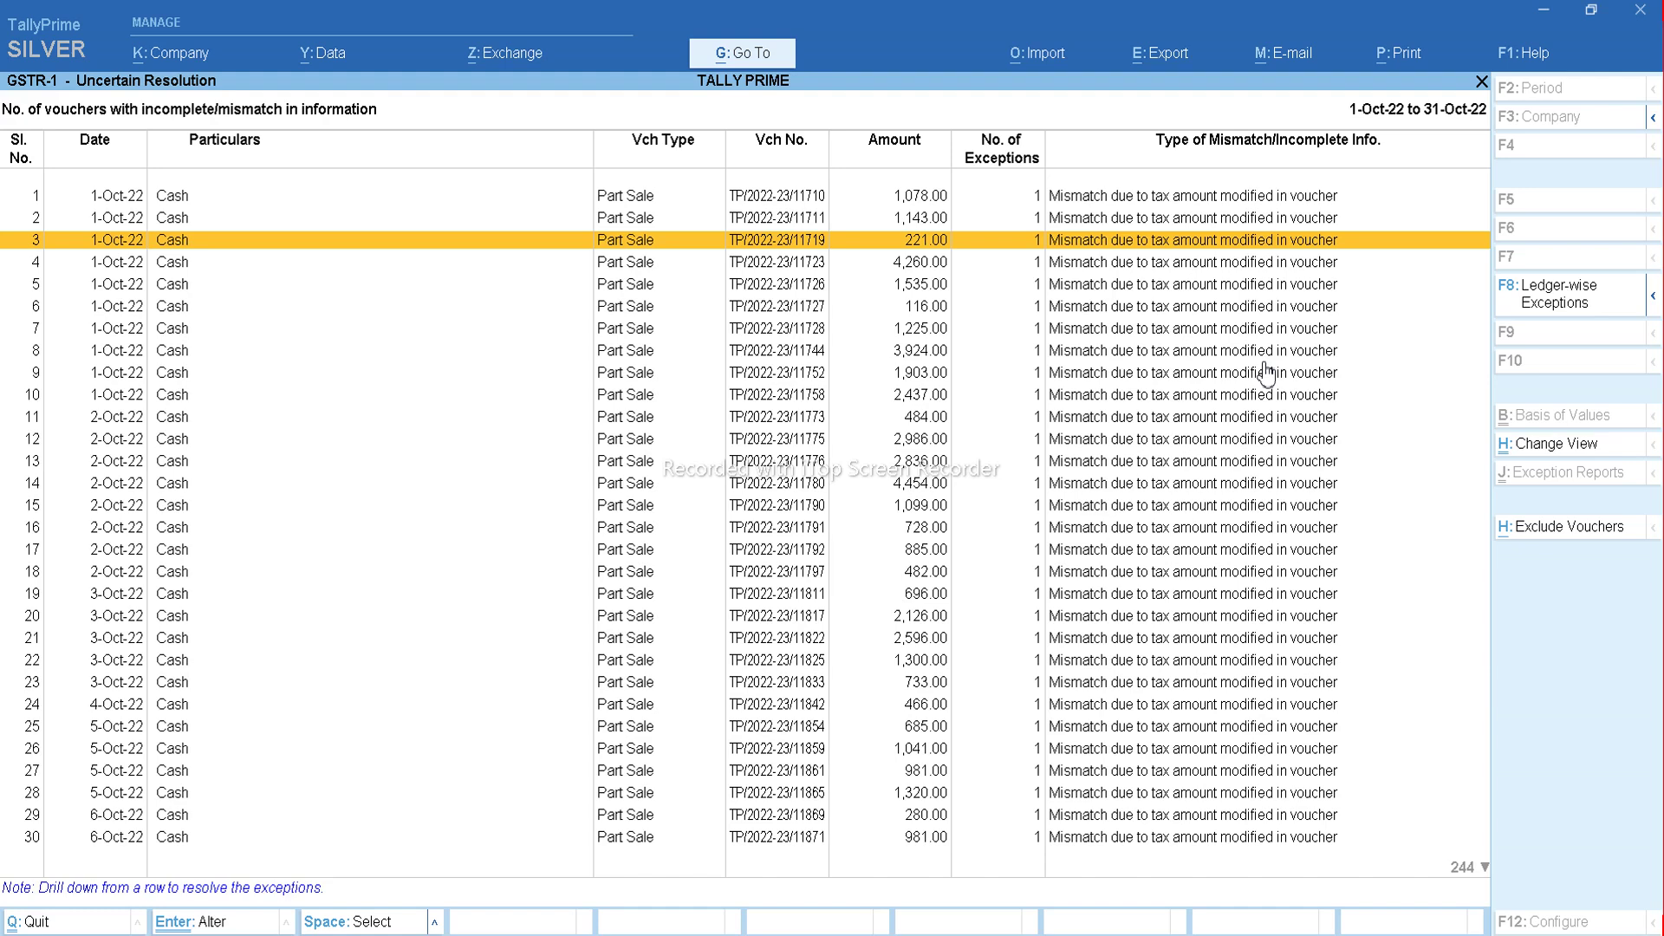
Check the duty ledger options in the mismatch details of the sixth listed voucher, for 116.00, and leave without saving.
key(Down)
key(Down)
key(Down)
key(Return)
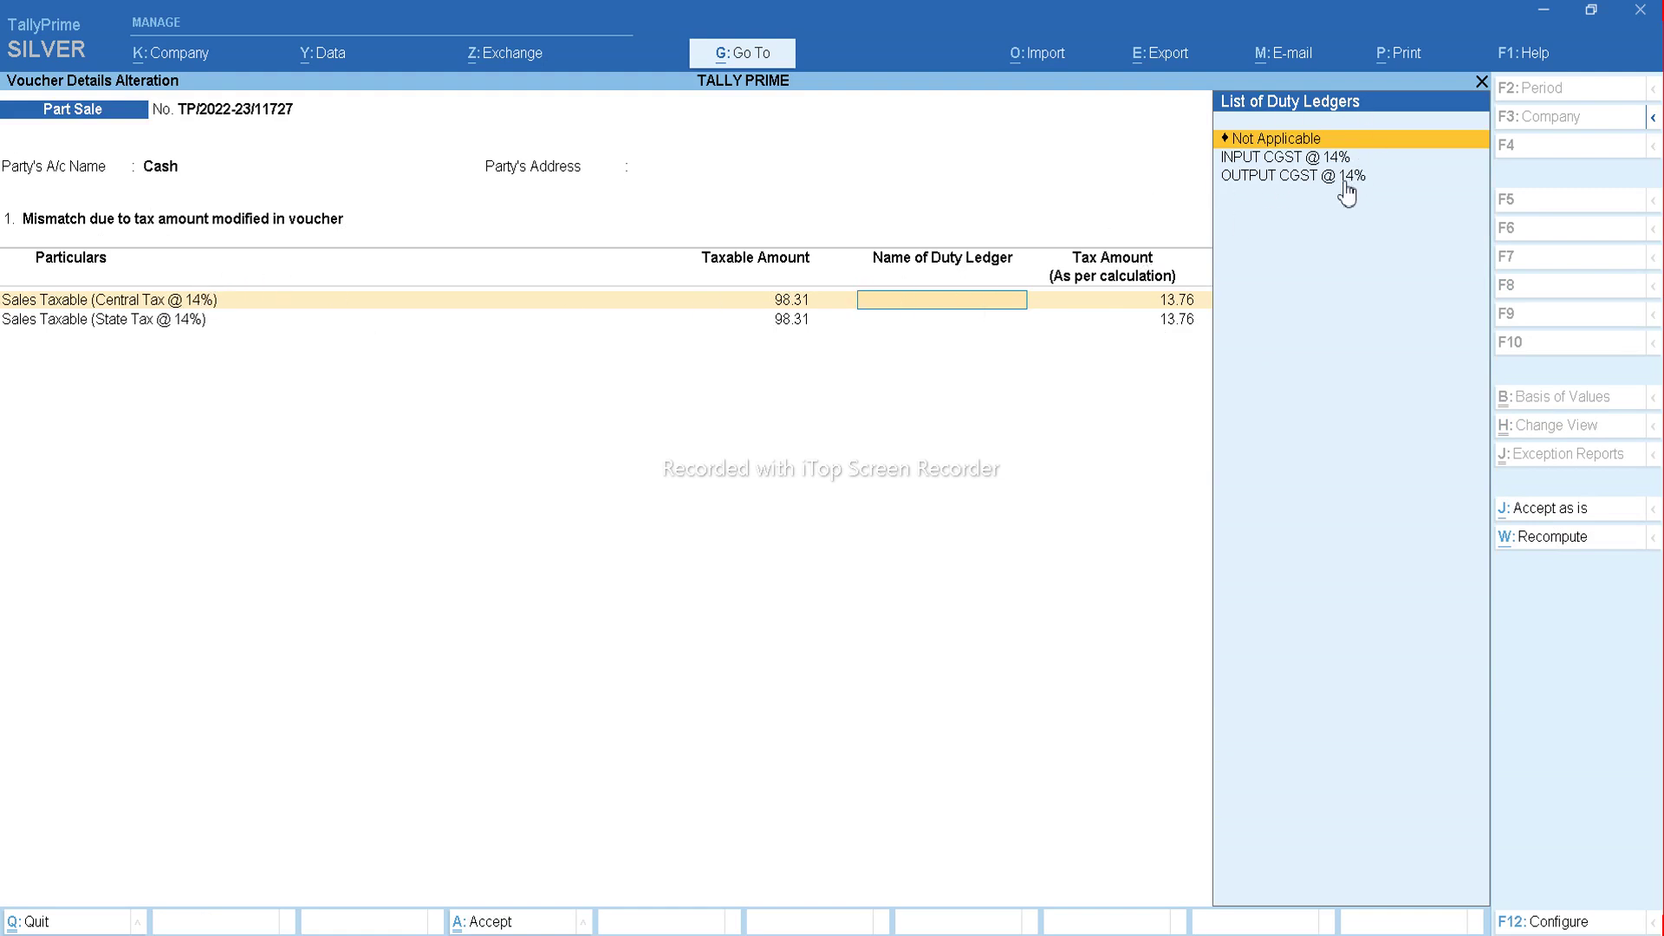
key(Escape)
key(y)
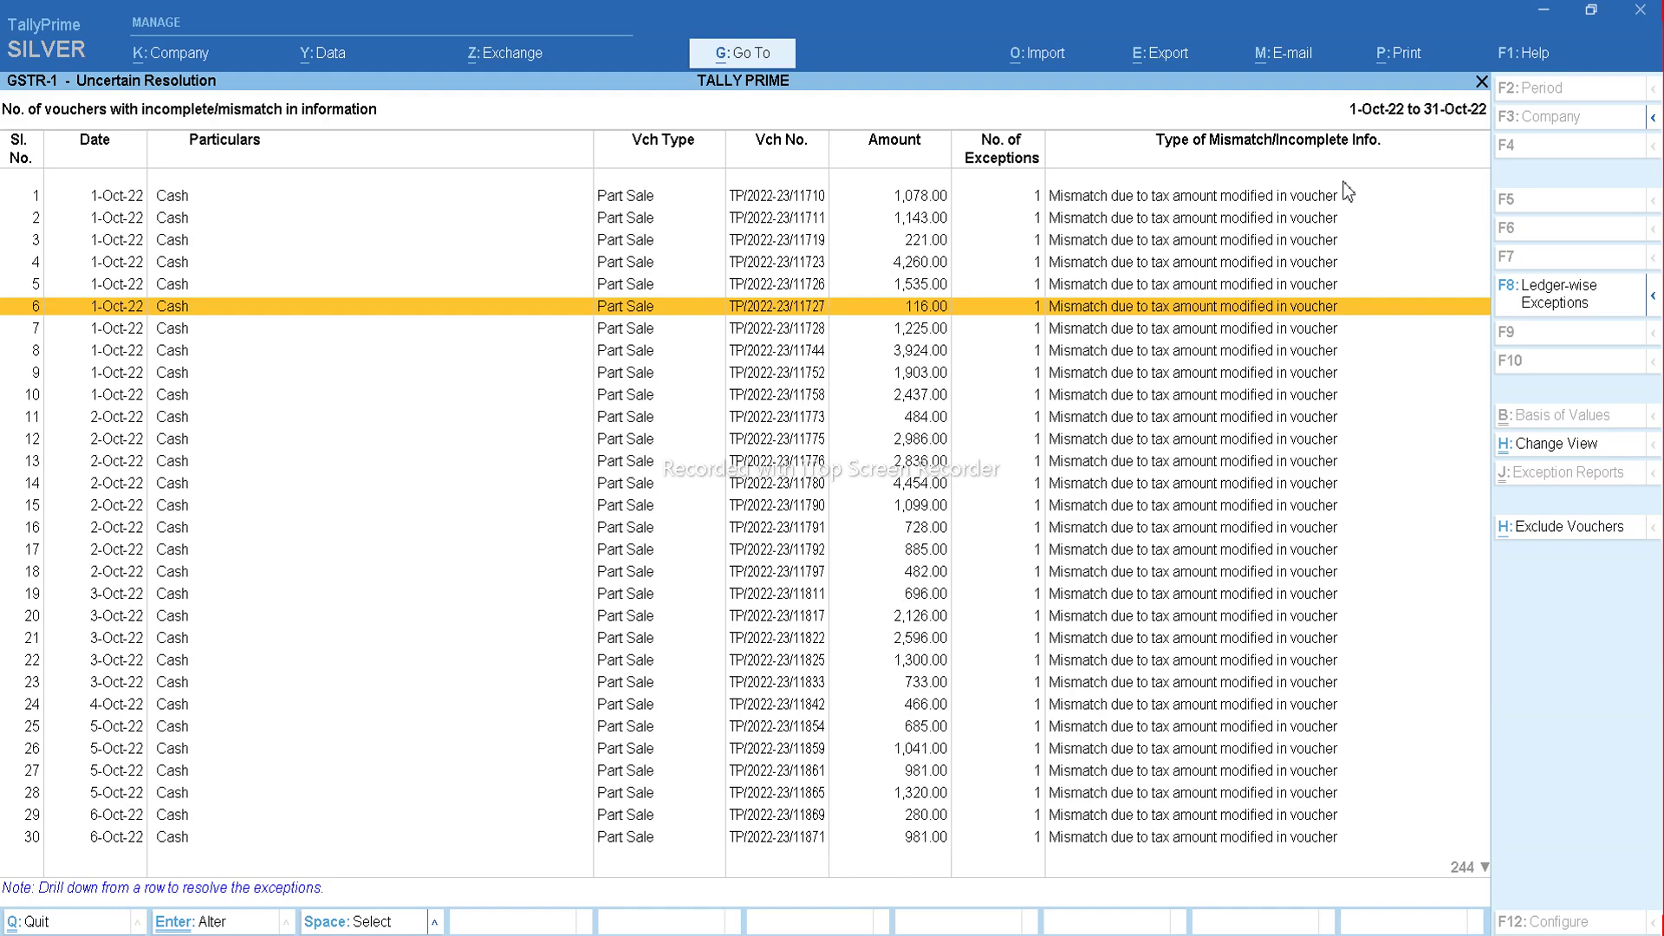
Open the sixth listed voucher, for 116.00, and bring up the GST details of its DAMPER REAR WHEEL-41241AAN410S stock item.
key(Return)
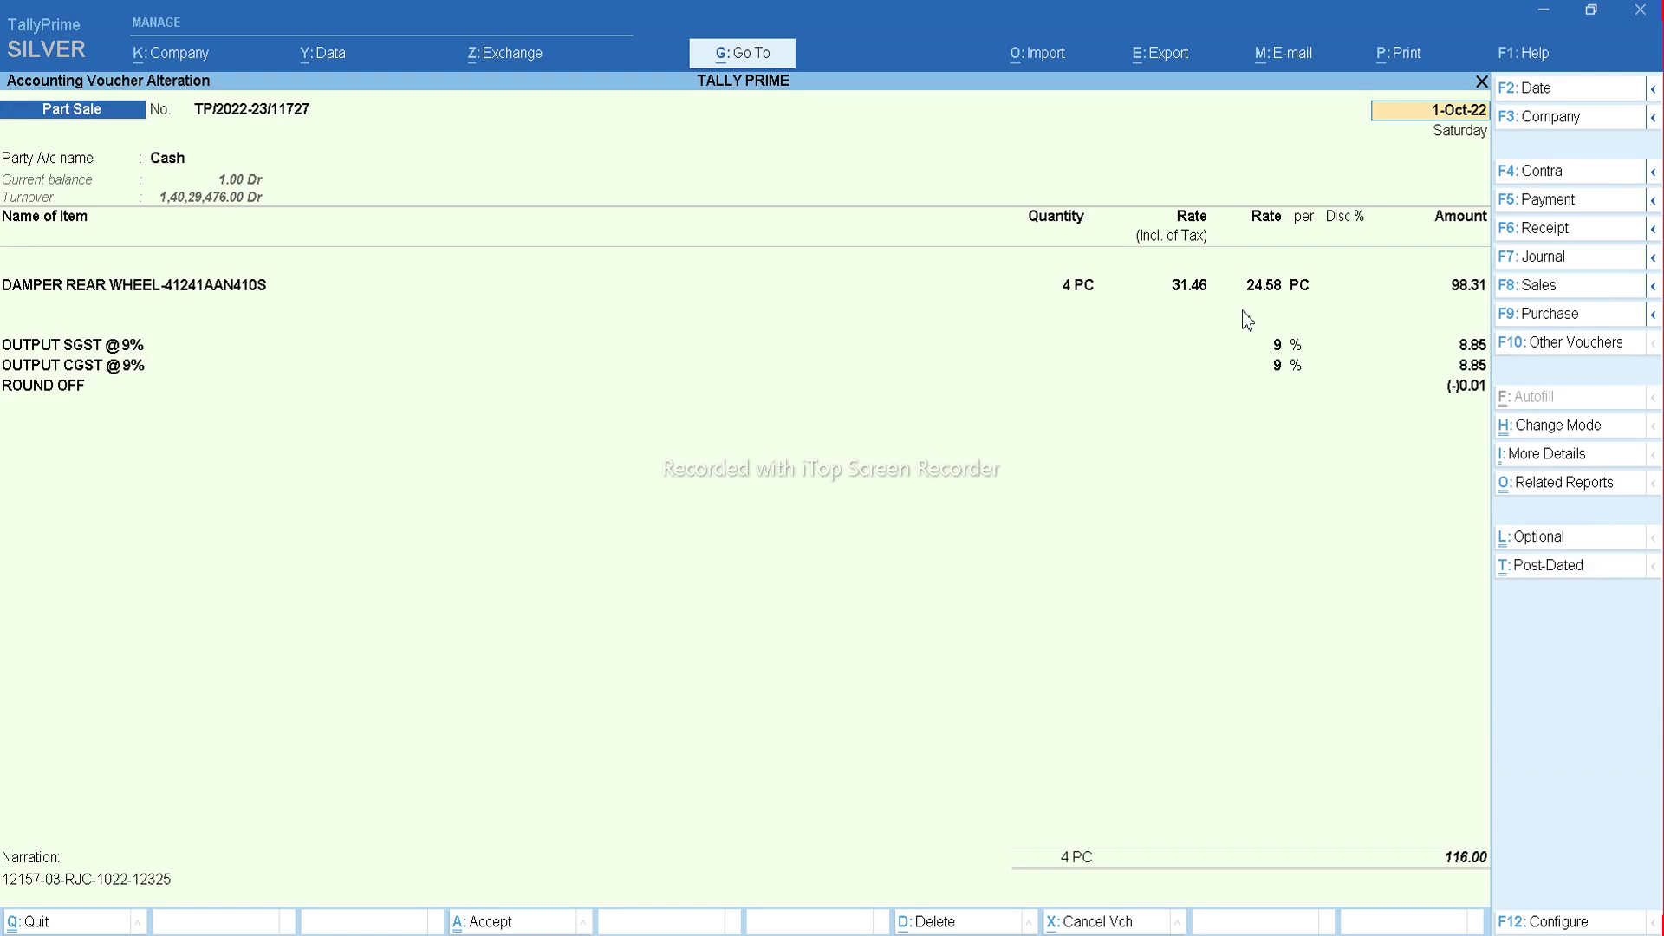
click(122, 299)
key(ctrl)
key(ctrl+Return)
key(Return)
key(Return)
key(Return)
key(Return)
key(Return)
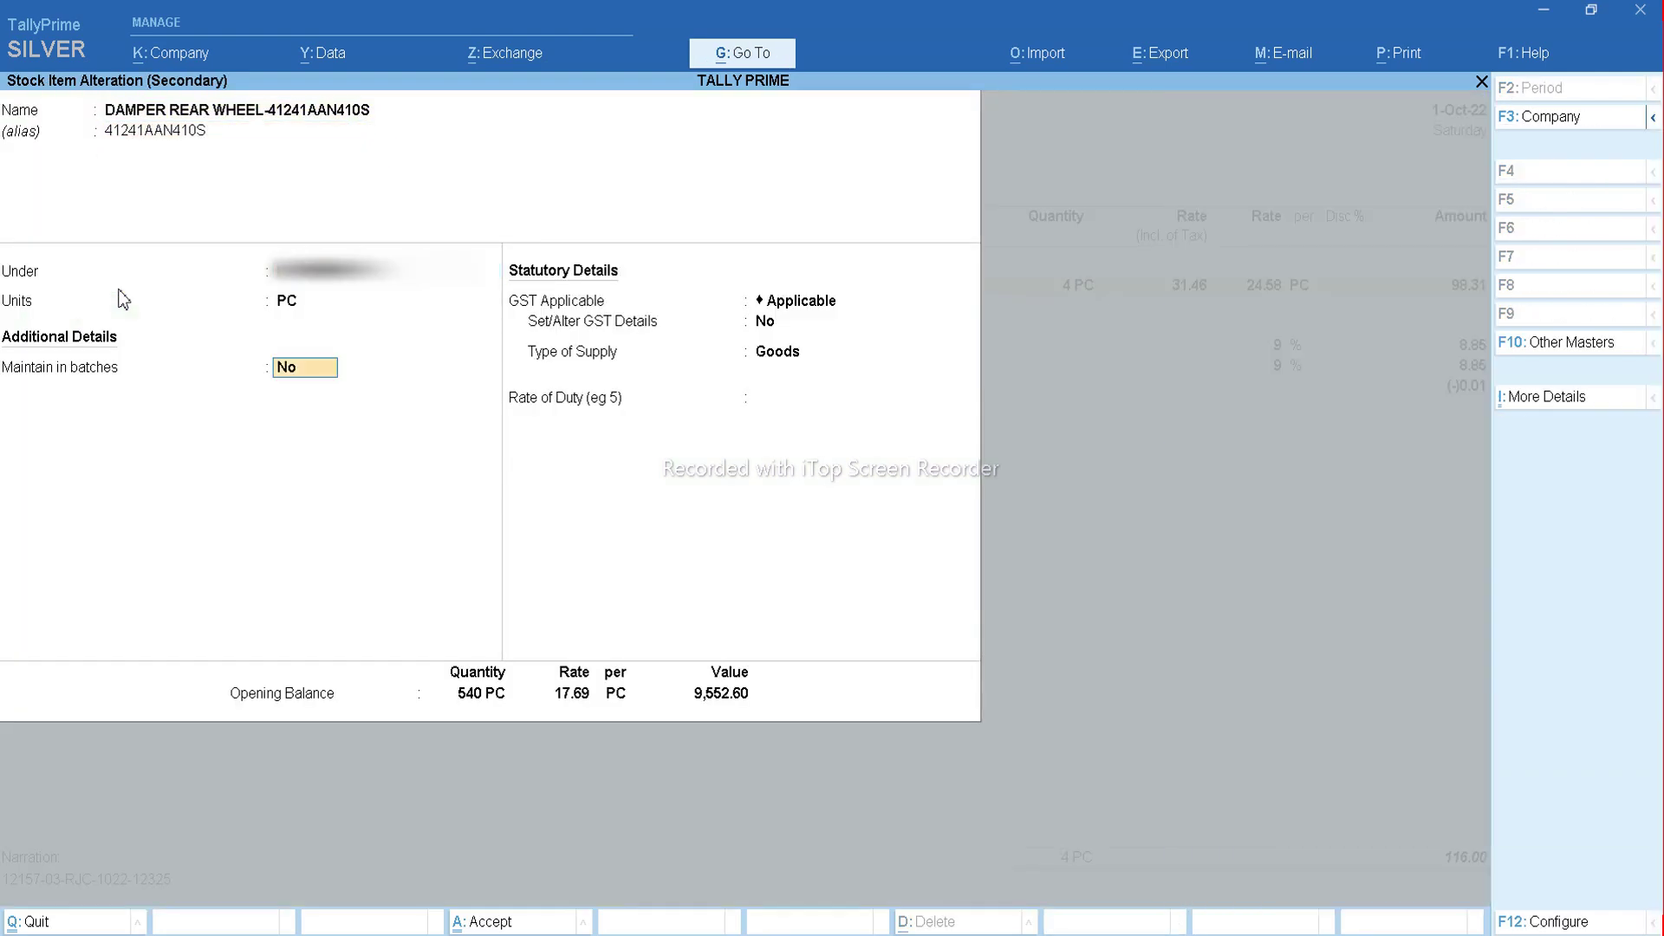
key(y)
key(Return)
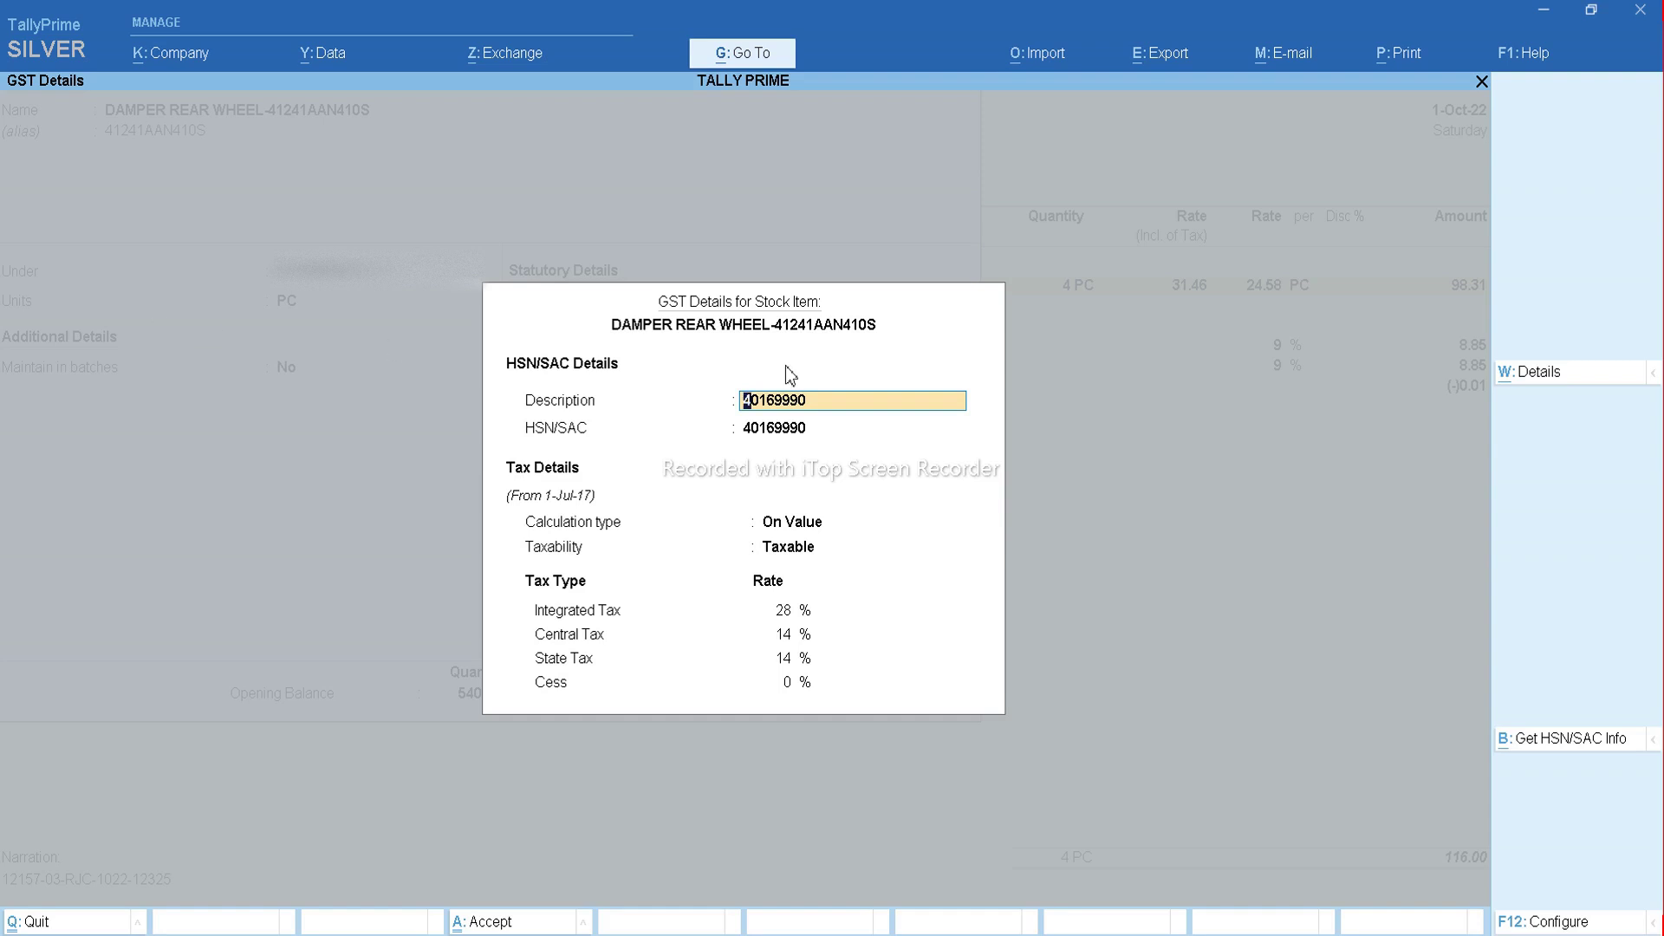
Alter the rates in the item's 1-Jul-17 tax rate history to match the voucher's 9% central and 9% state tax.
click(1542, 376)
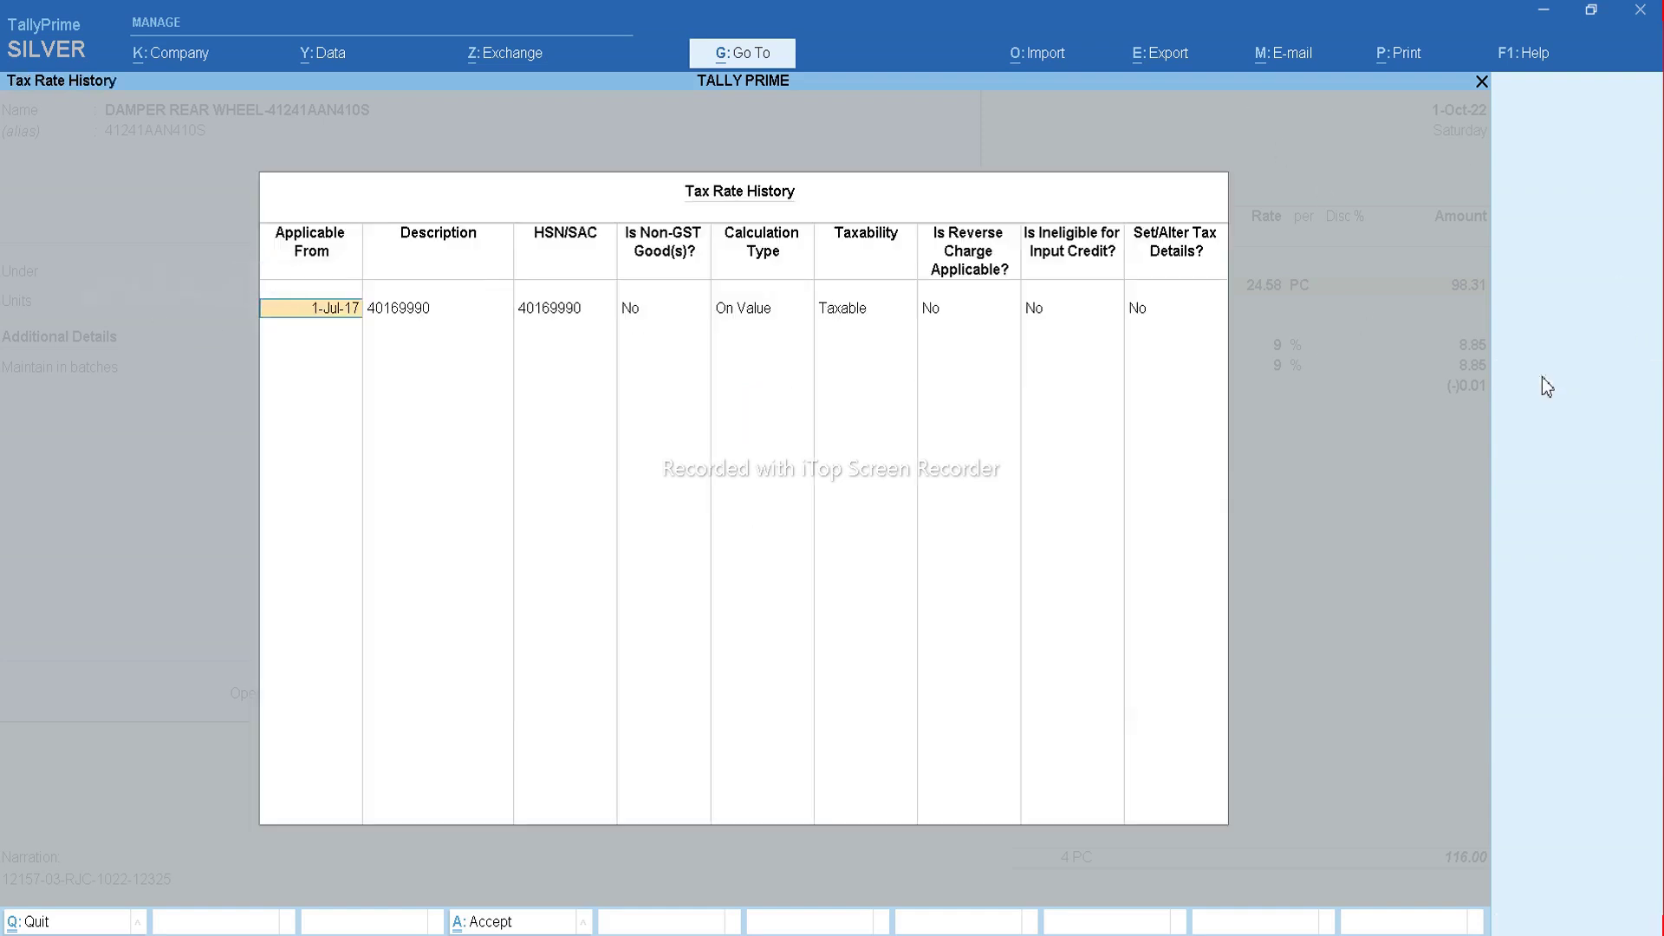
key(Return)
key(Return)
key(Return)
key(Return)
key(Return)
key(Return)
key(Return)
key(Return)
key(Return)
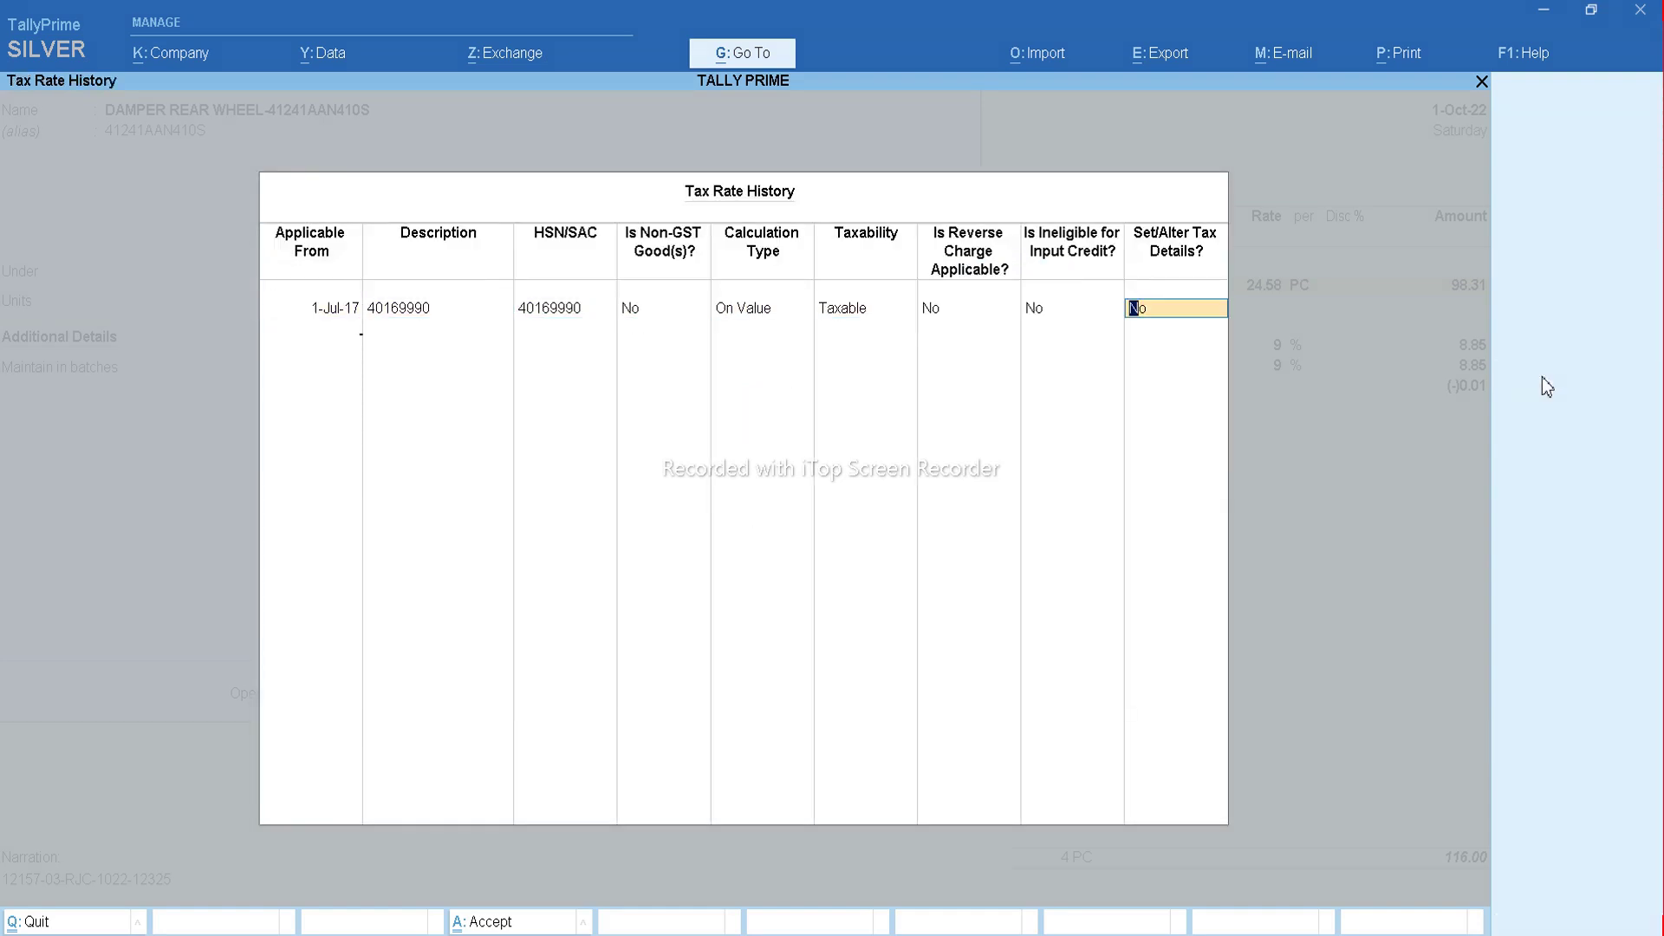
key(BackSpace)
key(y)
key(Return)
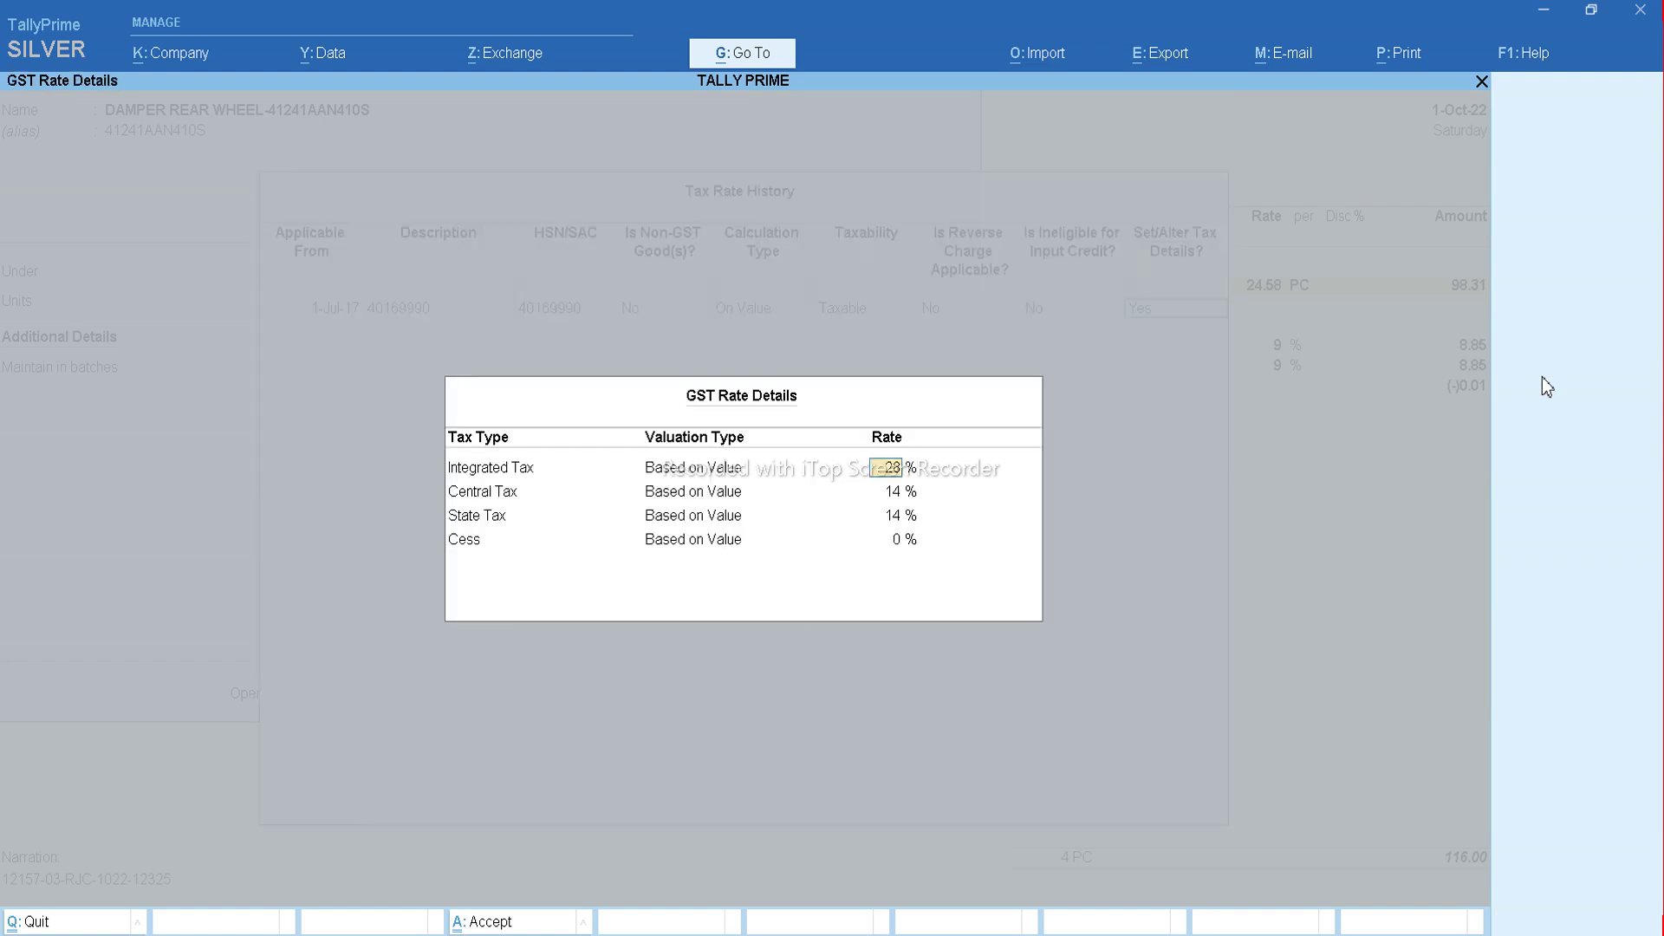
key(Return)
key(Return)
key(Return)
key(Return)
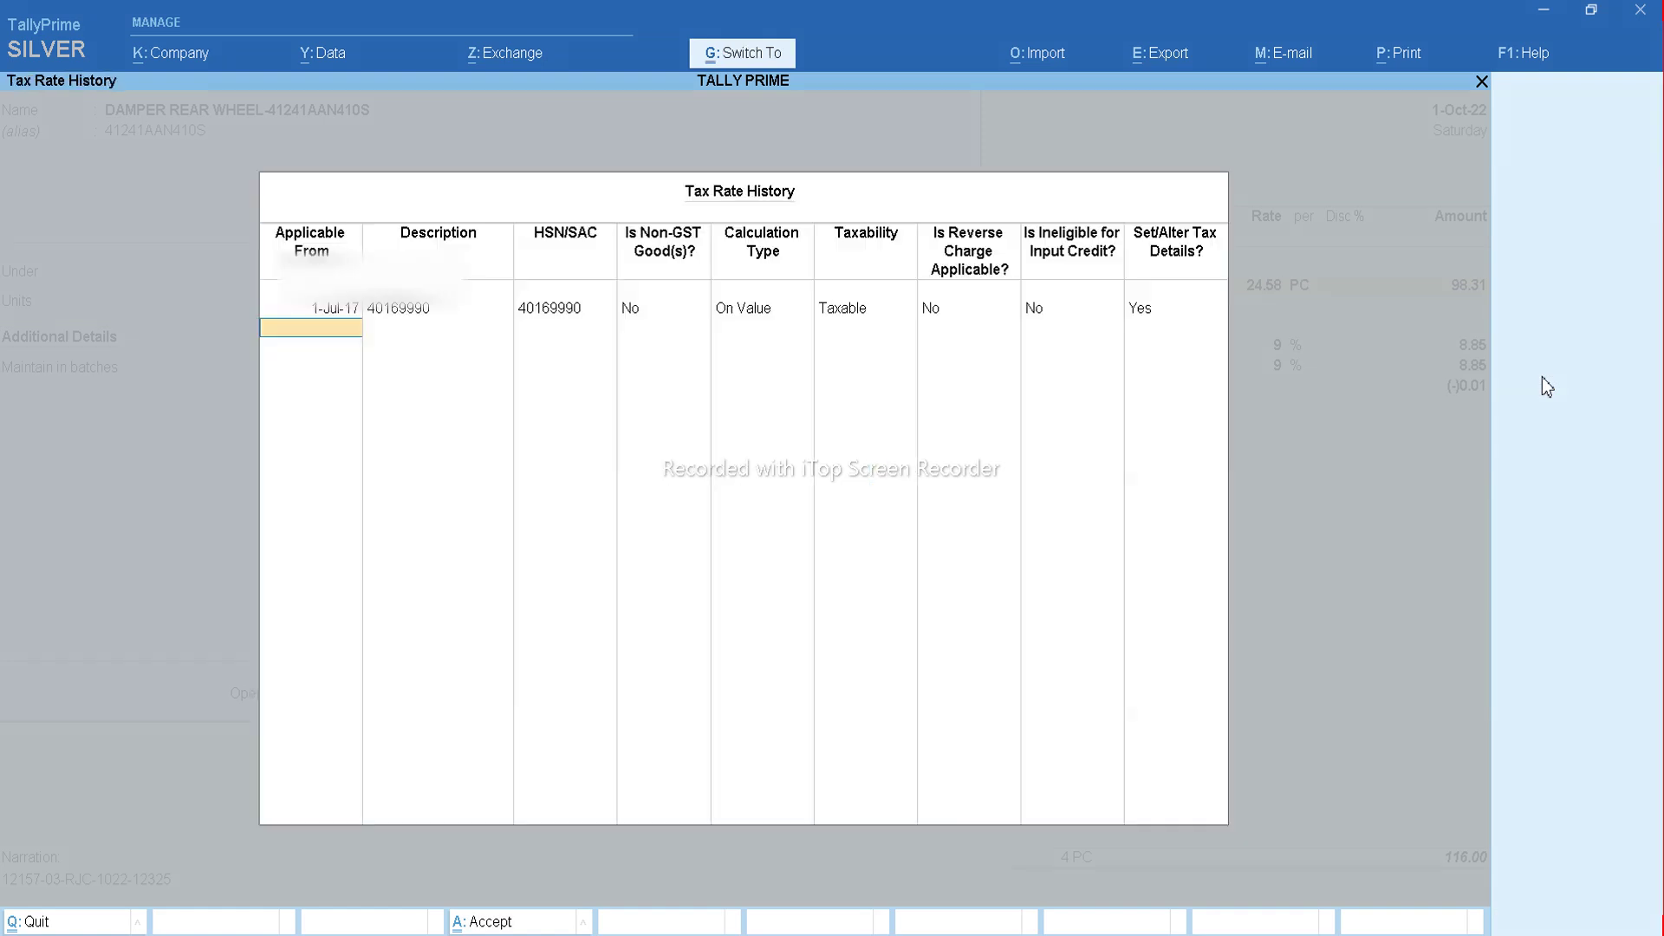
Accept the DAMPER REAR WHEEL item's new GST details and save both the stock item and its voucher.
key(Return)
key(ctrl+a)
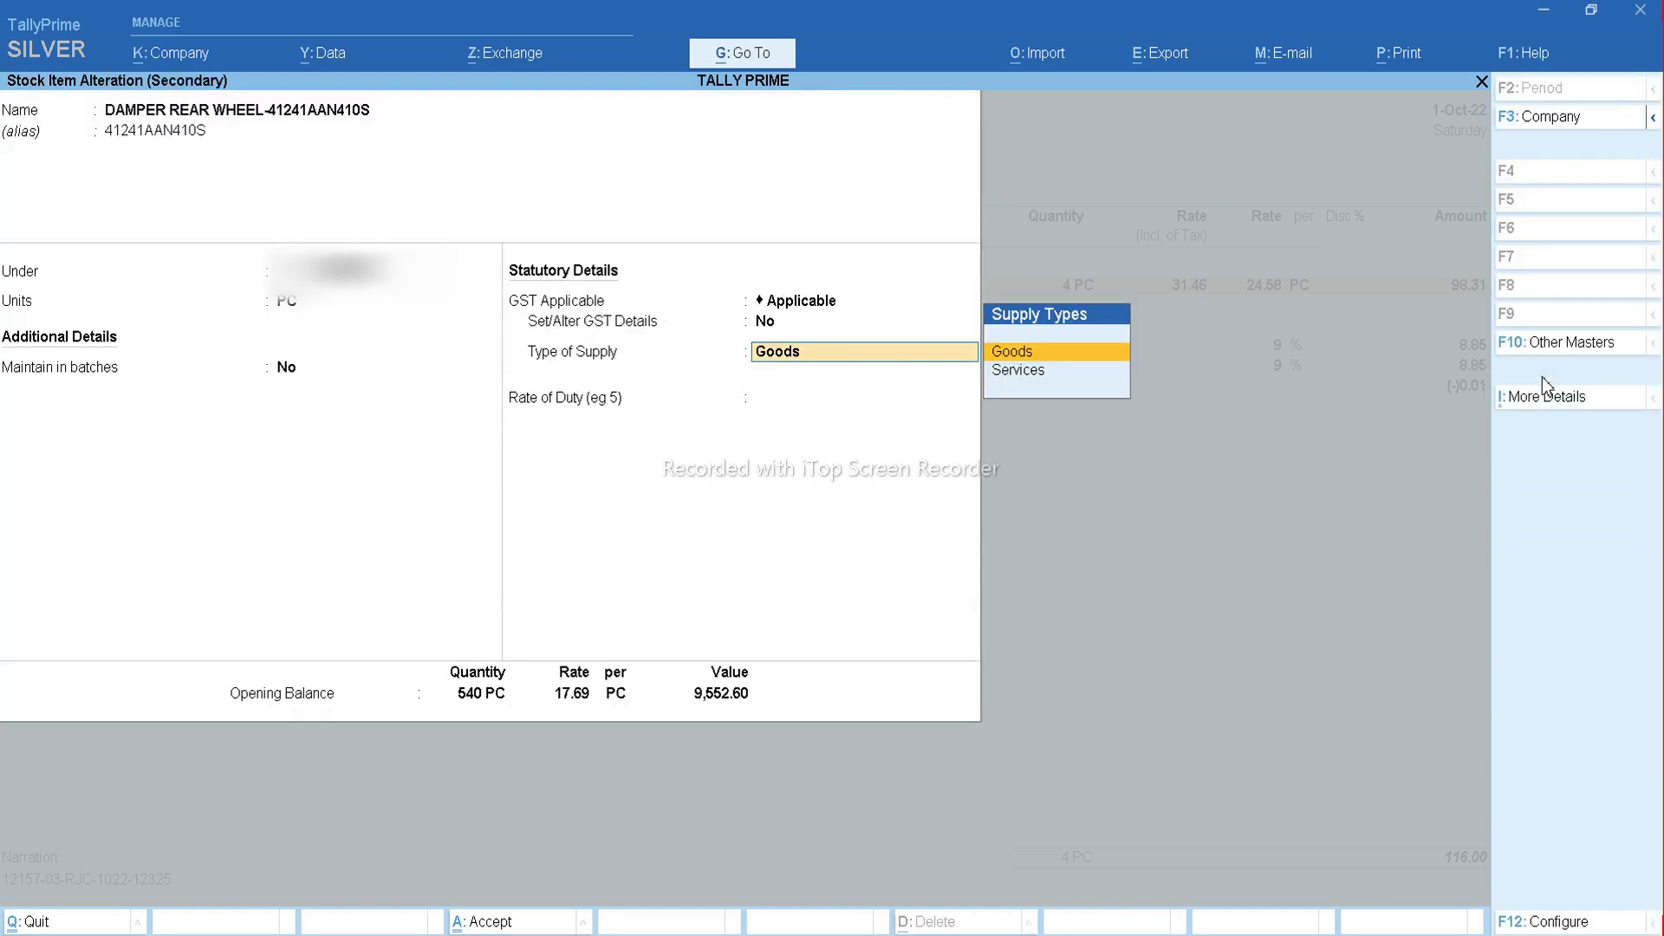
key(ctrl)
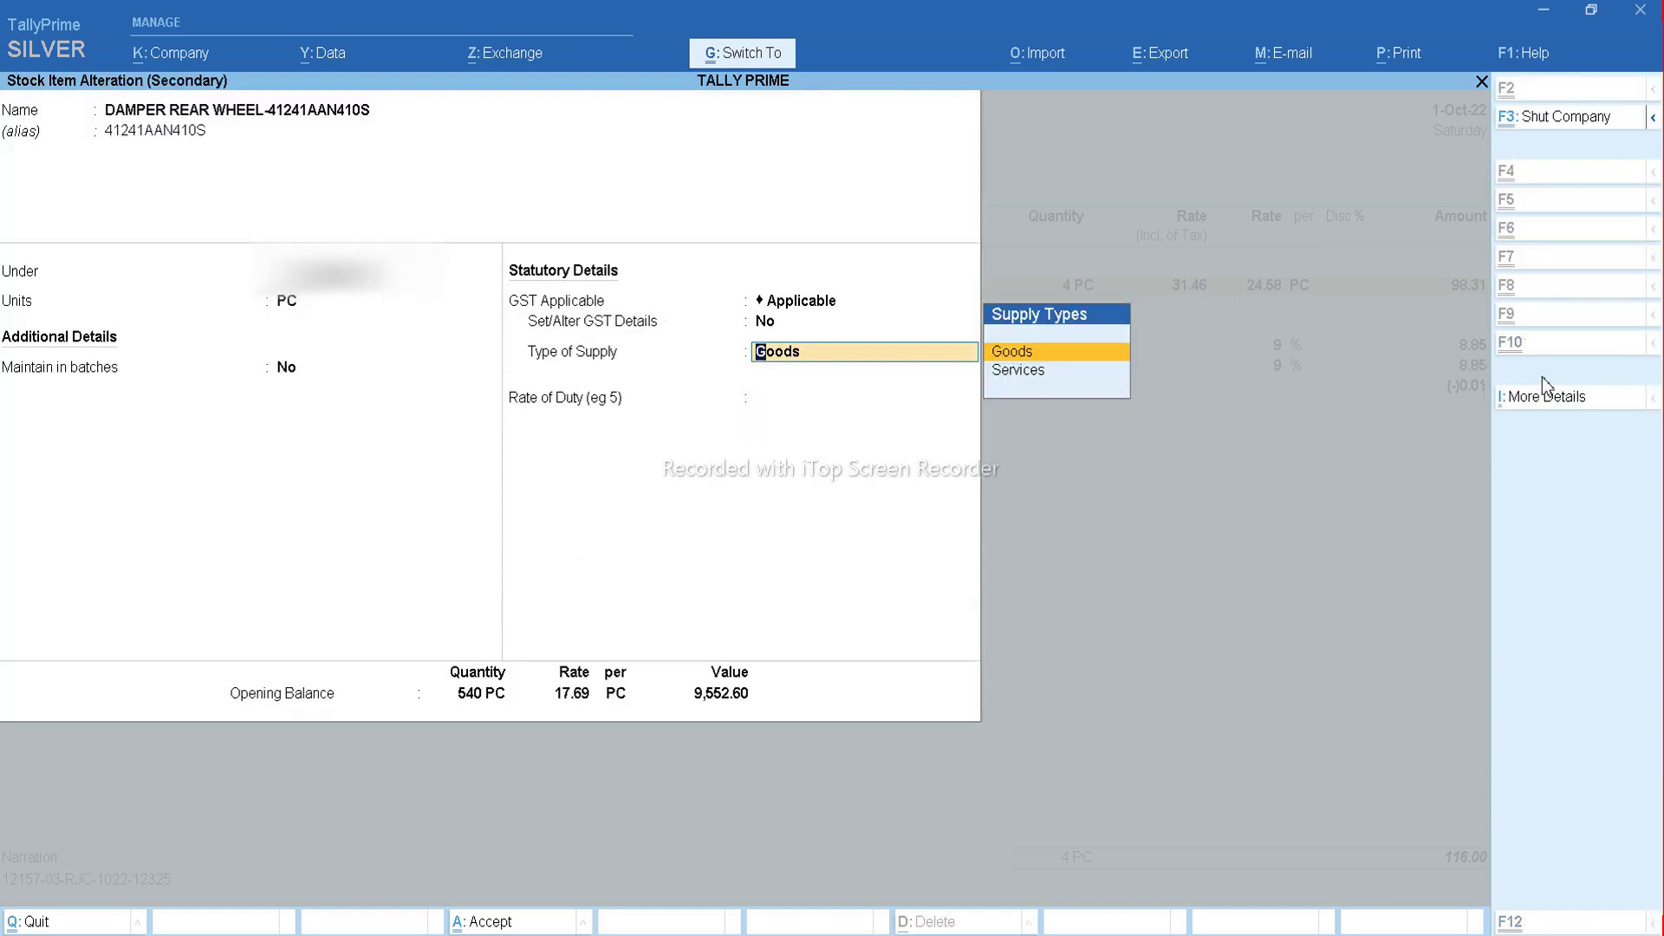
key(ctrl+a)
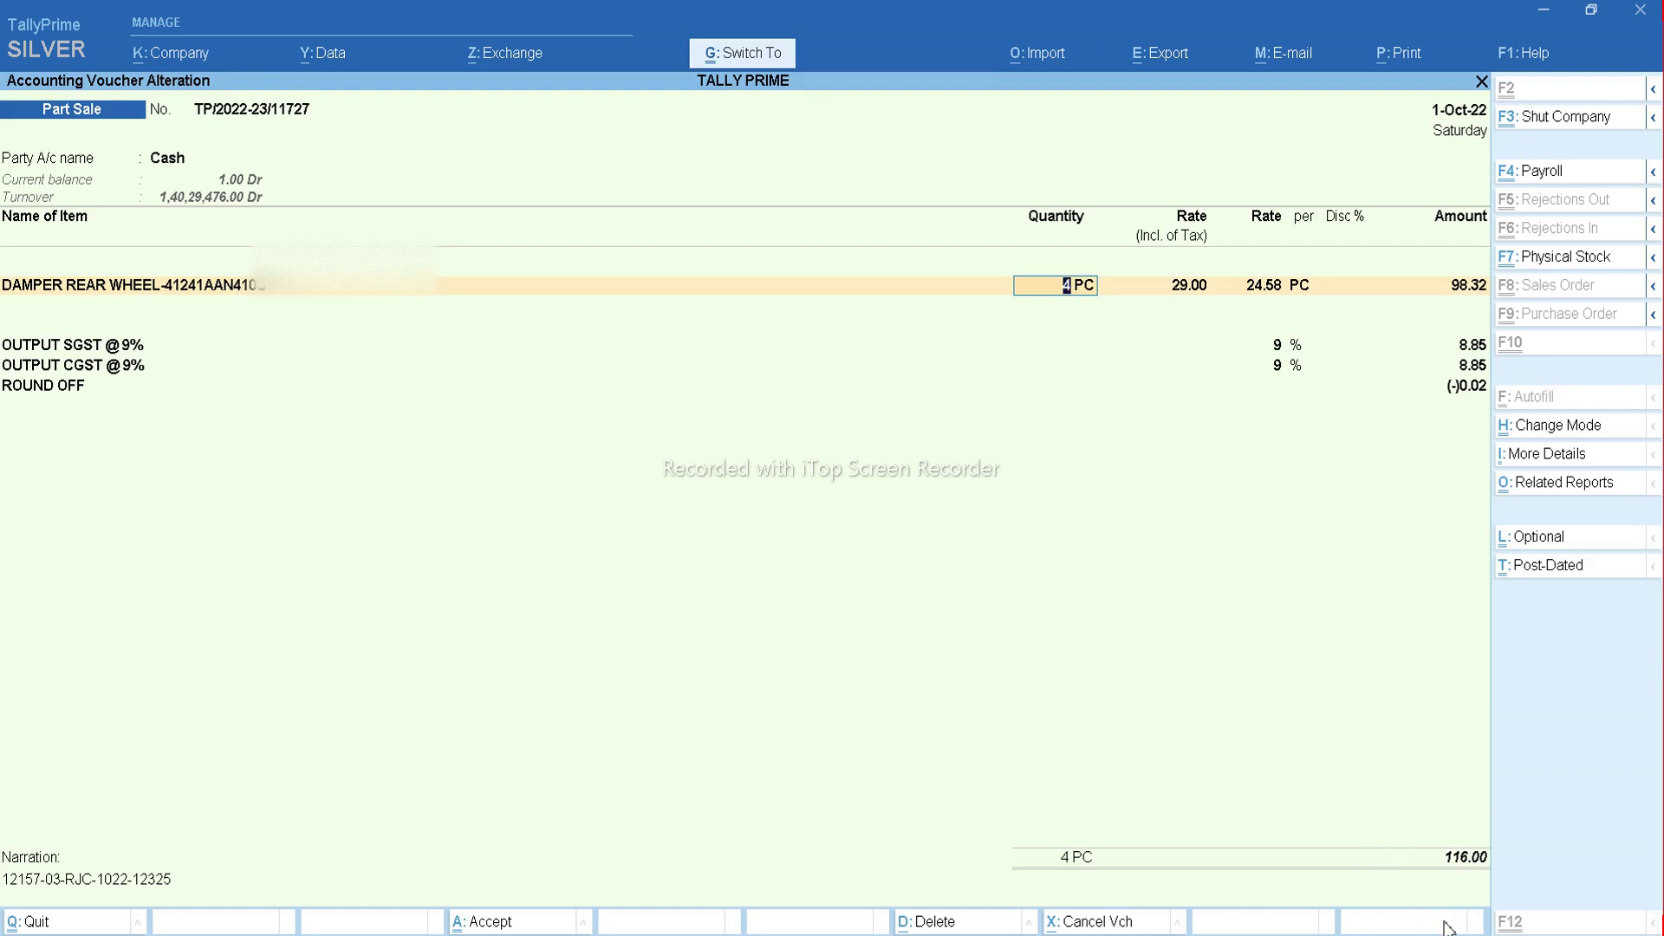
key(ctrl+a)
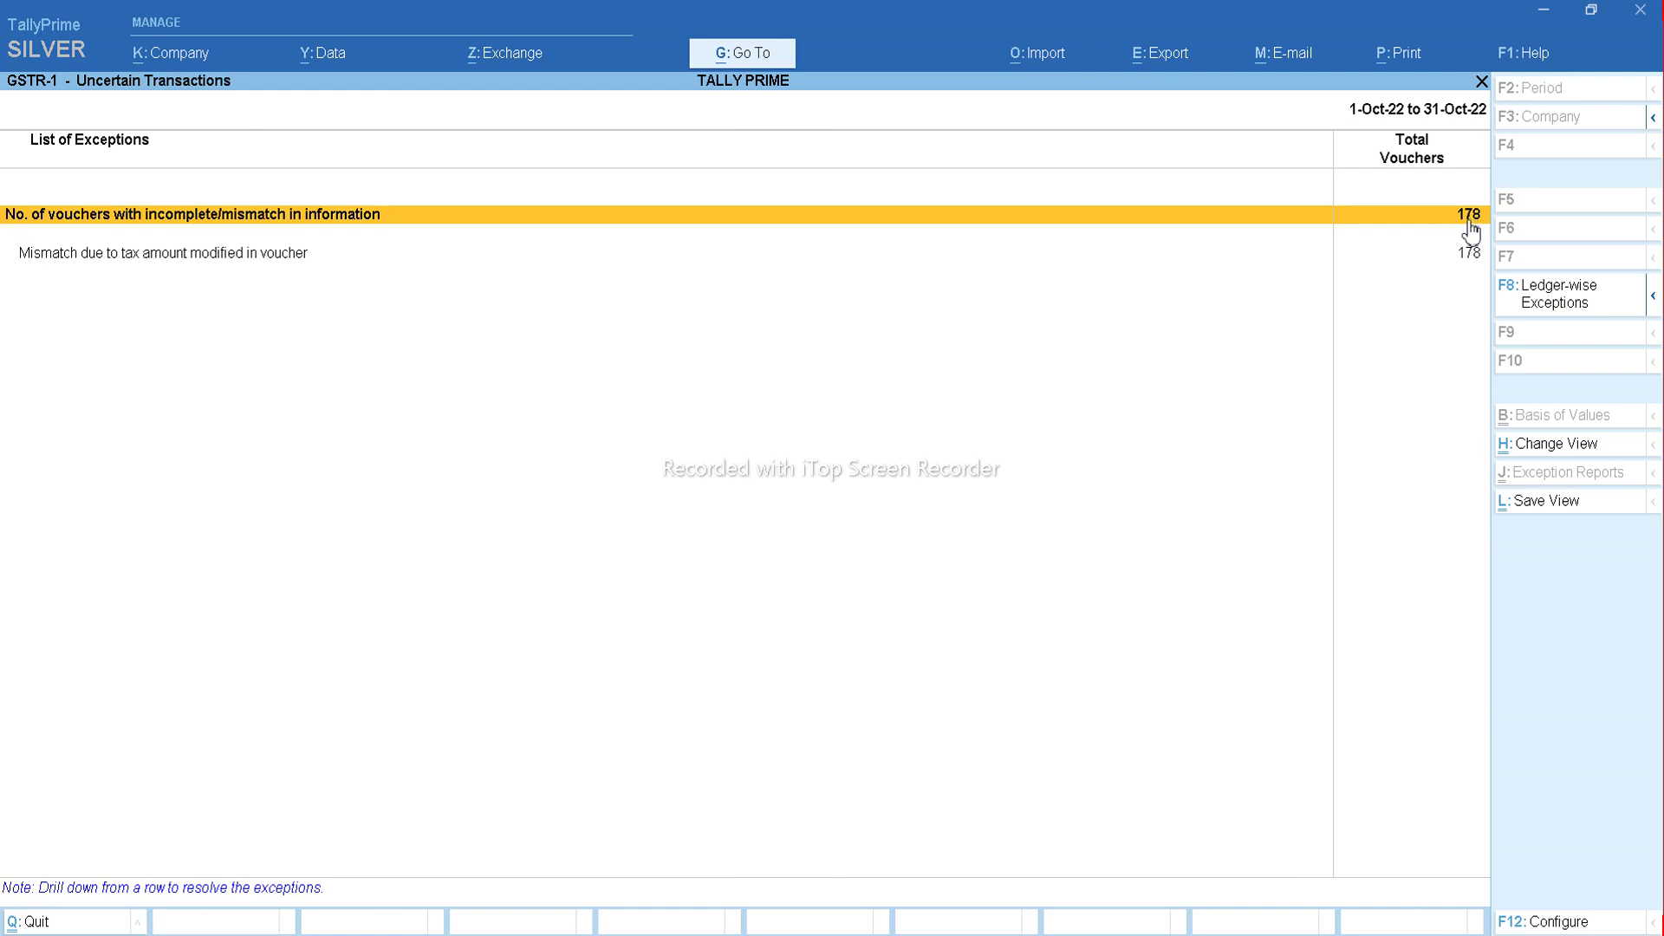
Reopen the list of mismatched vouchers, examine the tax mismatch details of the 5-Oct-22 voucher for 981.00, and leave without saving.
click(1470, 221)
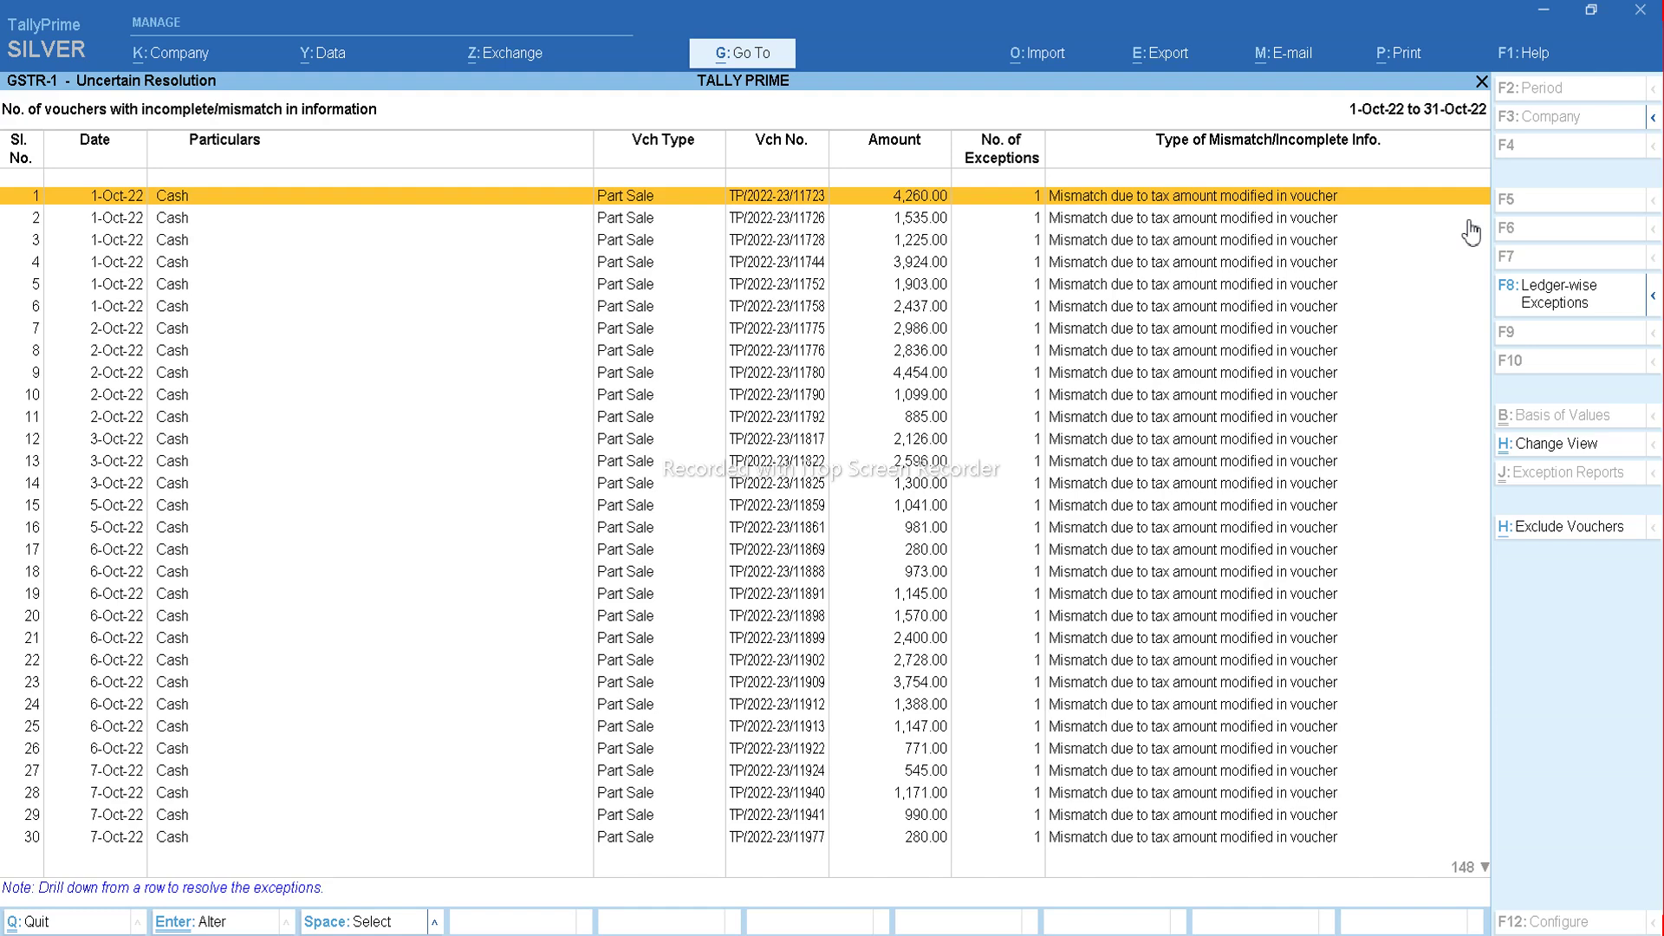
key(Down)
key(Down)
key(Down)
key(Down)
key(Down)
key(Down)
key(Down)
key(Down)
key(Down)
key(Down)
key(Down)
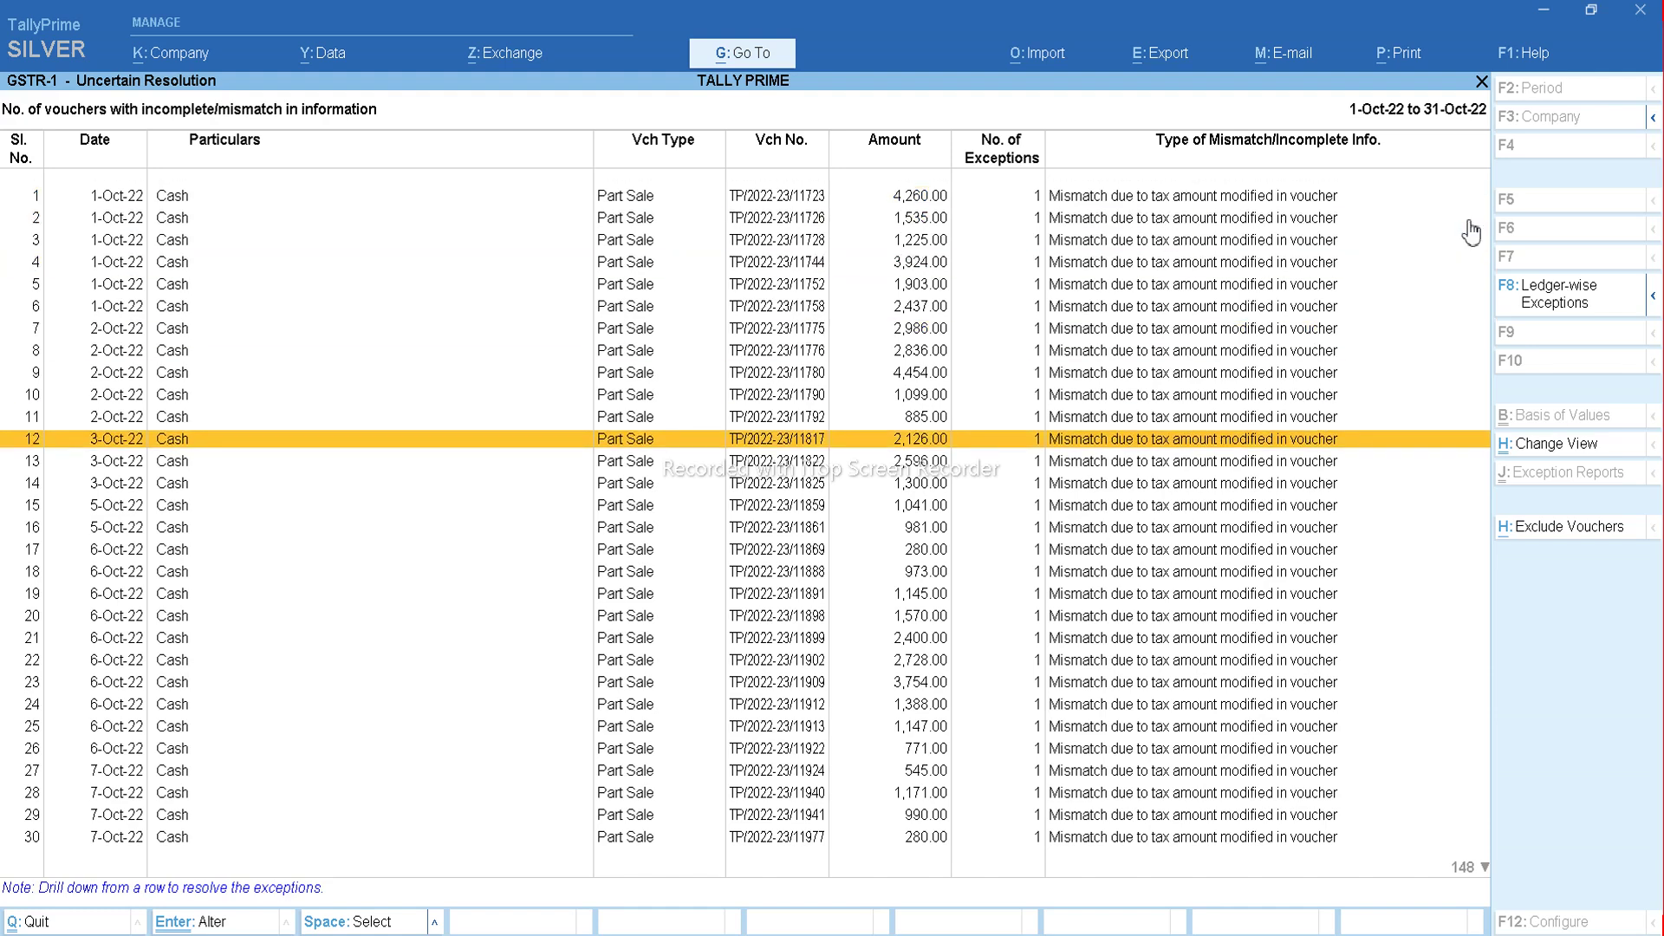
key(Down)
key(Down)
key(Down)
key(Down)
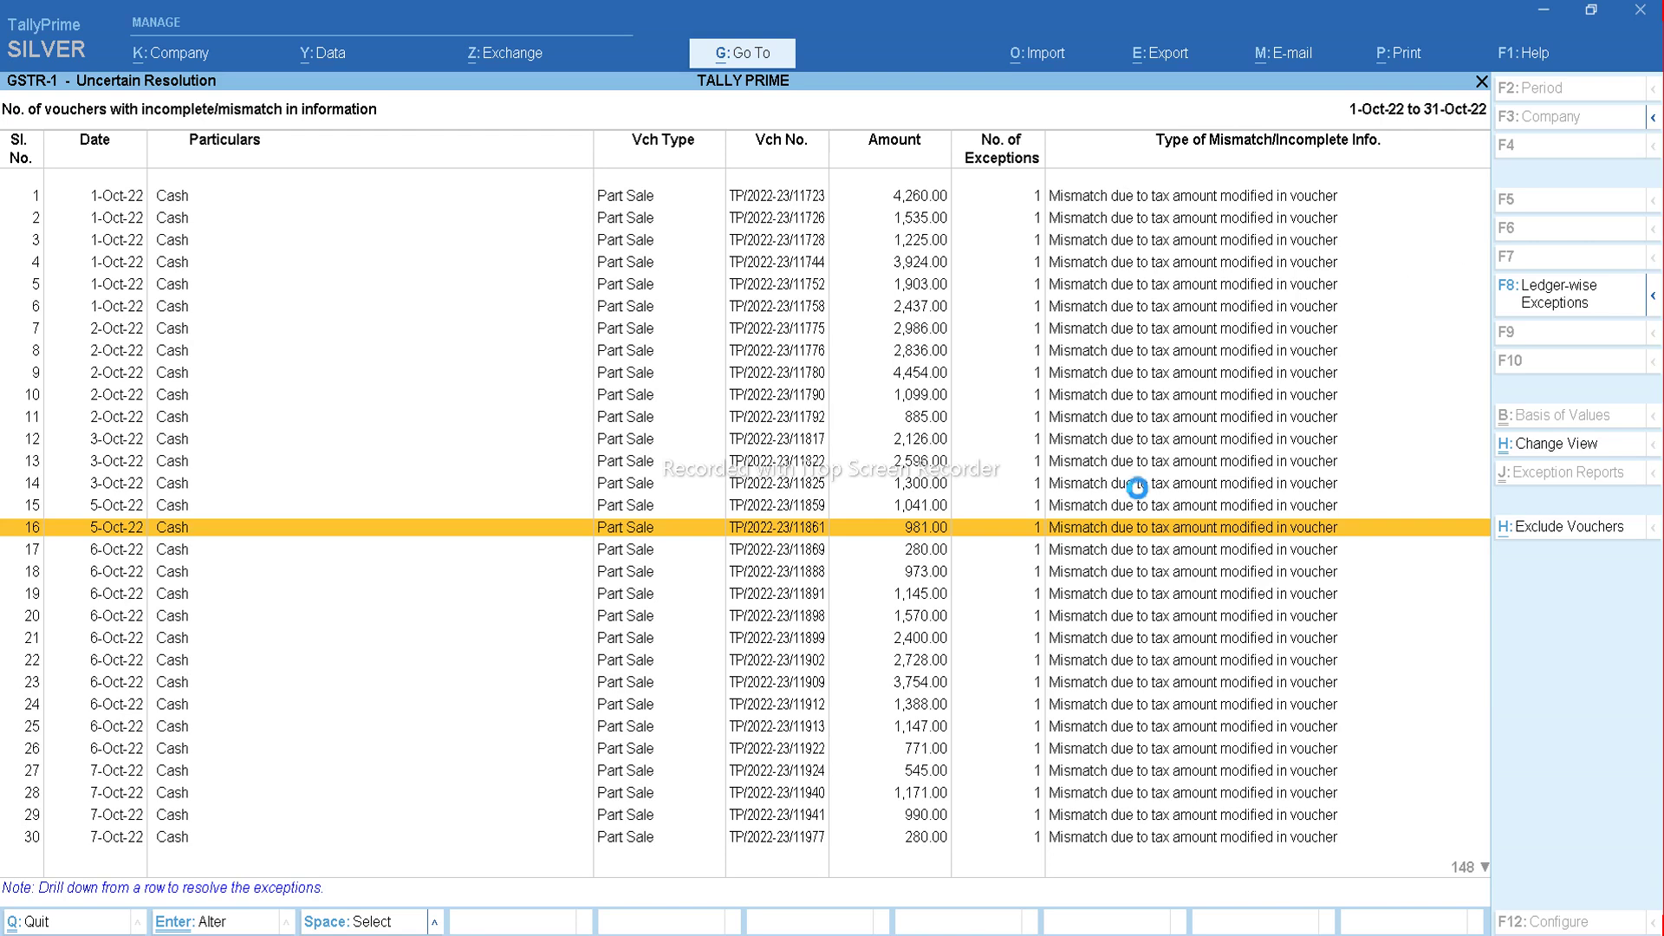
click(1052, 529)
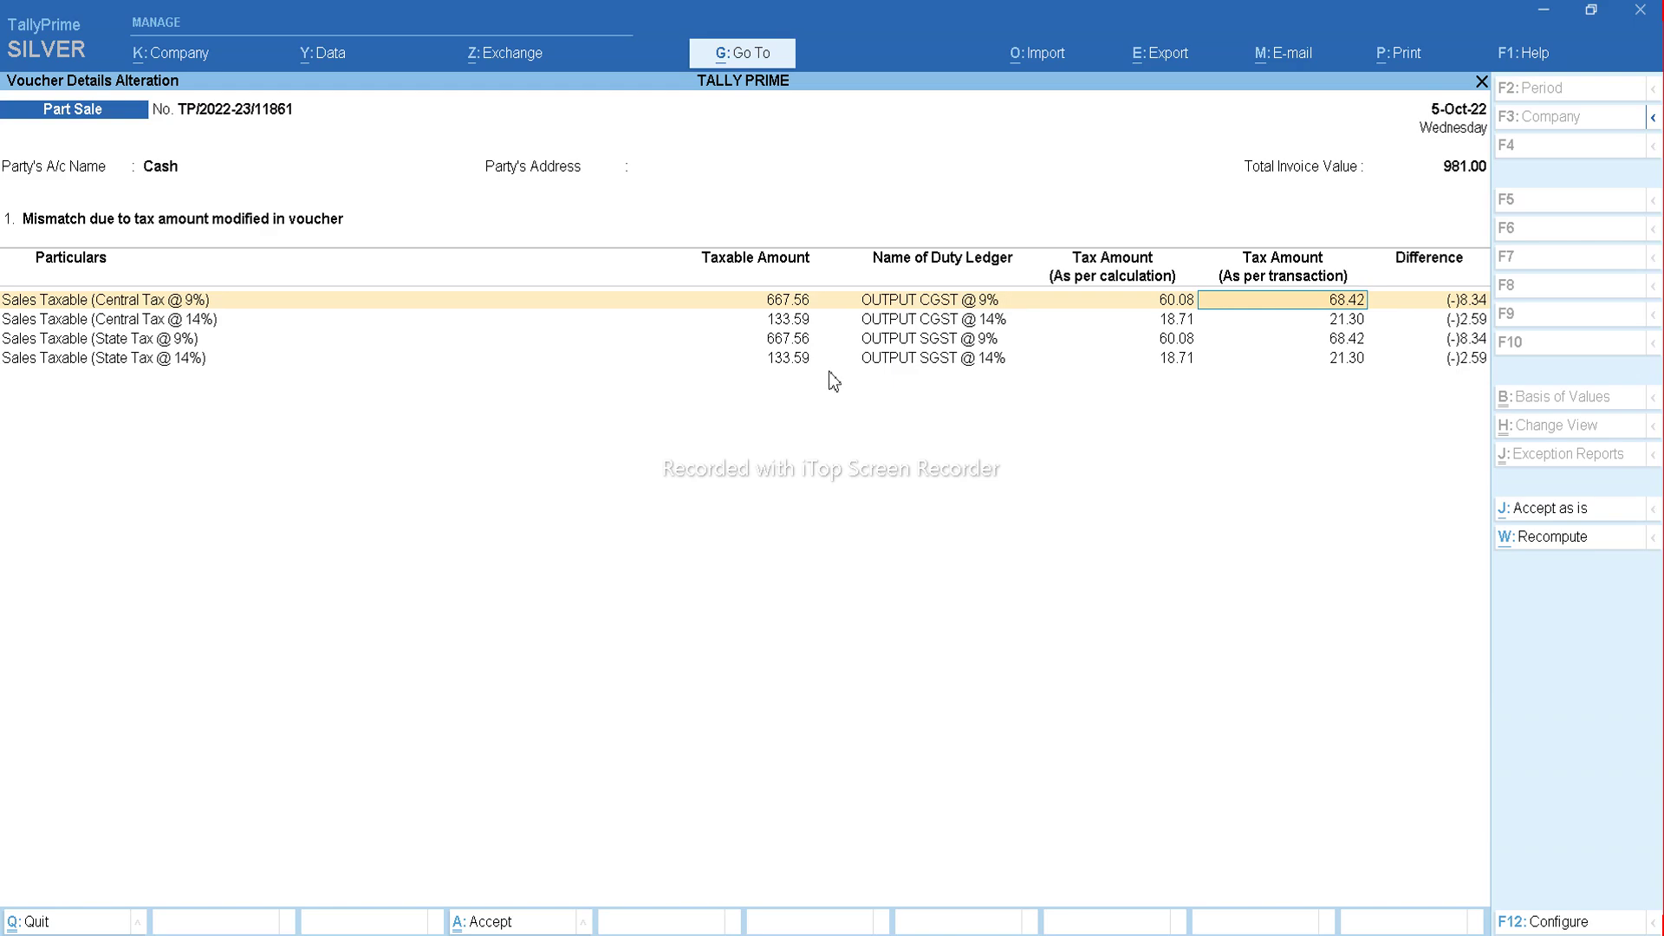
key(BackSpace)
key(Escape)
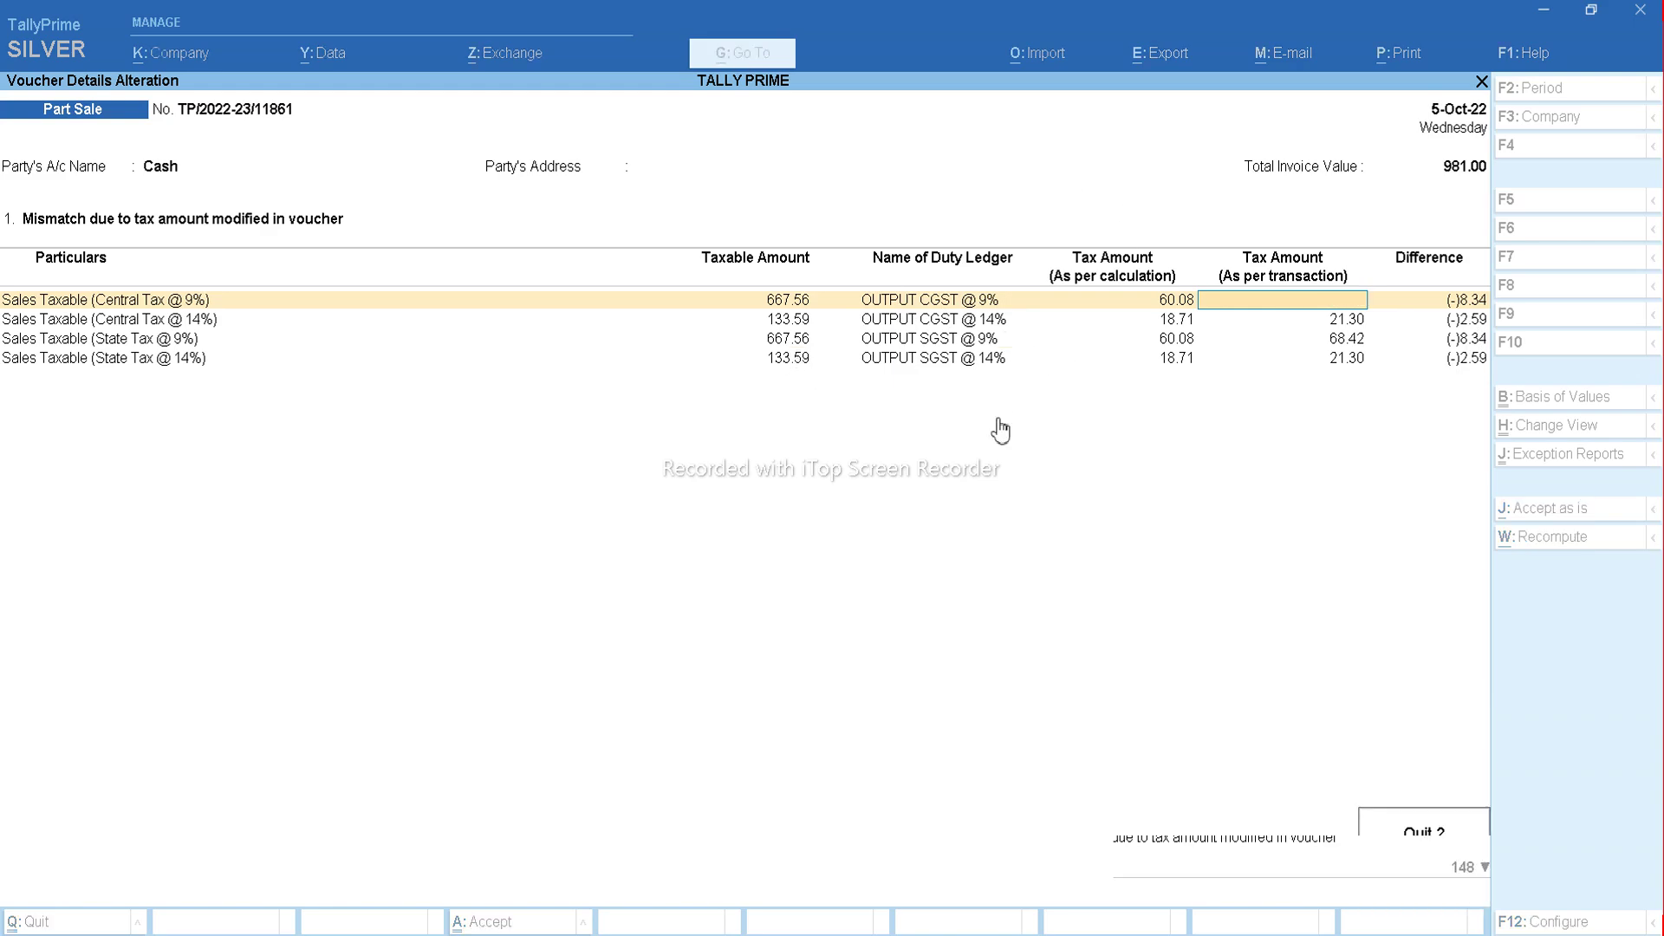
key(y)
Examine the tax mismatch details of the first 6-Oct-22 voucher, for 280.00, and leave them without saving.
key(Down)
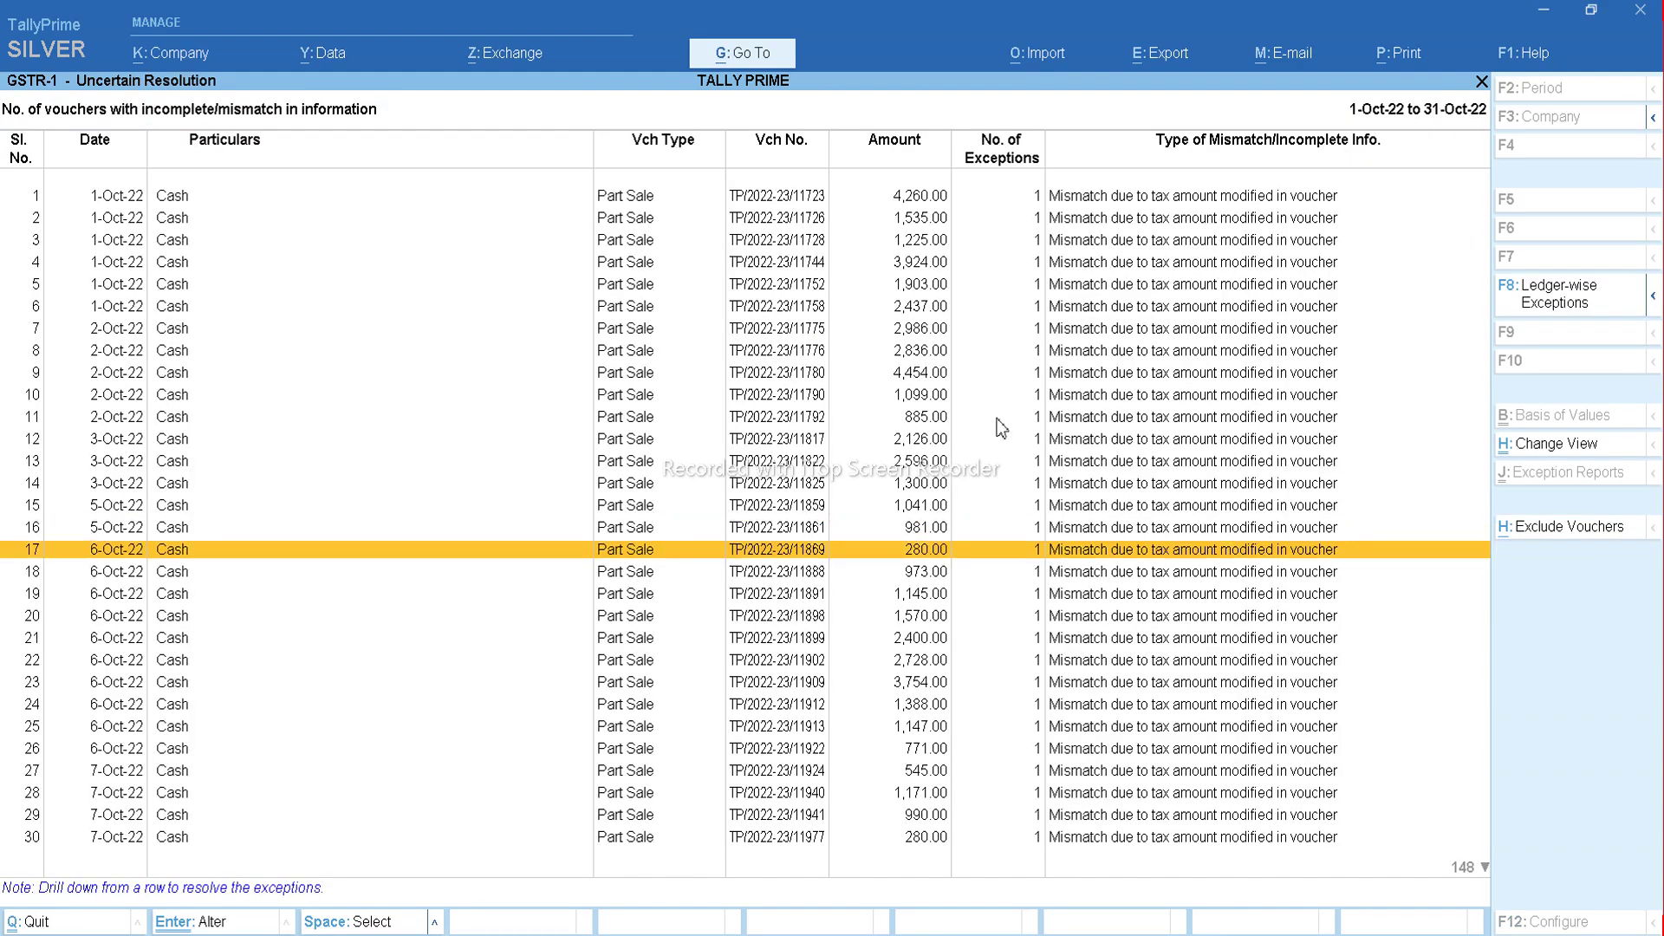
key(Return)
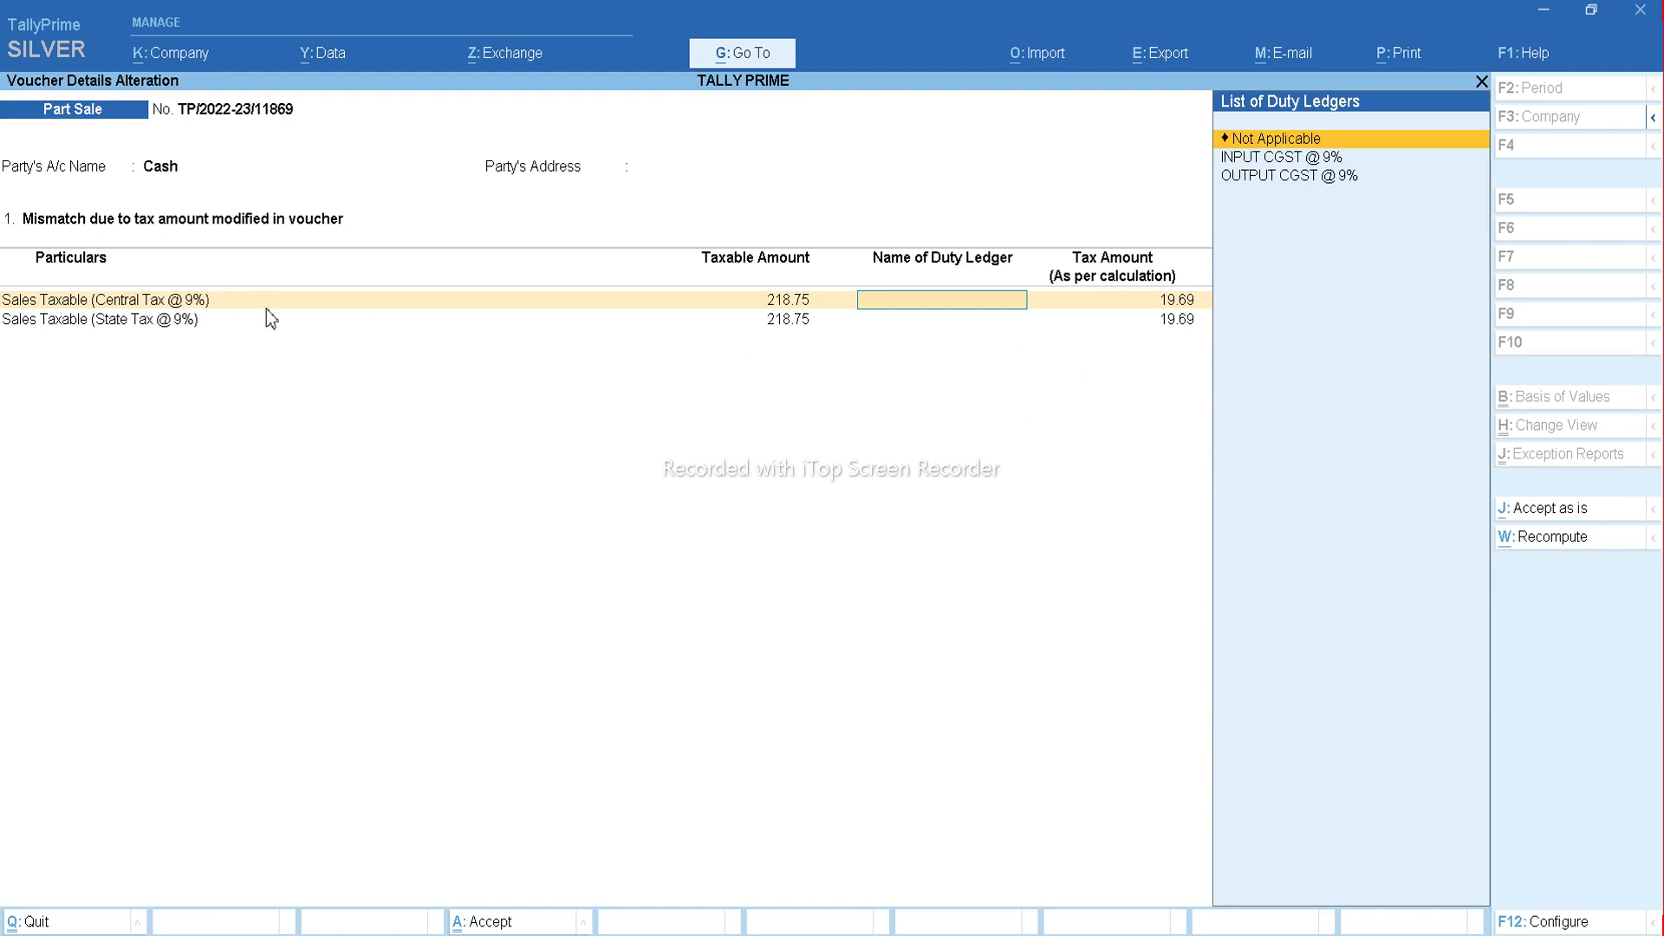
key(Escape)
key(y)
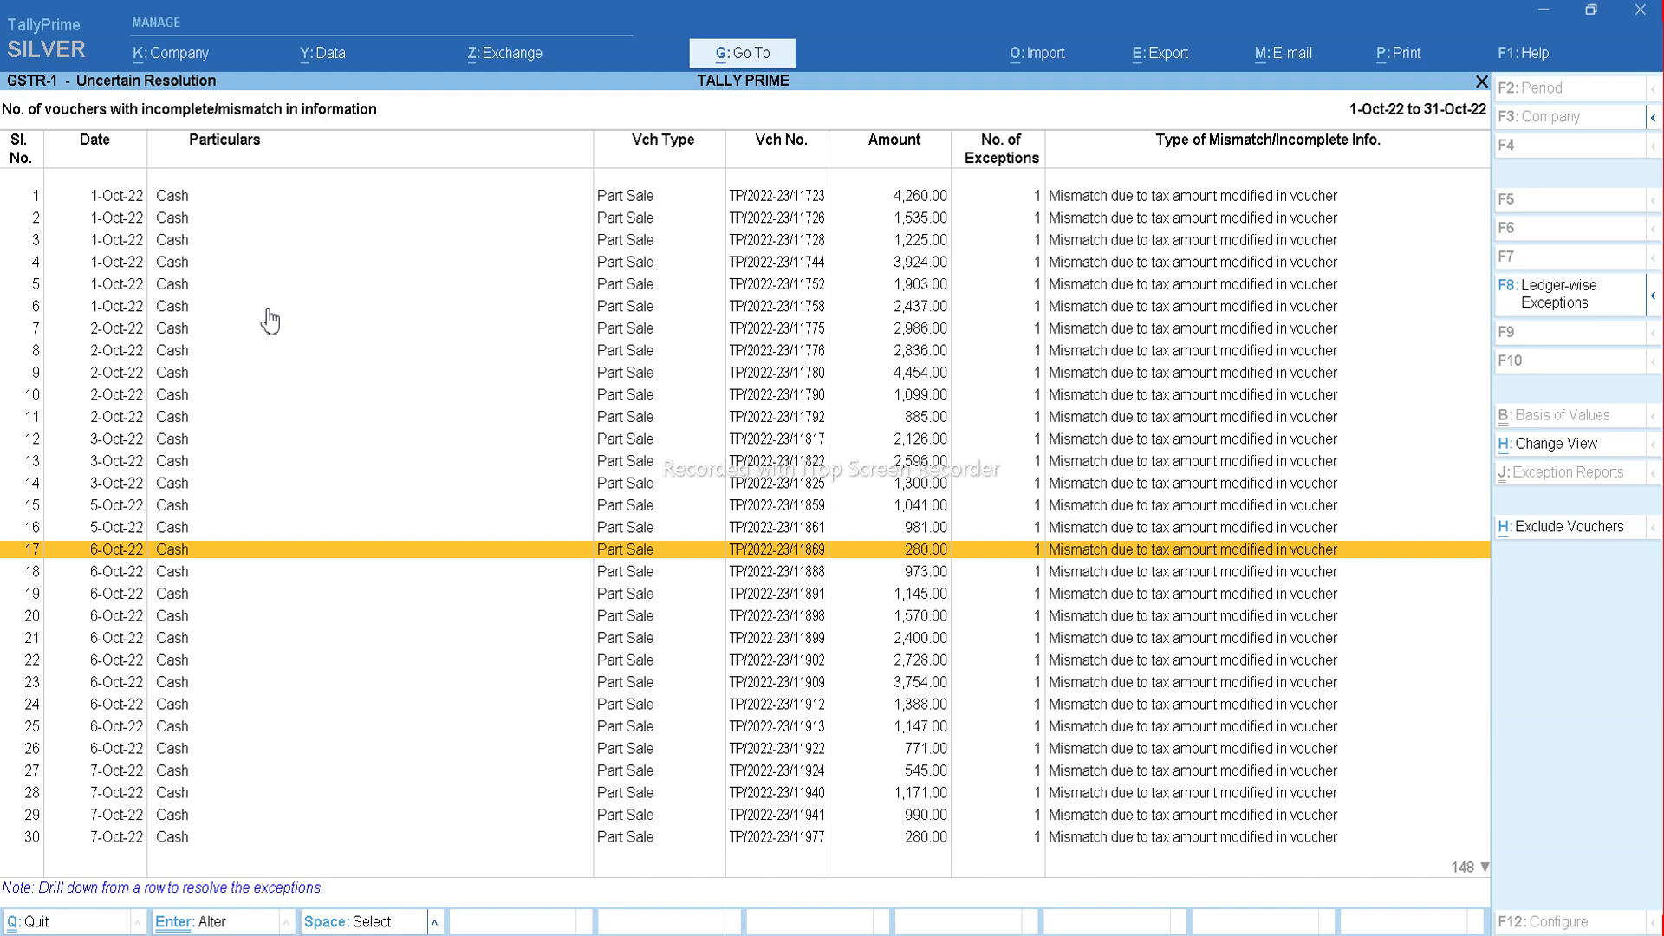
Open the 6-Oct-22 voucher for 280.00 and bring up the GST details of its SHOE COMP BRAKE-45125AAHF0099S stock item.
key(Return)
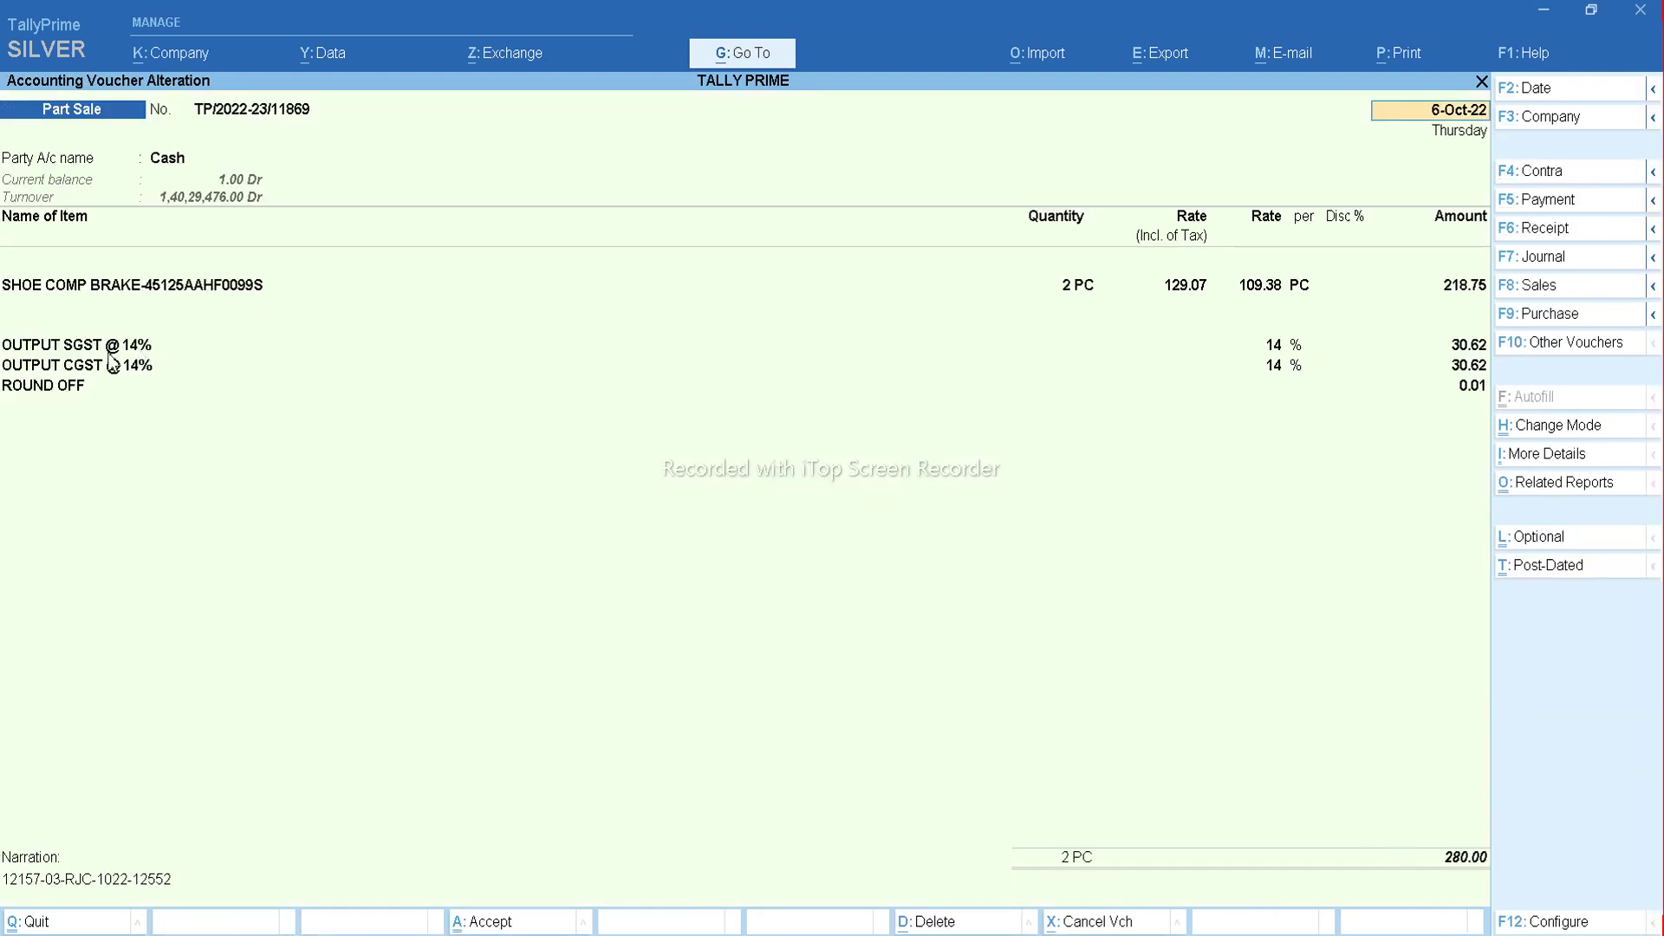
click(252, 286)
key(ctrl+Return)
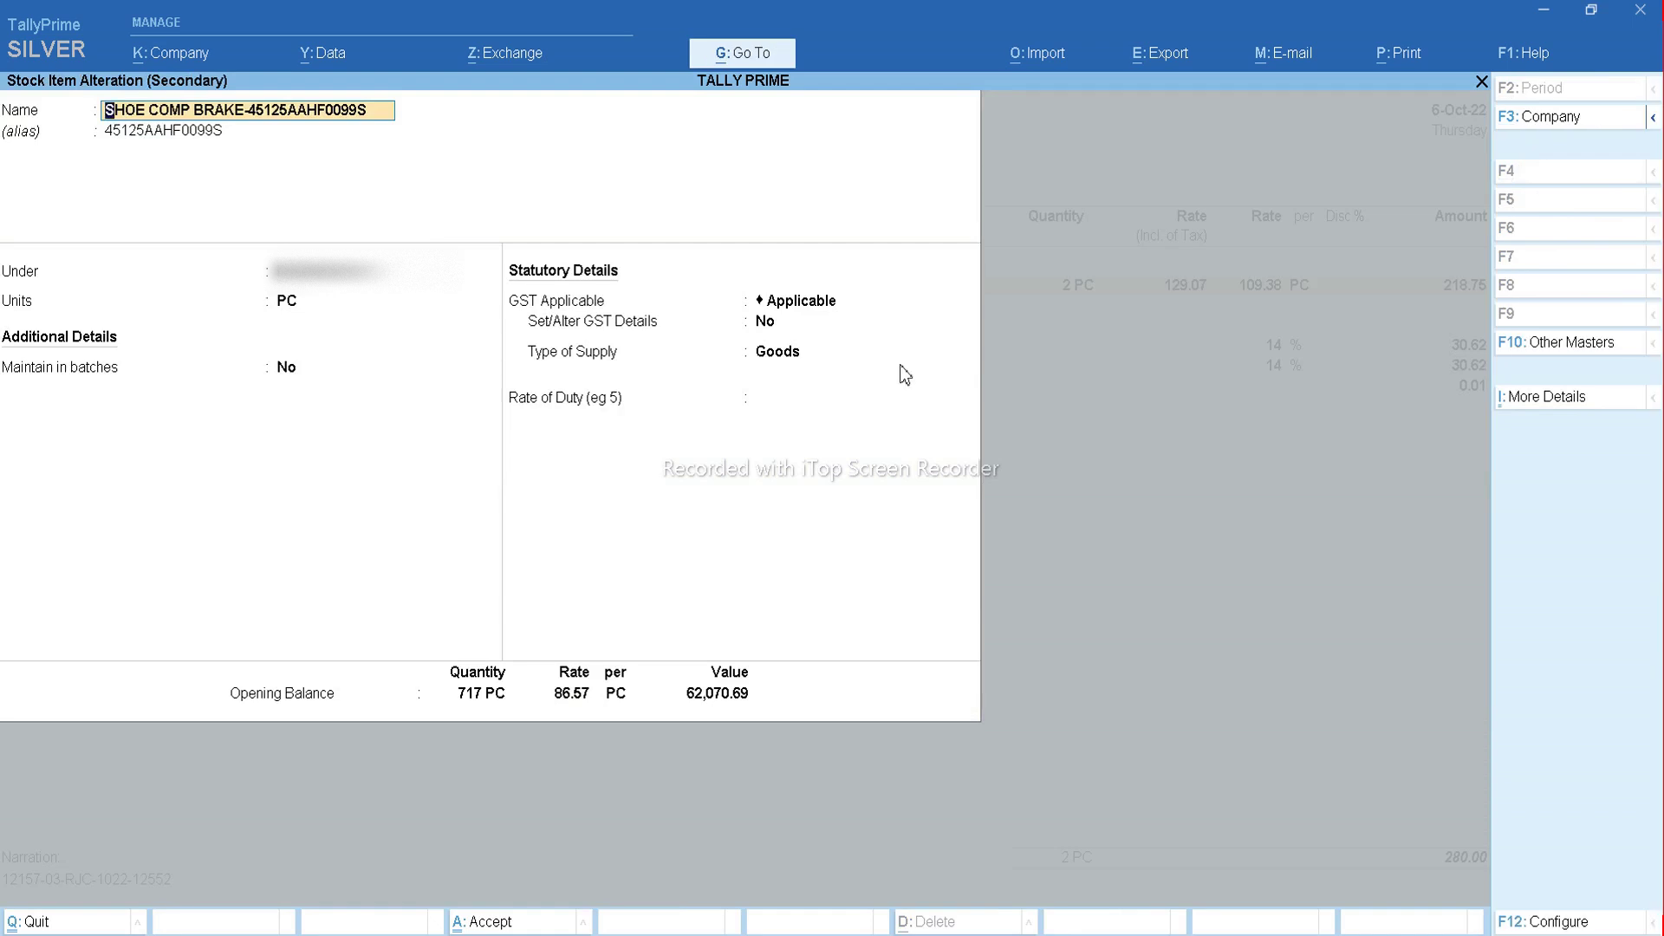
click(768, 328)
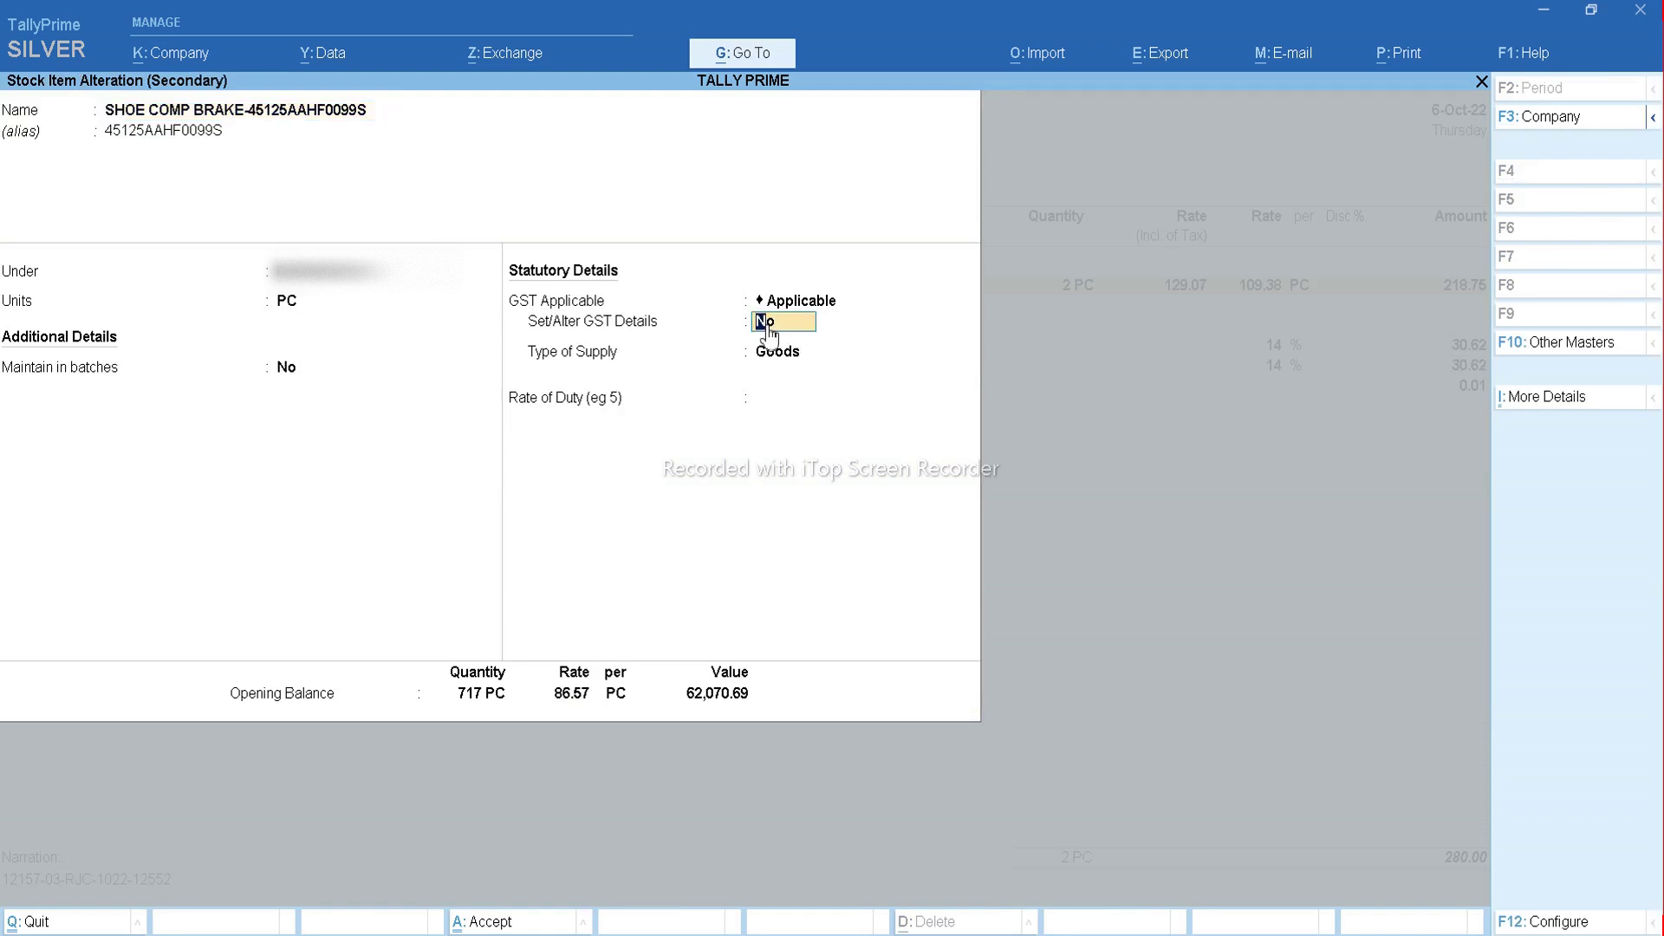
click(767, 326)
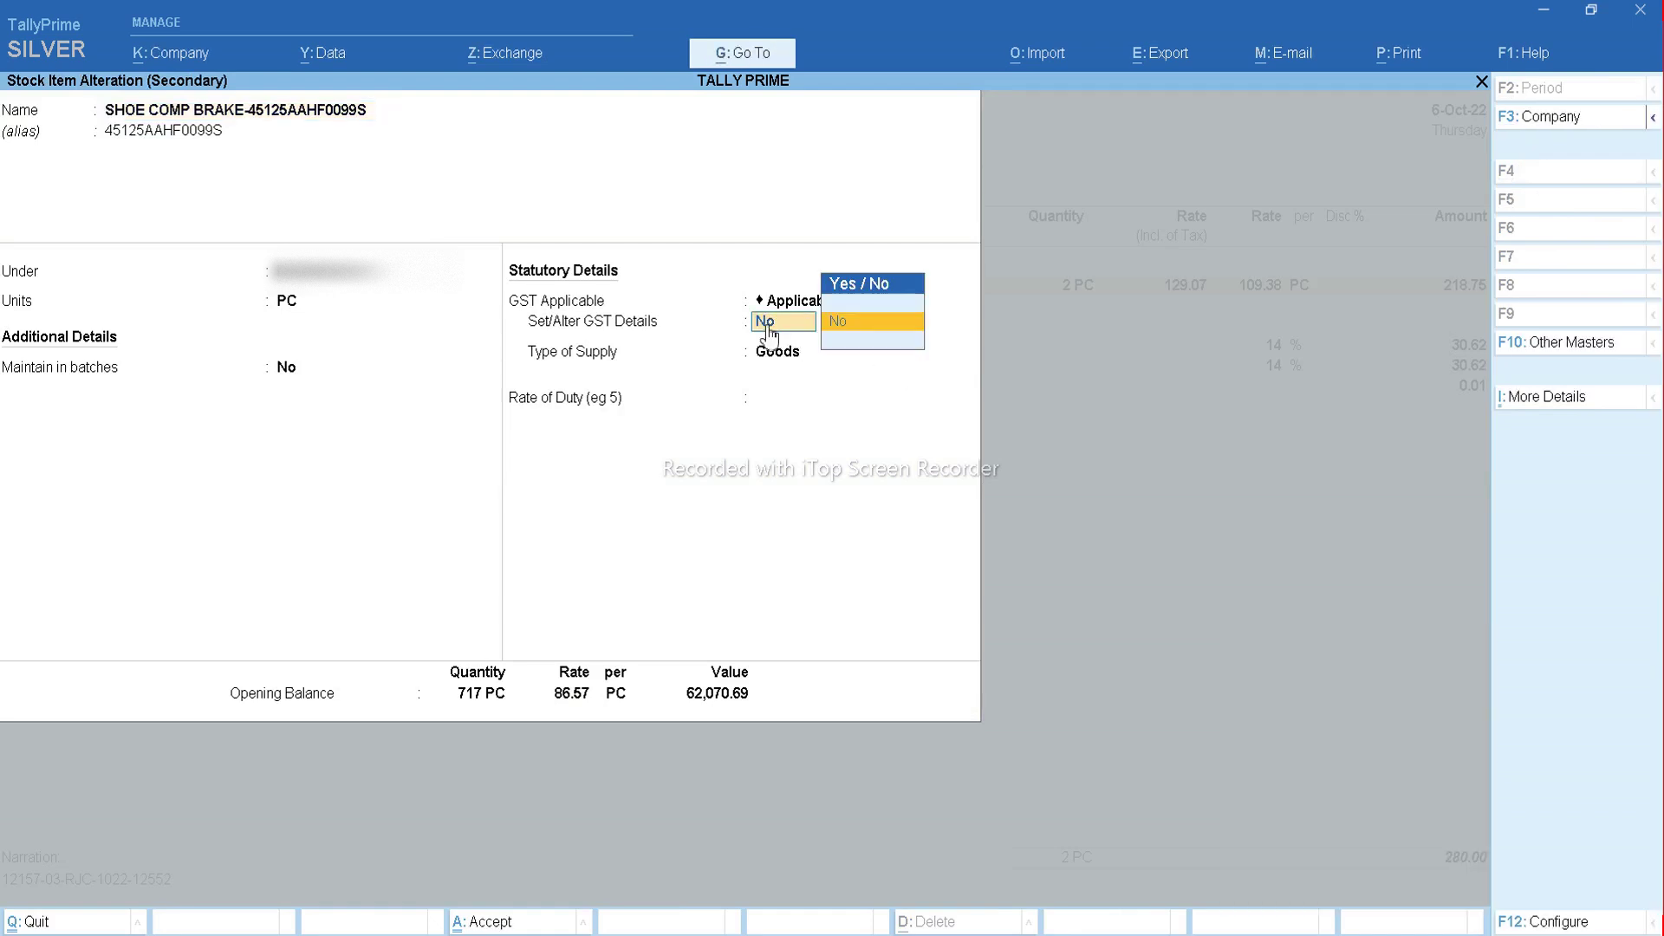
click(767, 327)
key(BackSpace)
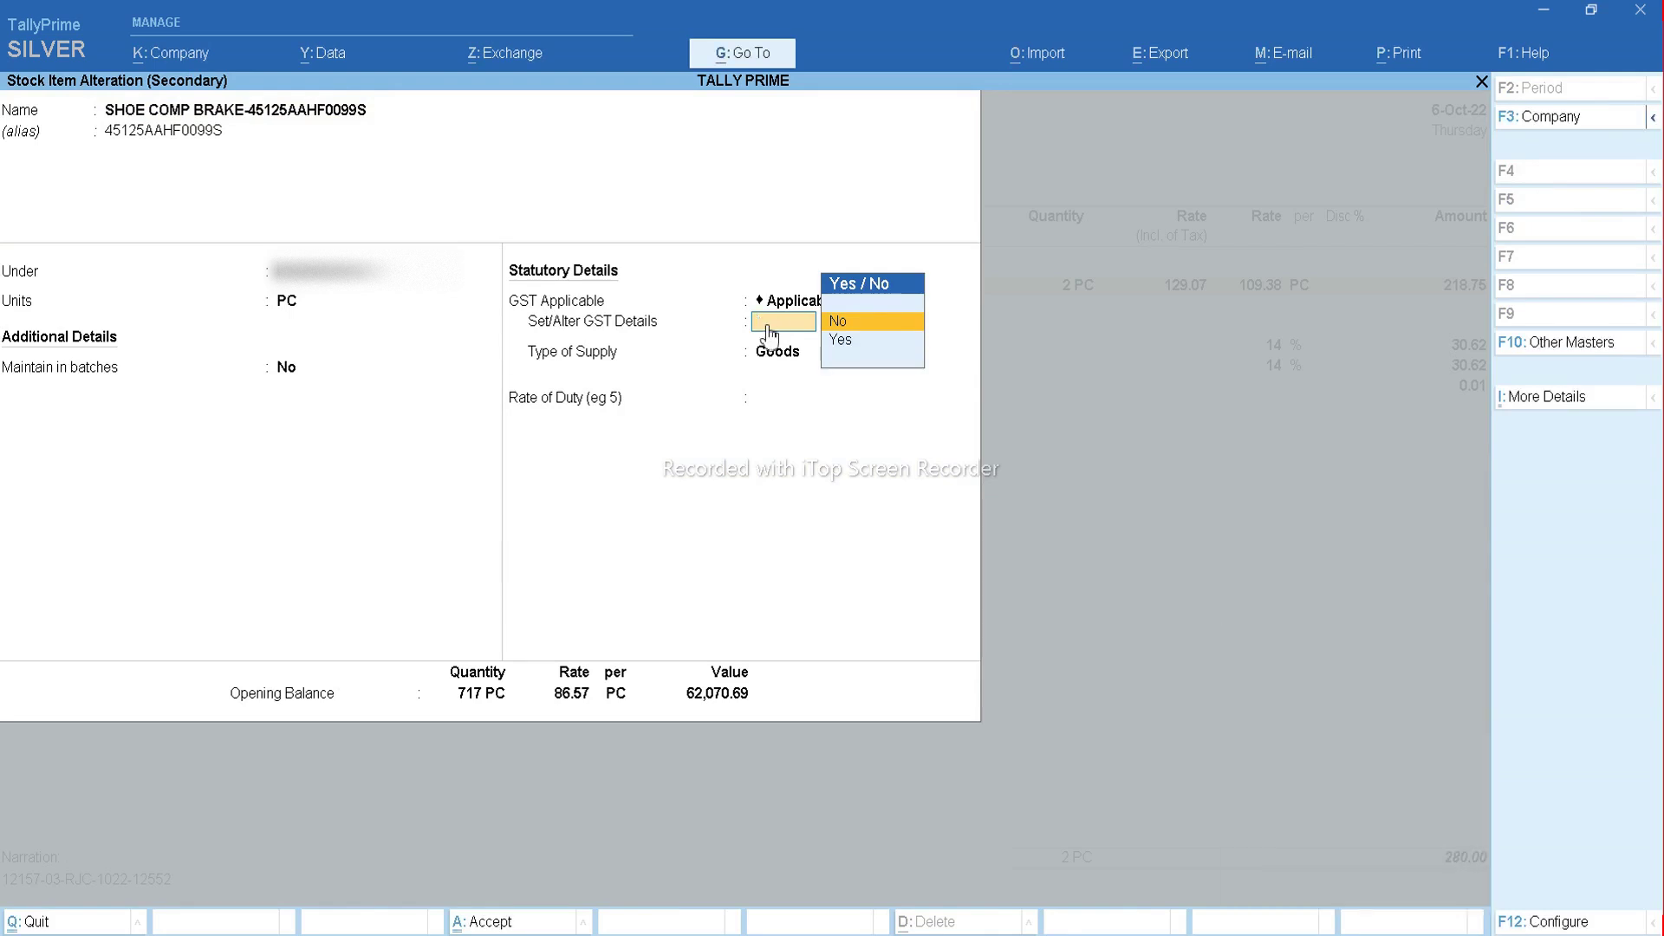
text(y)
key(Return)
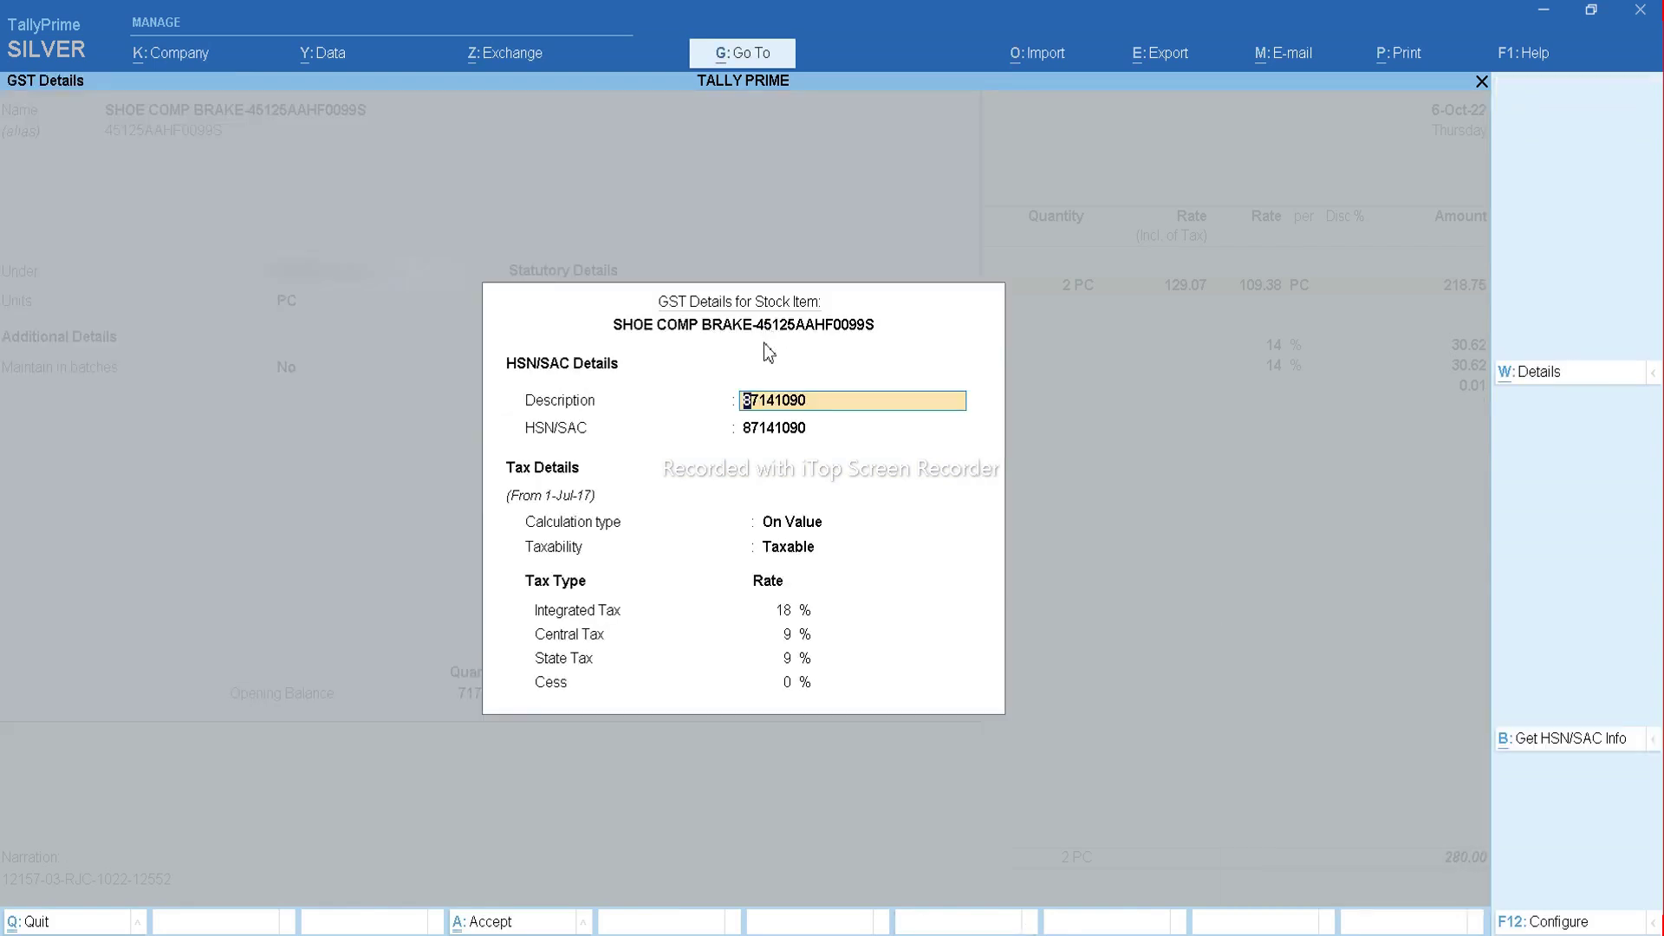
Set the integrated tax rate to 28% in the SHOE COMP BRAKE item's 1-Jul-17 tax rate history entry.
click(1534, 375)
key(Return)
key(Return)
key(Return)
key(Return)
key(Return)
key(Return)
key(Return)
key(Return)
key(Return)
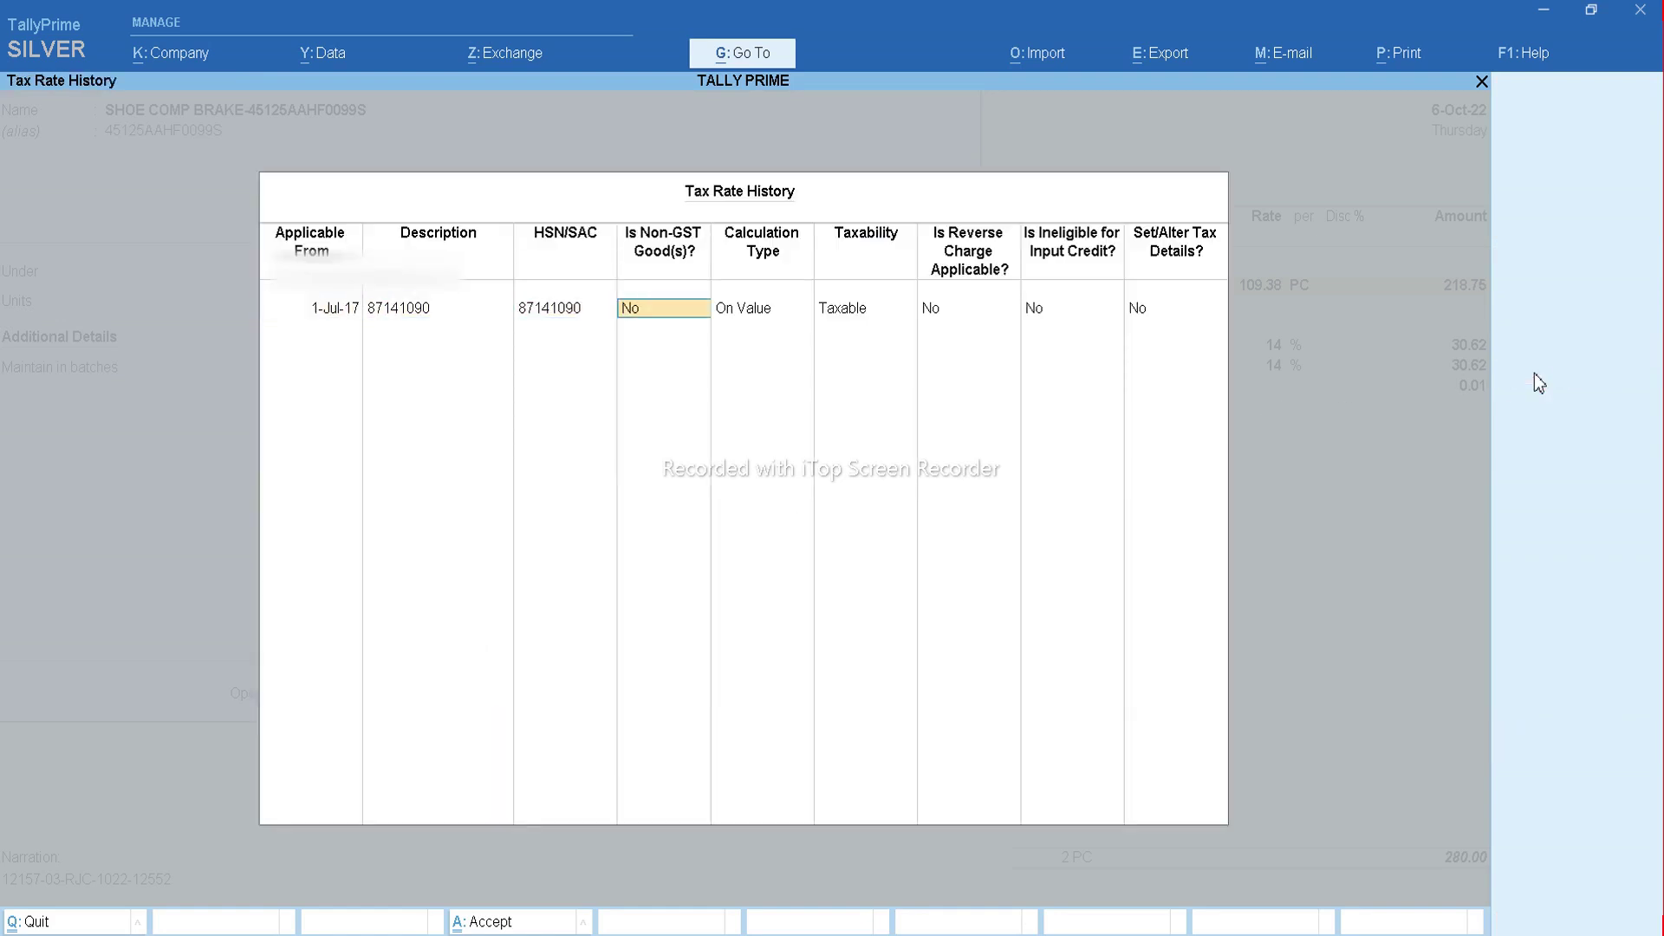
key(BackSpace)
key(y)
key(Return)
text(28)
key(Return)
Accept the SHOE COMP BRAKE item's updated GST details and save both the stock item and its voucher.
key(ctrl+a)
key(ctrl+a)
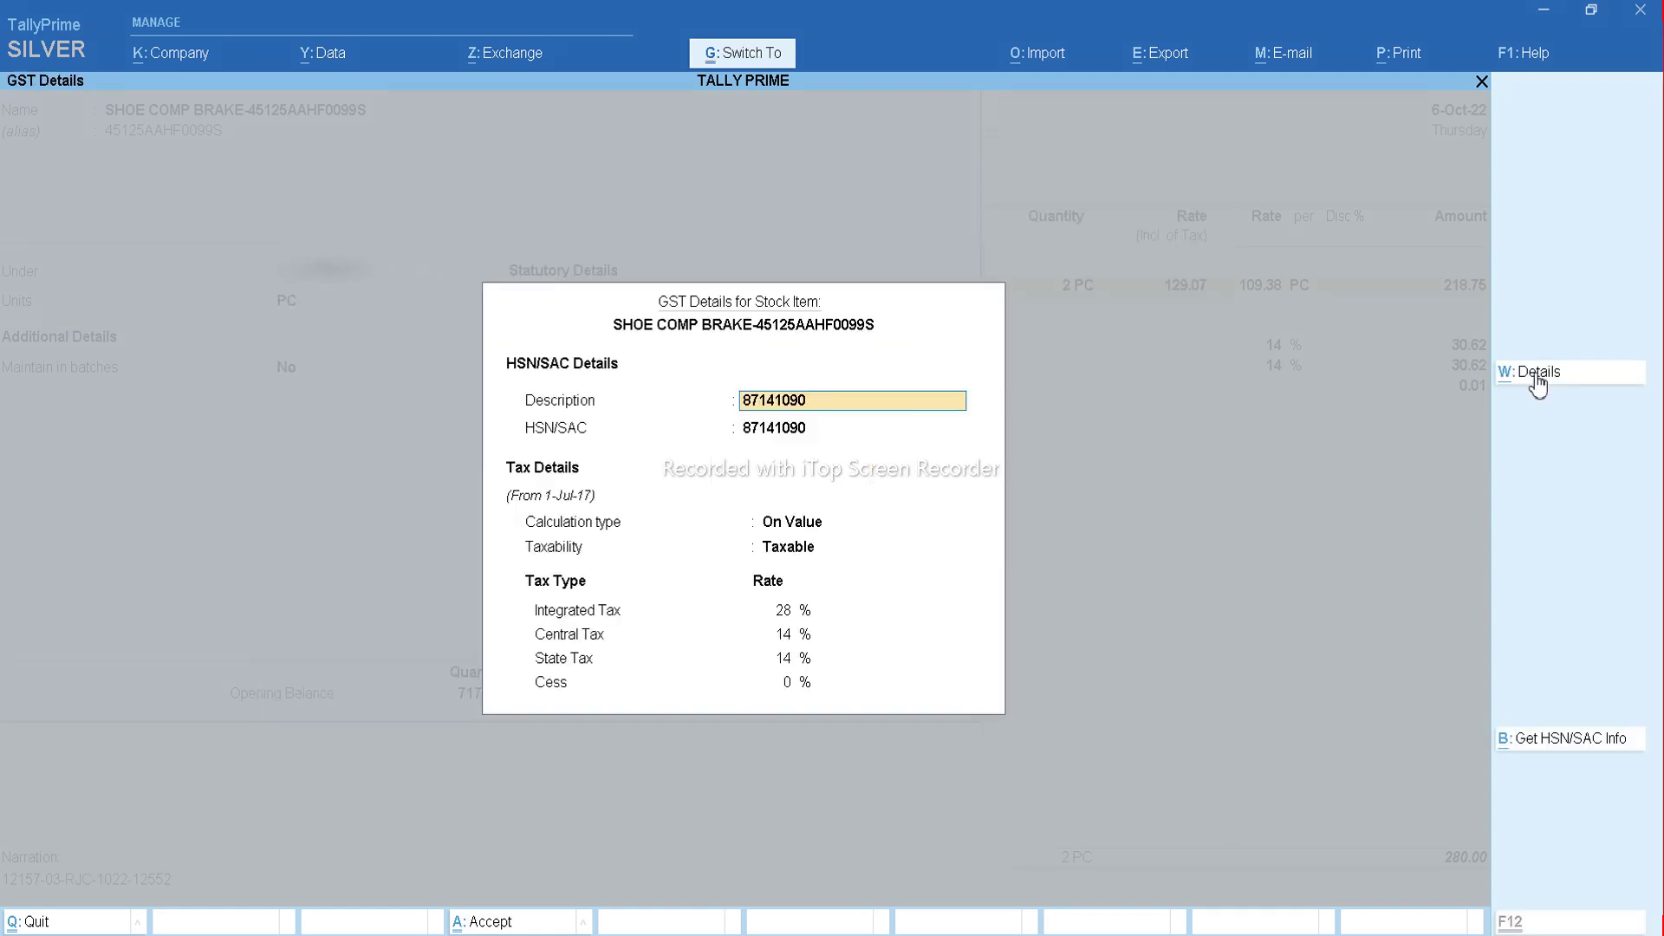
key(ctrl+a)
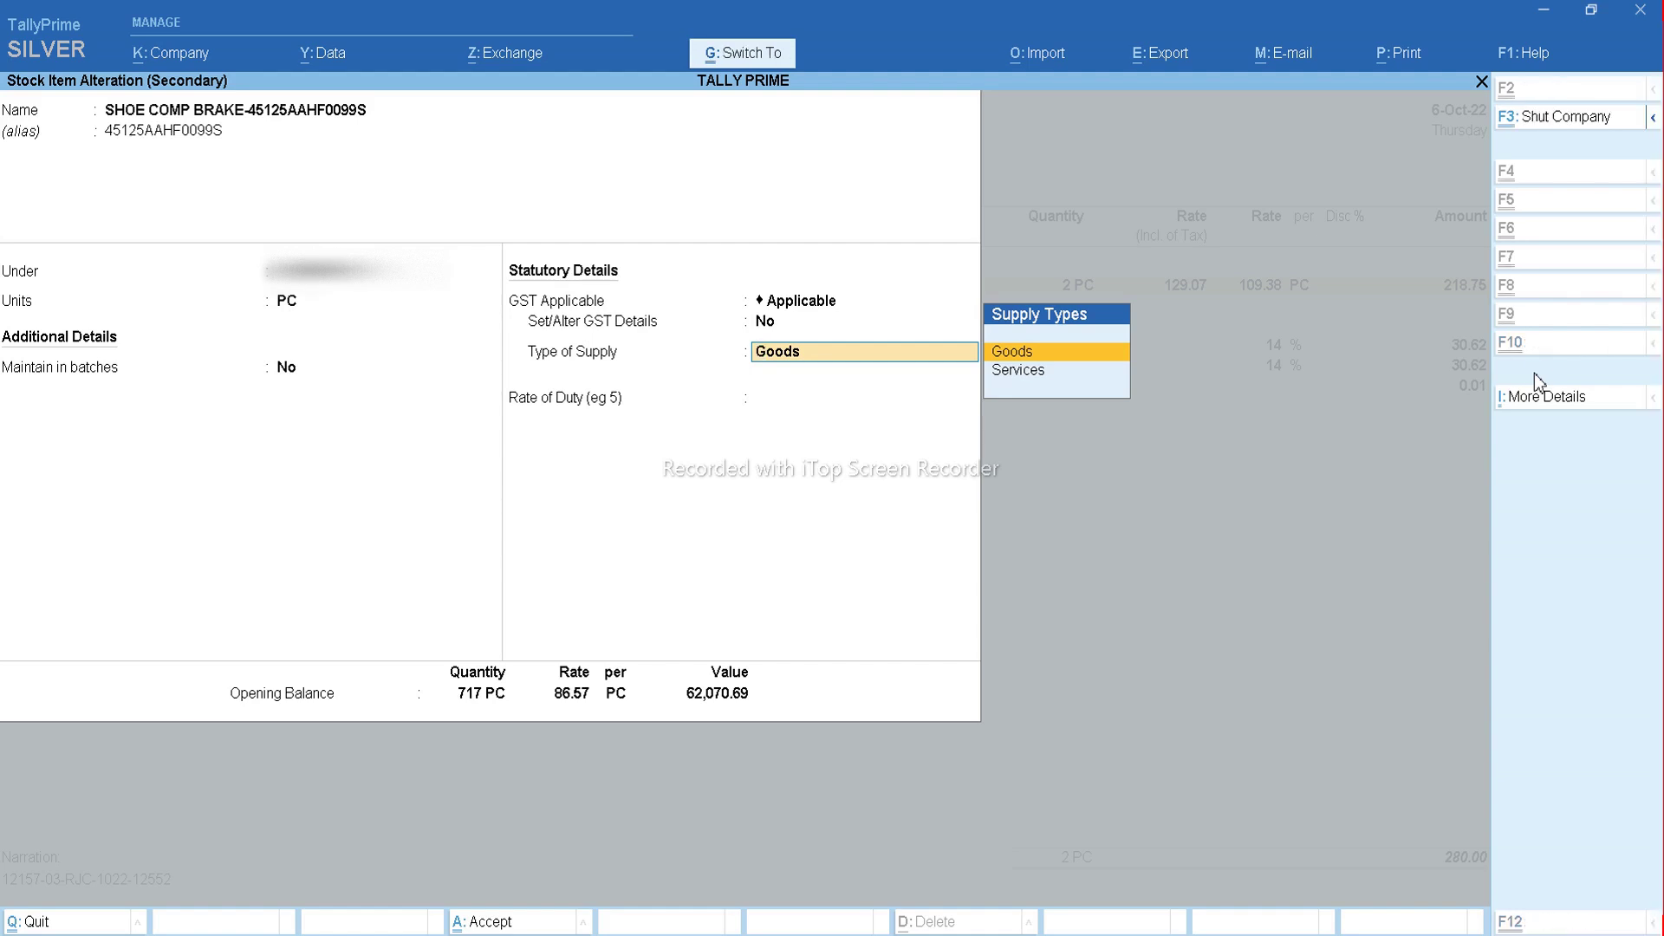
key(ctrl+a)
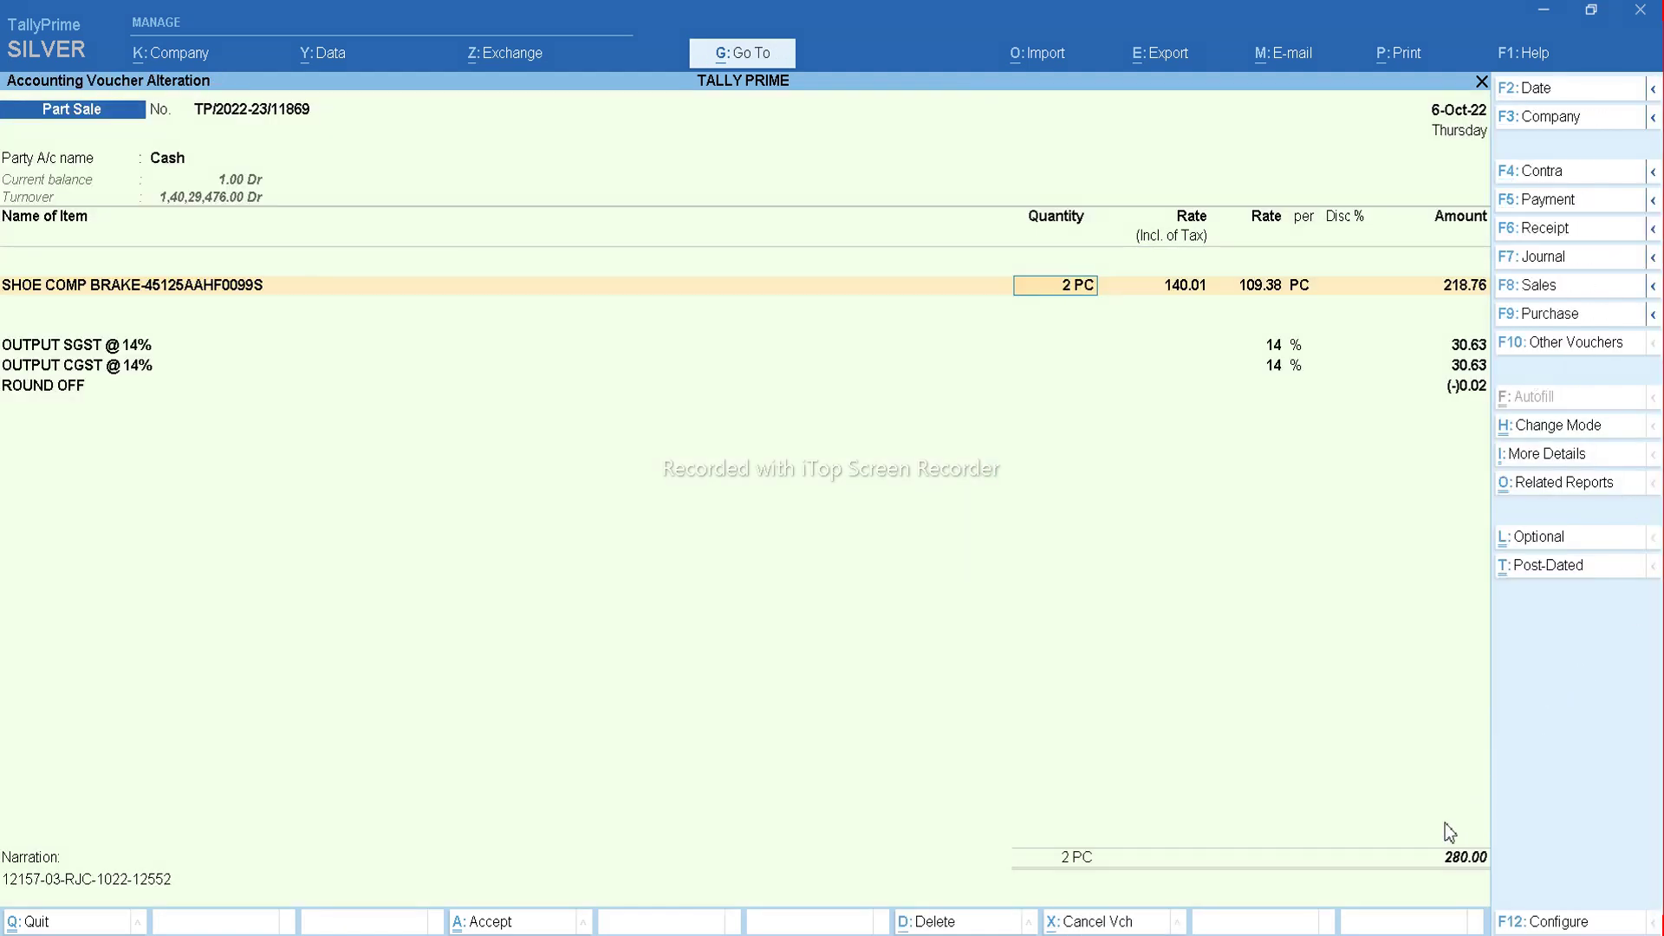
key(ctrl)
key(ctrl+a)
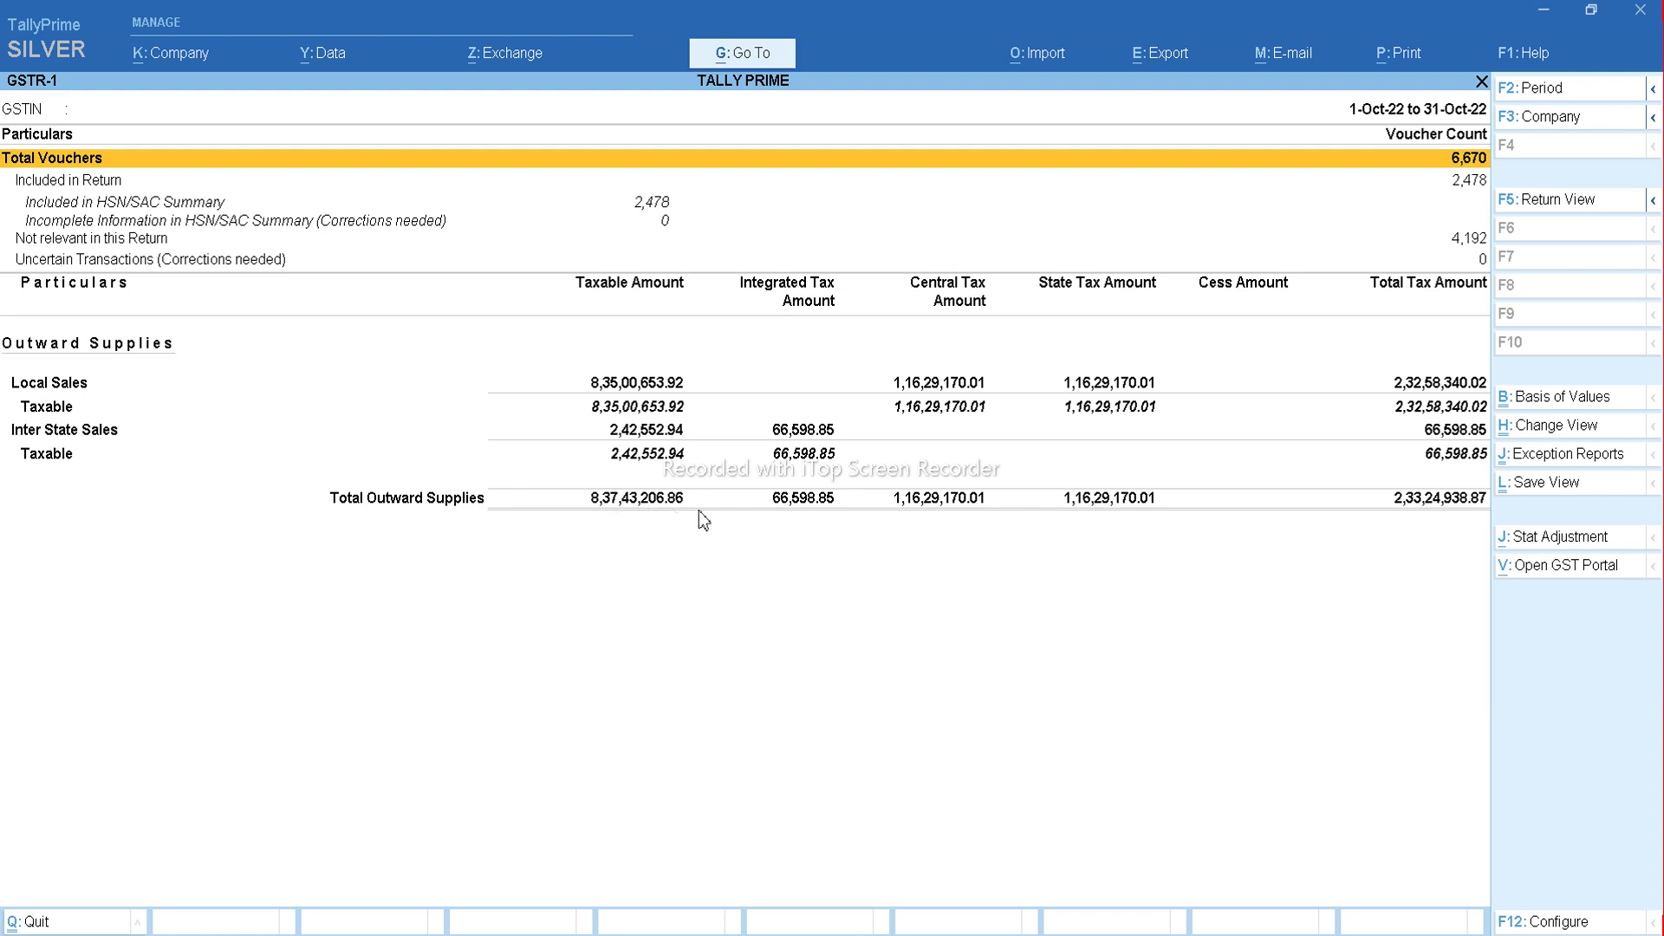
Switch to the other TallyPrime window and display the Profit & Loss A/c for 1-10-2022 to 31-10.
mouse_move(974, 923)
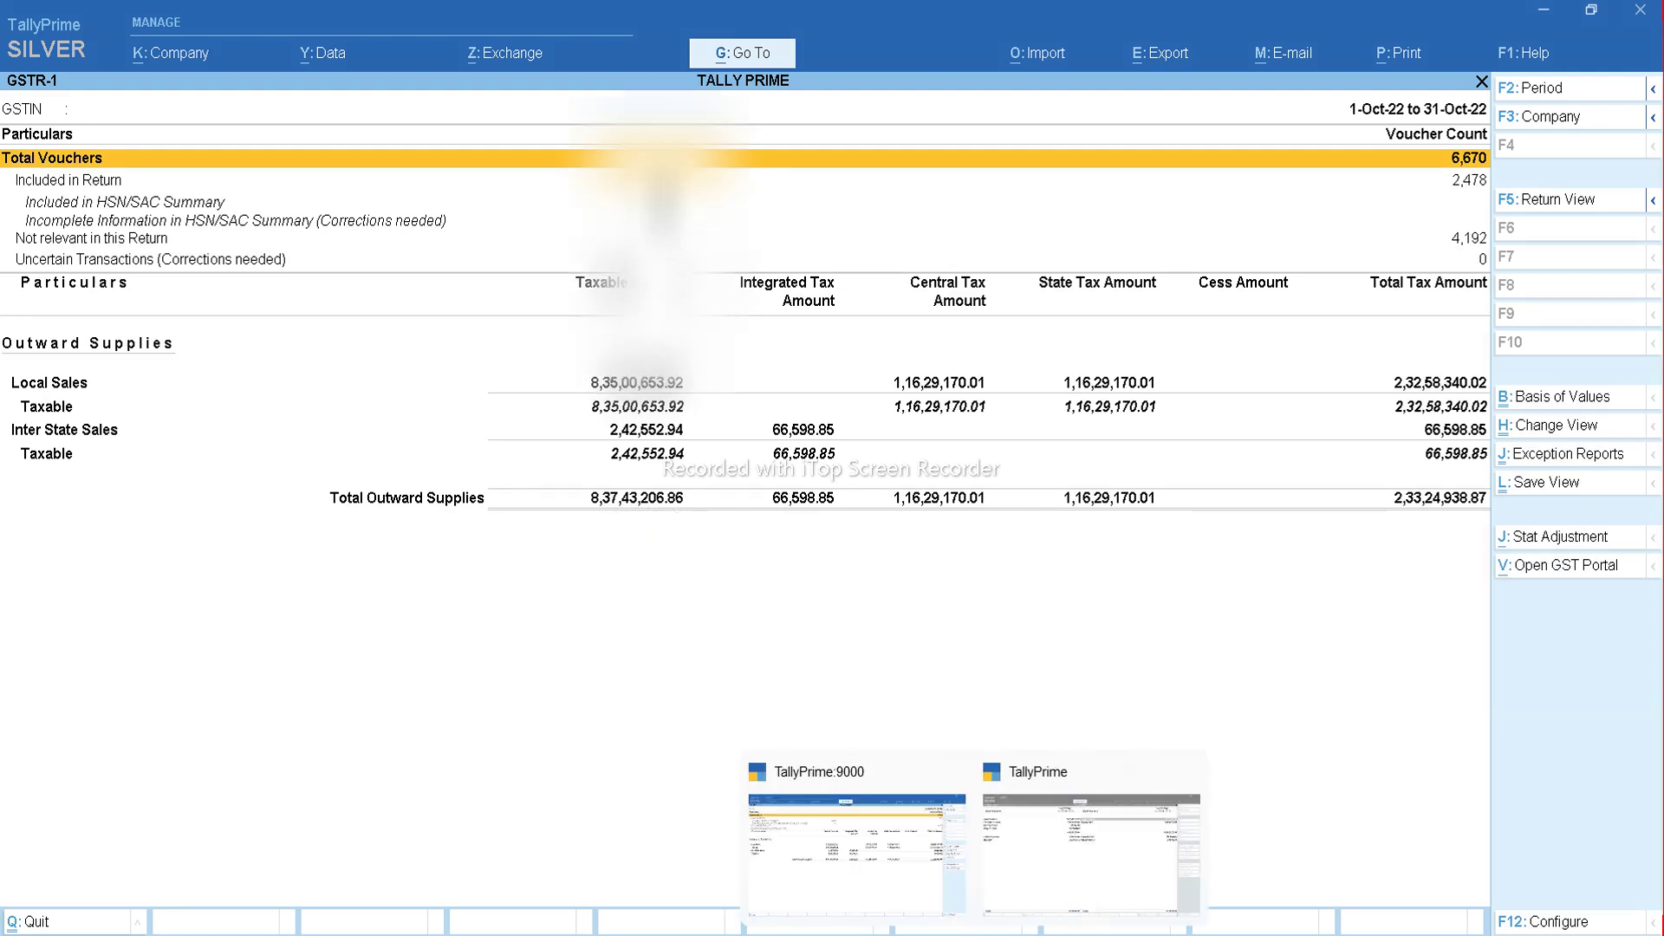
click(1092, 854)
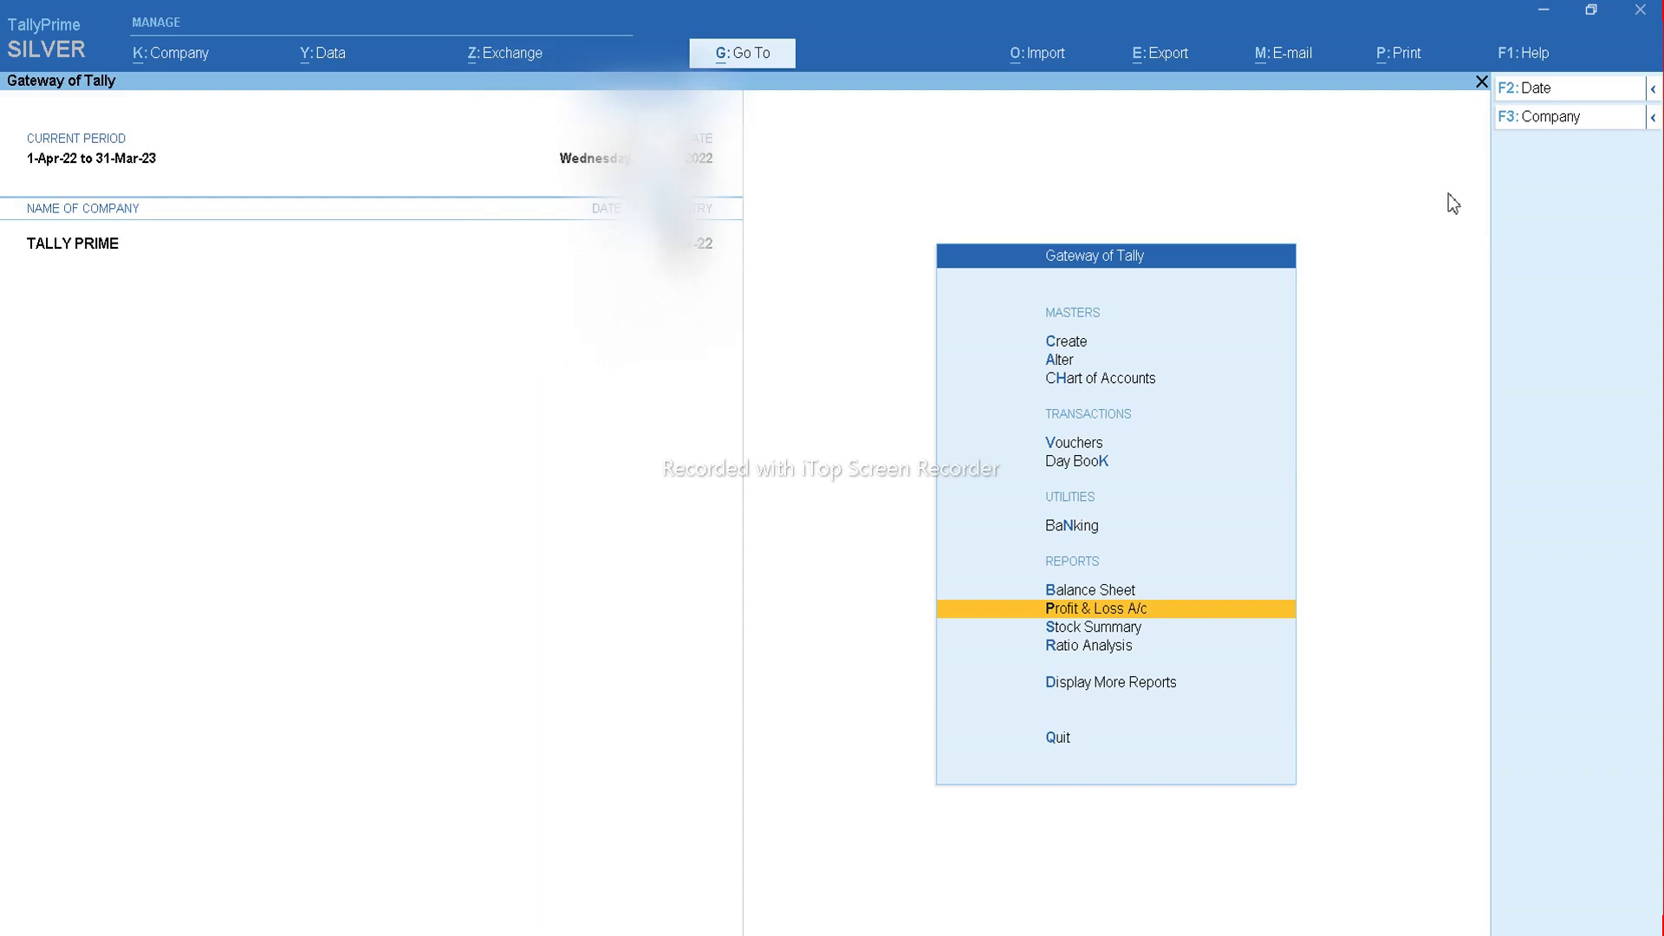
key(Return)
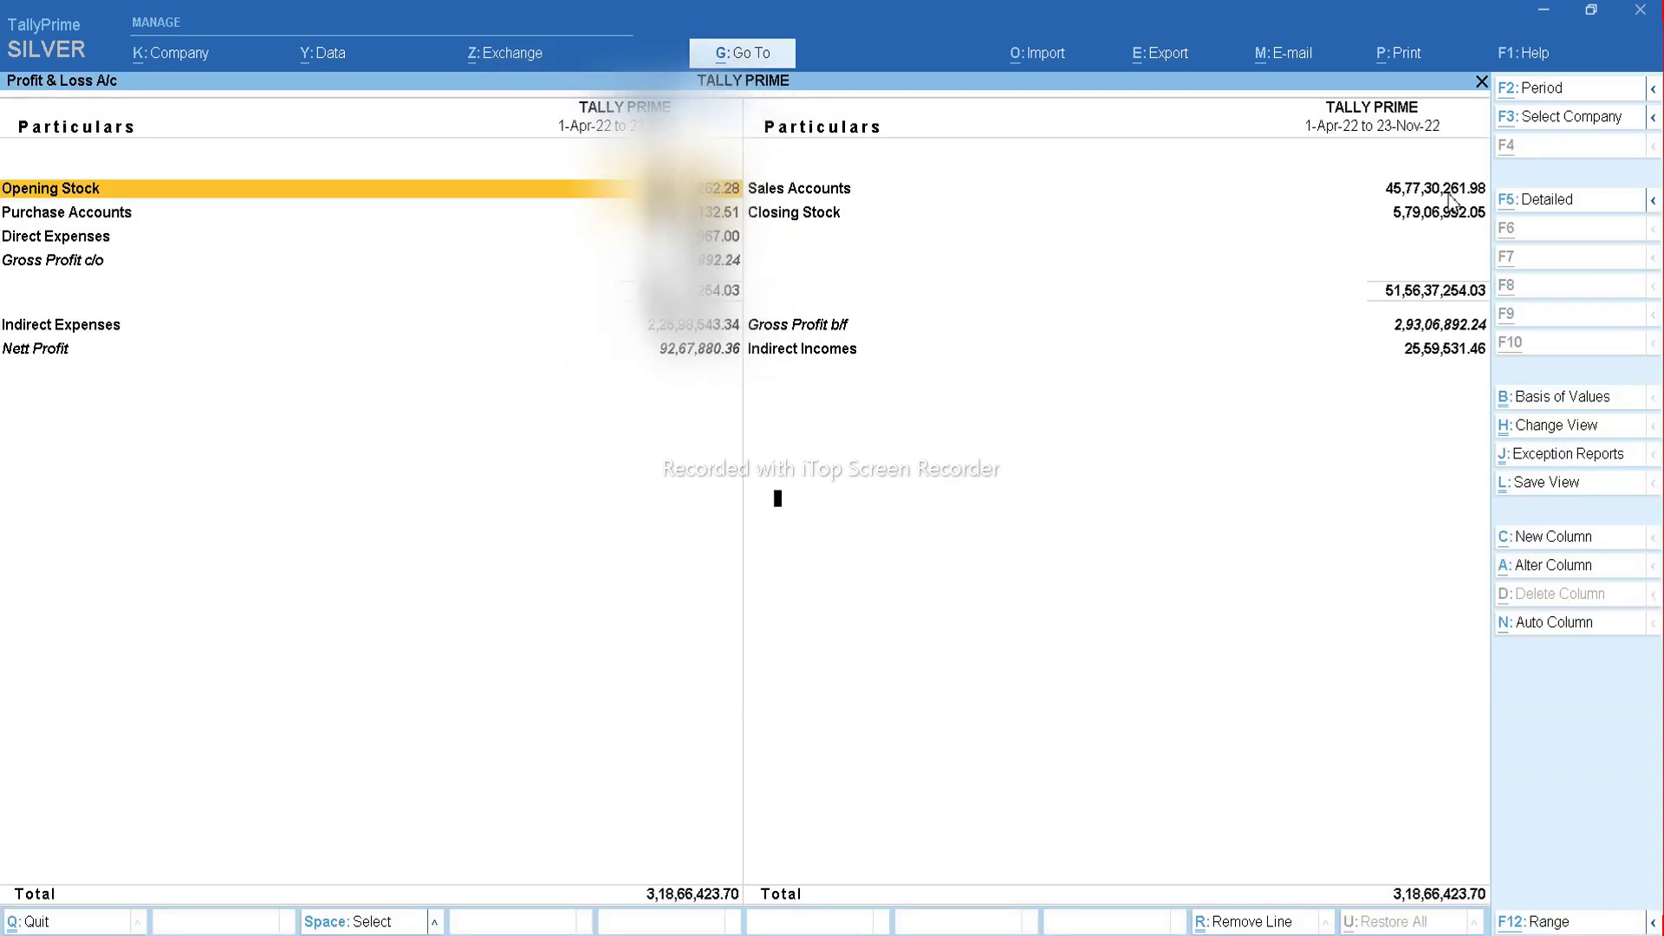
key(alt+F2)
text(1.10)
key(Return)
text(31.10)
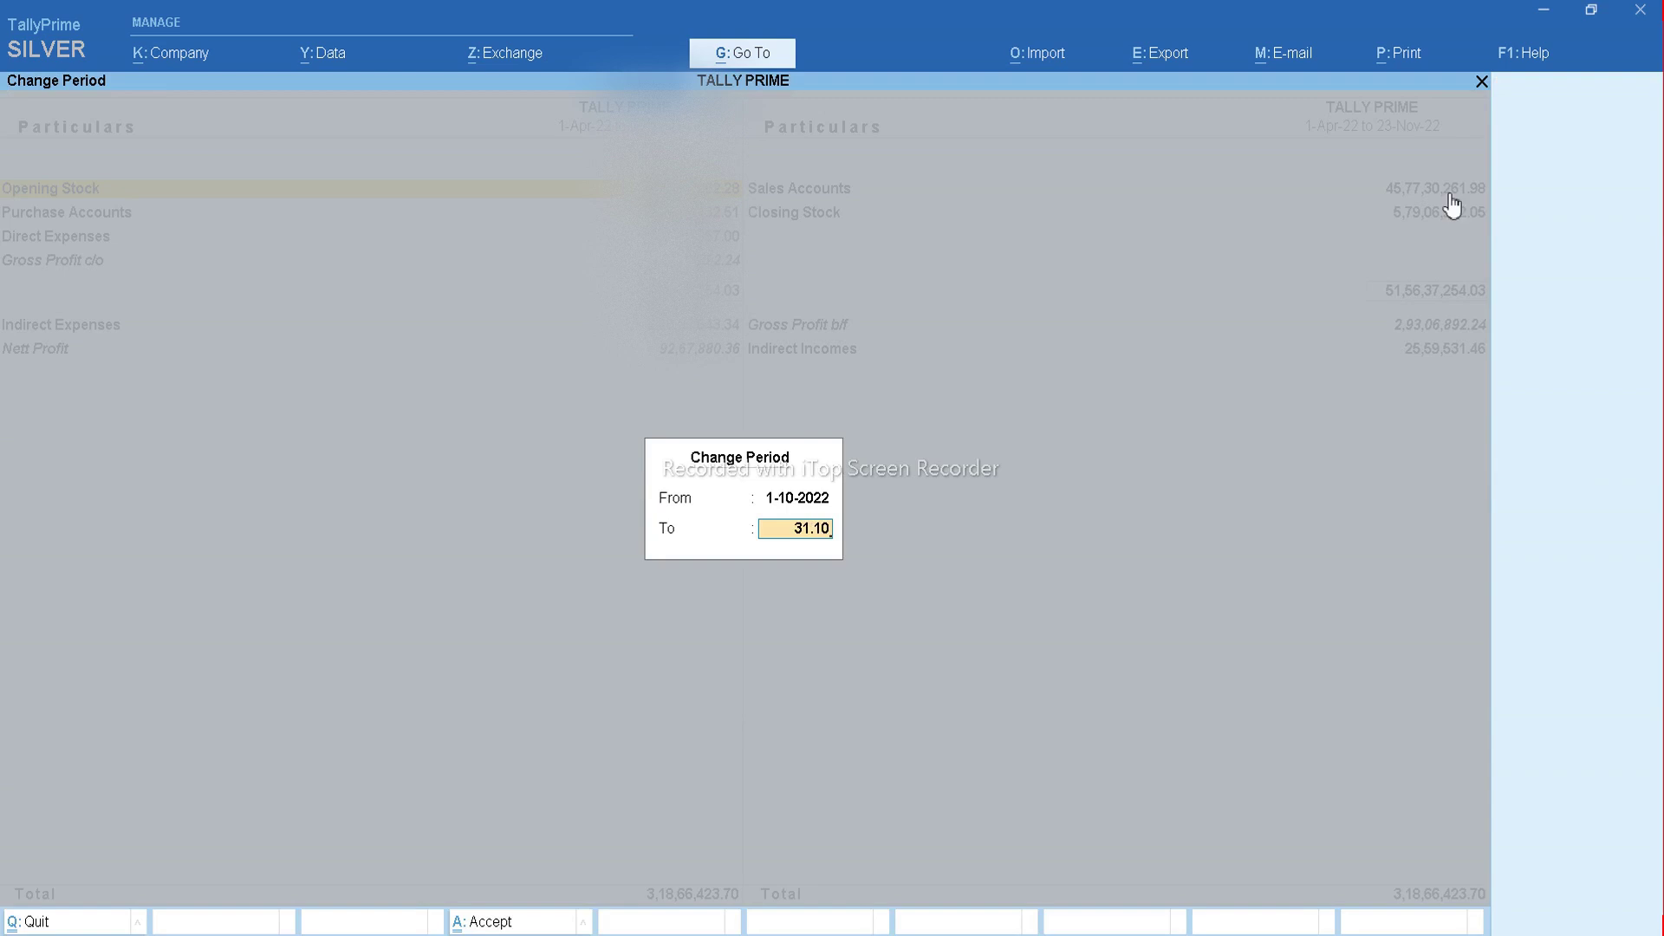
key(Return)
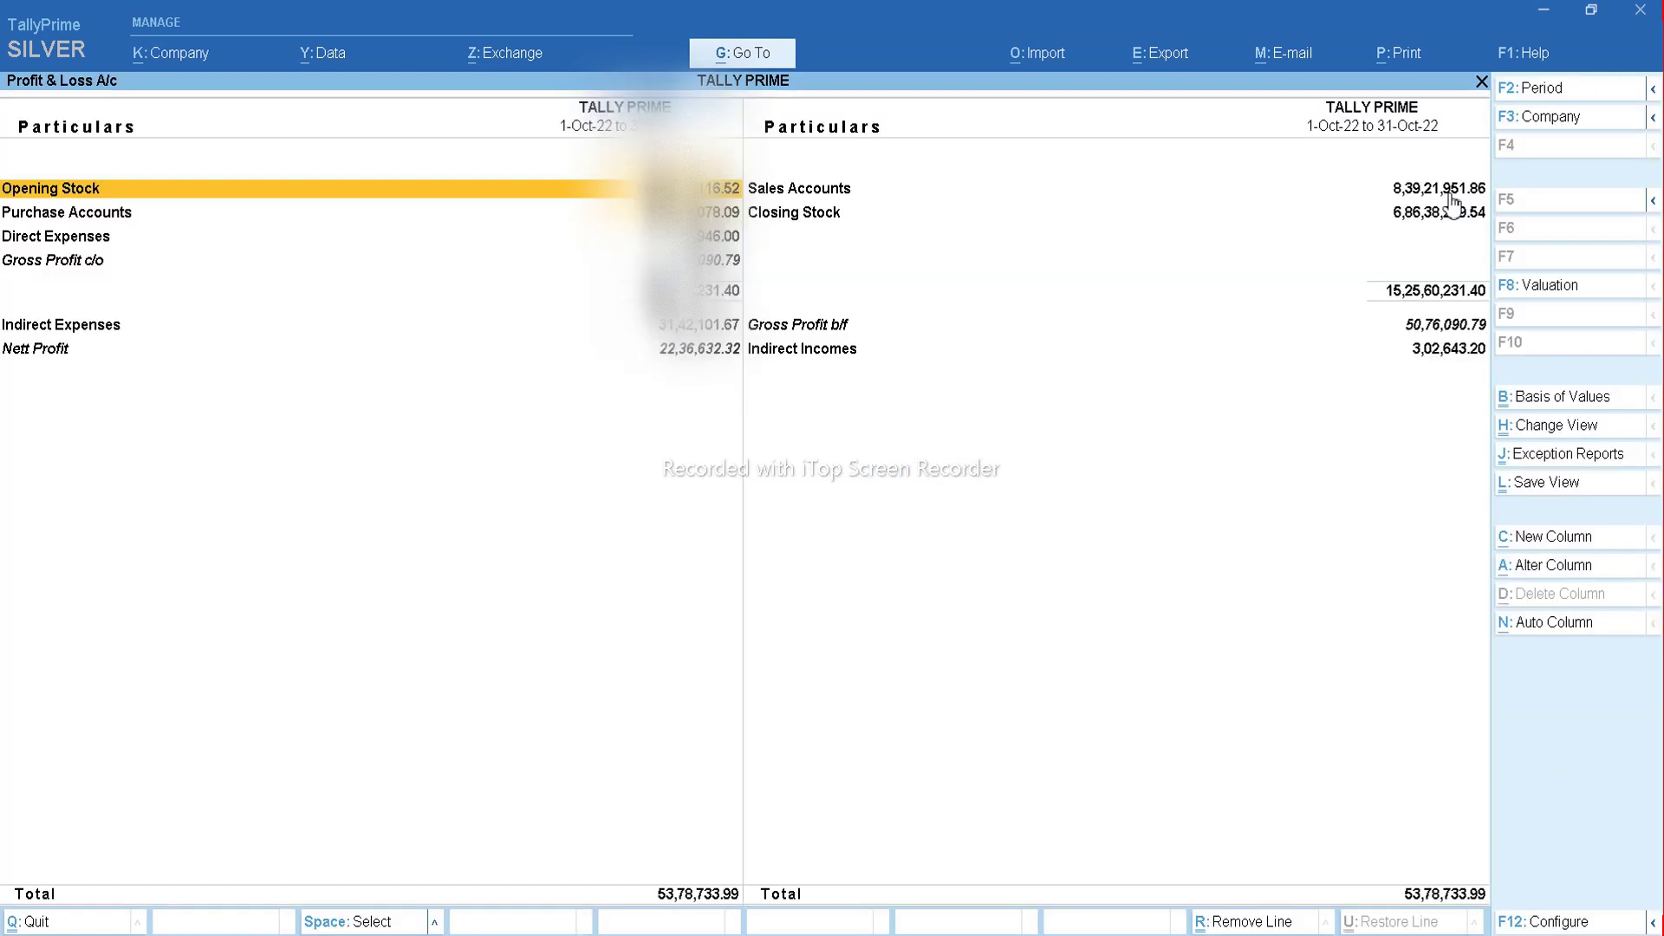
Switch to the GSTR-1 window and calculate 83743206.86-83921951.86, the total taxable outward supplies minus the Profit & Loss Sales Accounts figure.
mouse_move(980, 932)
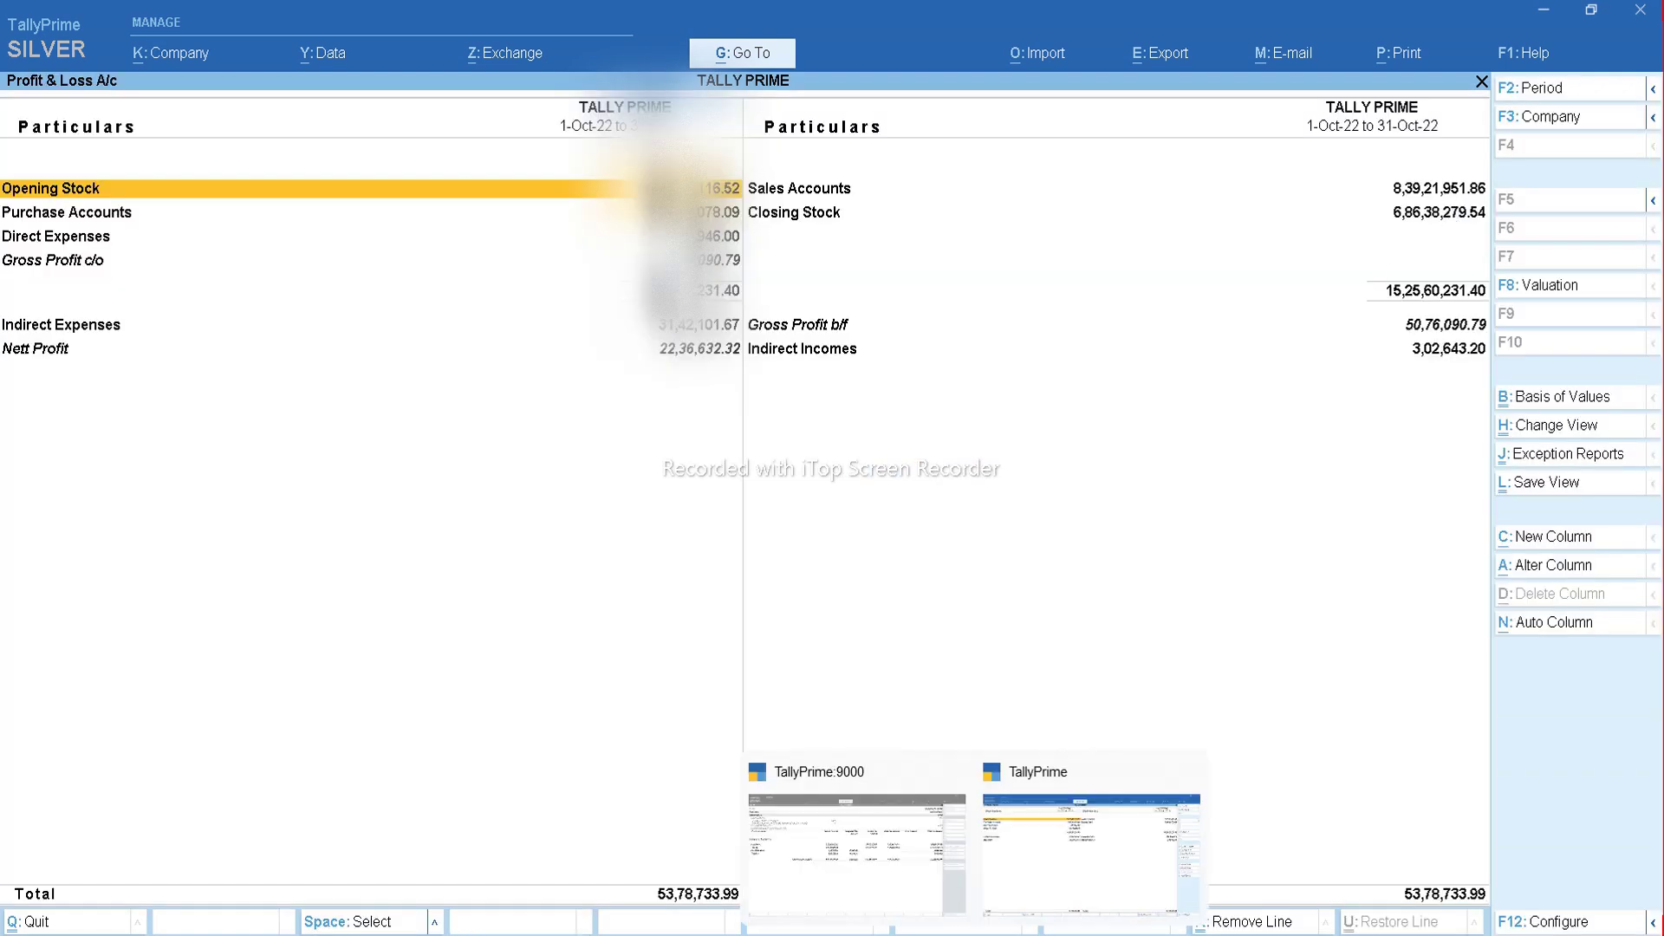
click(800, 874)
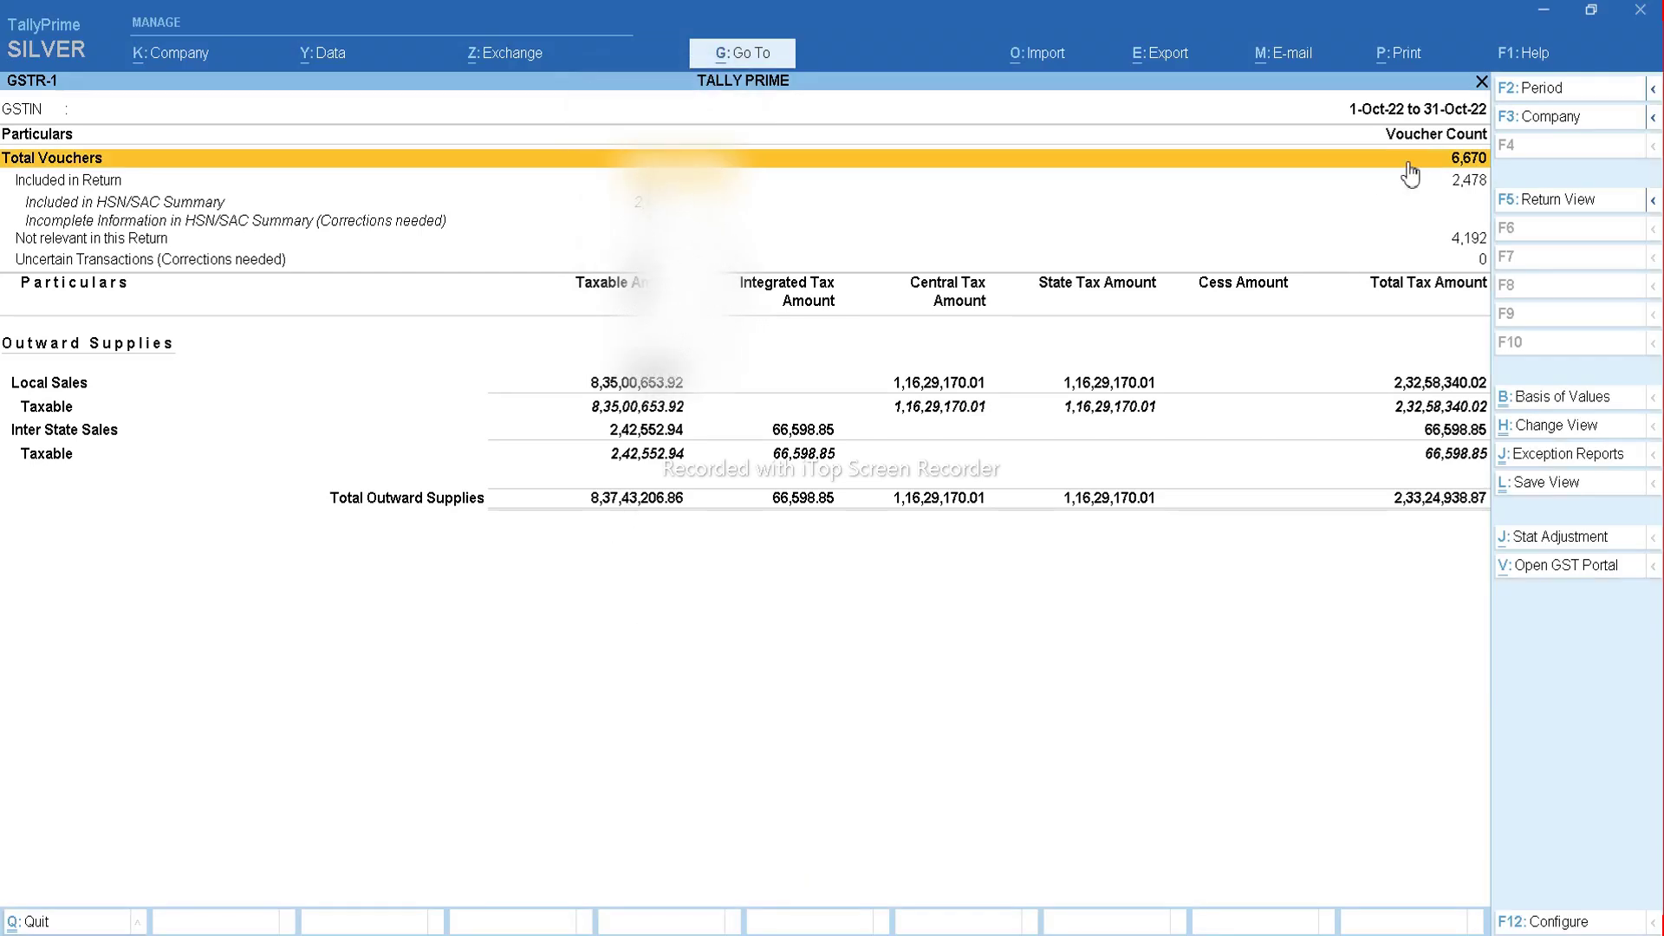
key(Escape)
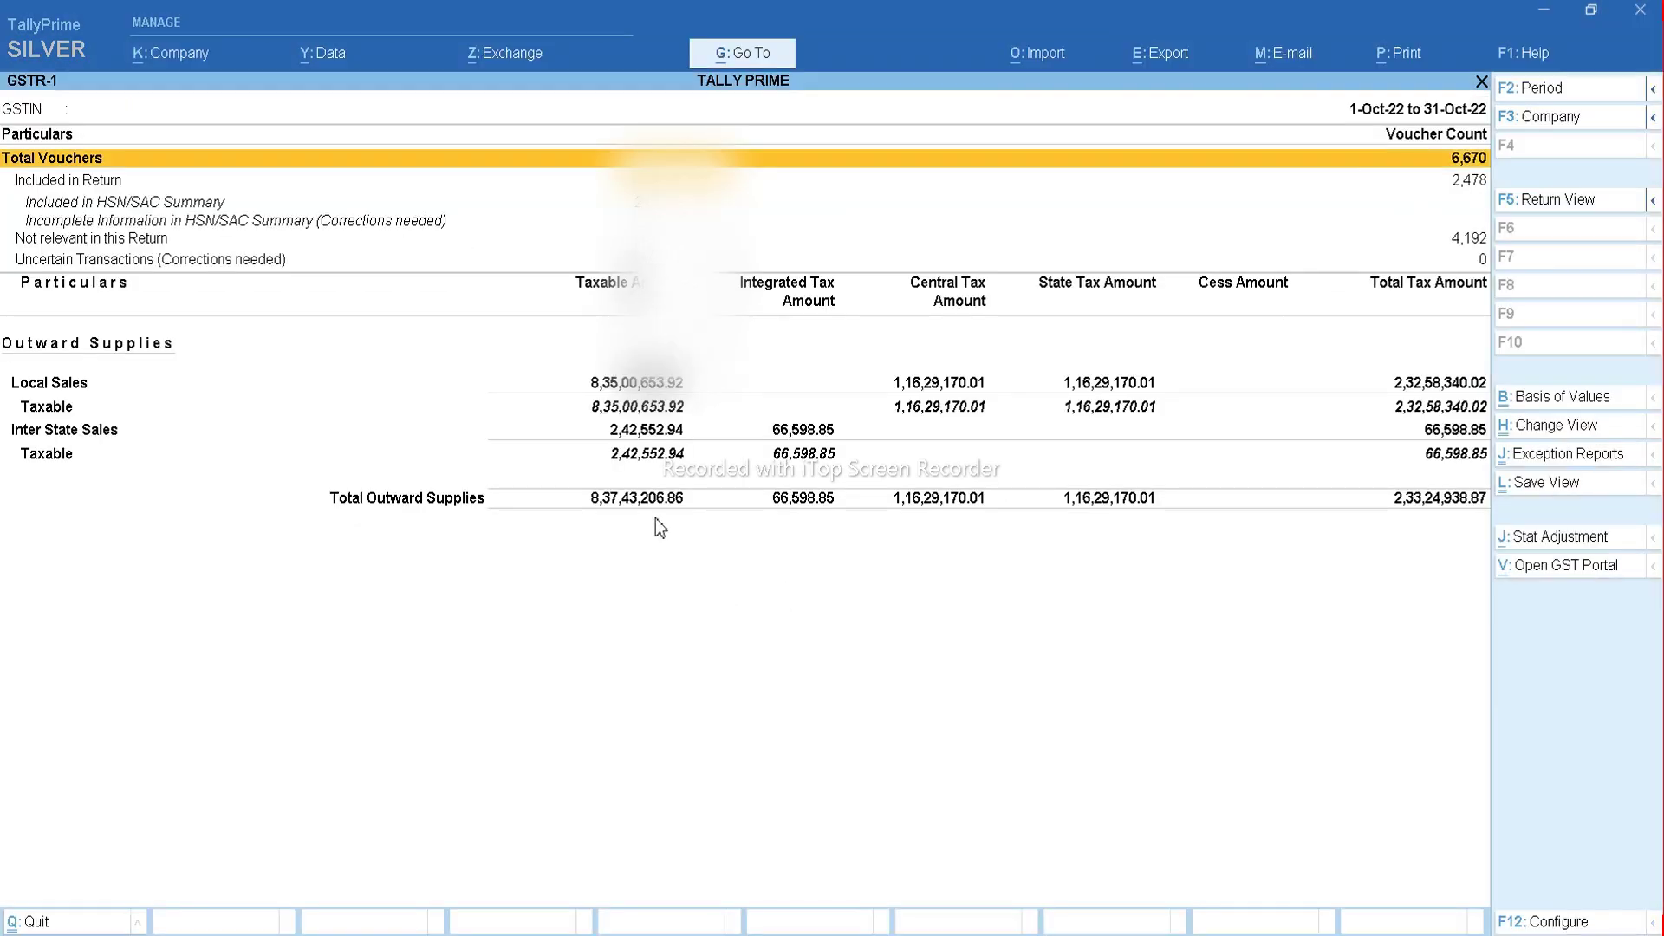
key(ctrl+n)
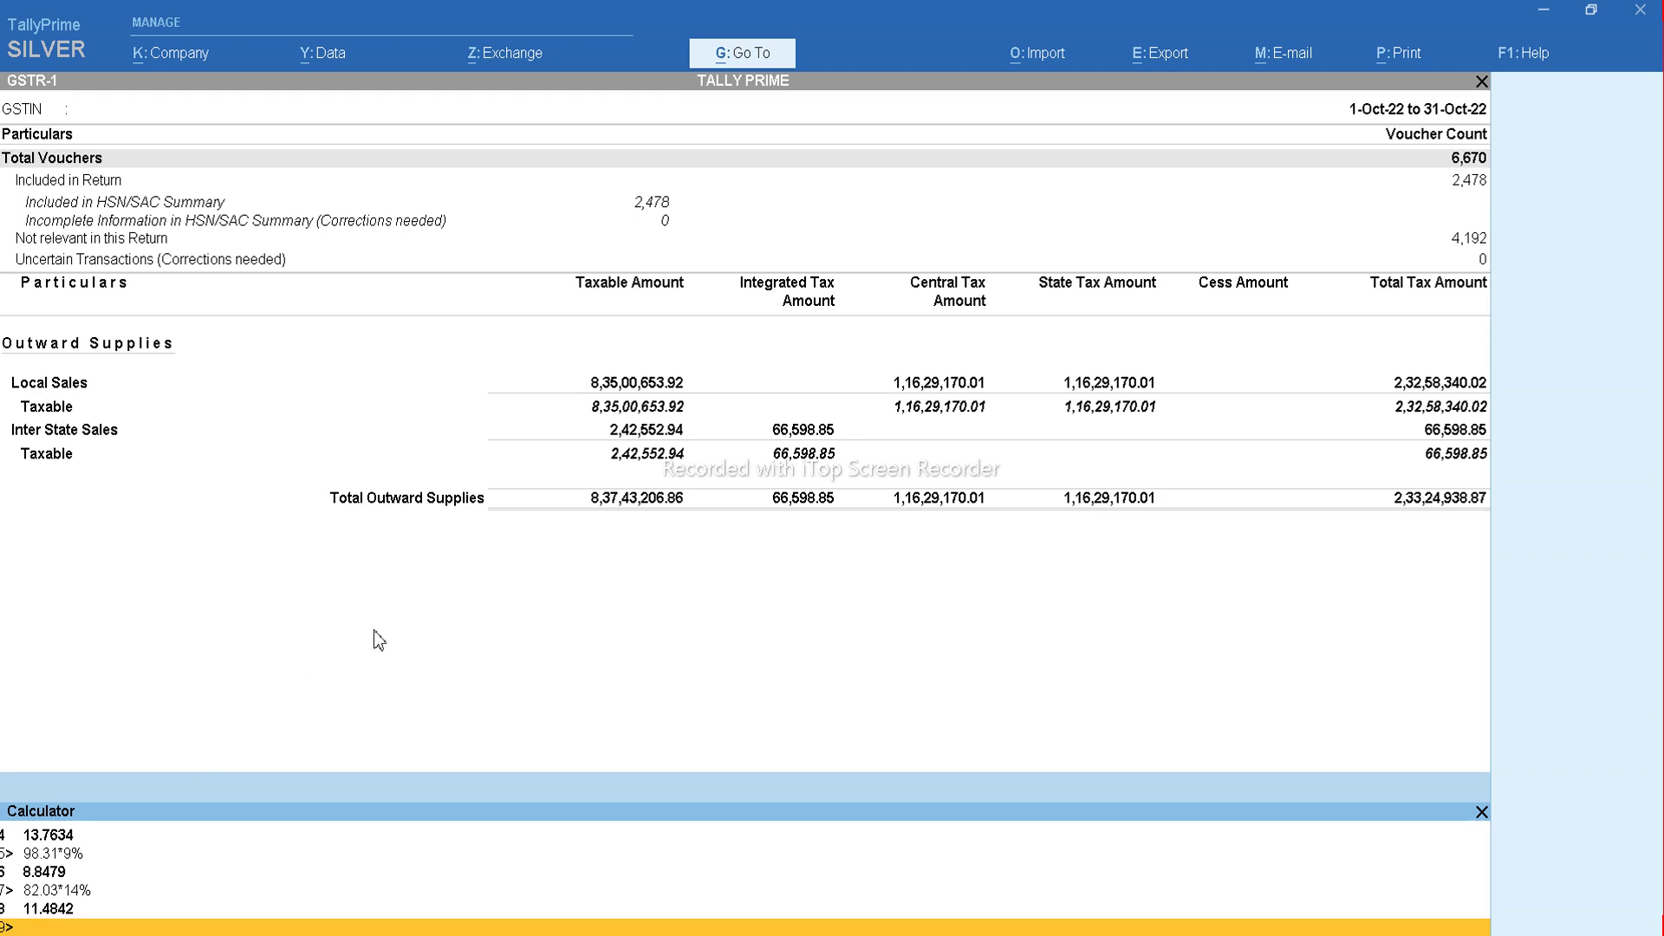
text(83743206.86)
mouse_move(927, 934)
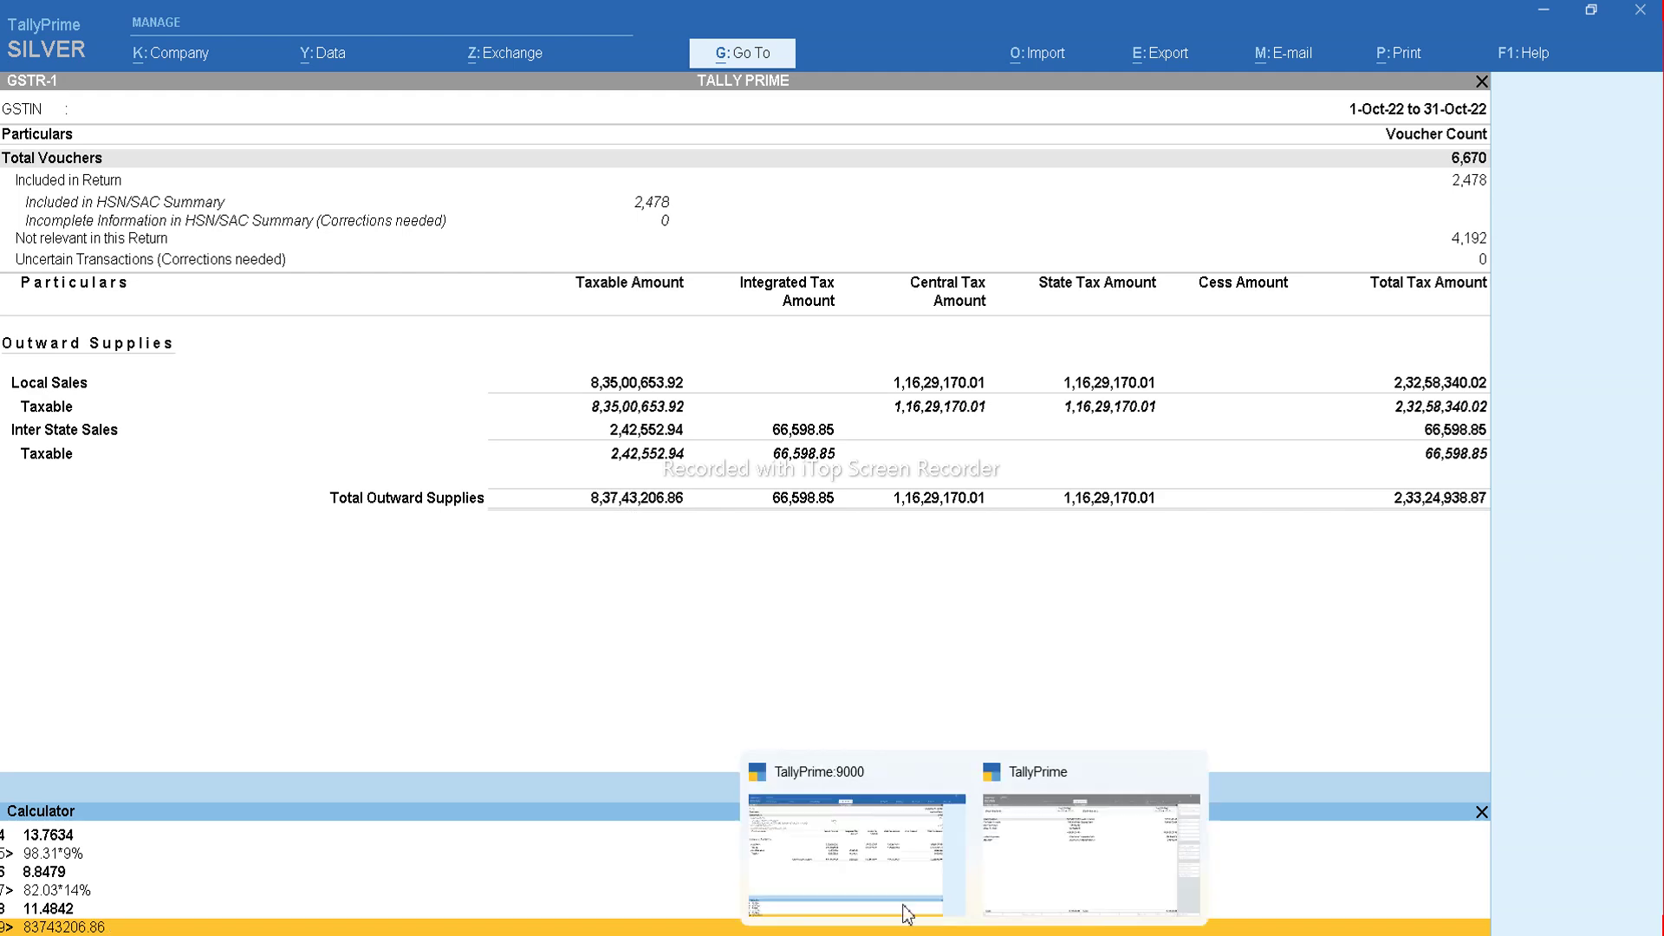
click(1123, 819)
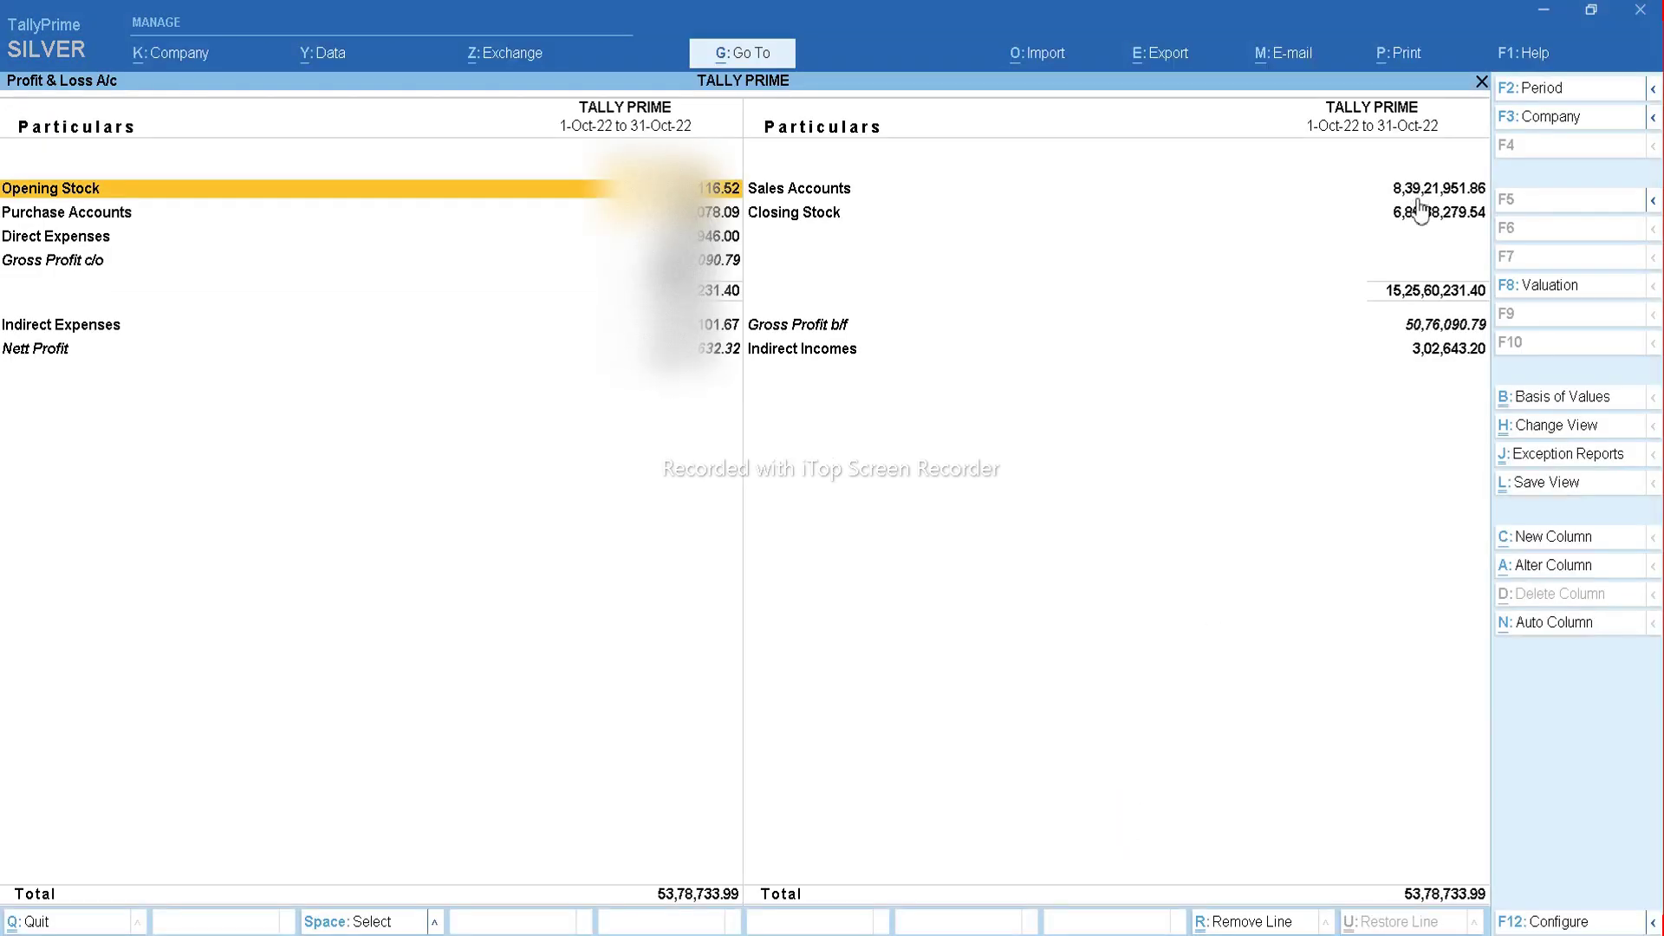
key(alt+Tab)
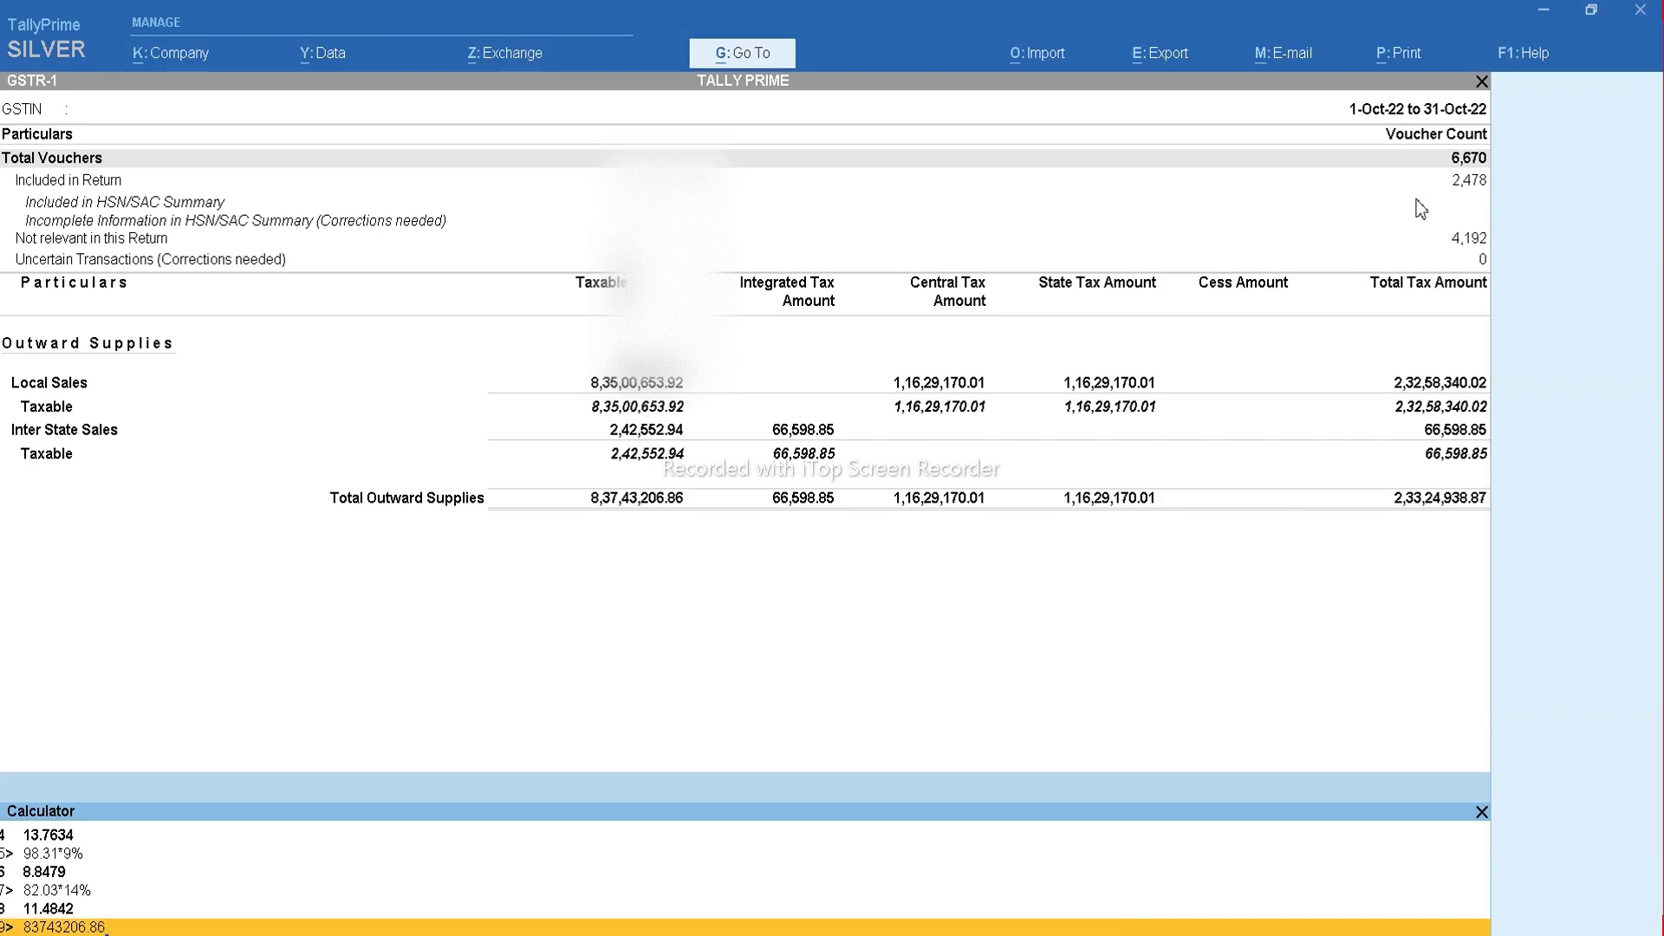
text(83921)
key(alt+Tab)
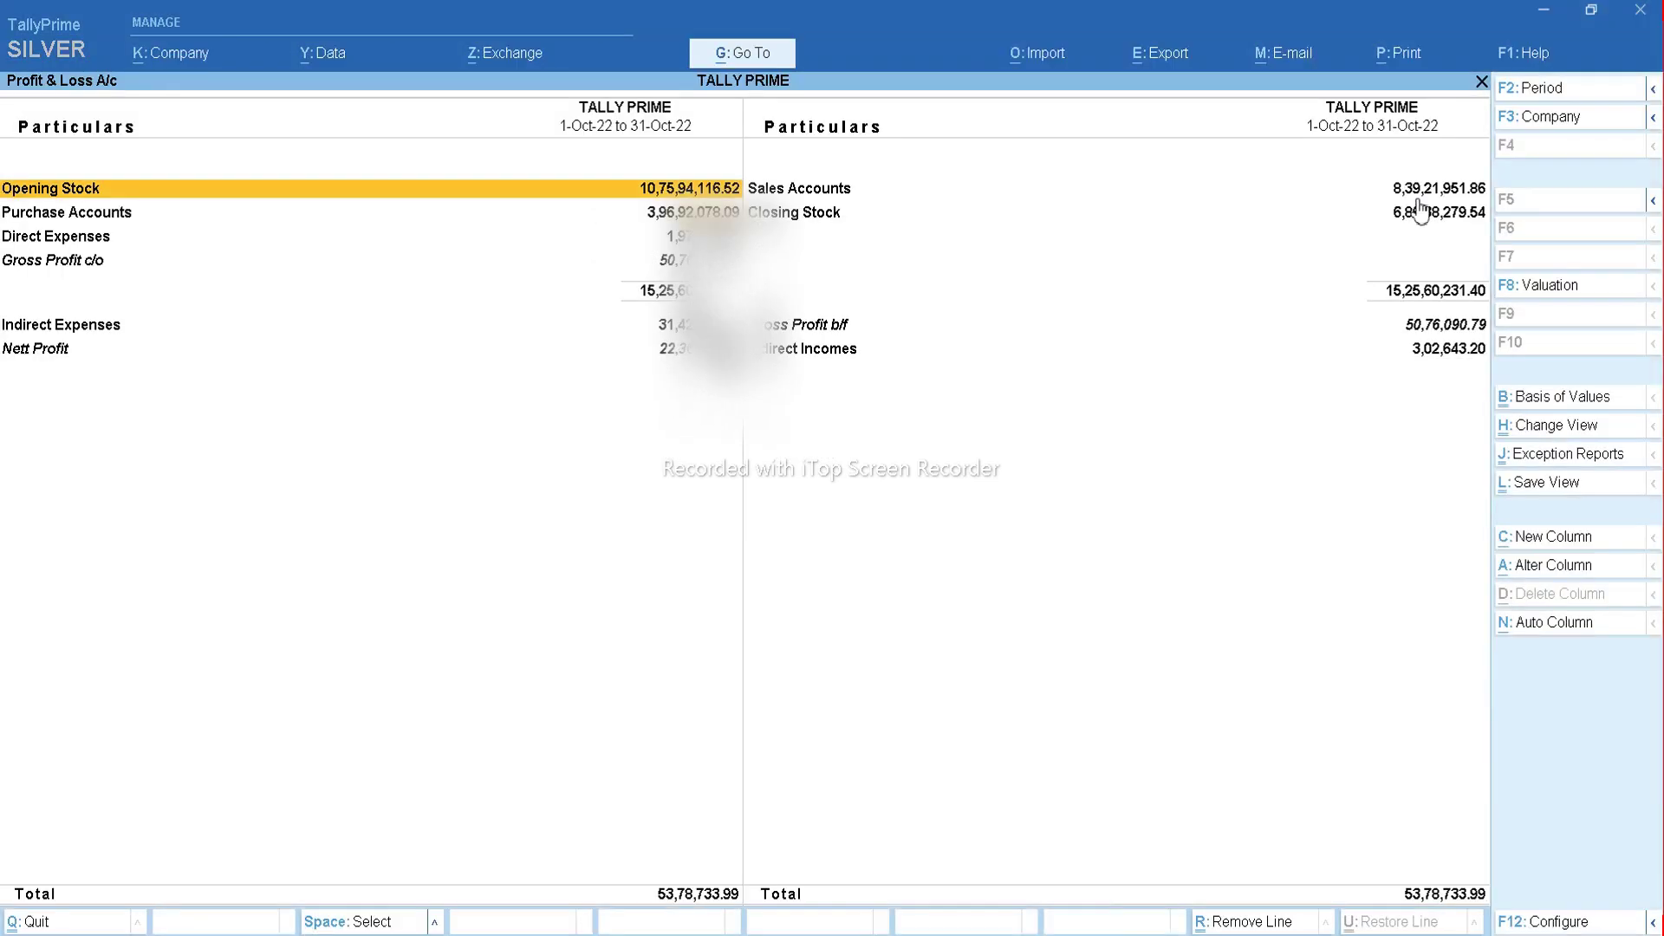
key(alt+Tab)
text(21951.86)
key(Return)
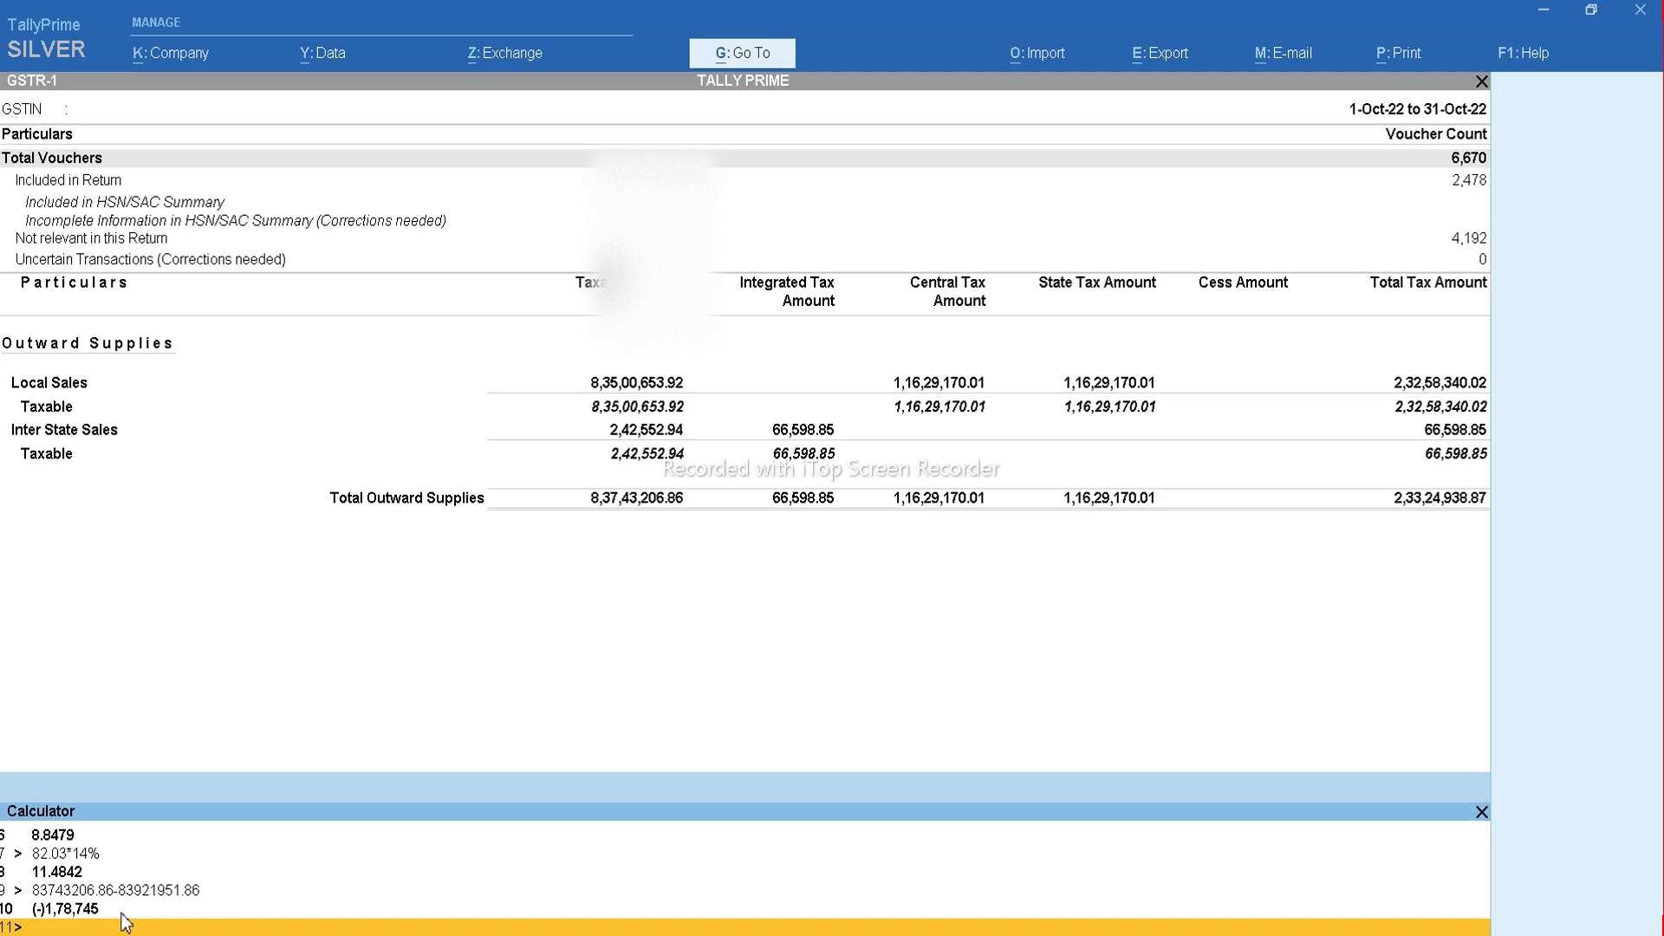
Compare the Profit & Loss Sales Accounts with GSTR-1, then drill into Sales Accounts down to the Vehicle Sales group.
key(Escape)
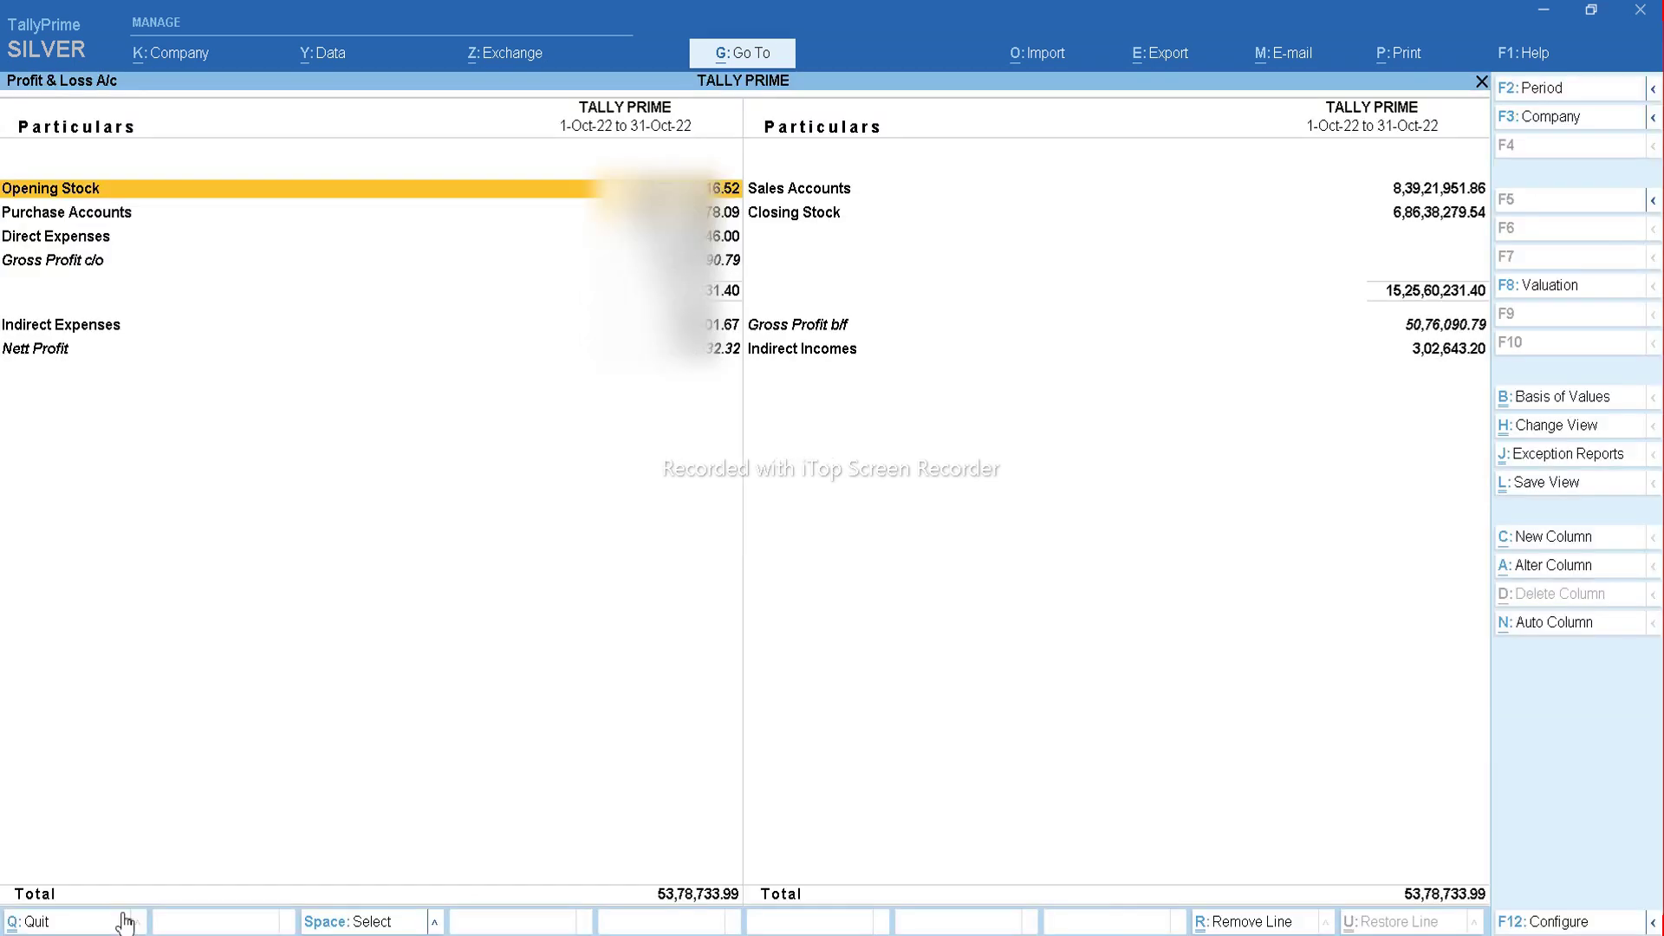
key(Right)
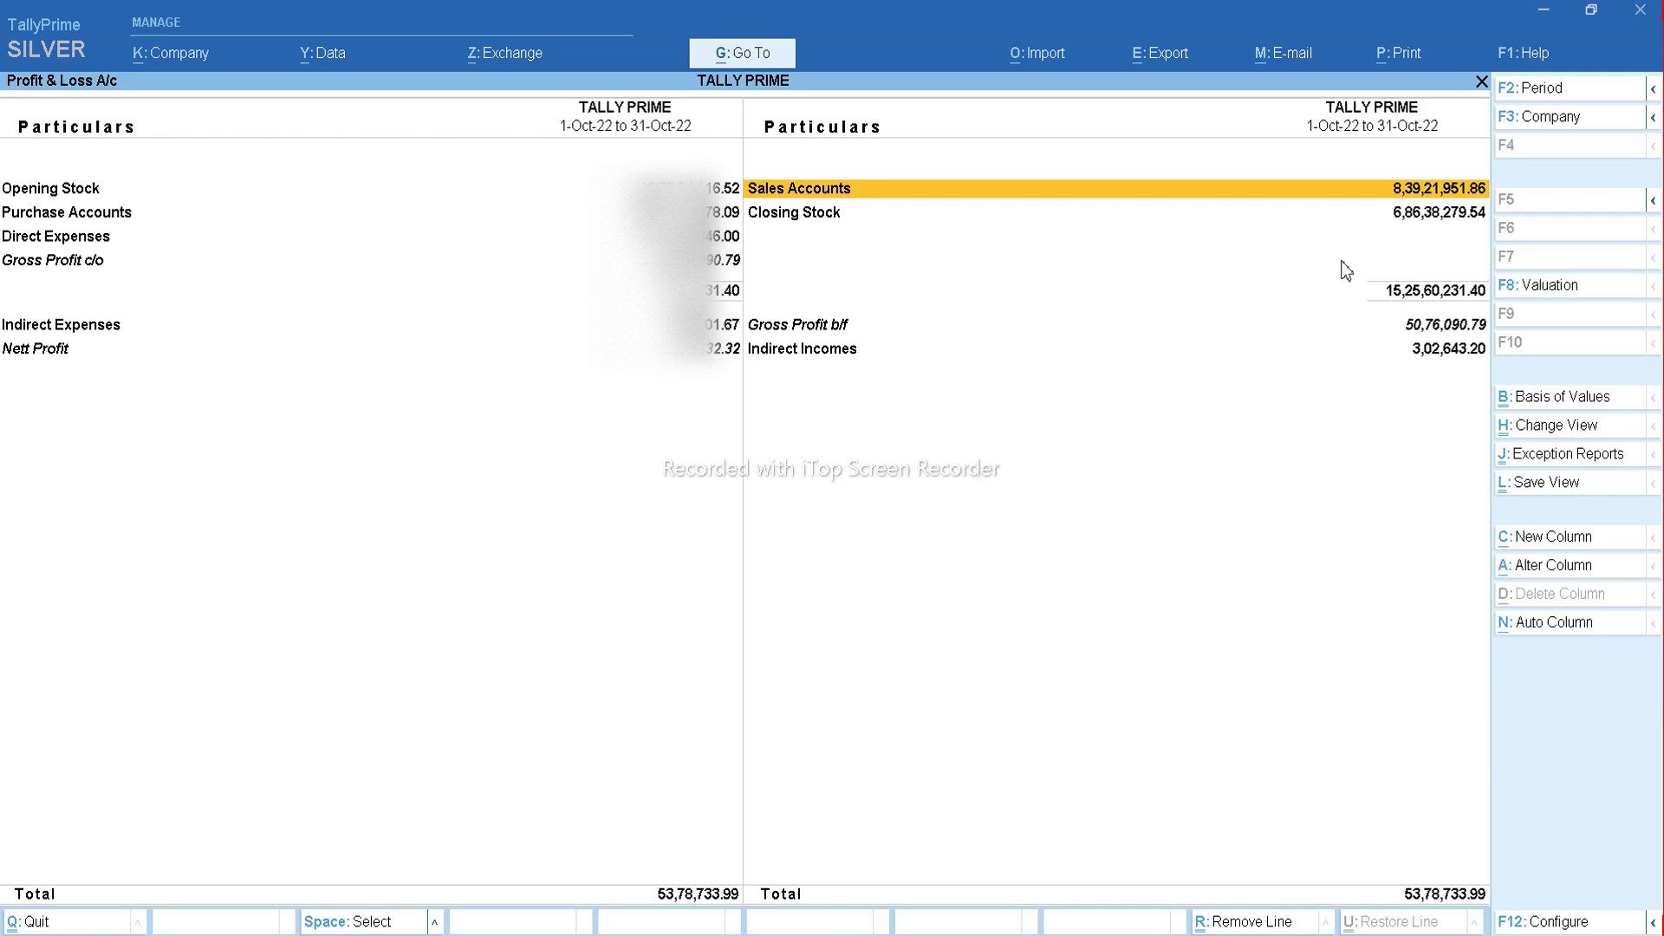
key(Escape)
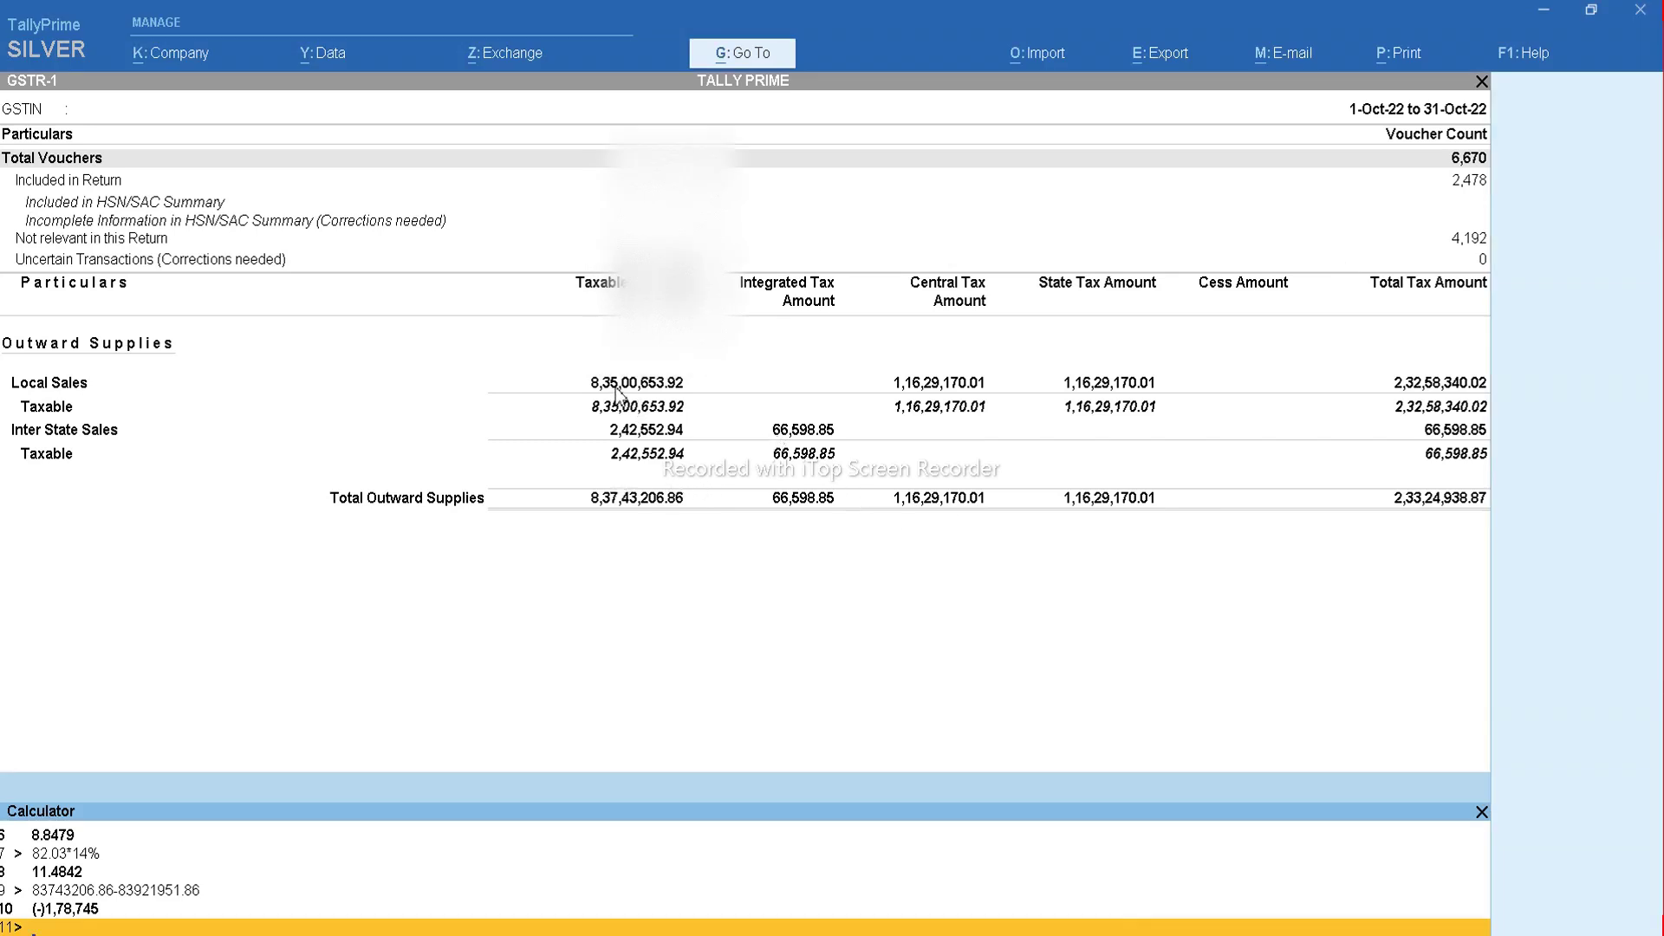
key(Escape)
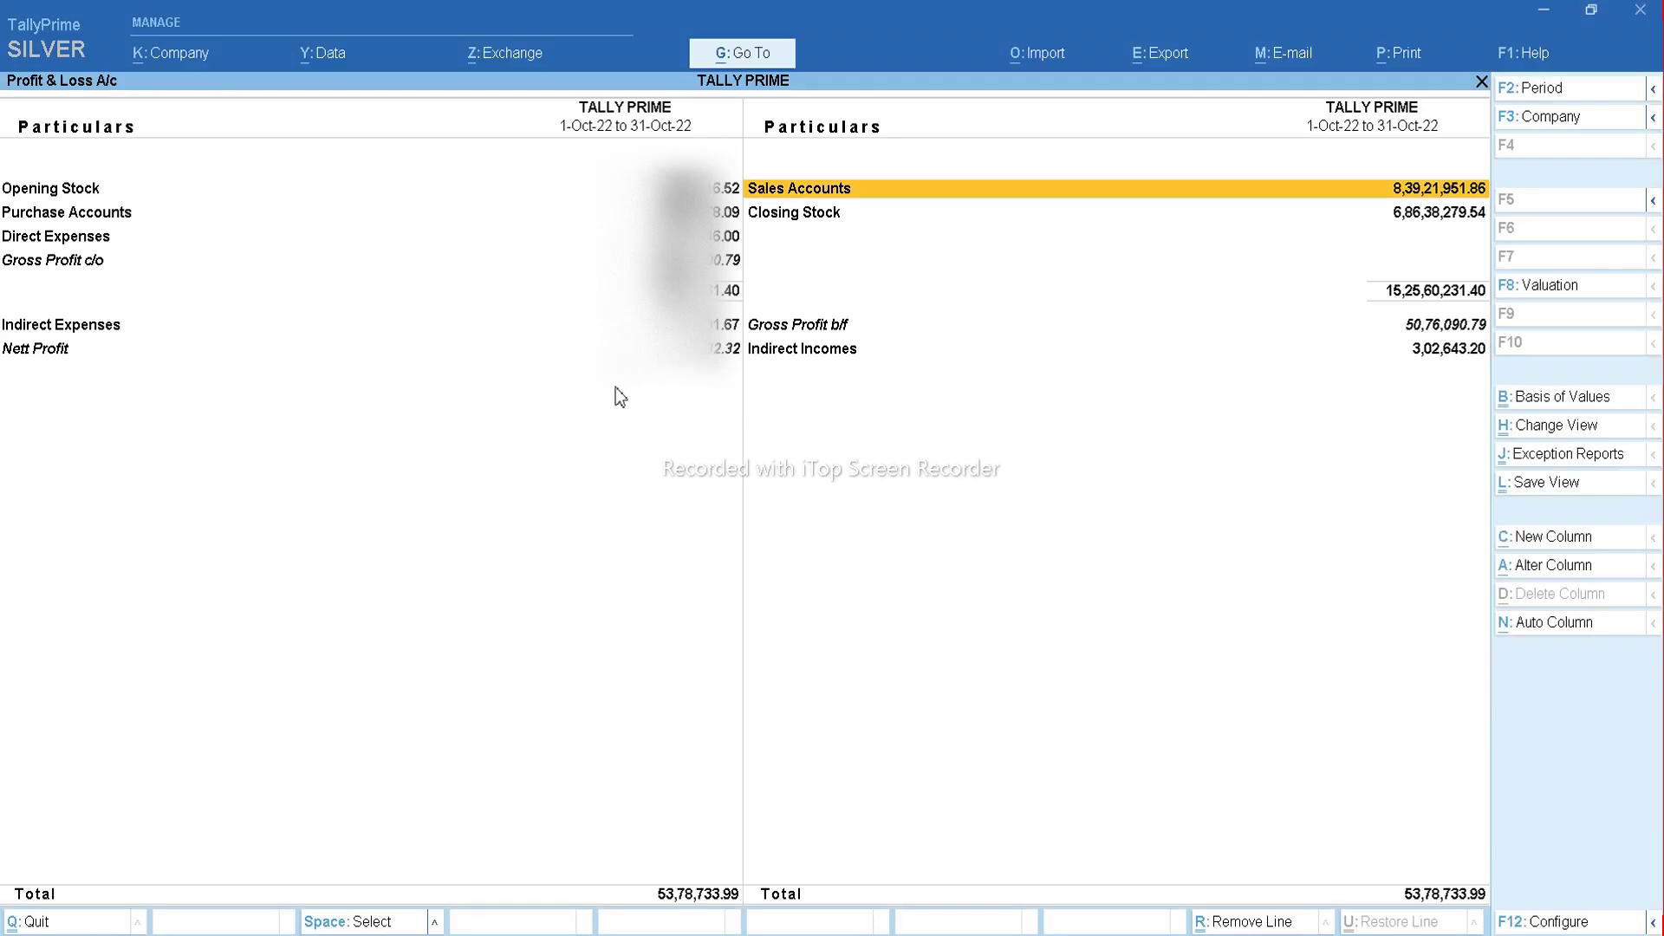
key(Return)
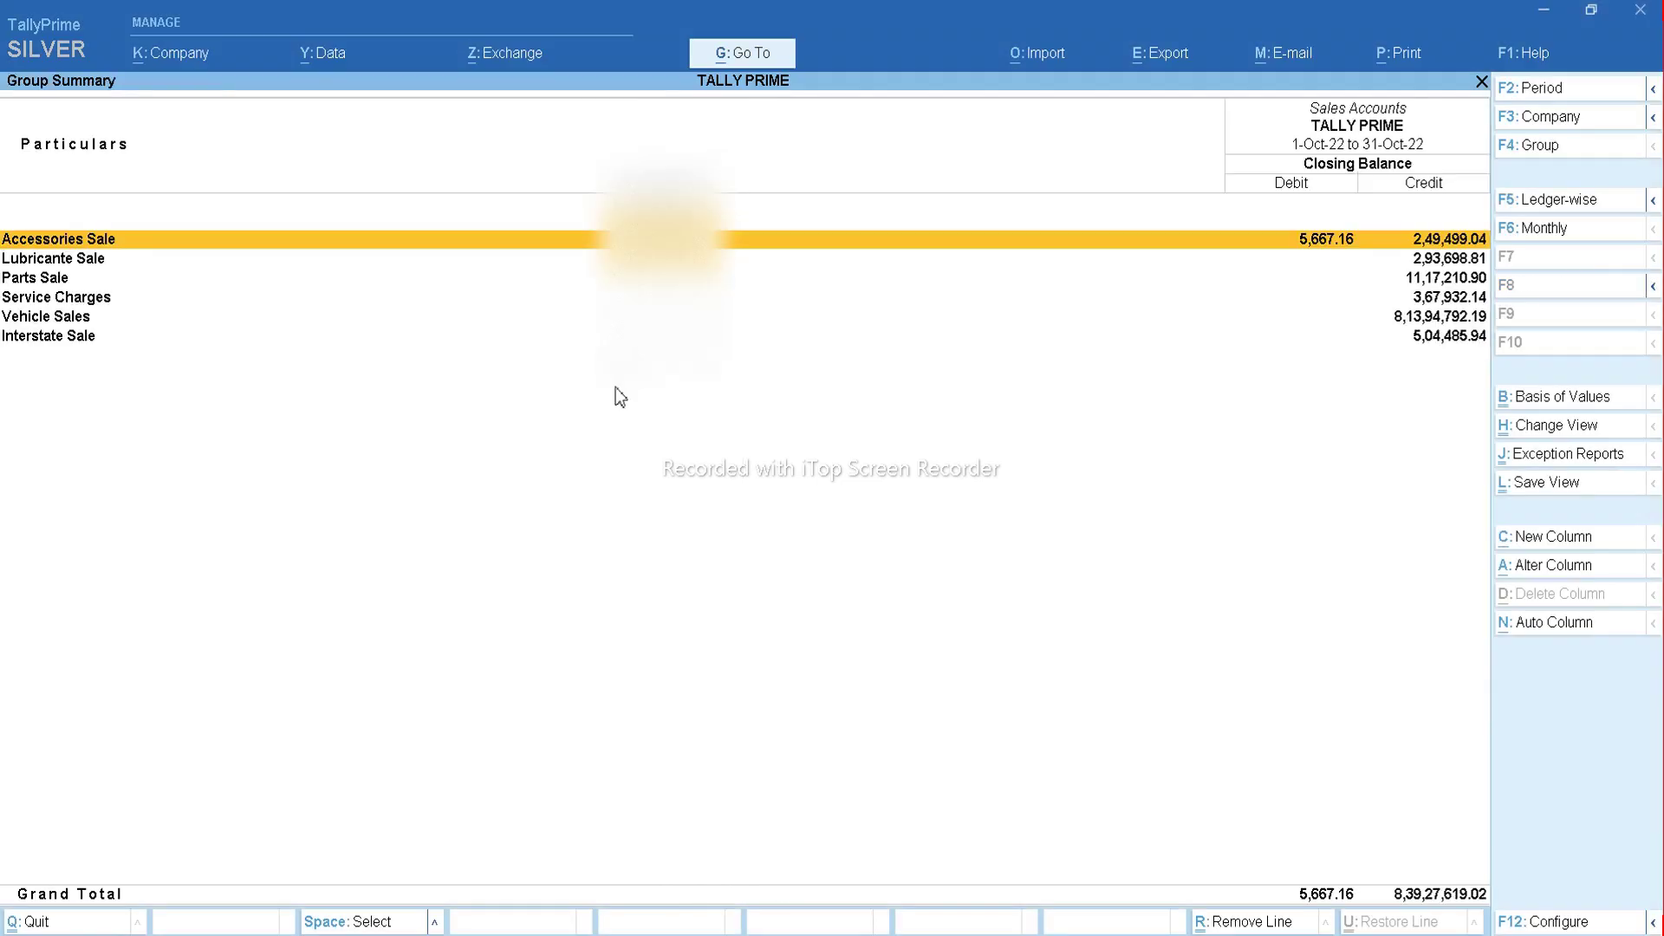
key(Down)
key(Down)
key(Down)
key(Down)
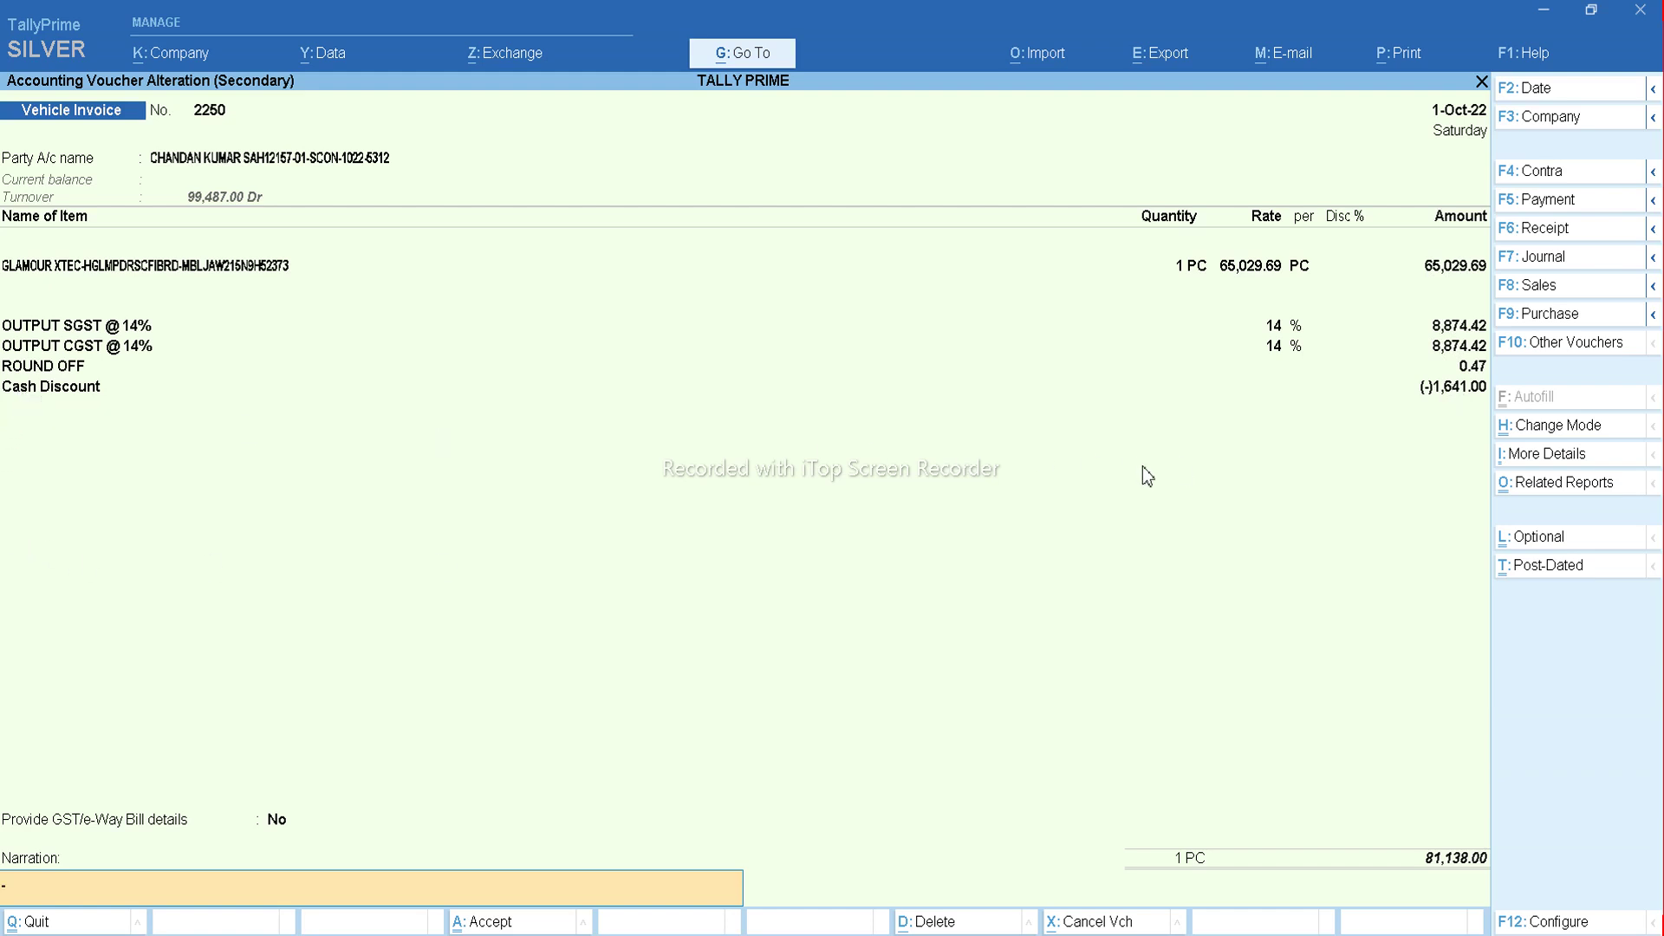
Leave the vehicle invoice and return to the calculator in the GSTR-1 window, dismissing the Windows widgets panel.
key(Escape)
key(ctrl+n)
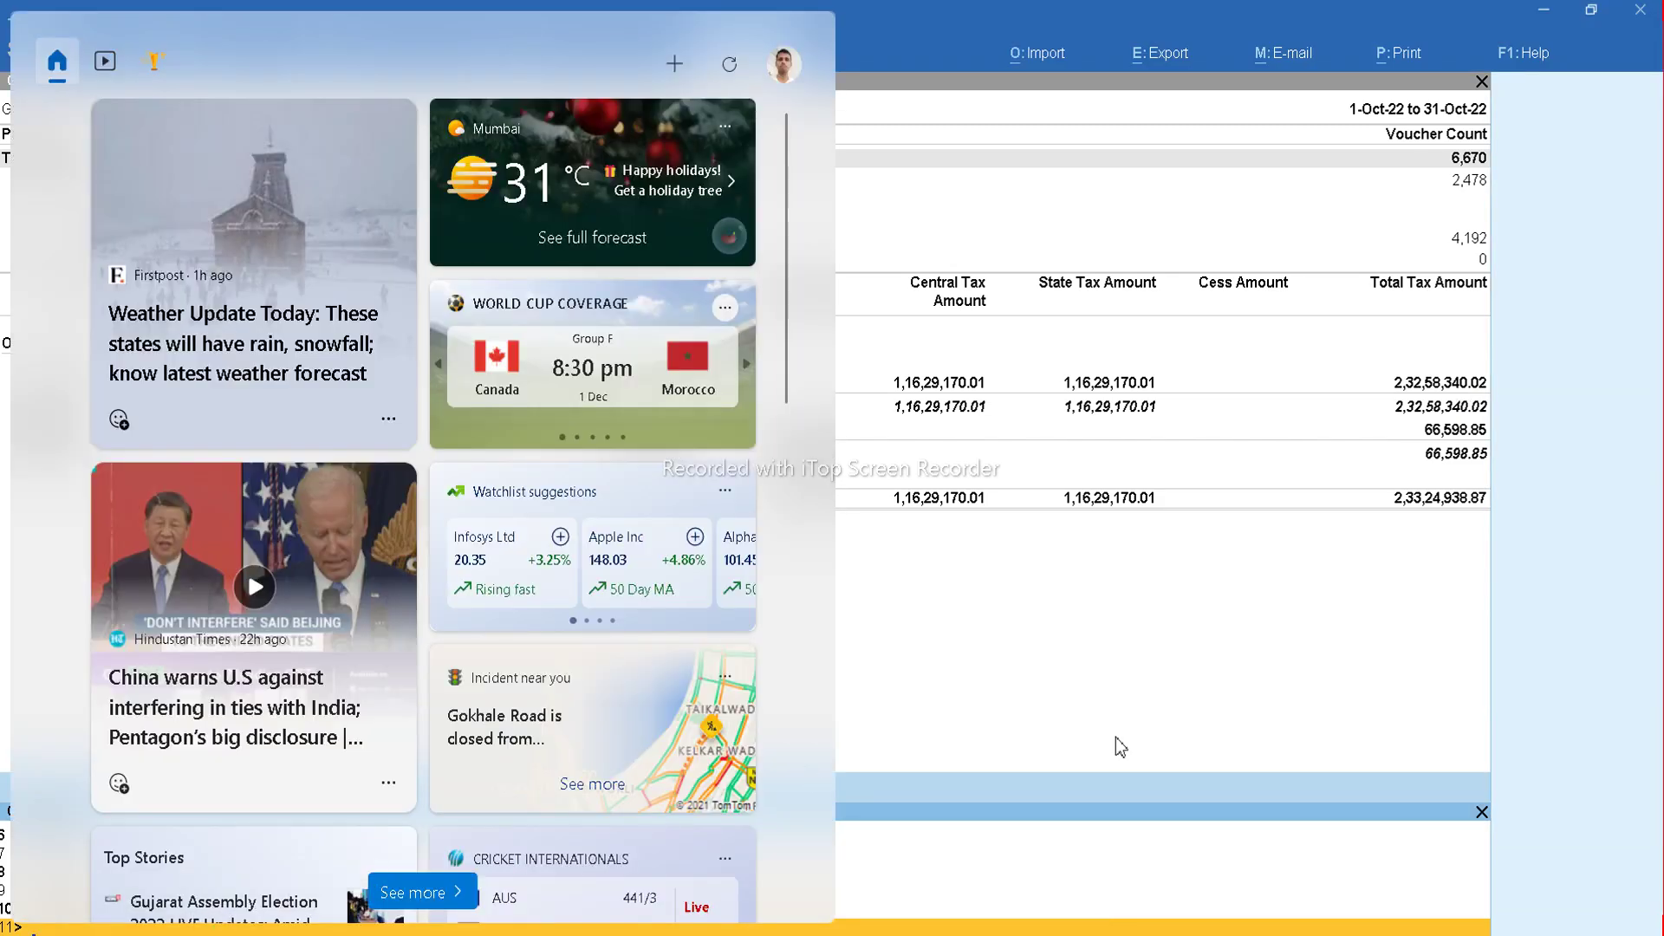
click(1141, 746)
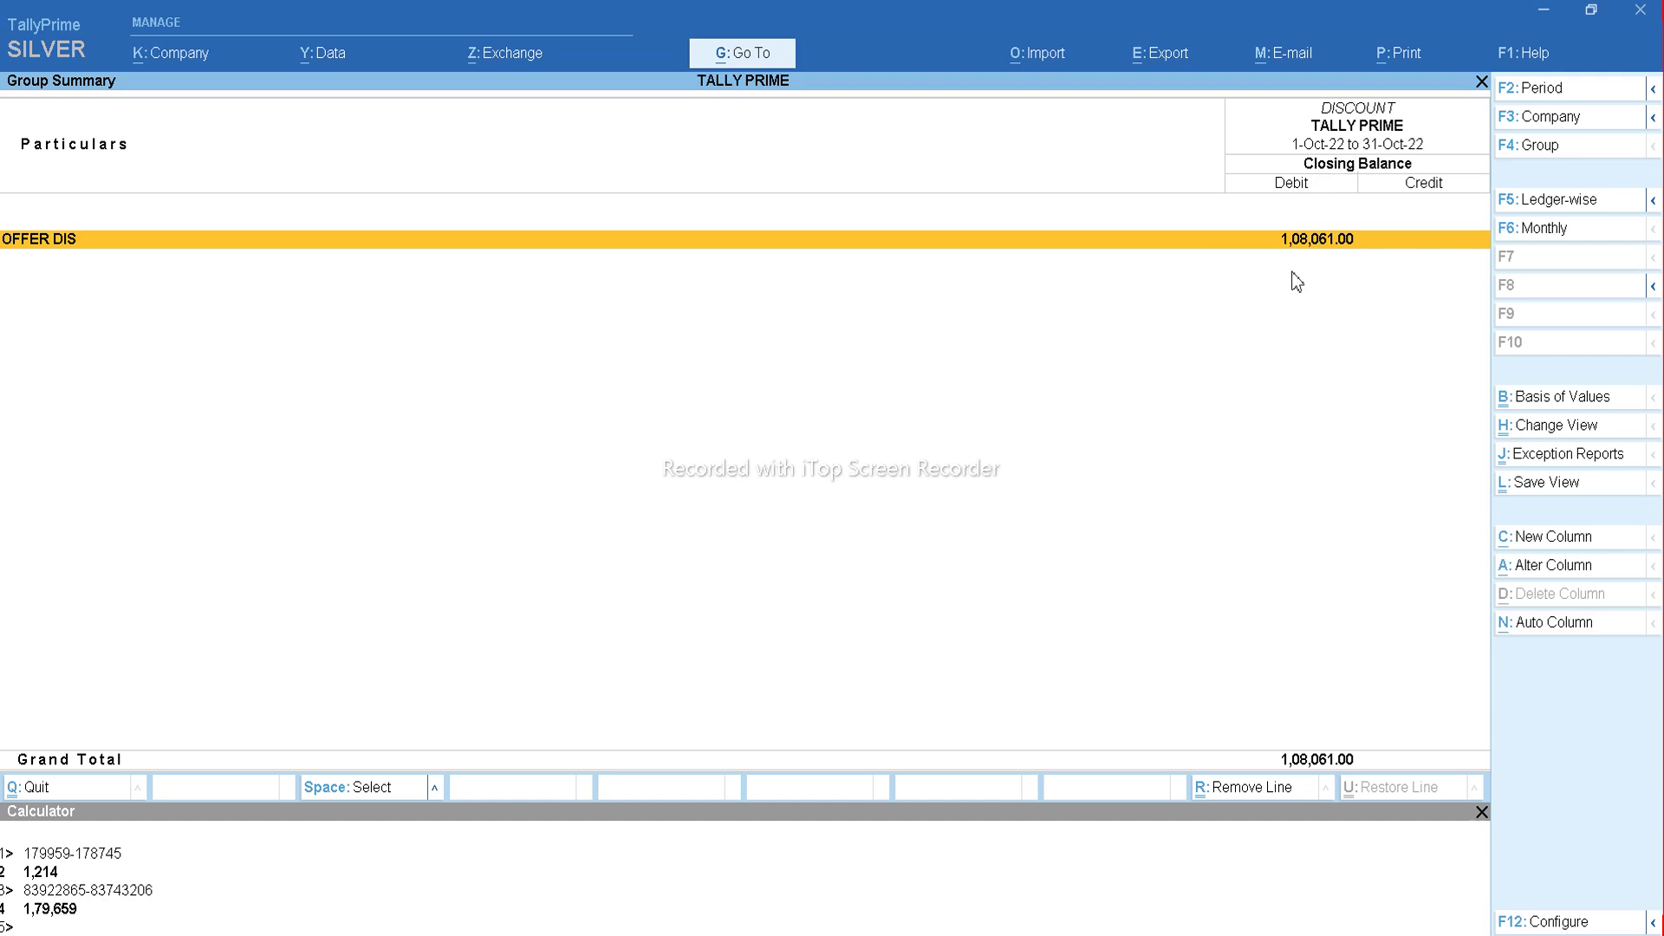
Configure the DISCOUNT group summary to show transactions by setting Show Transactions to Yes.
key(F12)
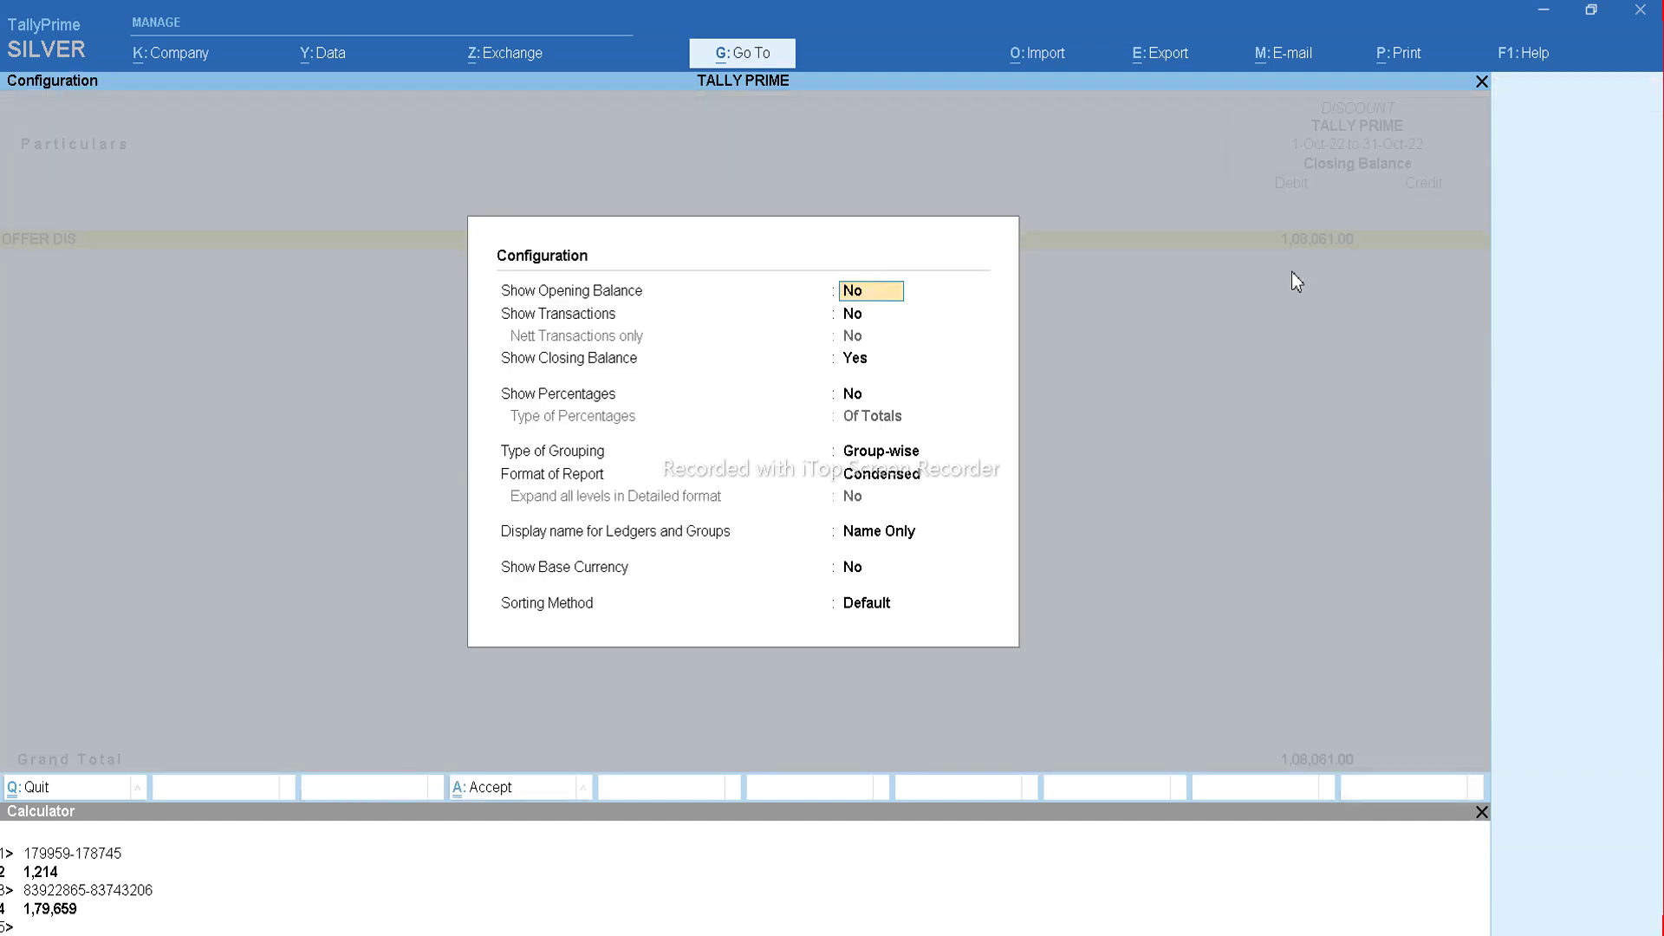
key(Return)
text(y)
key(Return)
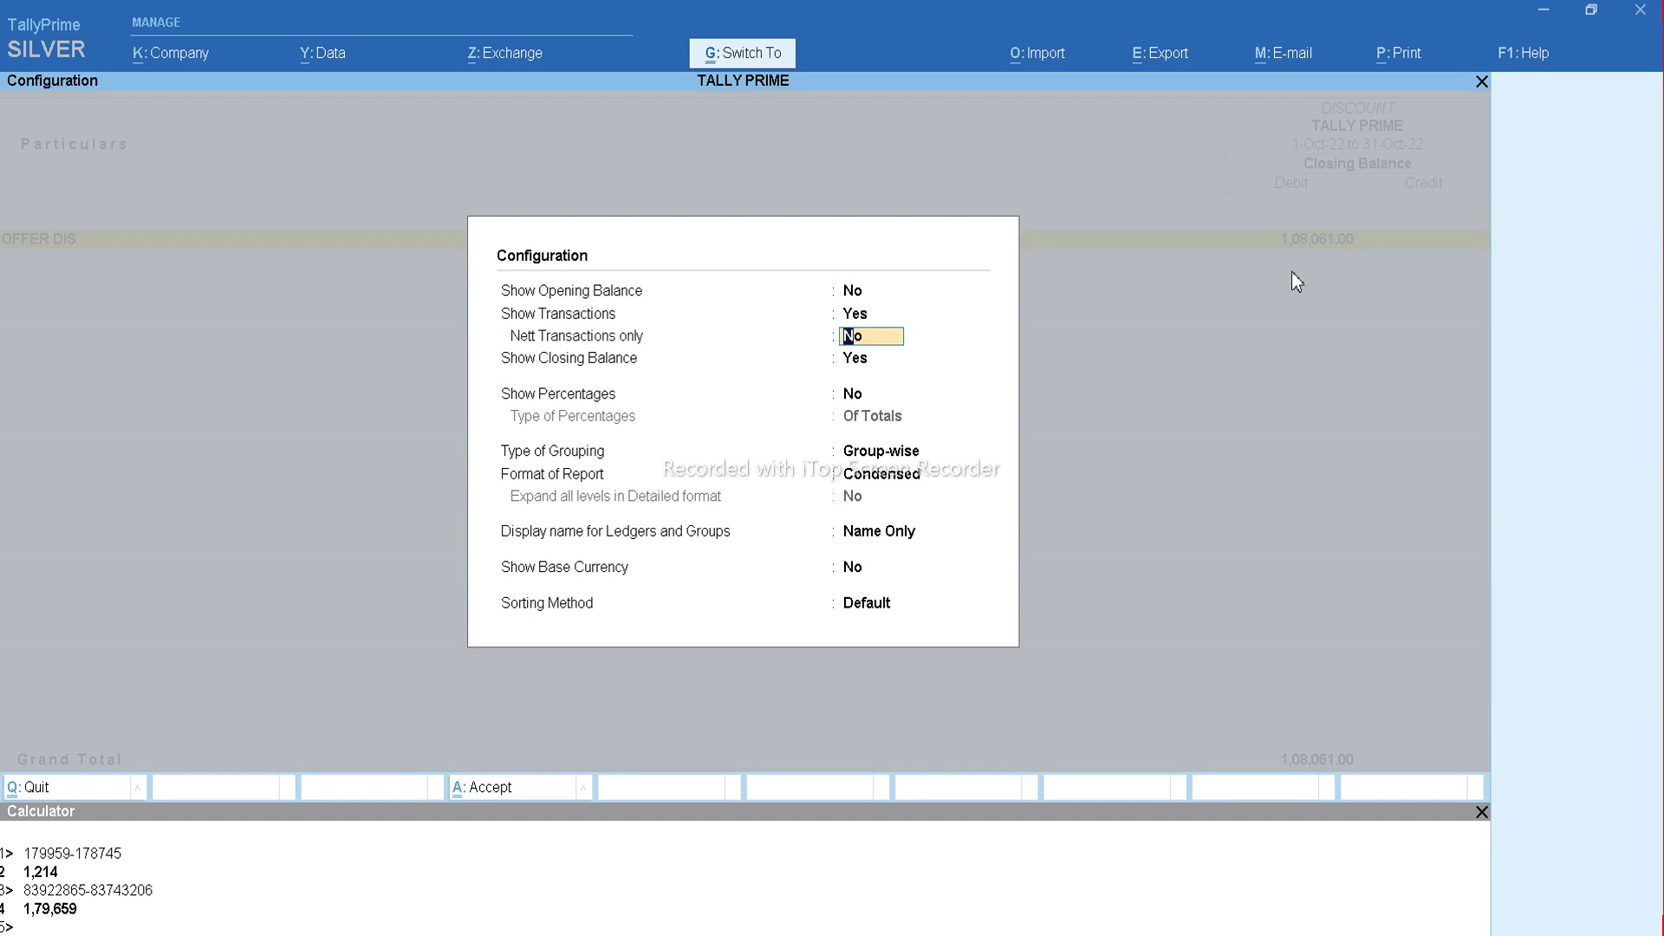
key(ctrl+a)
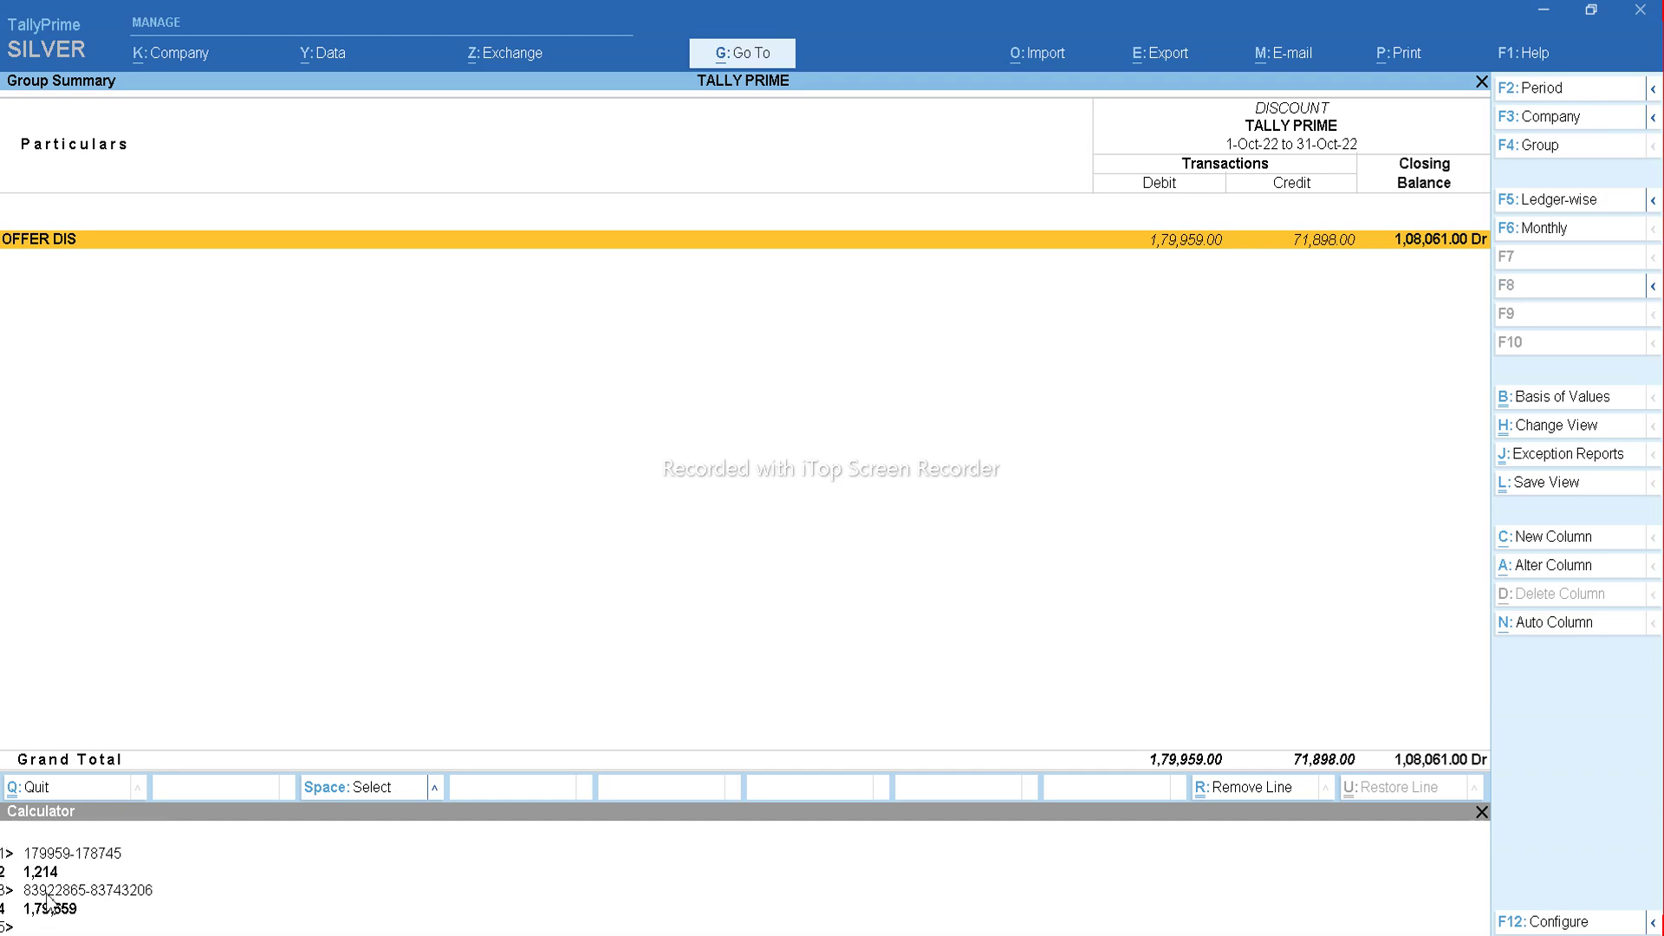
Compare the OFFER DIS debit transactions and the earlier calculations with the GSTR-1 total outward supplies in the other window.
key(alt+Tab)
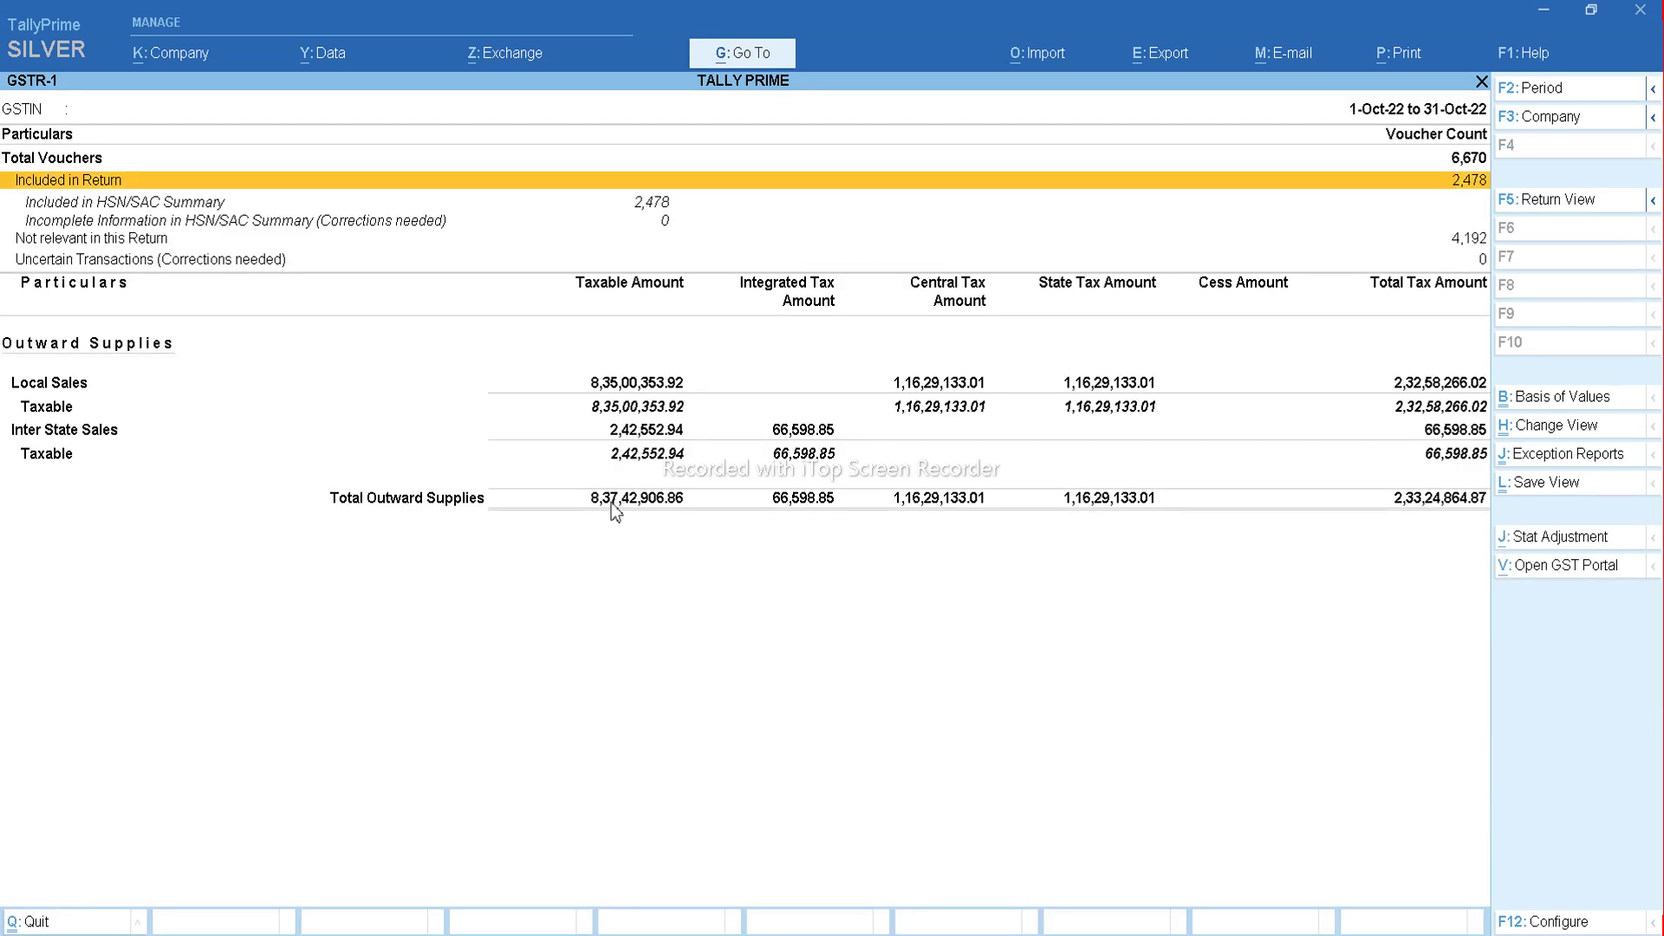
key(alt+Tab)
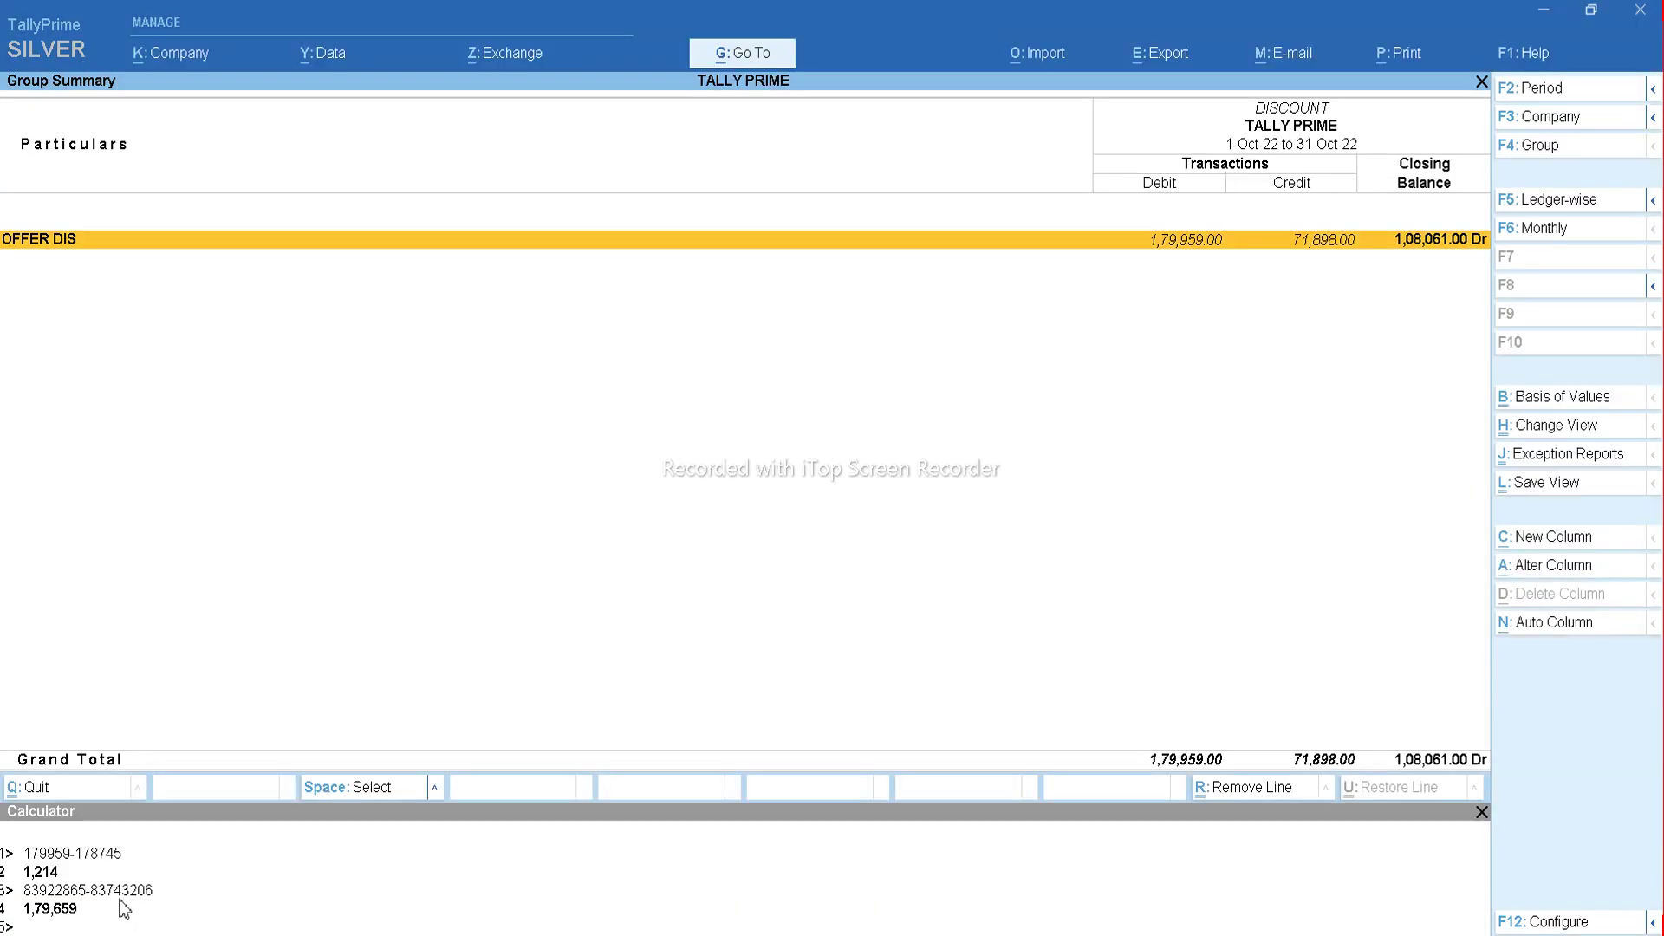
key(alt+Tab)
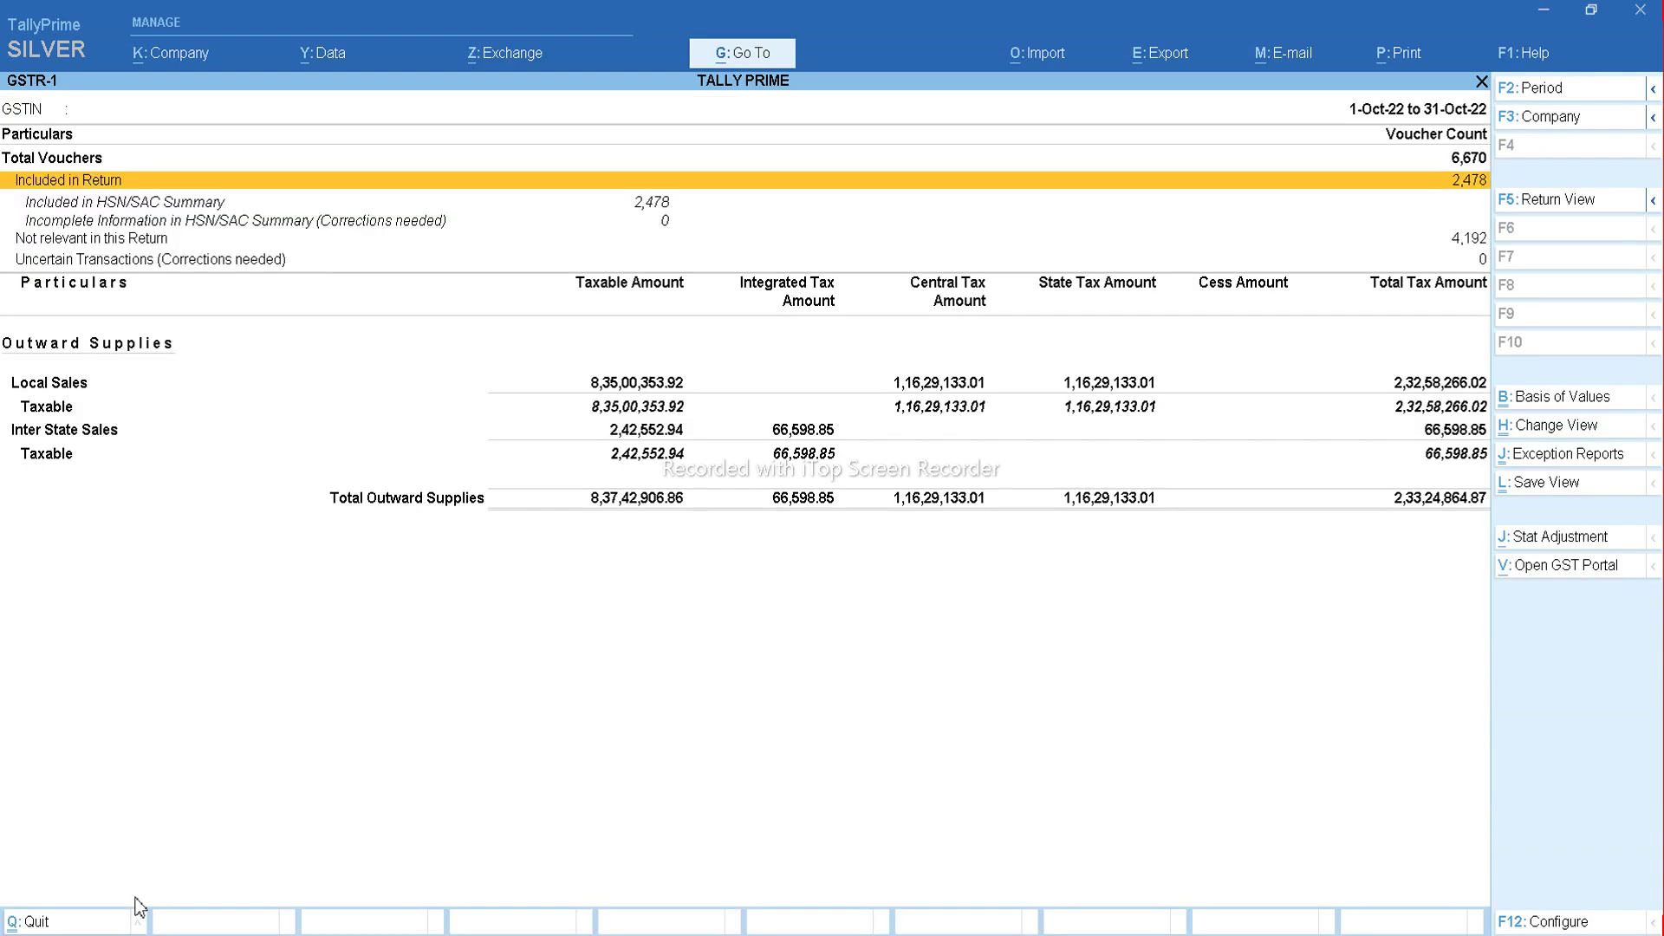
key(alt+Tab)
key(alt+Tab)
key(alt+Tab)
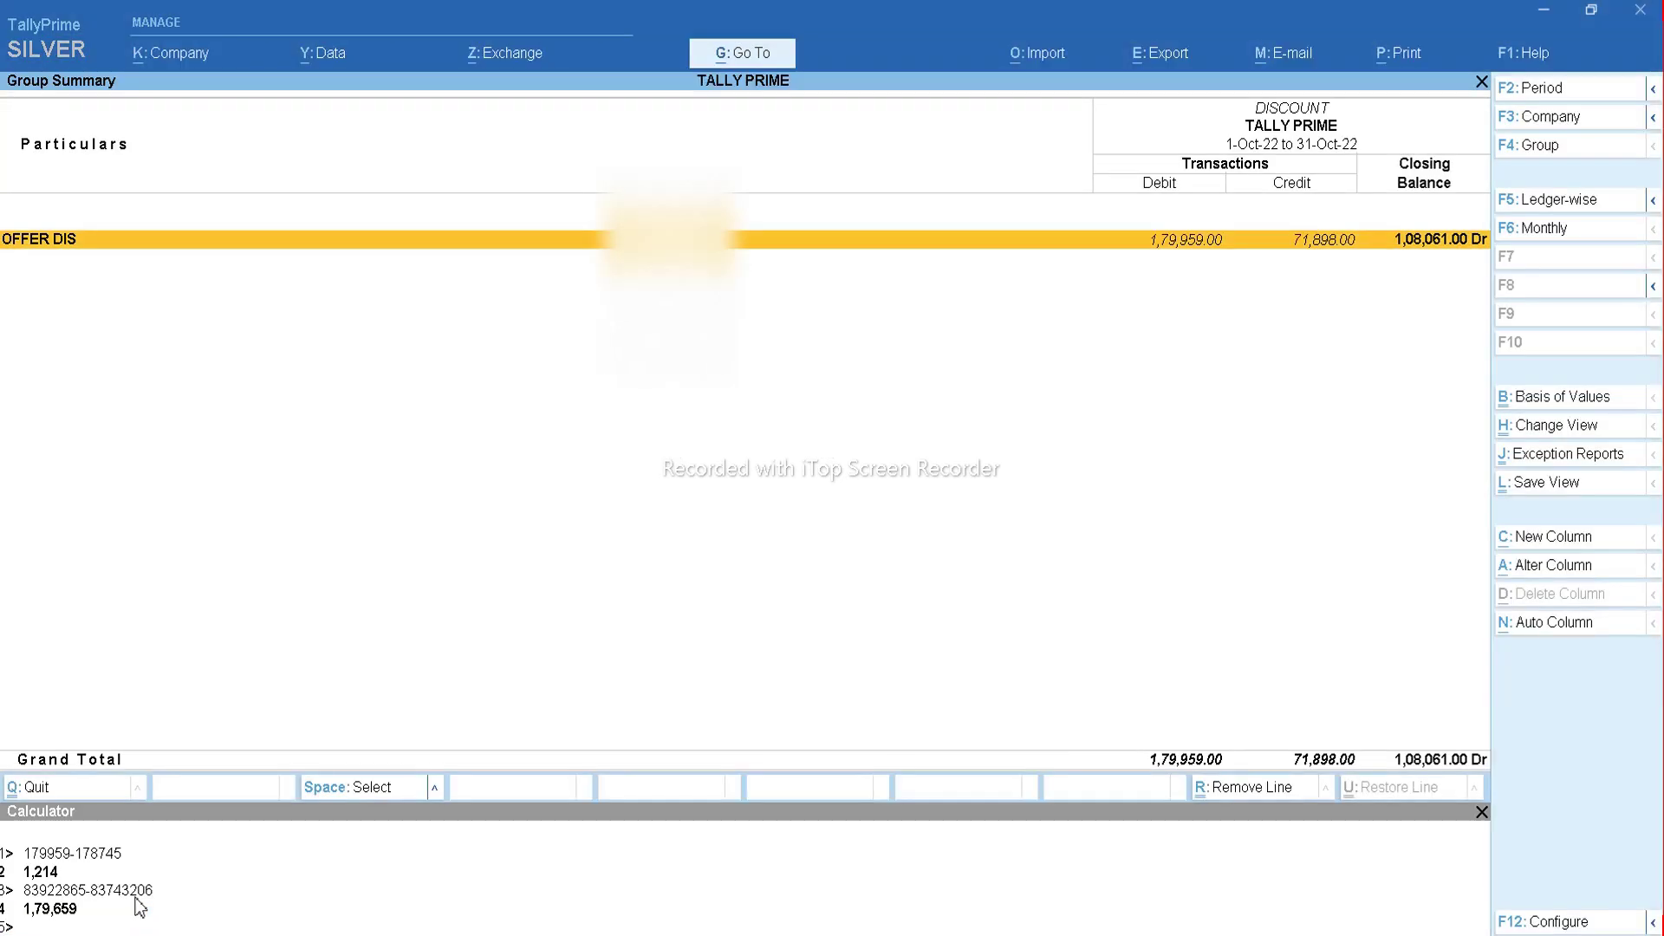
Return to the October Profit & Loss A/c and calculate 83922865.86-83742906.86, Sales Accounts minus the GSTR-1 taxable total.
key(Escape)
key(Escape)
key(Right)
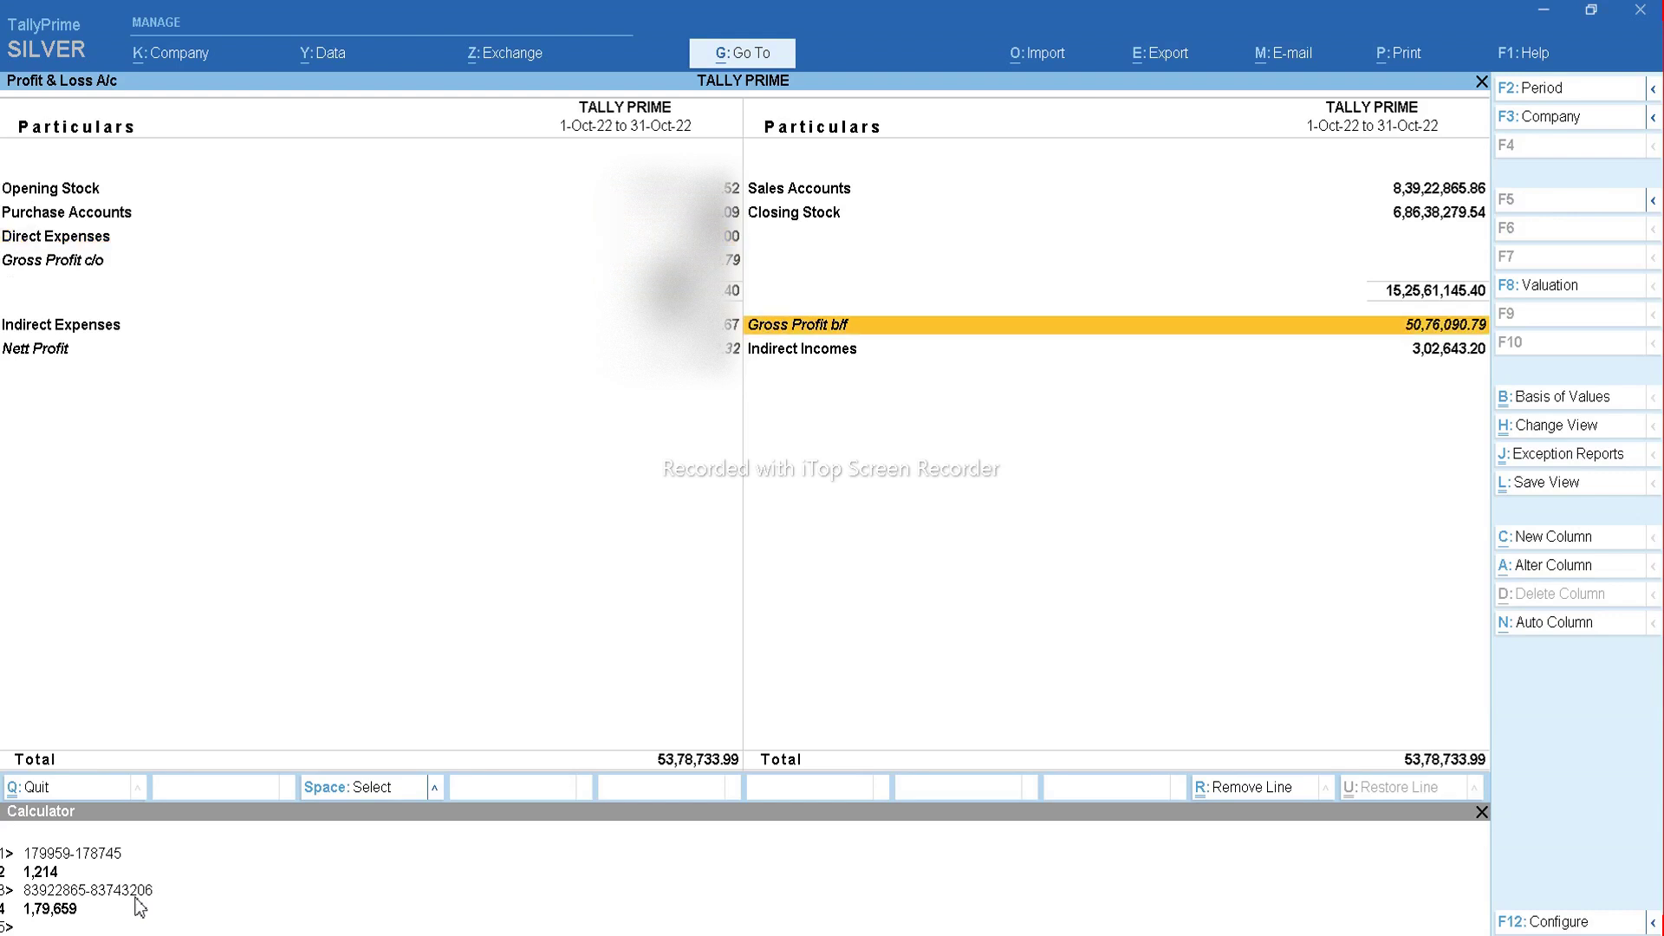
key(Up)
key(Up)
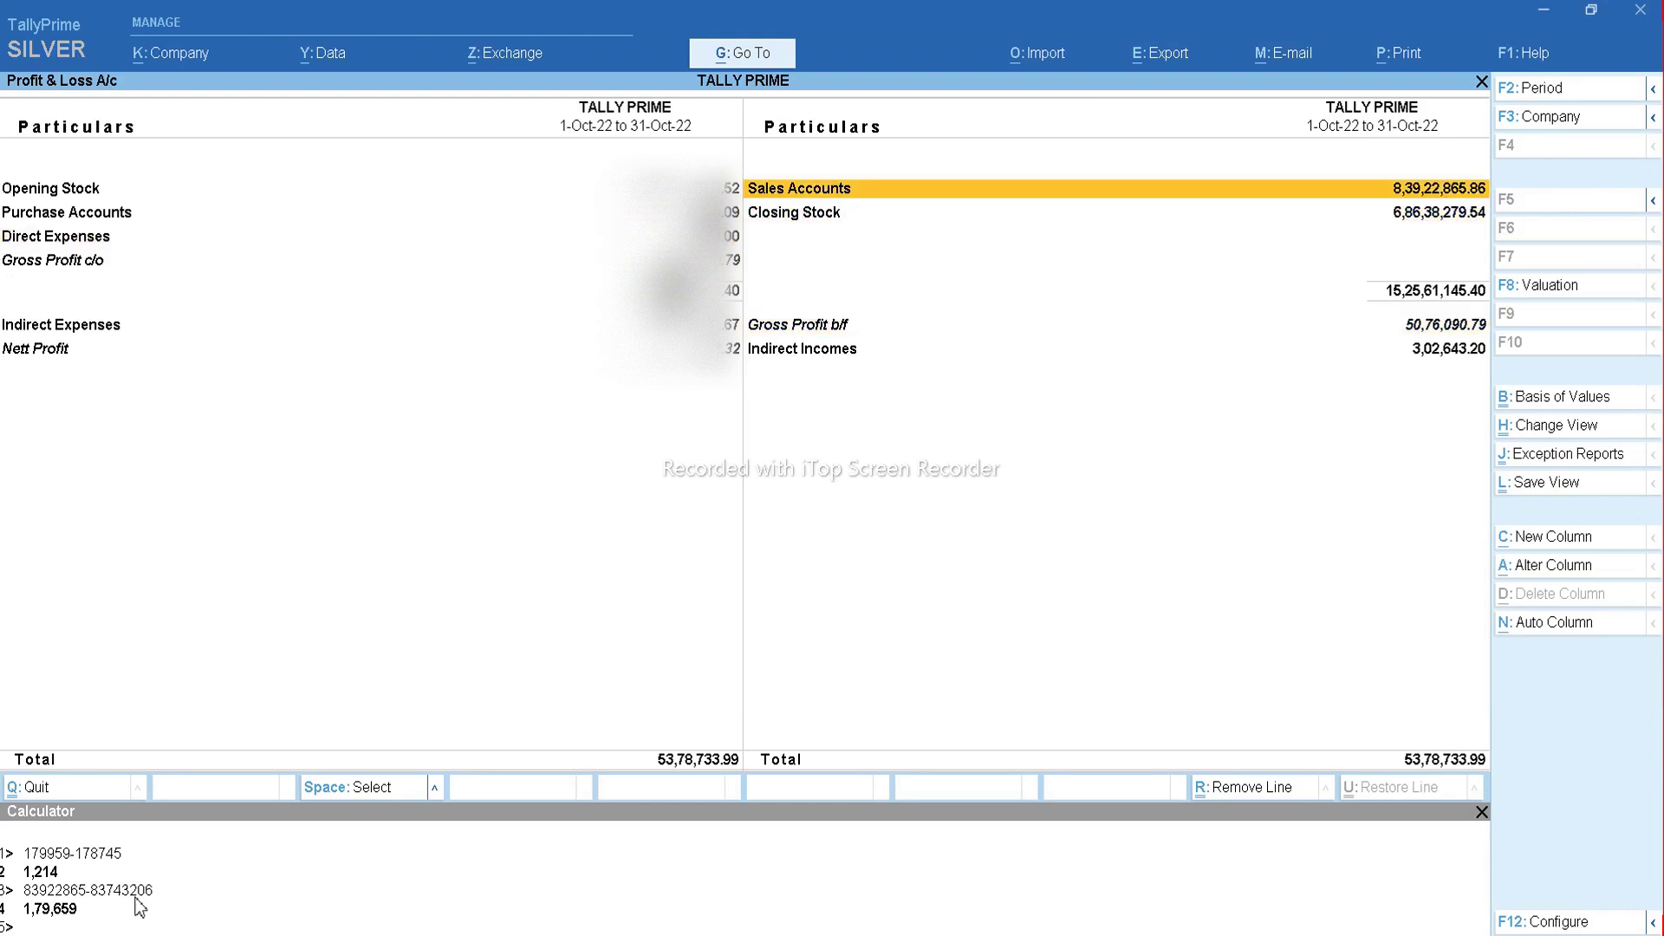
key(ctrl+n)
text(83922865.86-)
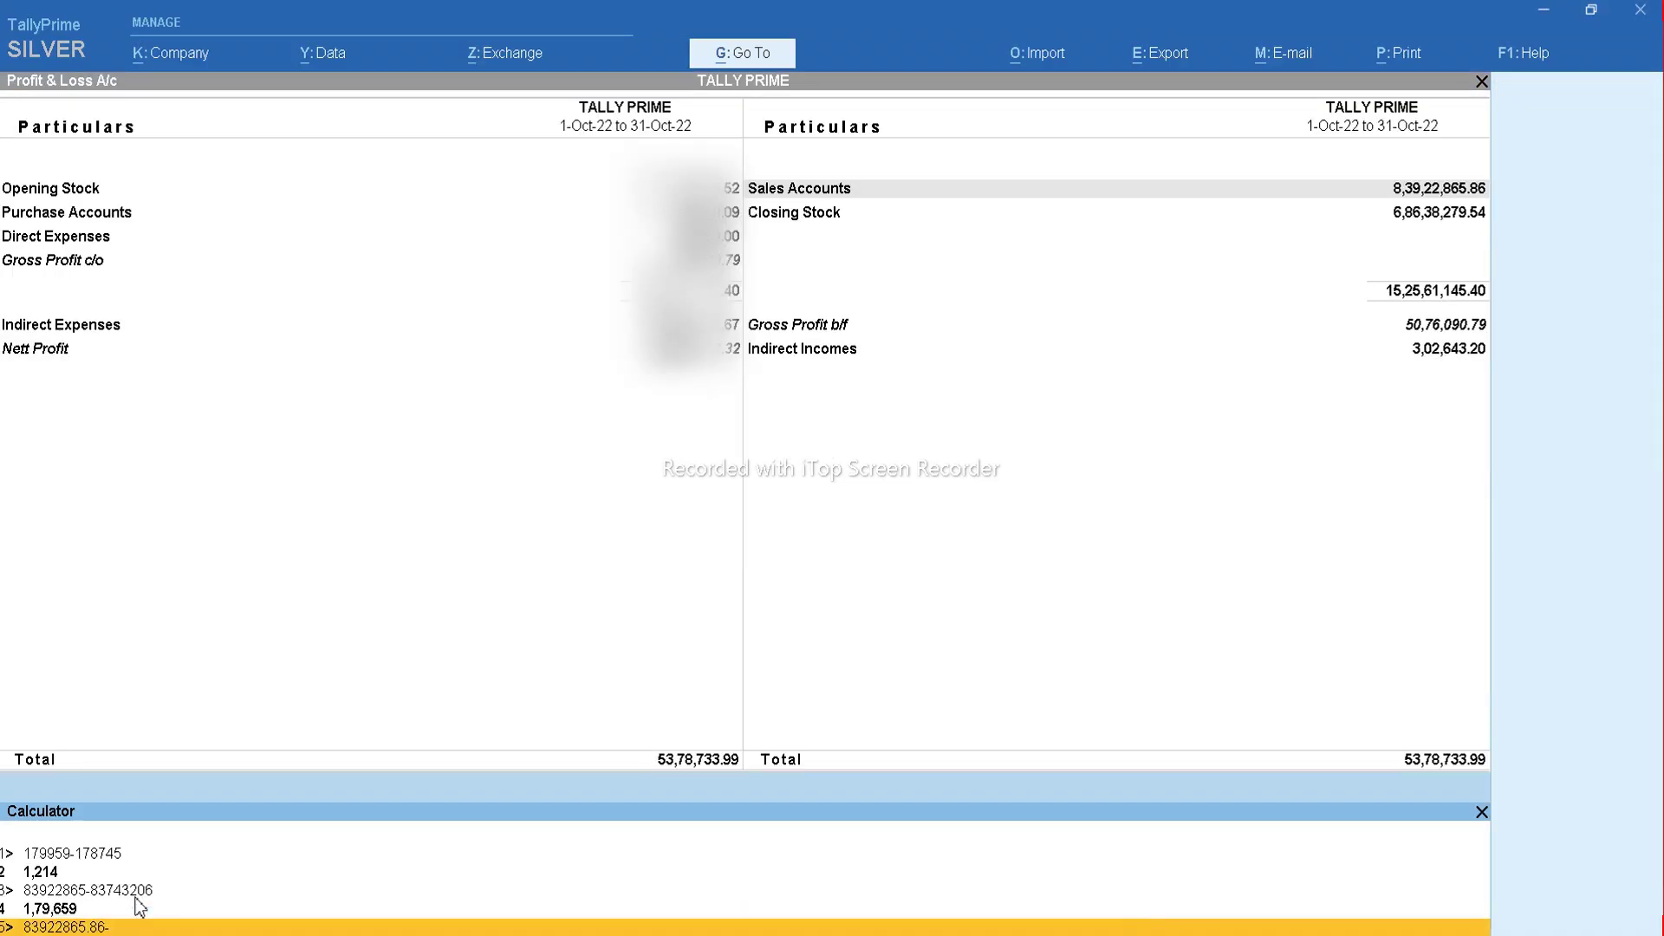
text(83742906.)
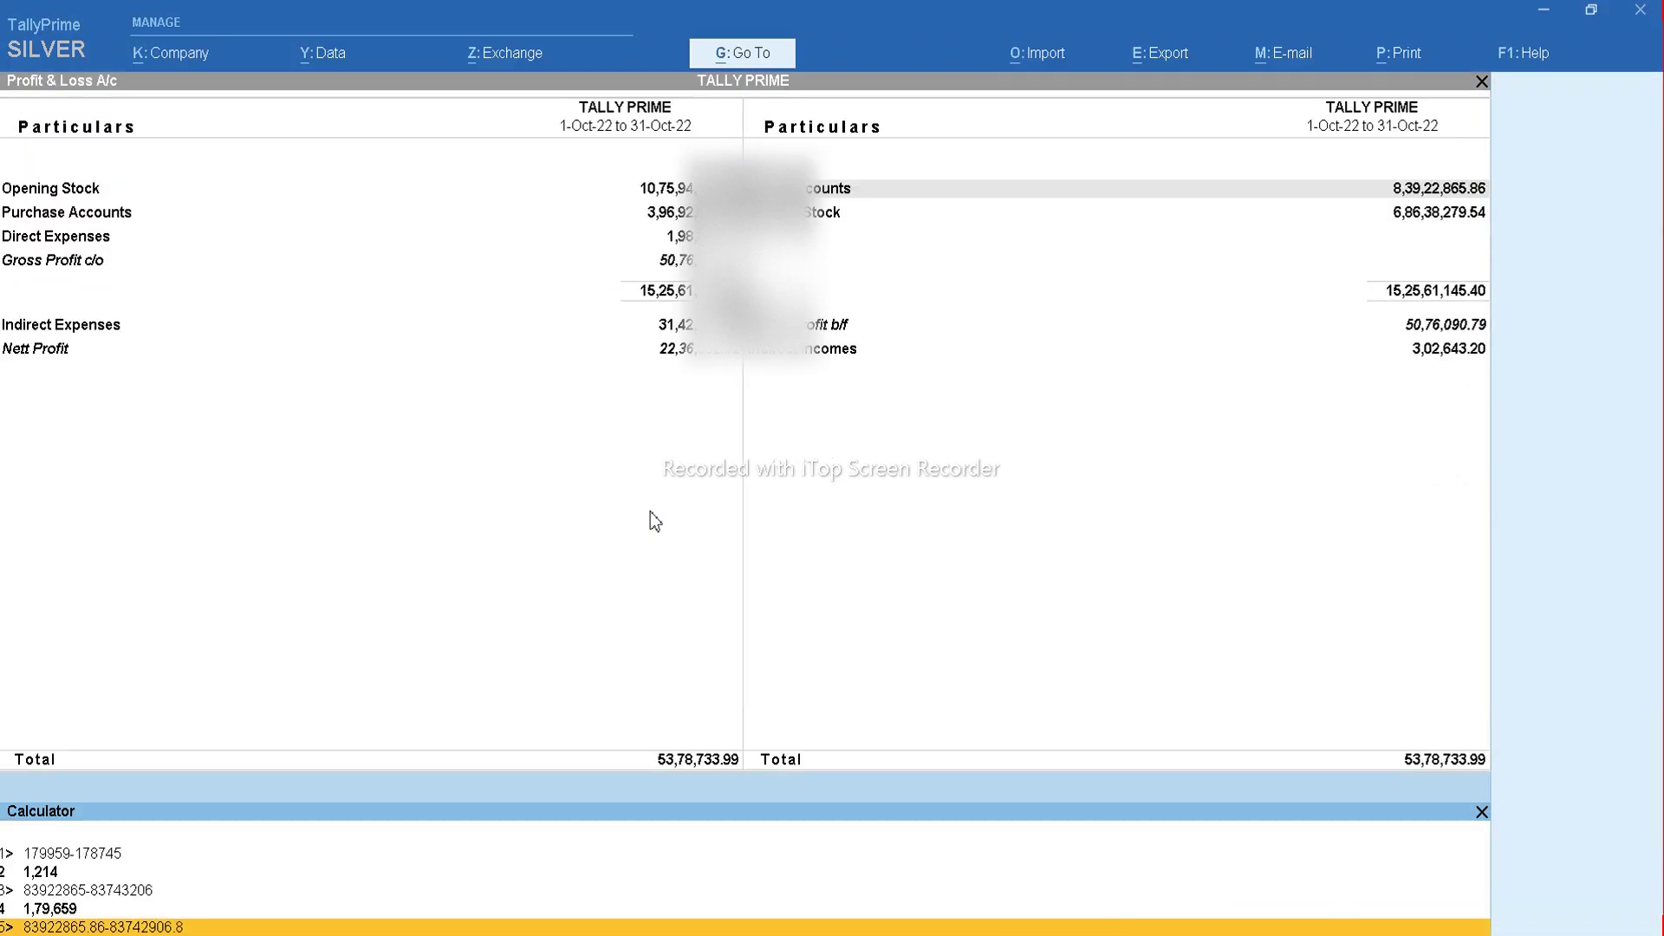
text(6)
key(Return)
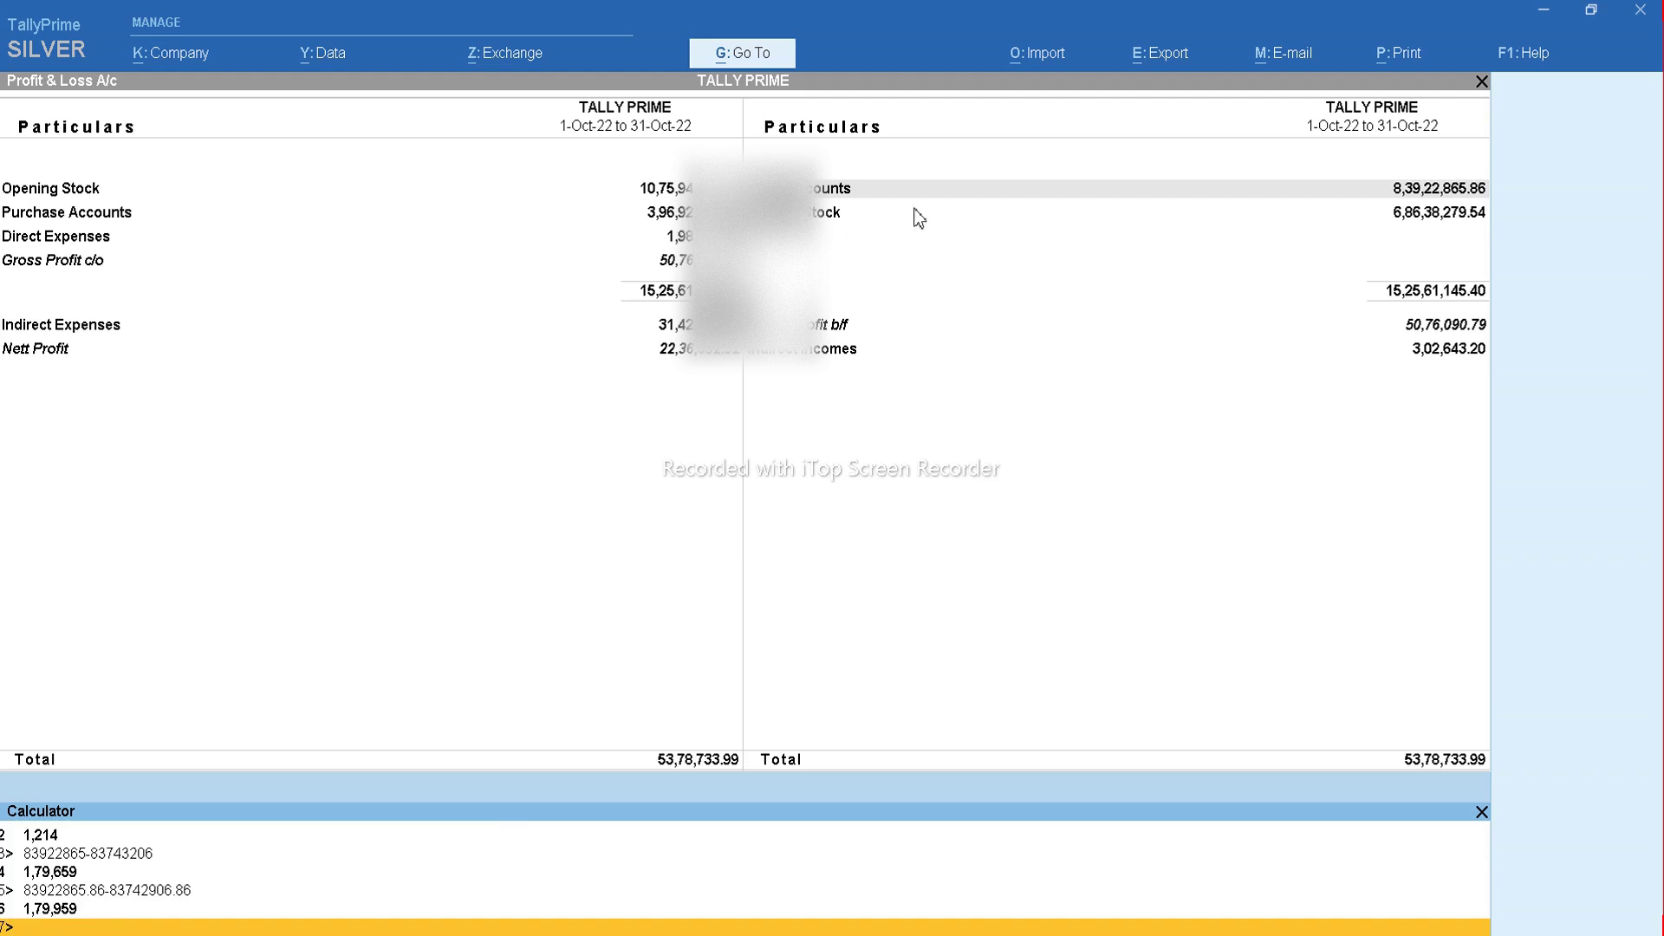
key(Escape)
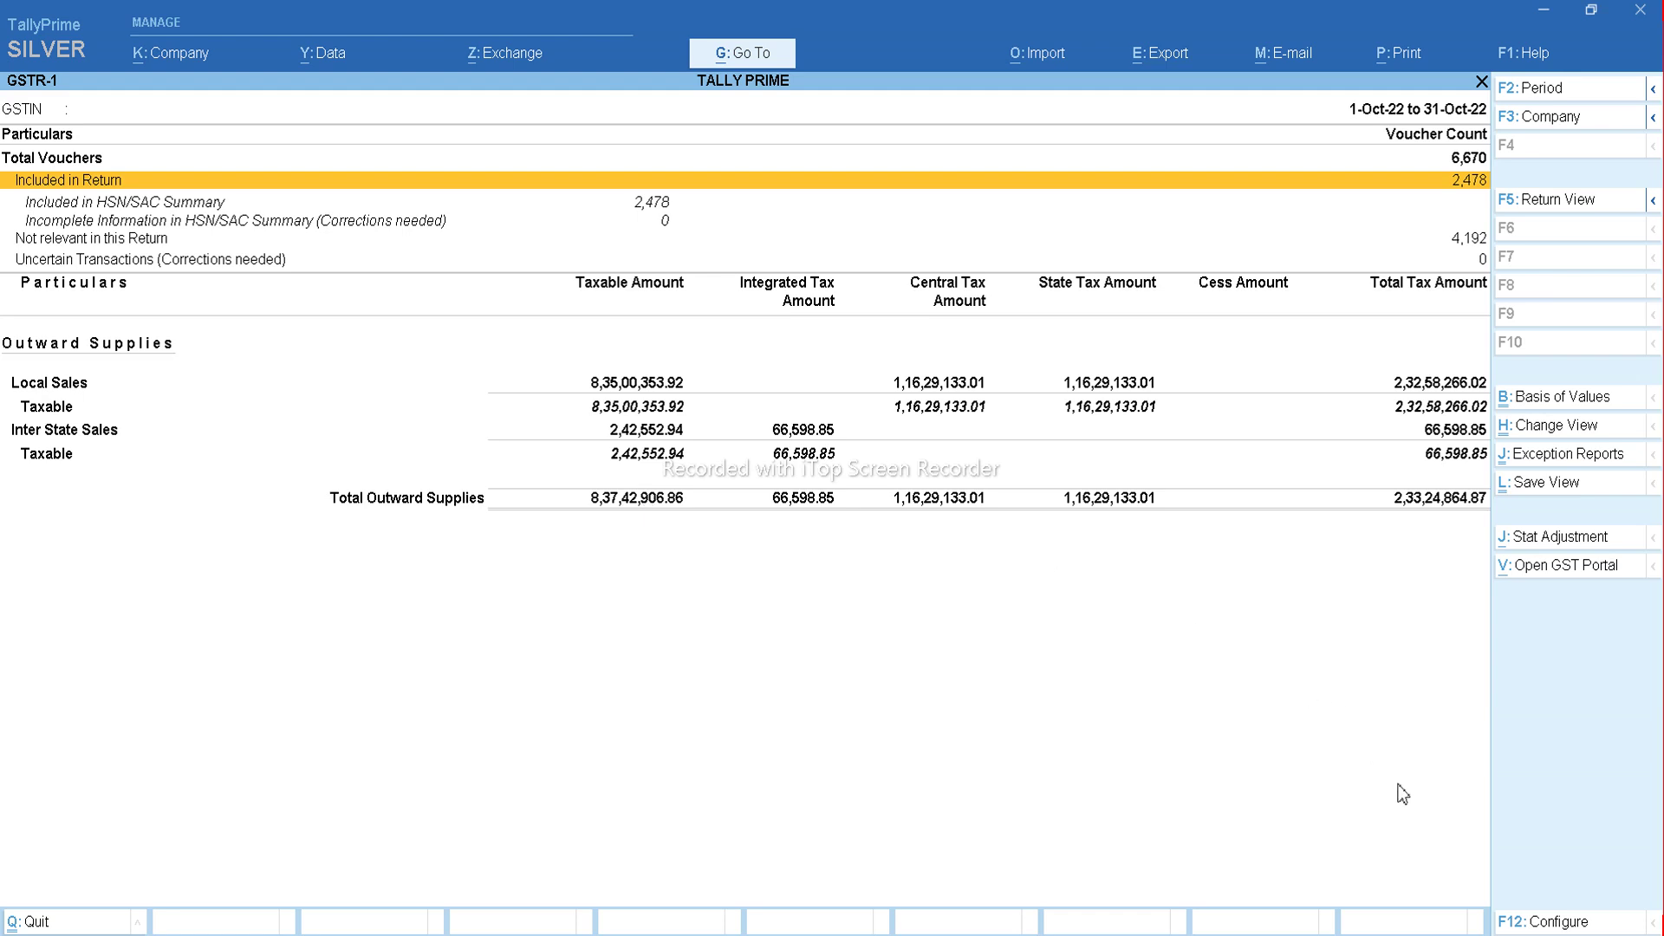
Display the OFFER DIS debit and credit transactions again by setting Show Transactions to Yes in the DISCOUNT summary.
key(Escape)
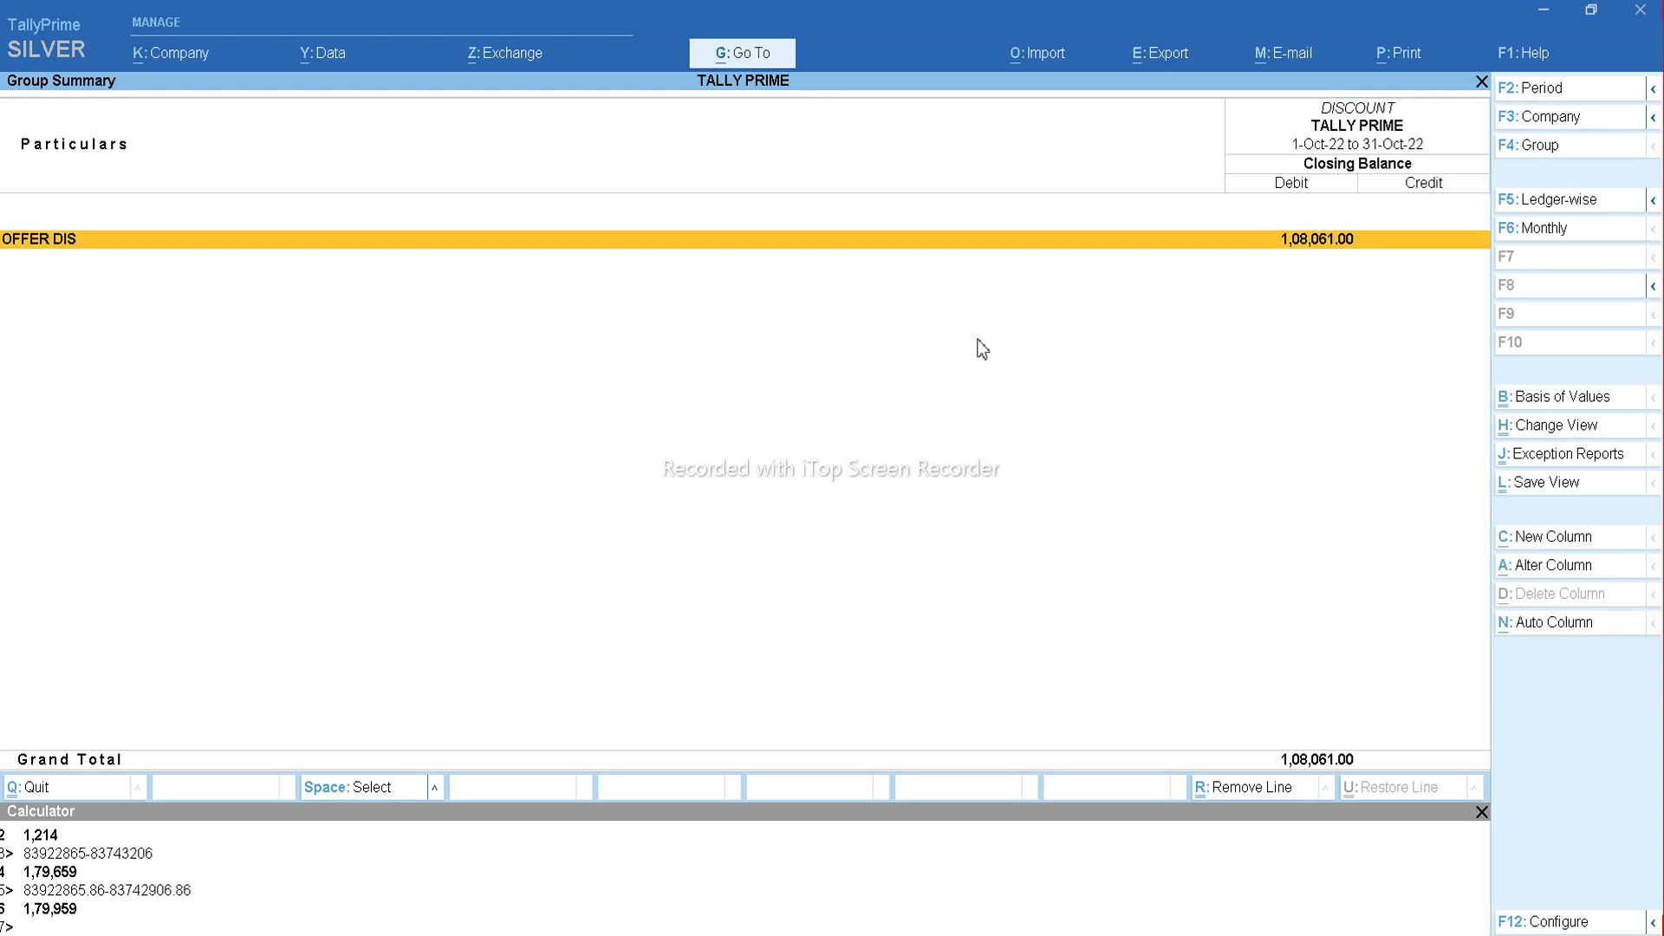
key(F12)
key(Return)
key(y)
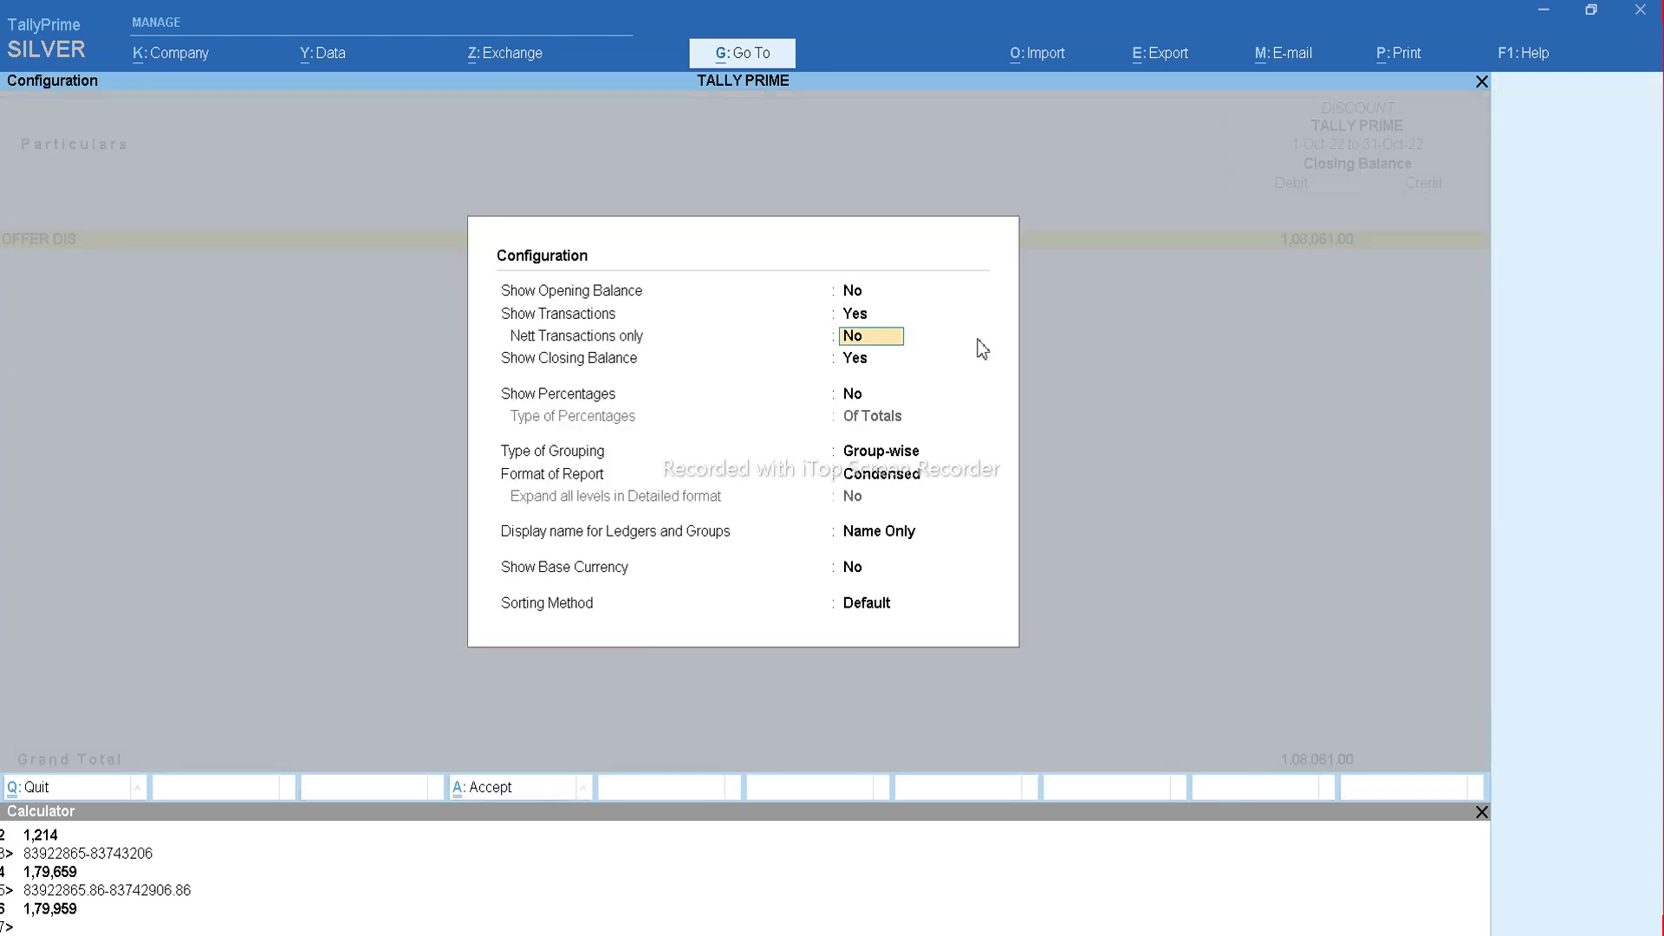
key(ctrl+a)
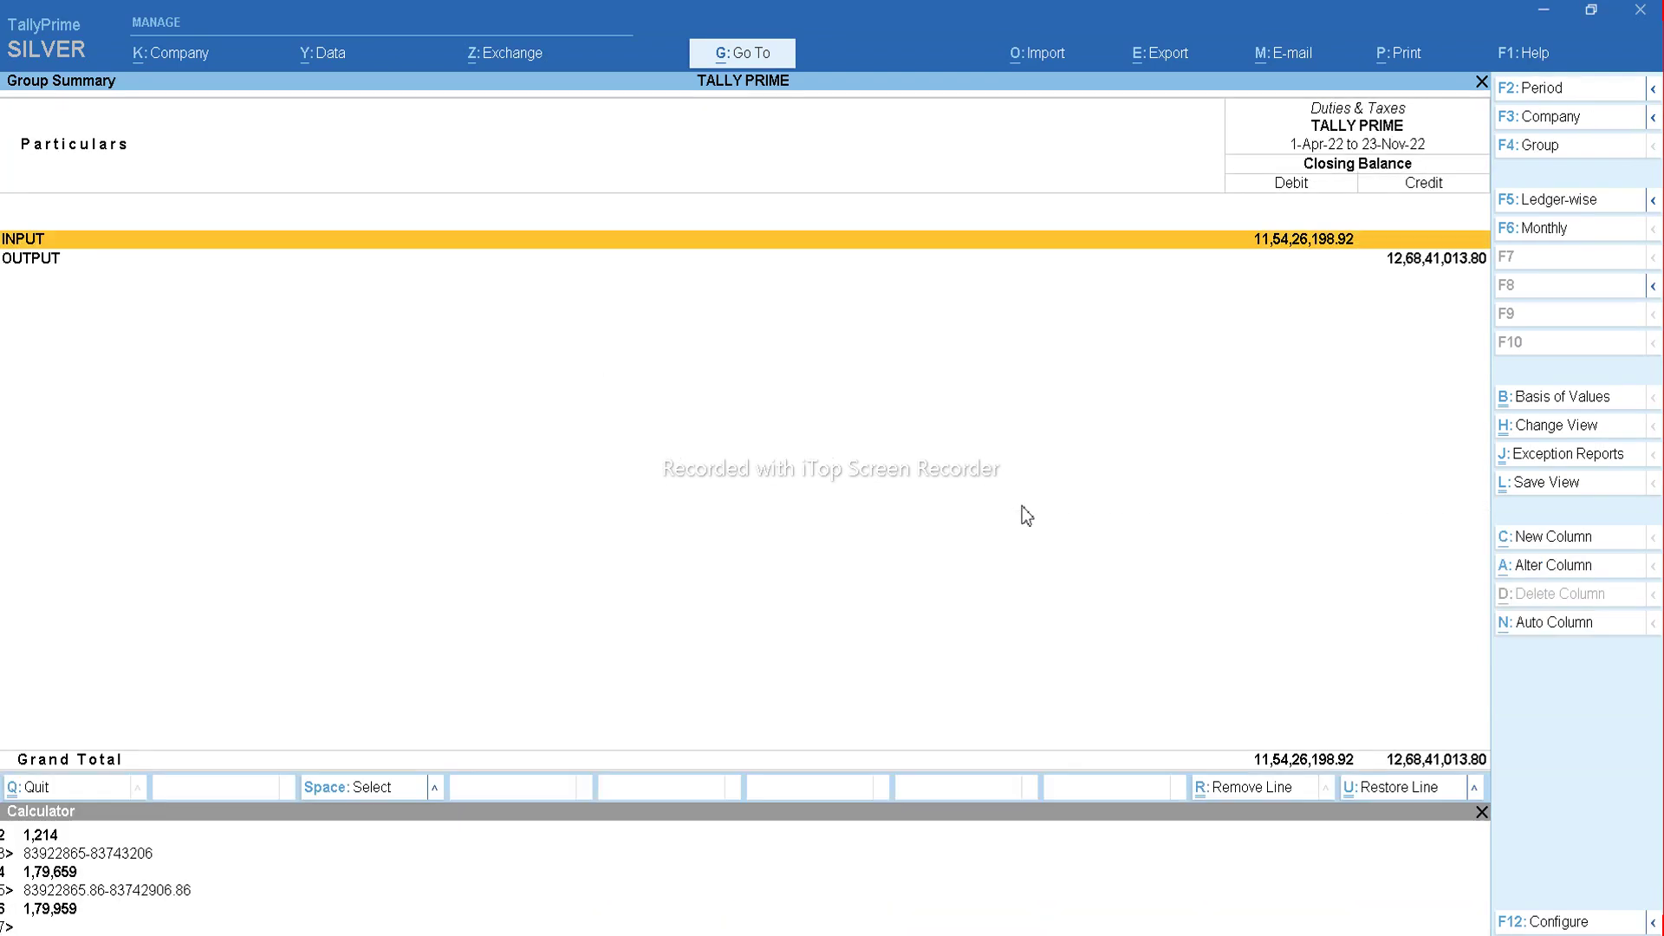
Open the OUTPUT group summary under Duties & Taxes and set its period from 1-10-2022 to 31-10-2022.
key(Down)
key(Return)
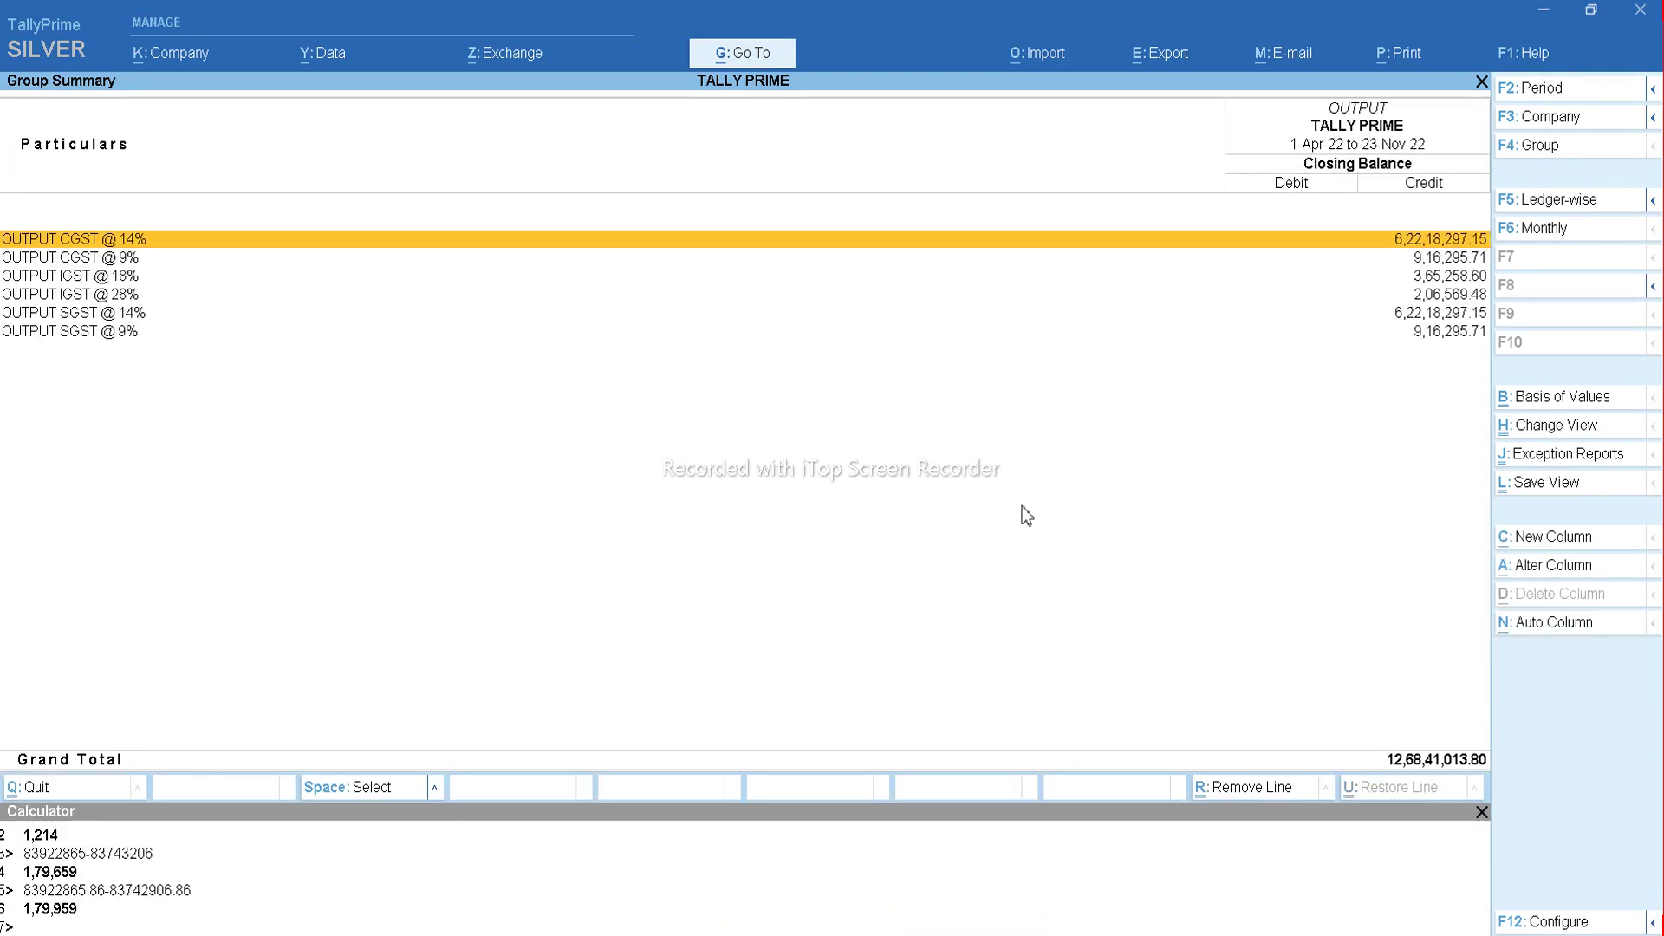
key(F2)
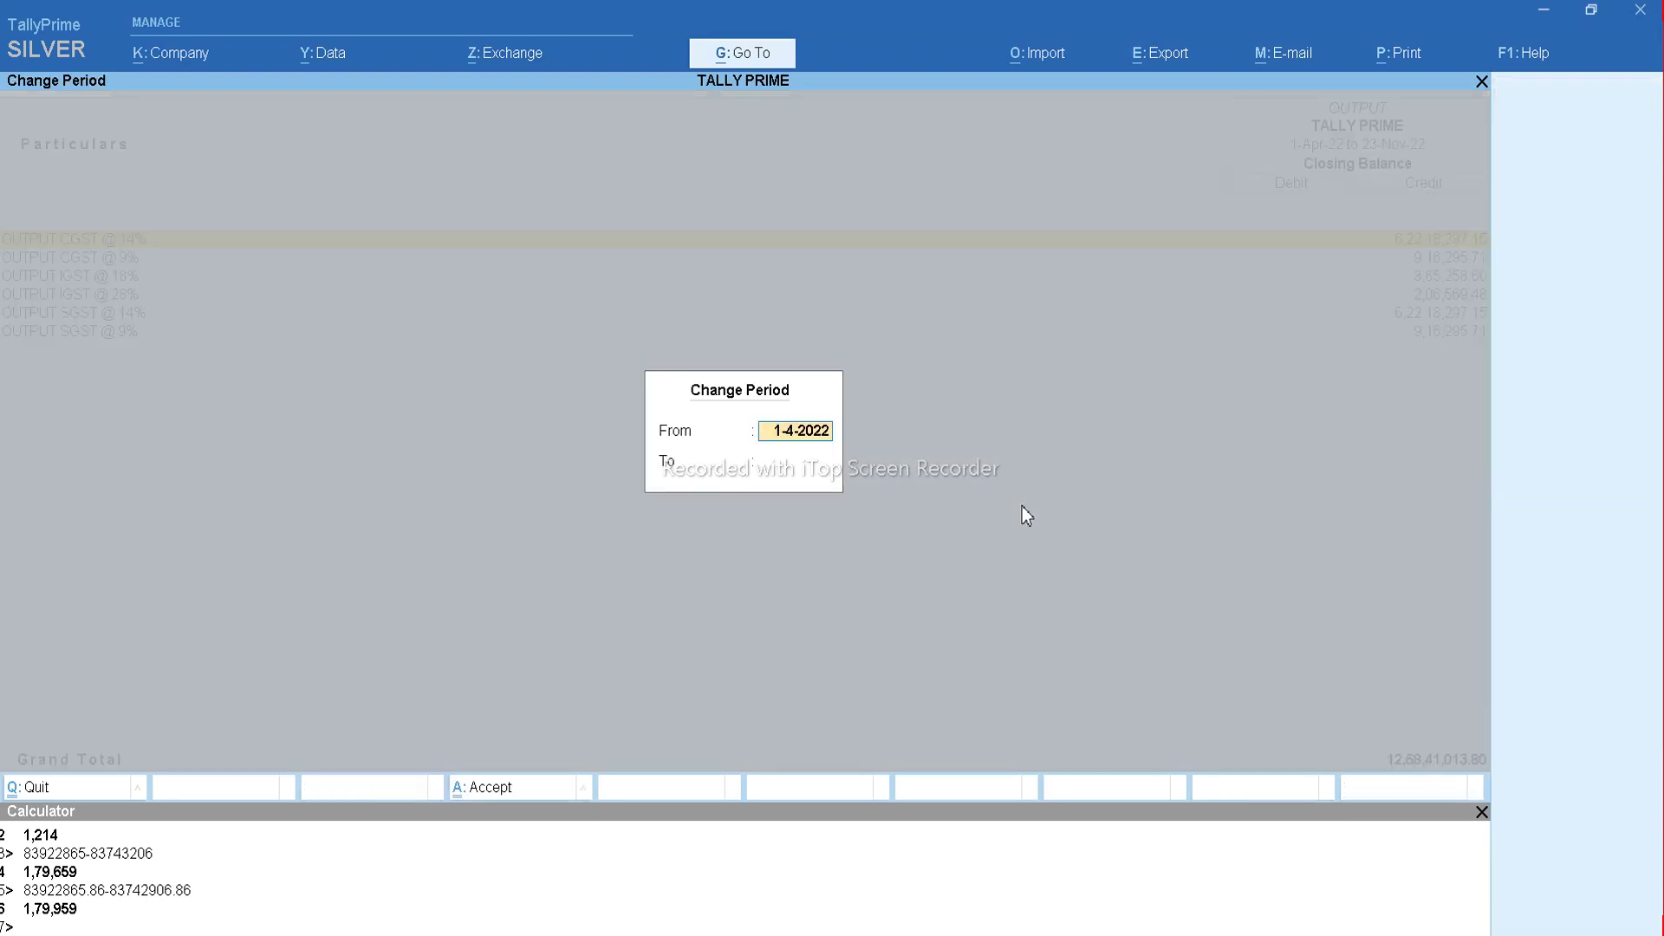
text(1-10)
key(Return)
text(31.10)
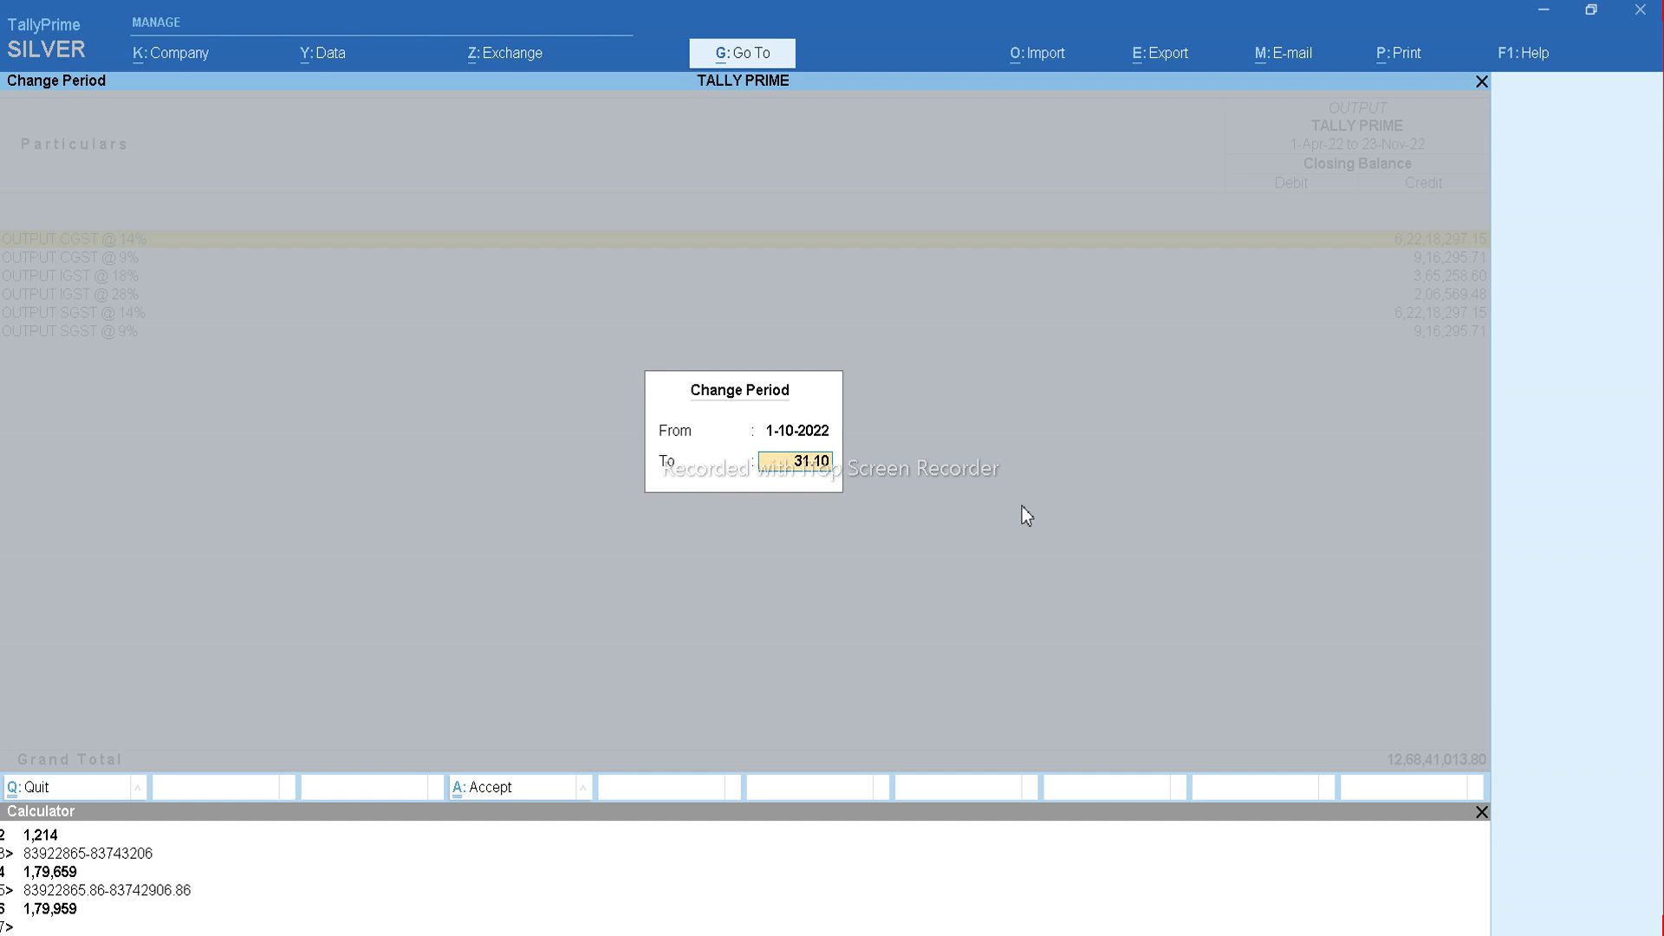
key(Return)
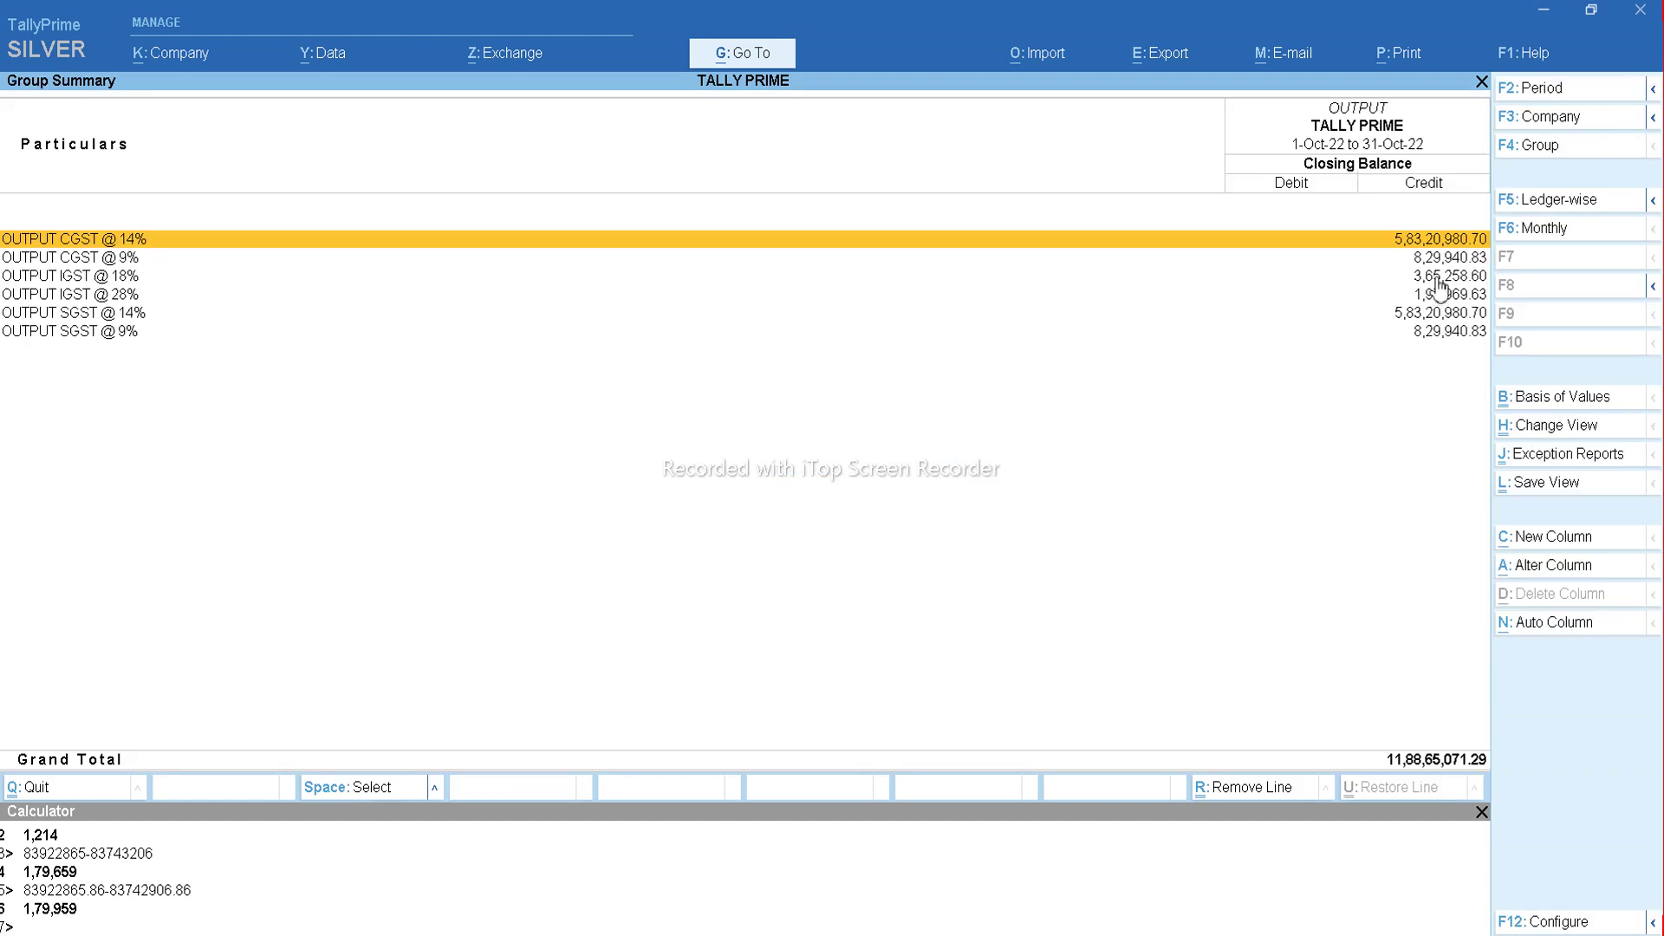
Configure the OUTPUT summary with Show Transactions set to Yes and Nett Transactions only set to No.
key(F12)
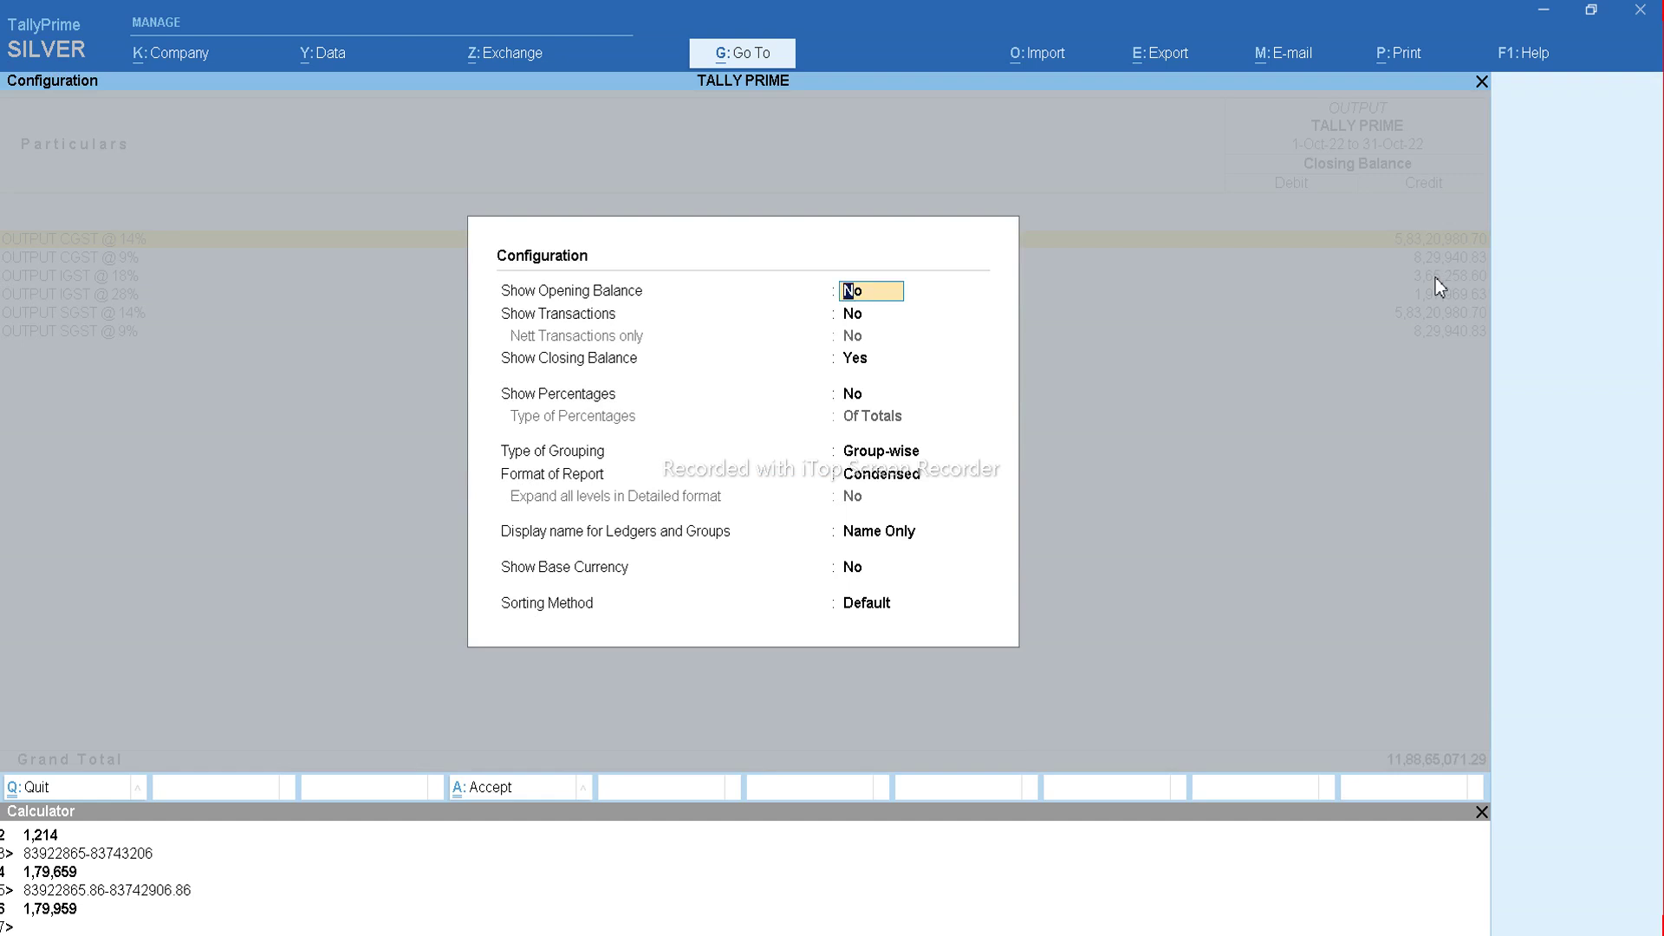
key(Return)
text(y)
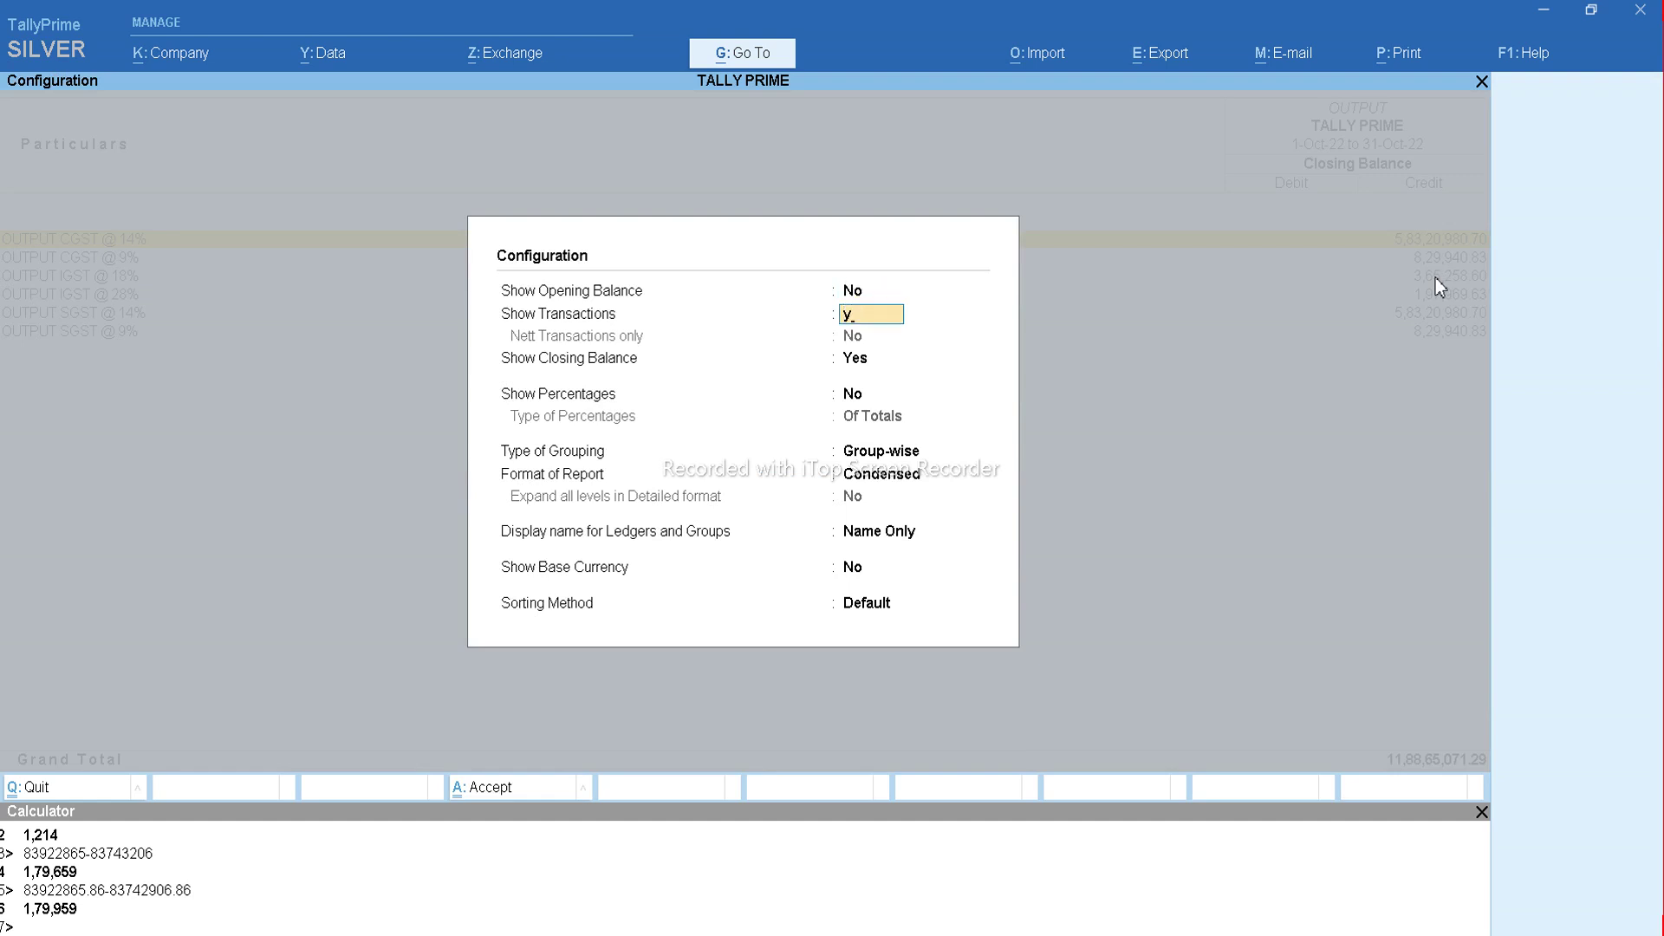
key(Return)
text(n)
key(ctrl+a)
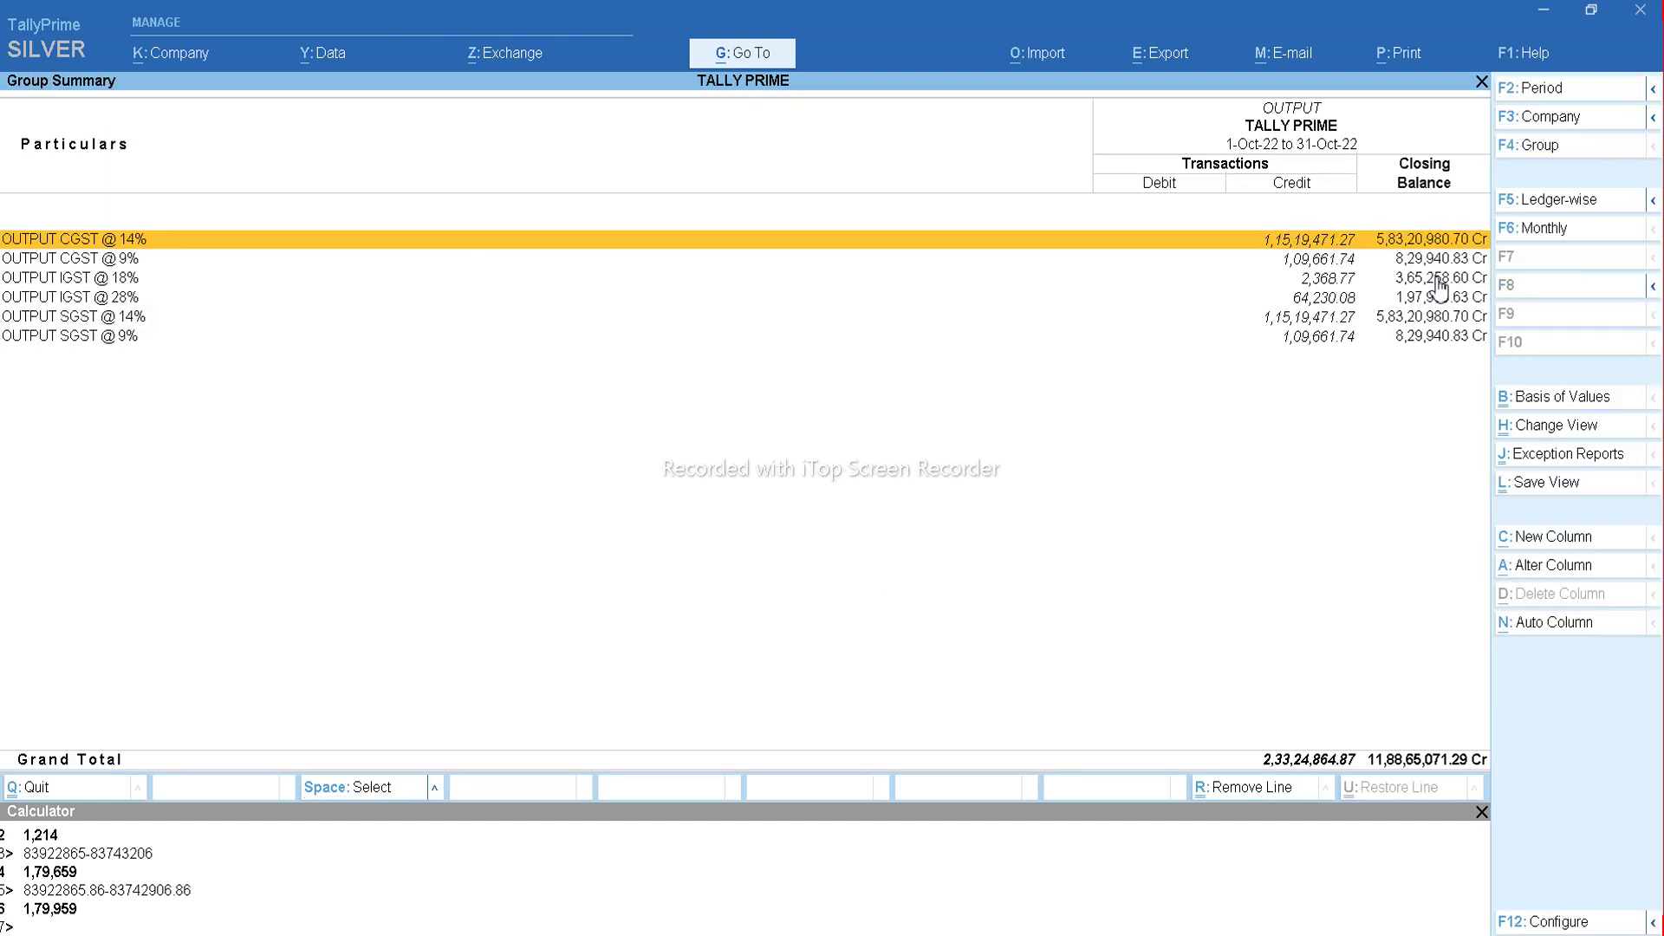
Remove the OUTPUT CGST and SGST lines from the summary and compare the remaining IGST transactions total with the GSTR-1 integrated tax.
key(Down)
key(Down)
key(Down)
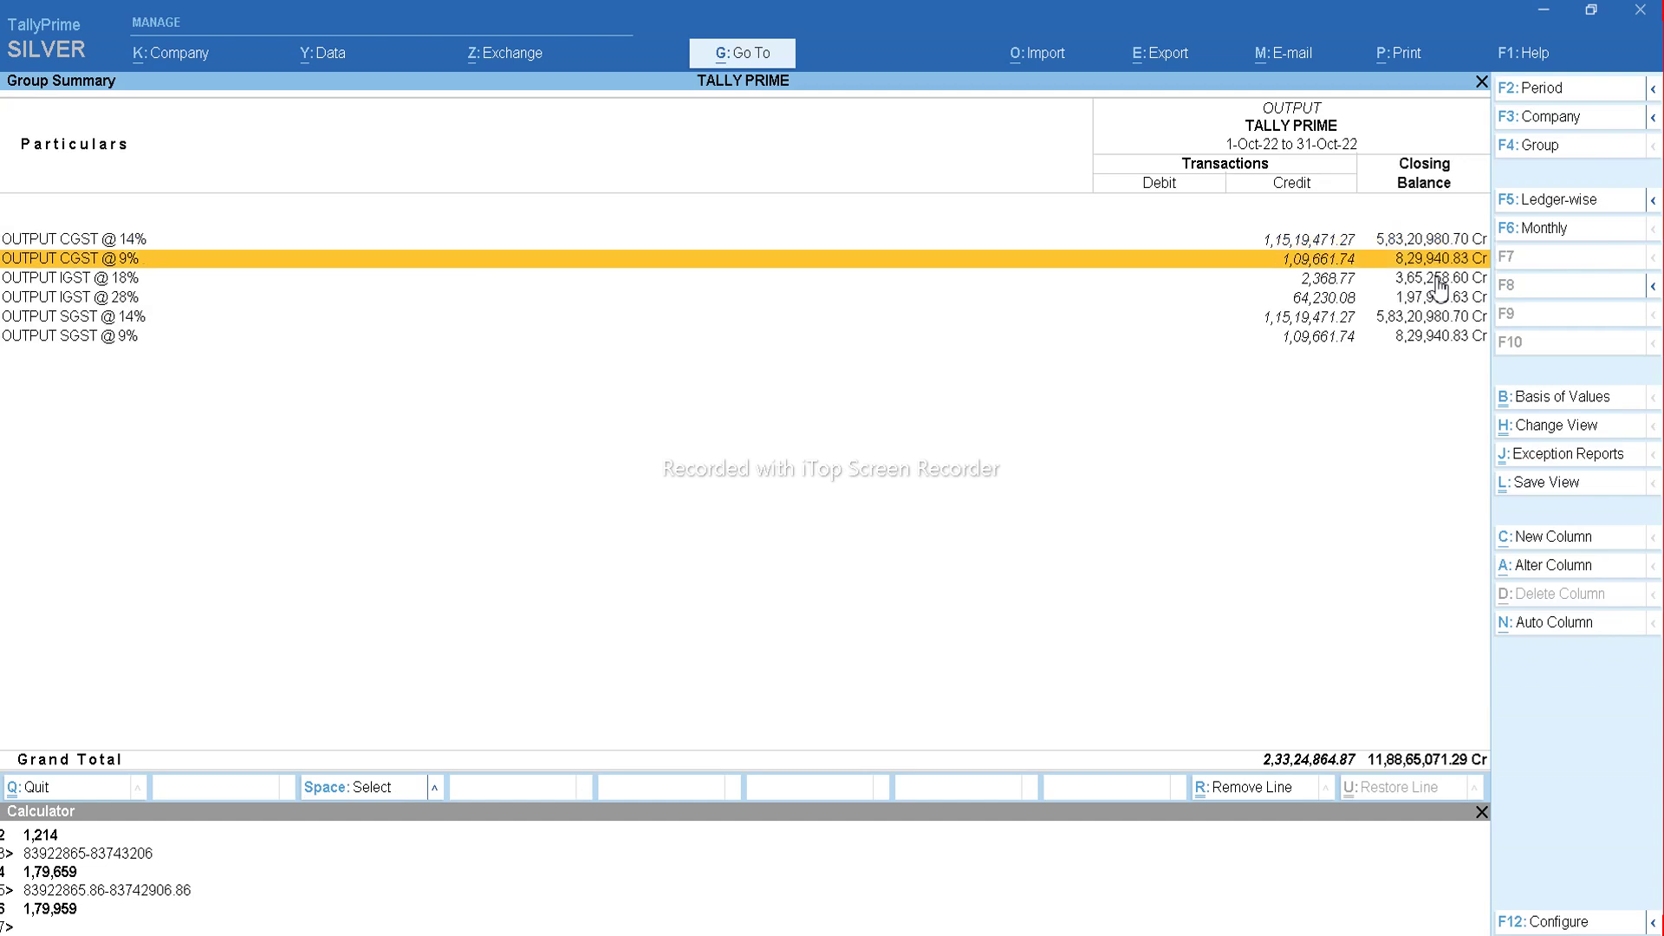
key(Up)
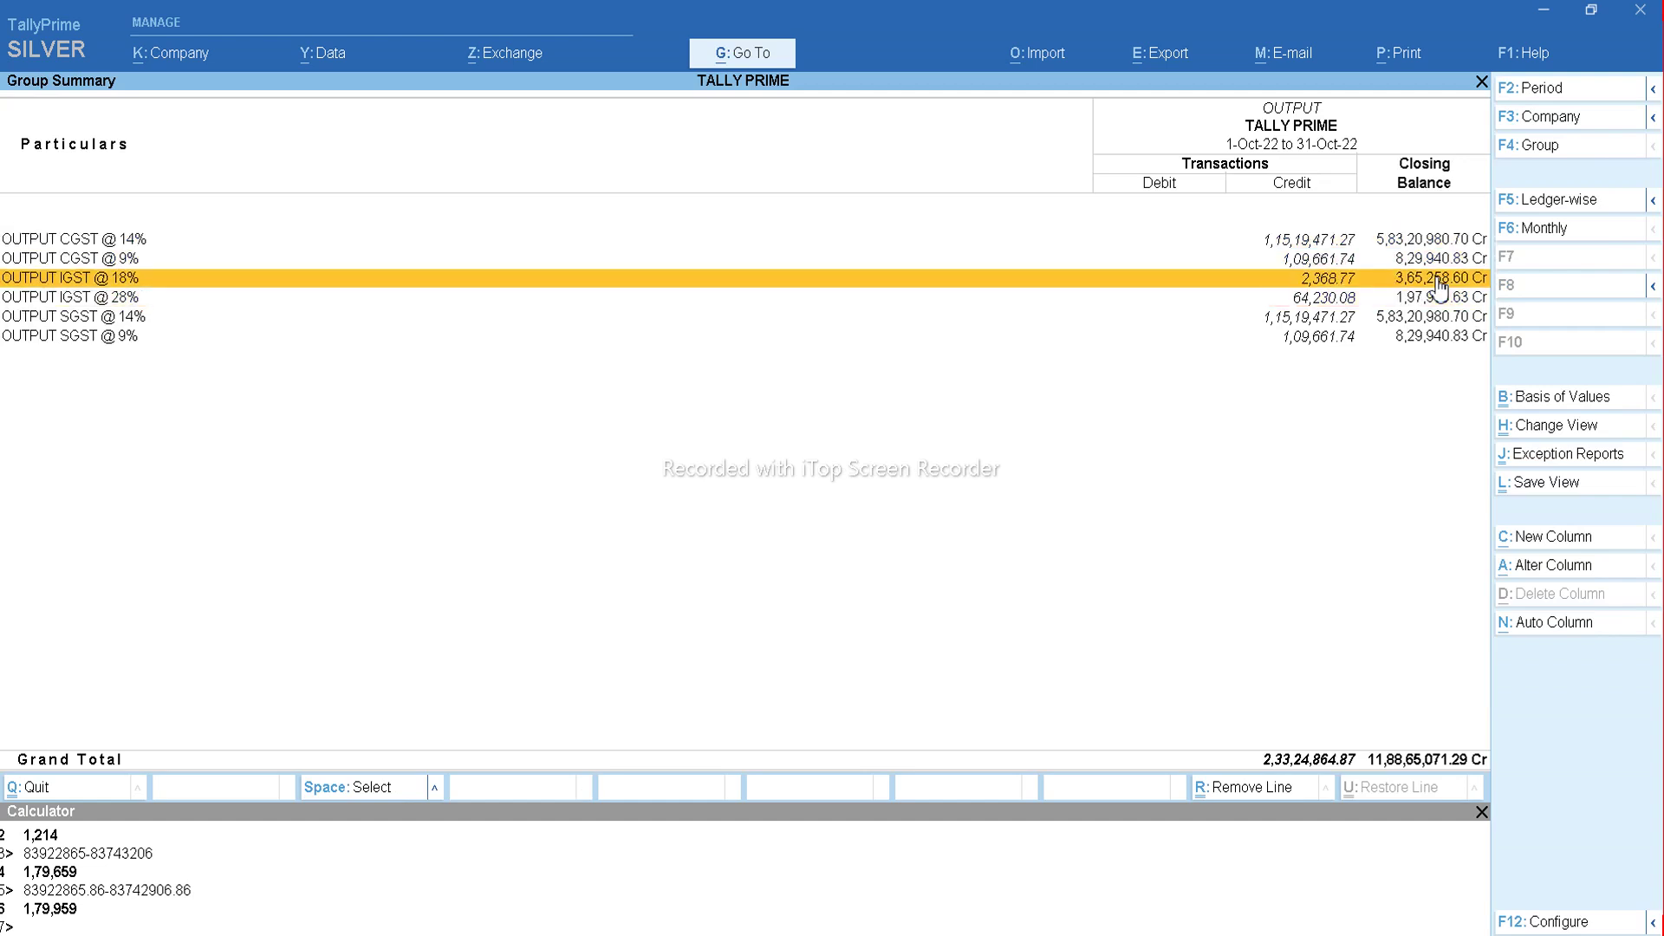
key(Up)
key(space)
key(Up)
key(space)
key(Down)
key(Down)
key(Down)
key(Down)
key(space)
key(space)
key(alt+r)
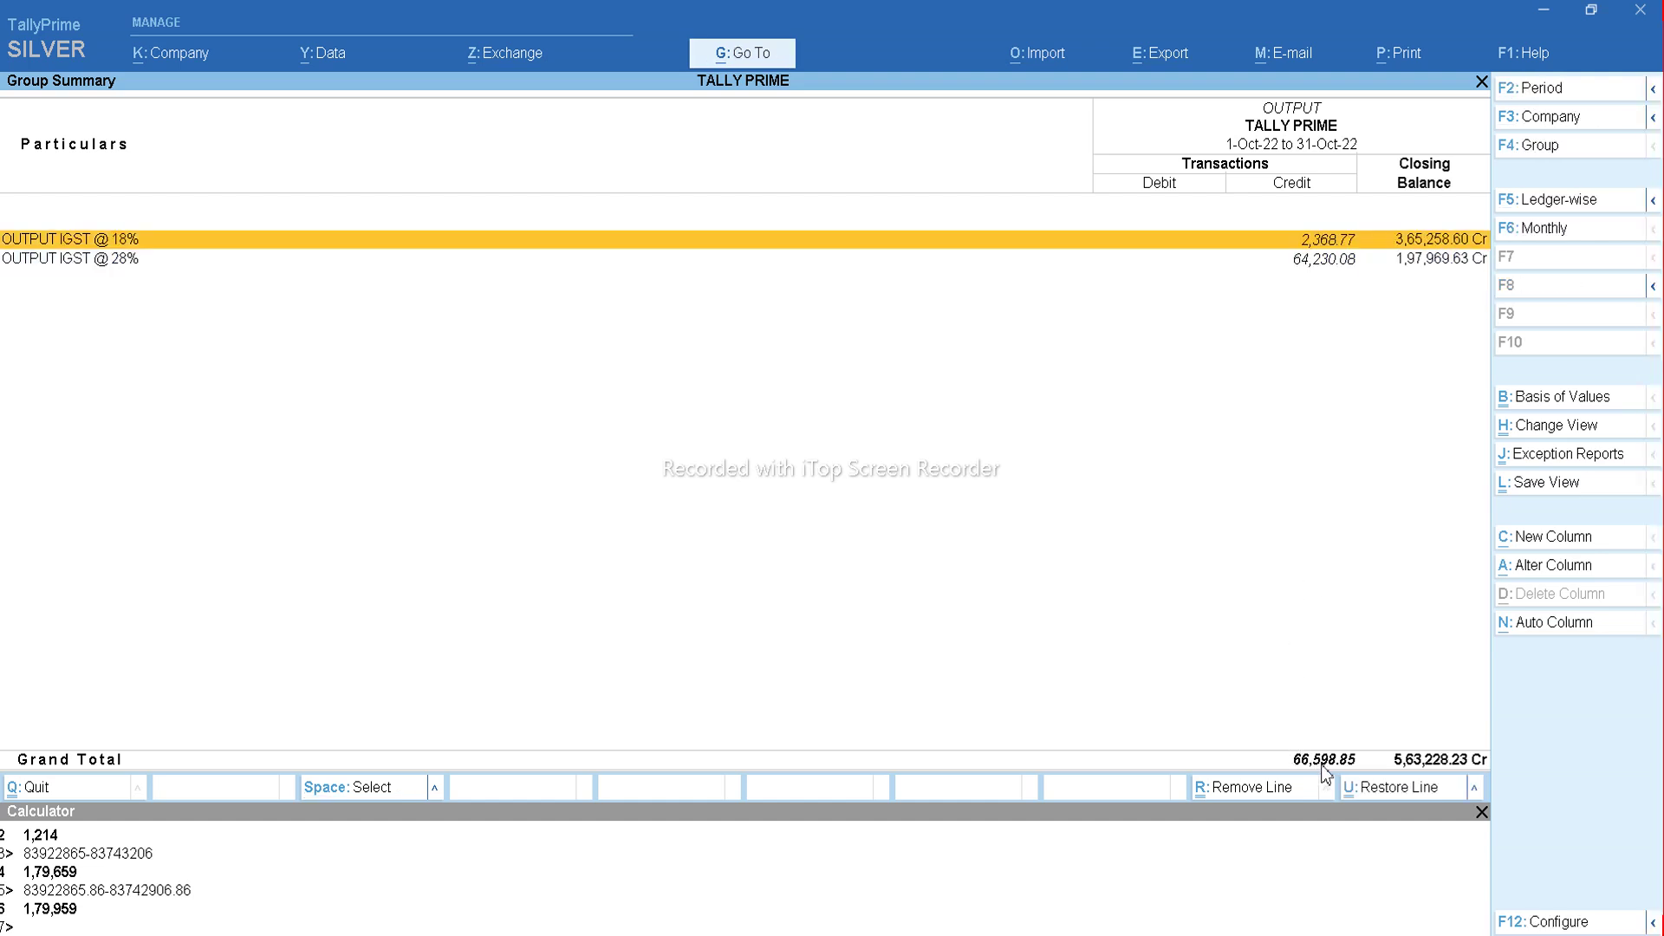
key(Escape)
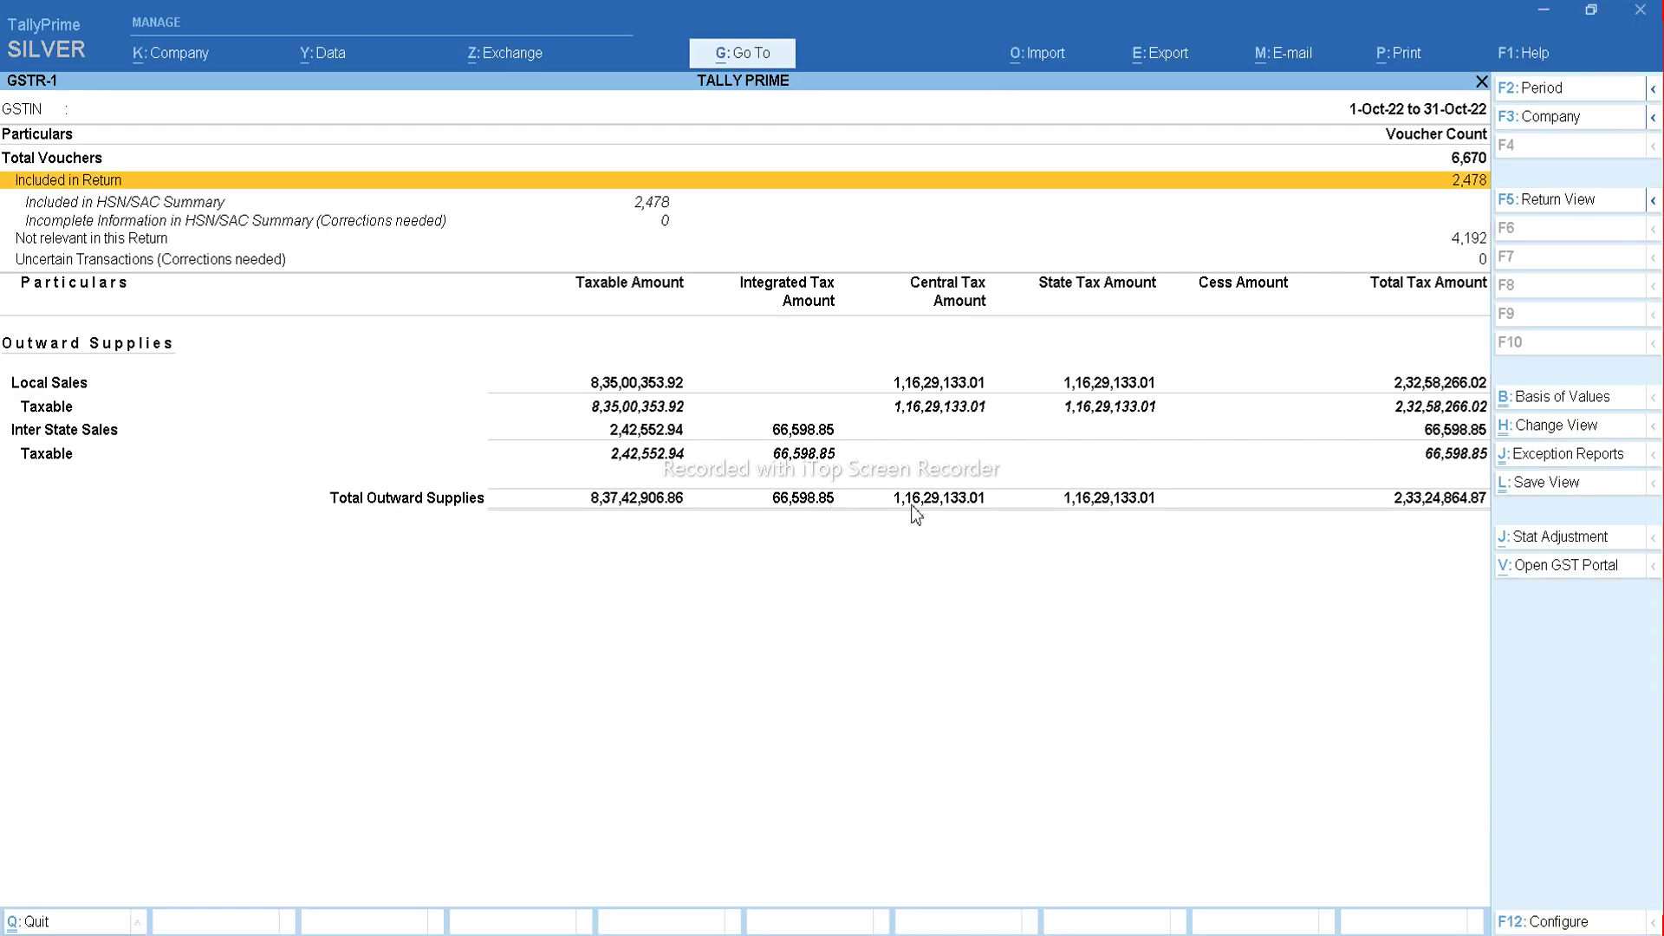
double_click(959, 518)
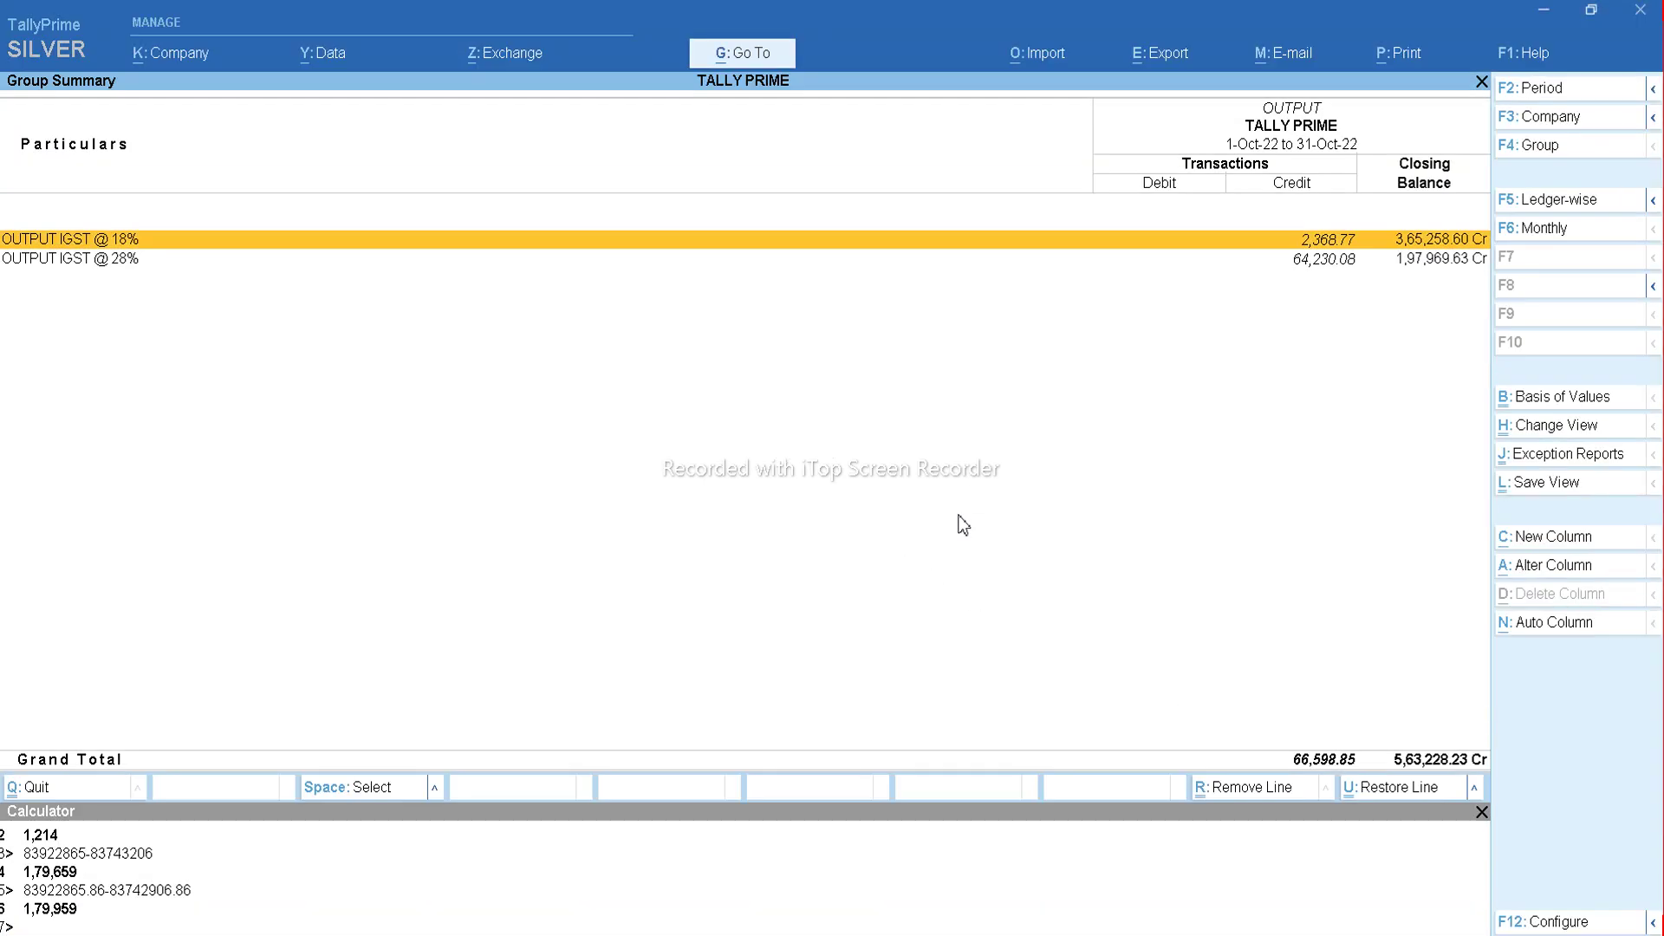
Bring back all OUTPUT ledgers, remove the CGST and IGST lines, and compare the SGST transactions total with the GSTR-1 state tax.
key(Escape)
double_click(1106, 513)
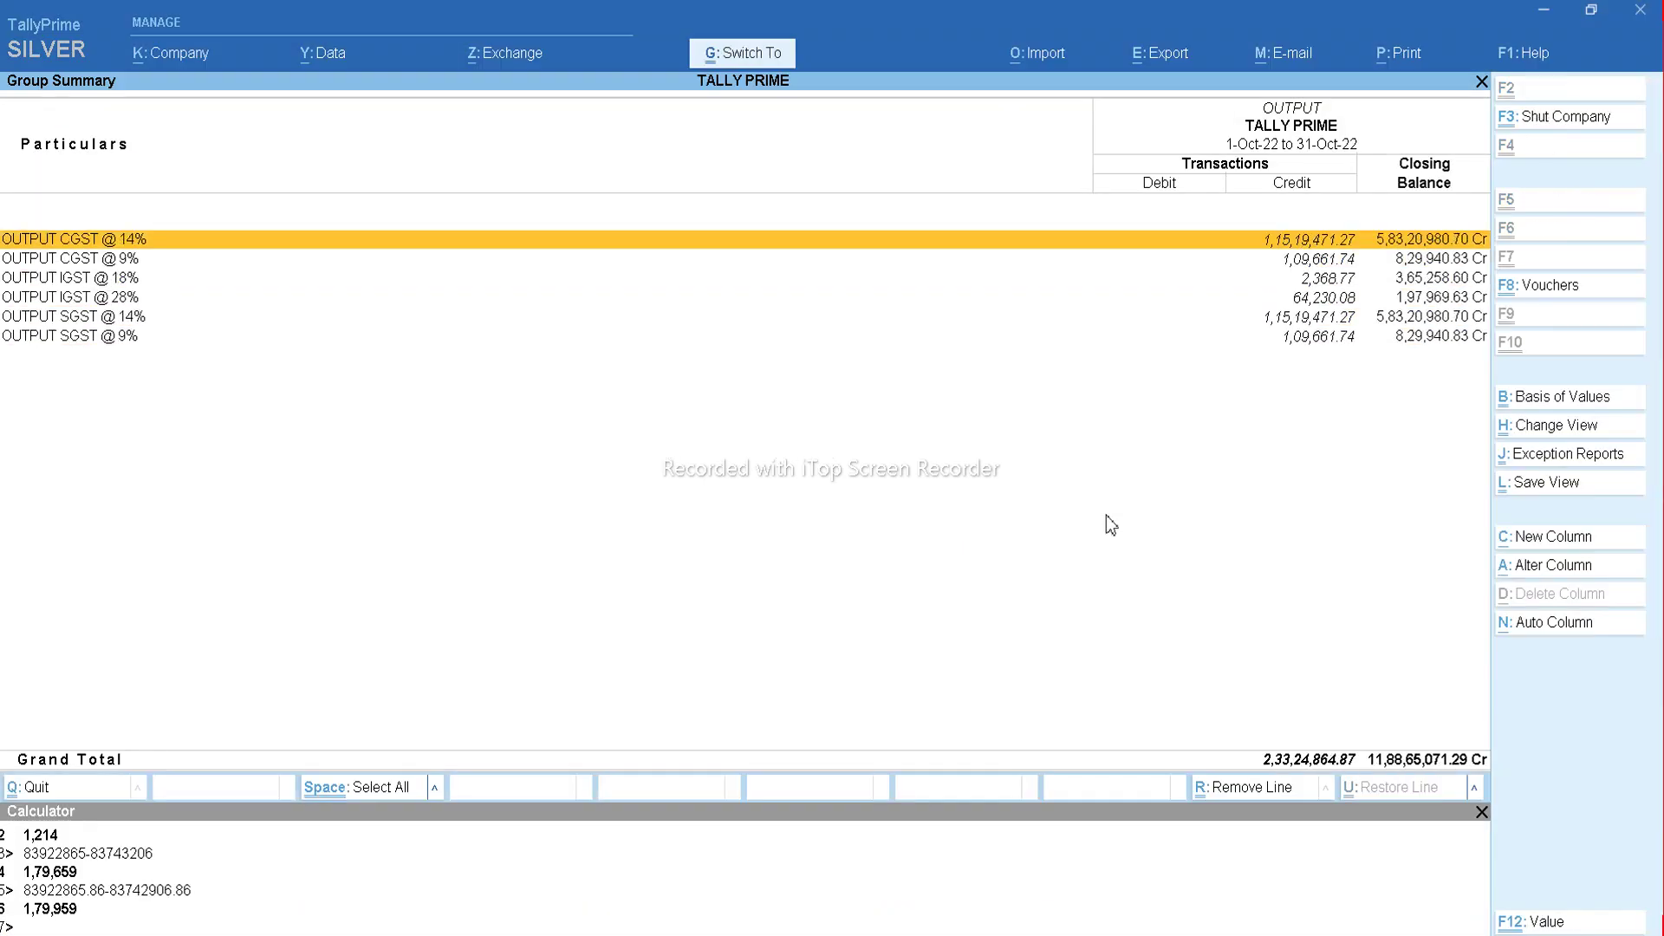
key(space)
key(space)
key(space)
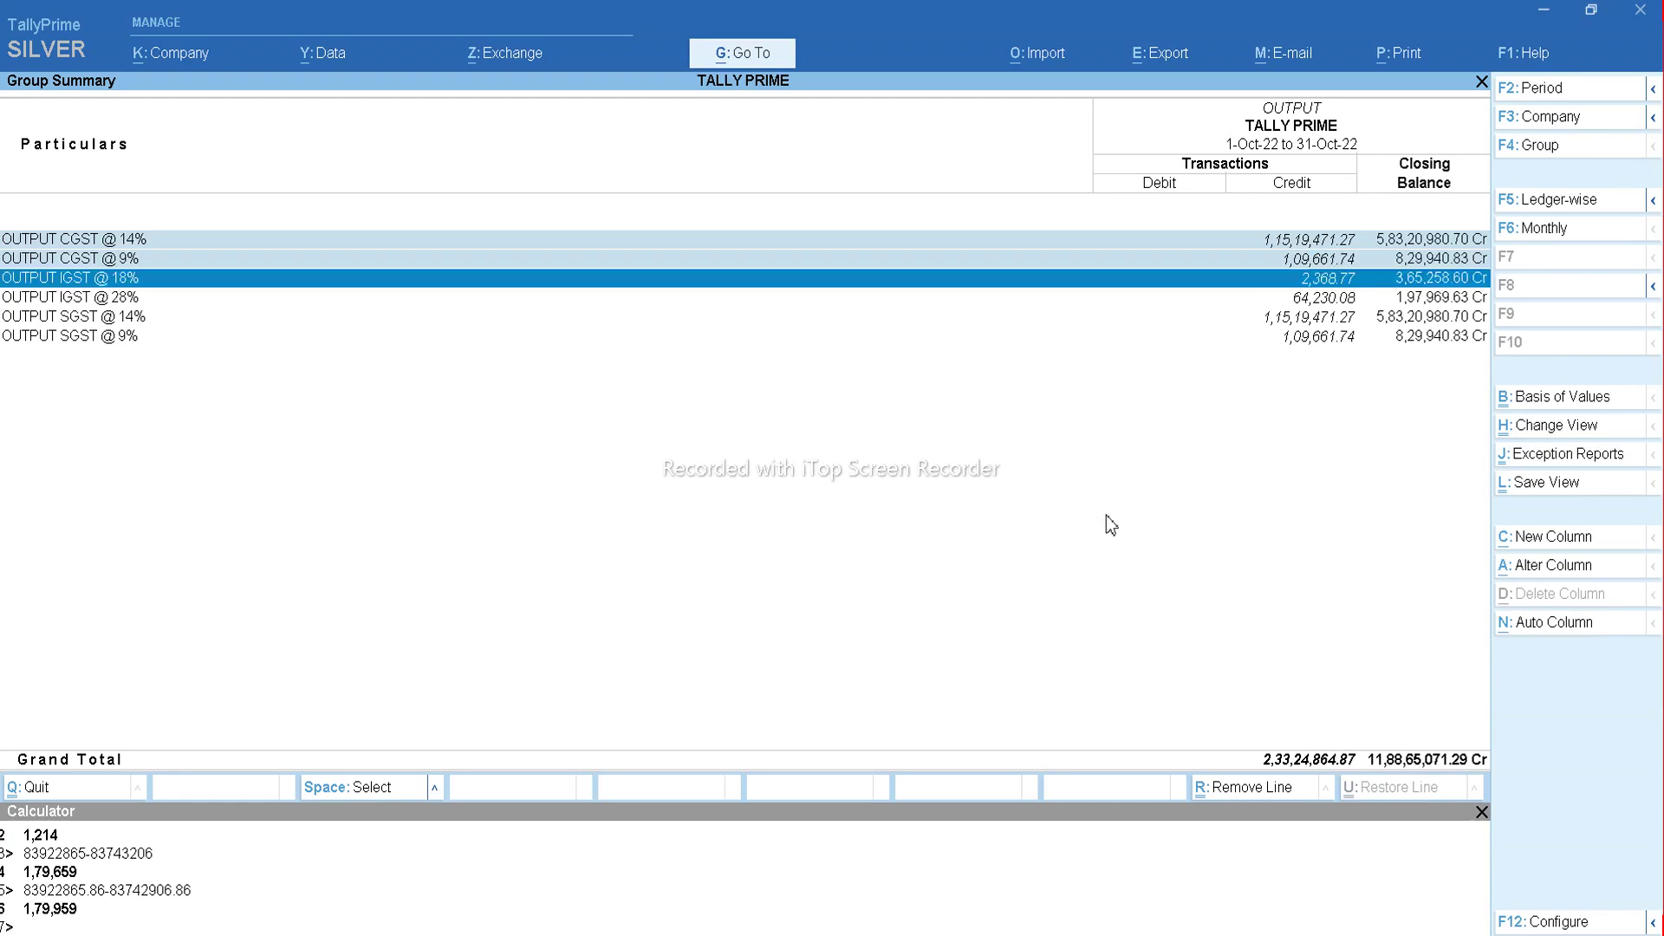
key(alt+r)
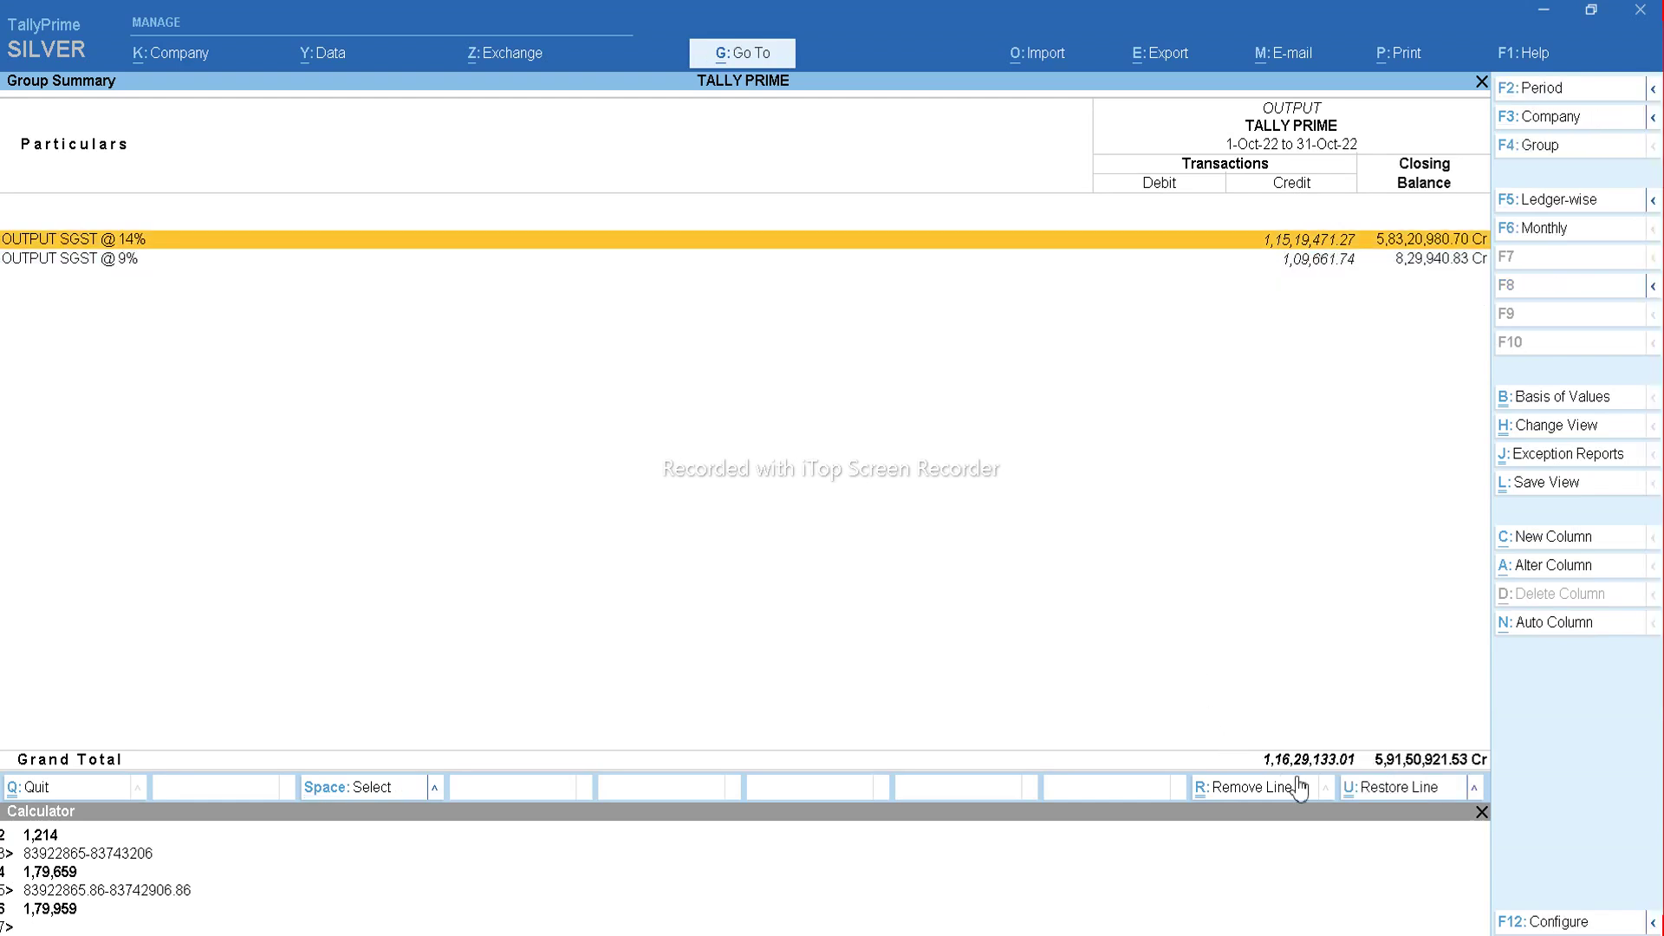
key(Escape)
key(Escape)
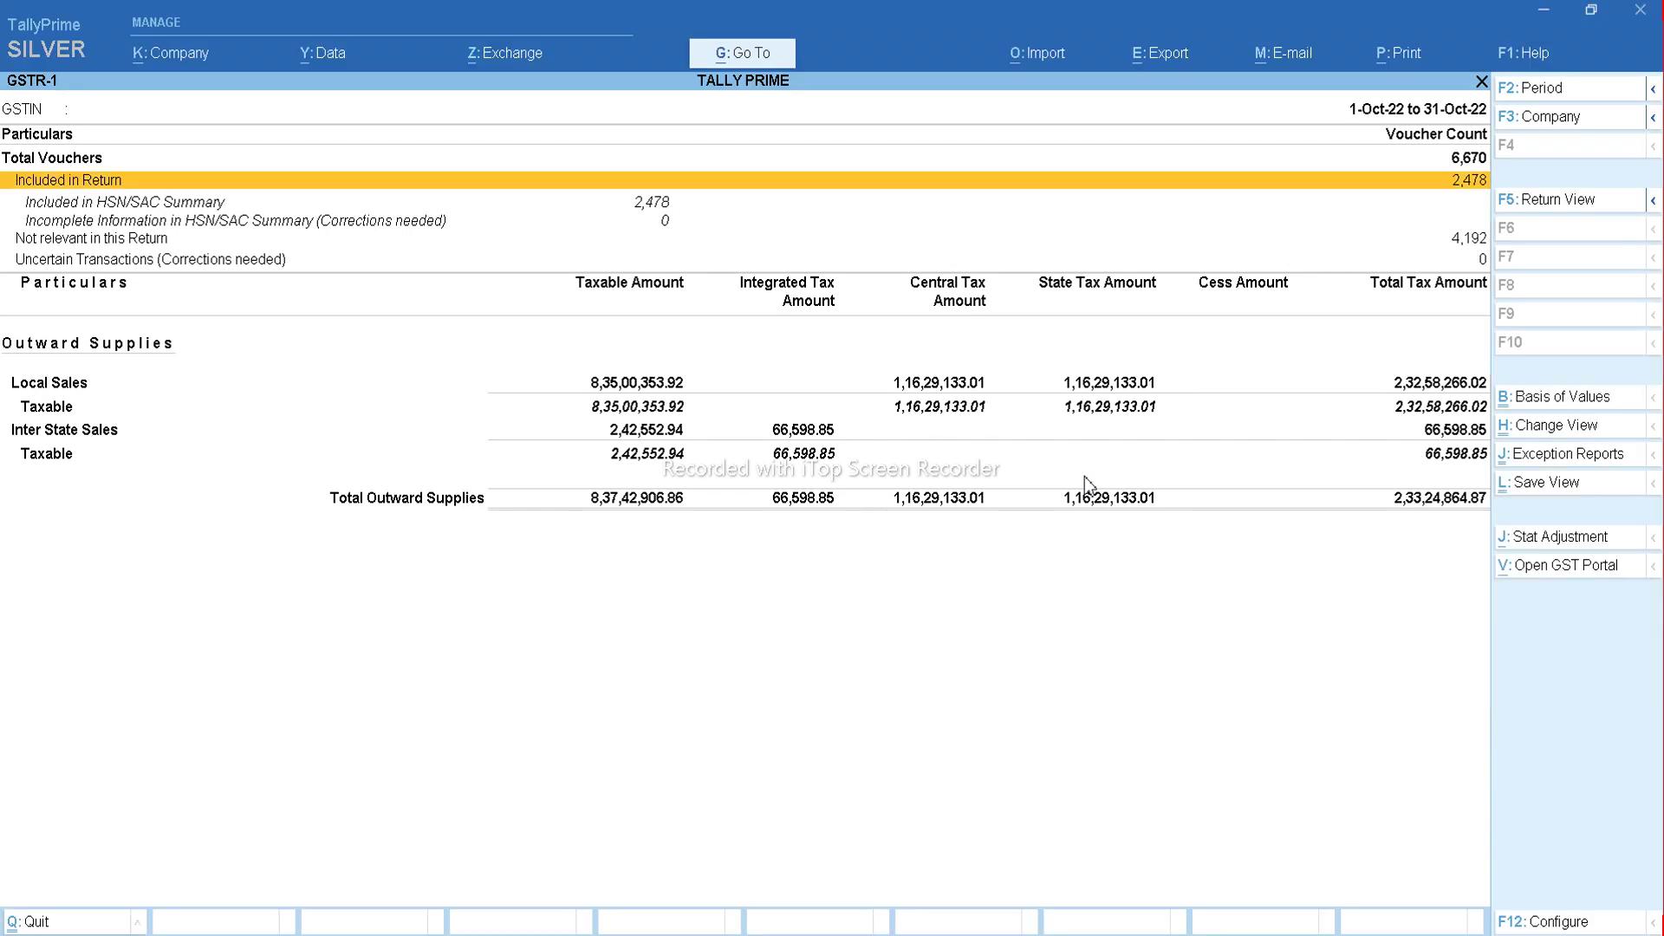